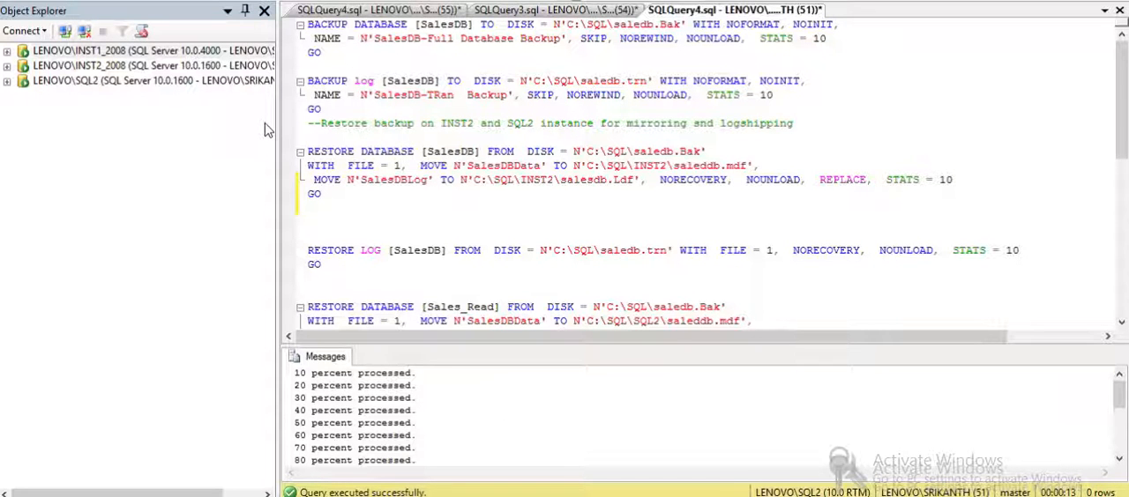
- Expand the LENOVO\INST1_2008 instance and refresh its SalesDB database
{"action": "left_click", "coordinate": [8, 52]}
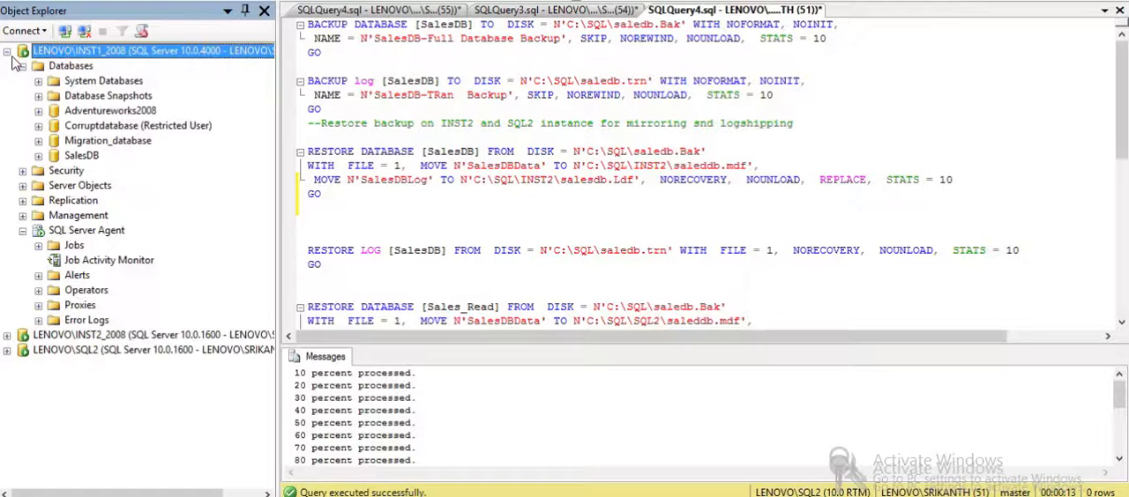
{"action": "left_click", "coordinate": [80, 155]}
{"action": "right_click", "coordinate": [58, 159]}
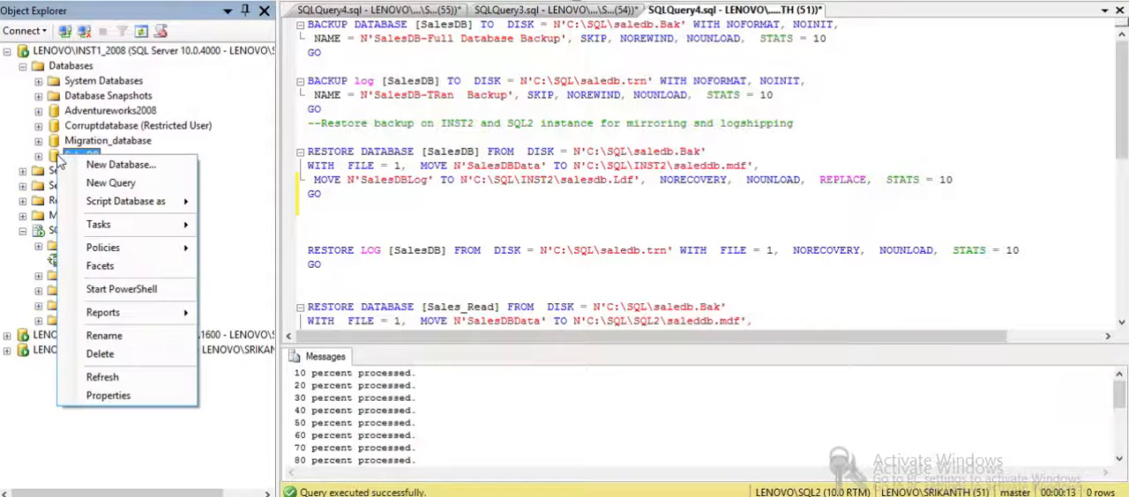
{"action": "left_click", "coordinate": [101, 381]}
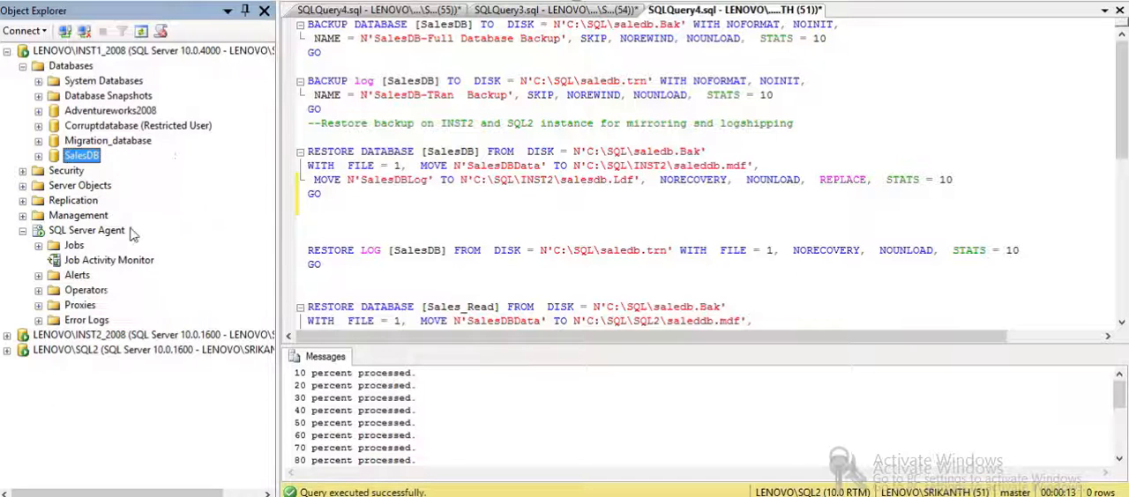
{"action": "left_click", "coordinate": [440, 239]}
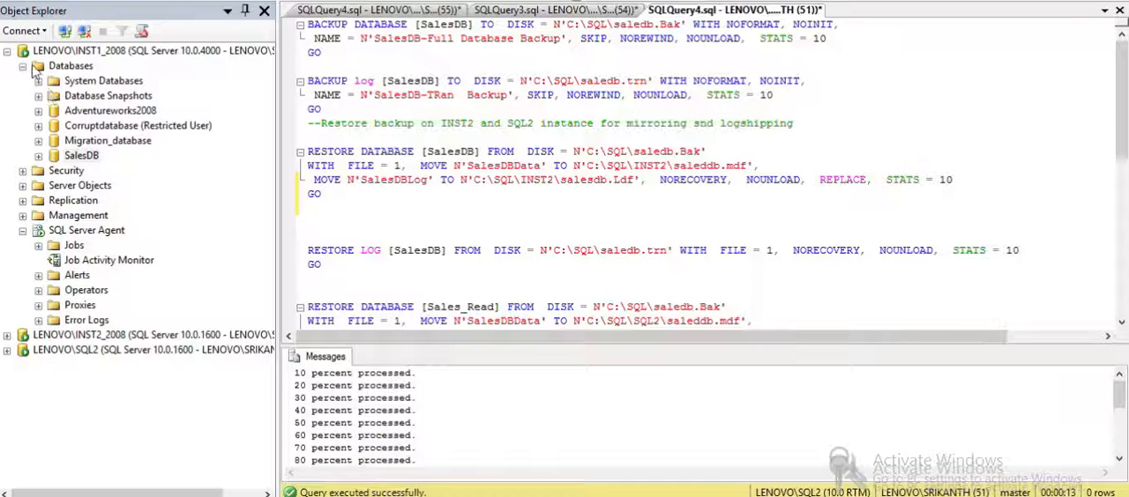
{"action": "left_click", "coordinate": [70, 157]}
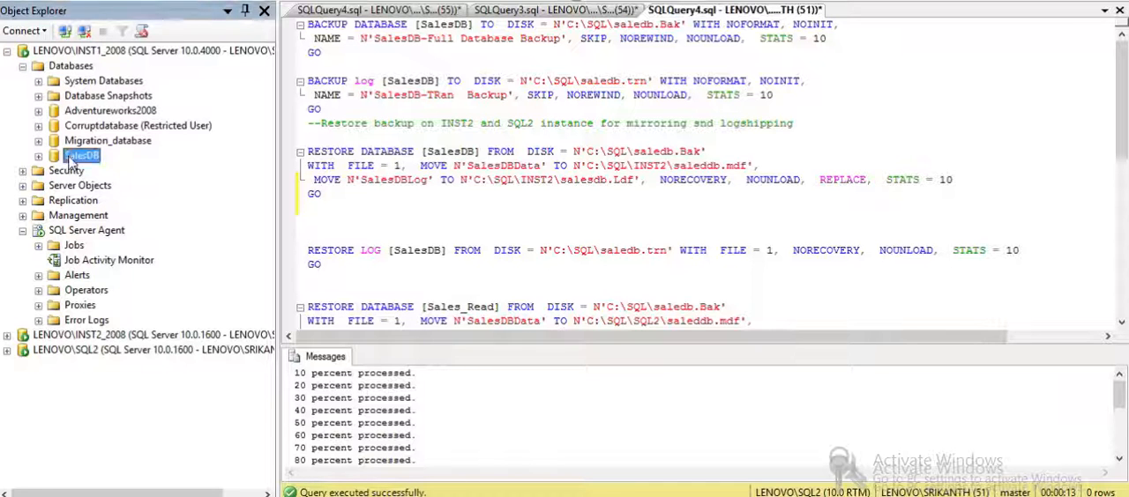
- Collapse the LENOVO\INST1_2008 instance and point out the LENOVO\INST2_2008 and LENOVO\SQL2 instances
{"action": "left_click", "coordinate": [7, 52]}
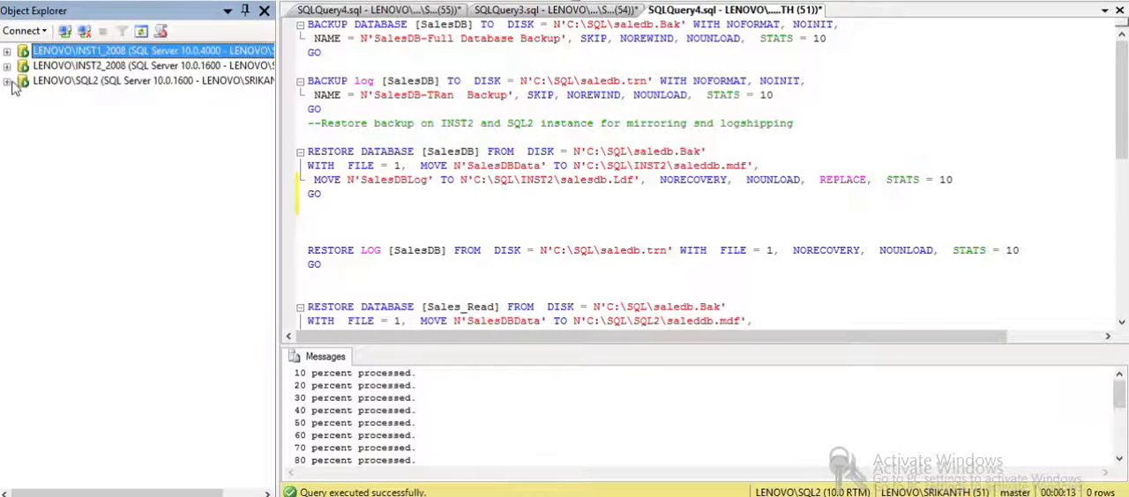
{"action": "left_click", "coordinate": [67, 67]}
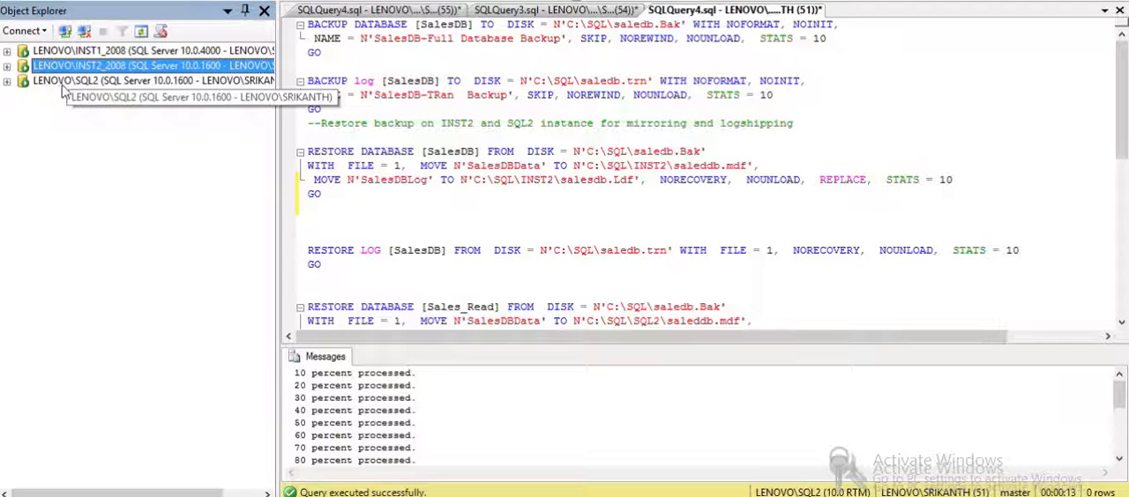
{"action": "left_click", "coordinate": [63, 83]}
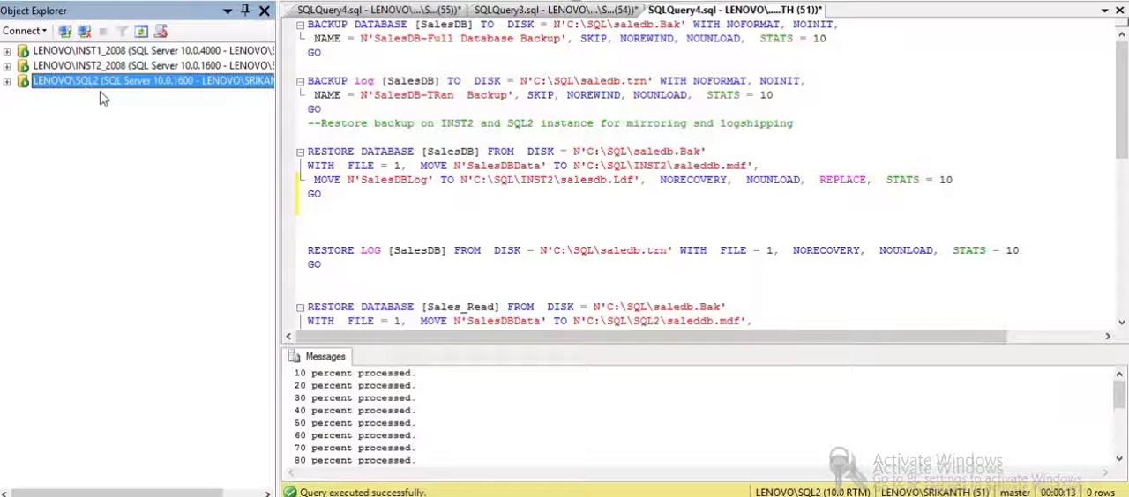
{"action": "left_click", "coordinate": [364, 71]}
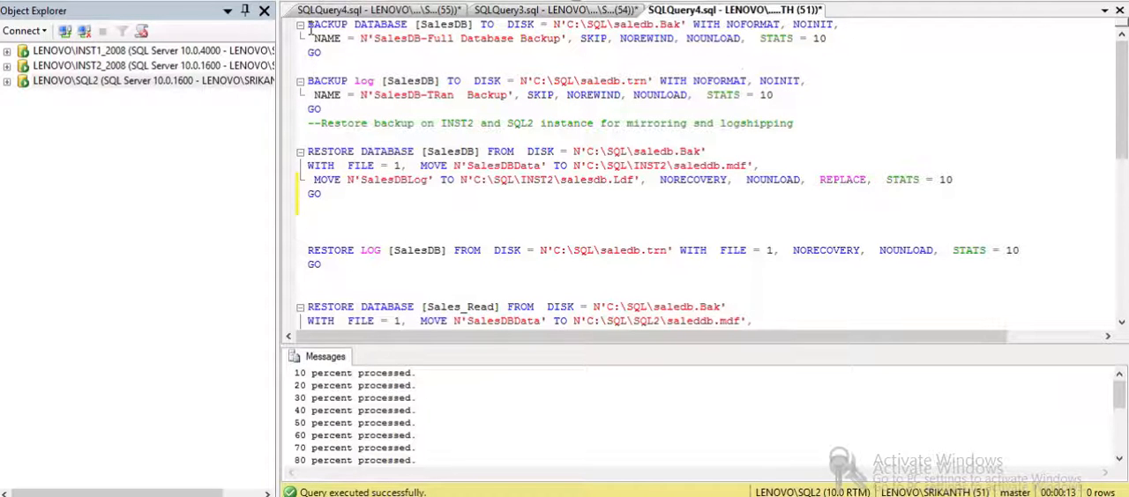
- Switch the query connection to LENOVO\INST1_2008 and run only the SalesDB full and log backup statements
{"action": "left_click_drag", "start_coordinate": [311, 26], "coordinate": [352, 111]}
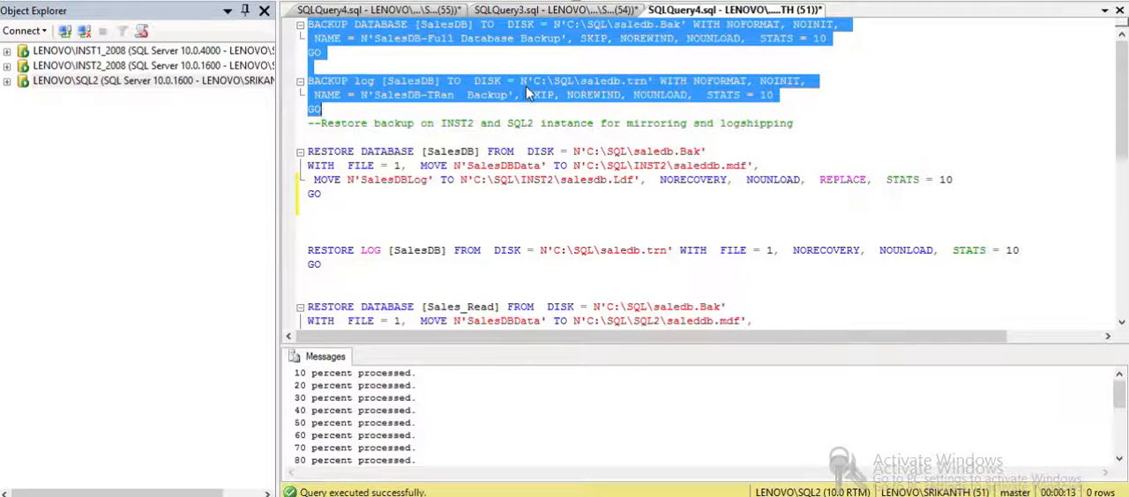
{"action": "right_click", "coordinate": [526, 92]}
{"action": "mouse_move", "coordinate": [763, 164]}
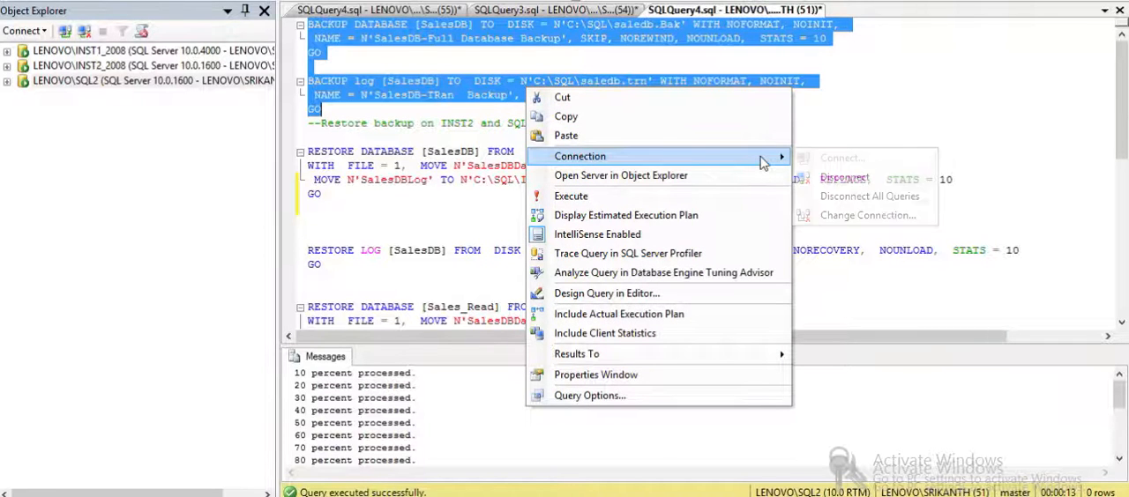
{"action": "left_click", "coordinate": [810, 219]}
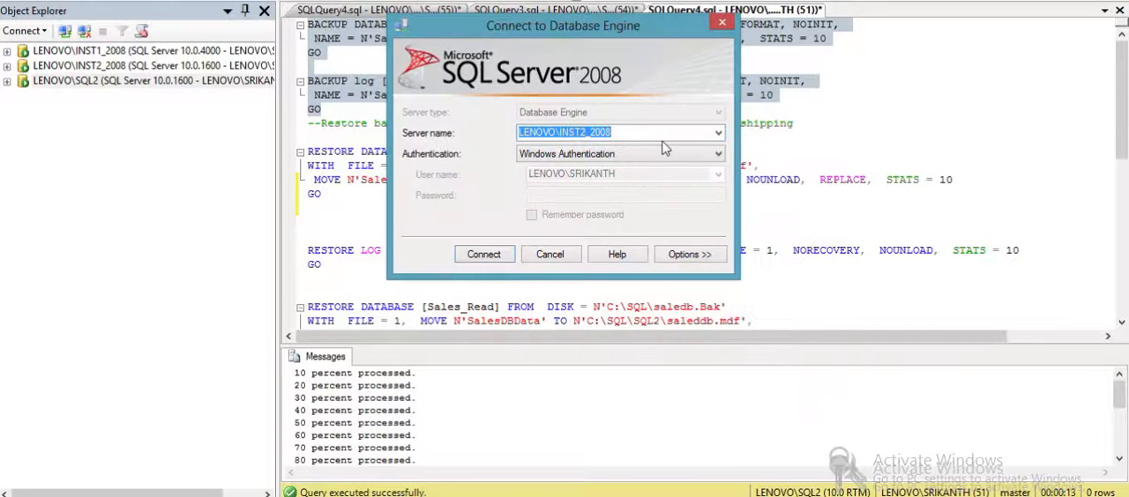
{"action": "left_click", "coordinate": [718, 132]}
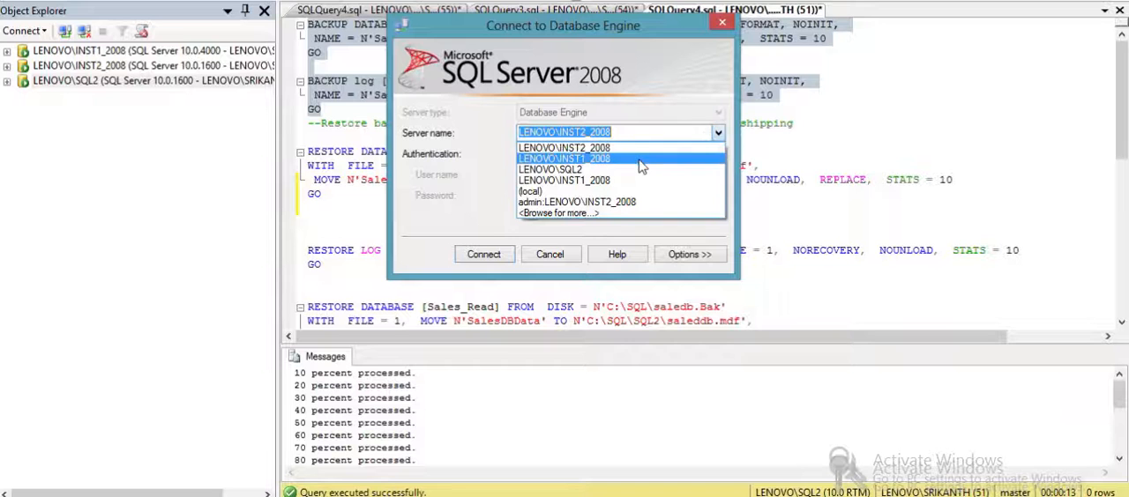
{"action": "left_click", "coordinate": [641, 167]}
{"action": "left_click", "coordinate": [480, 255]}
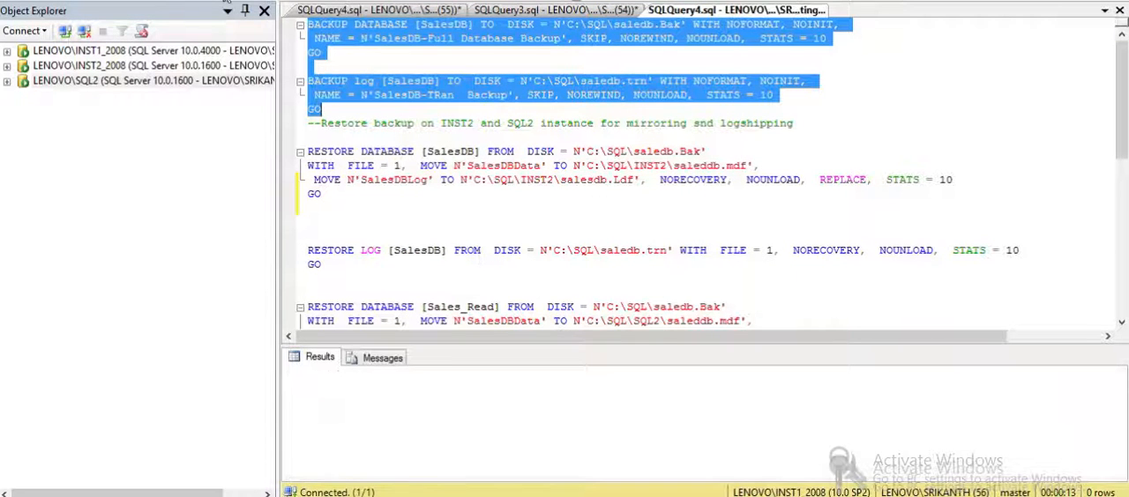
{"action": "key", "text": "F5"}
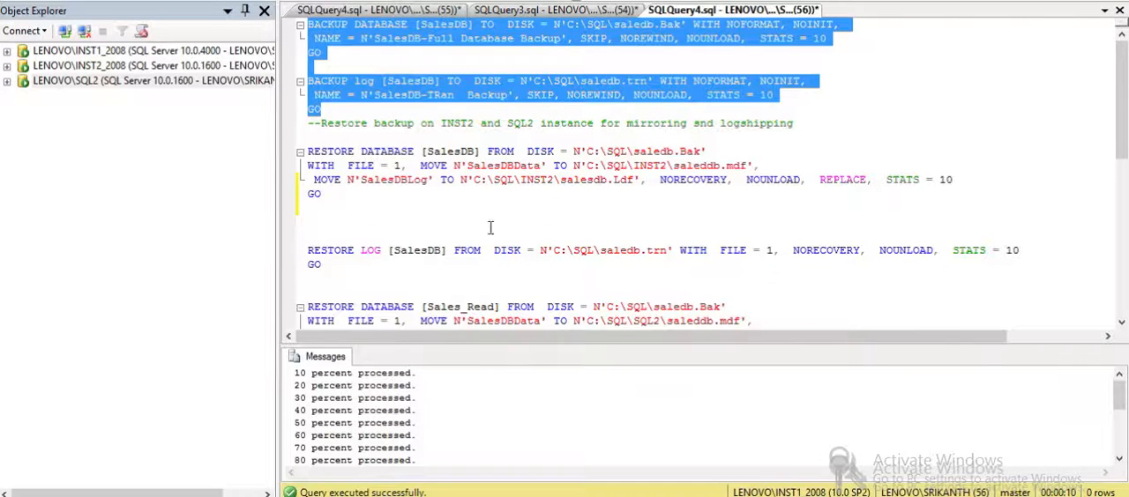
- Examine the databases that exist on the LENOVO\INST2_2008 instance
{"action": "left_click", "coordinate": [435, 218]}
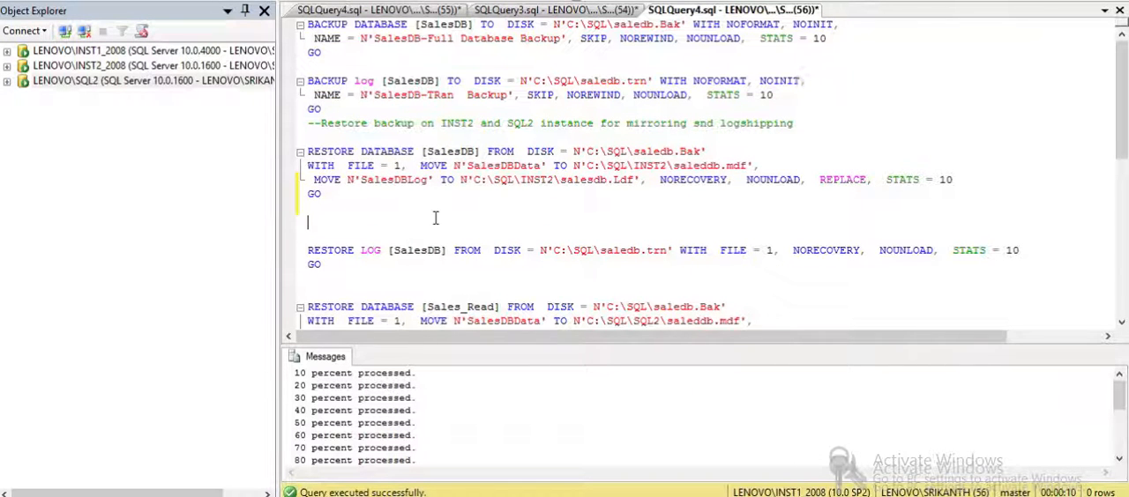
{"action": "left_click", "coordinate": [8, 65]}
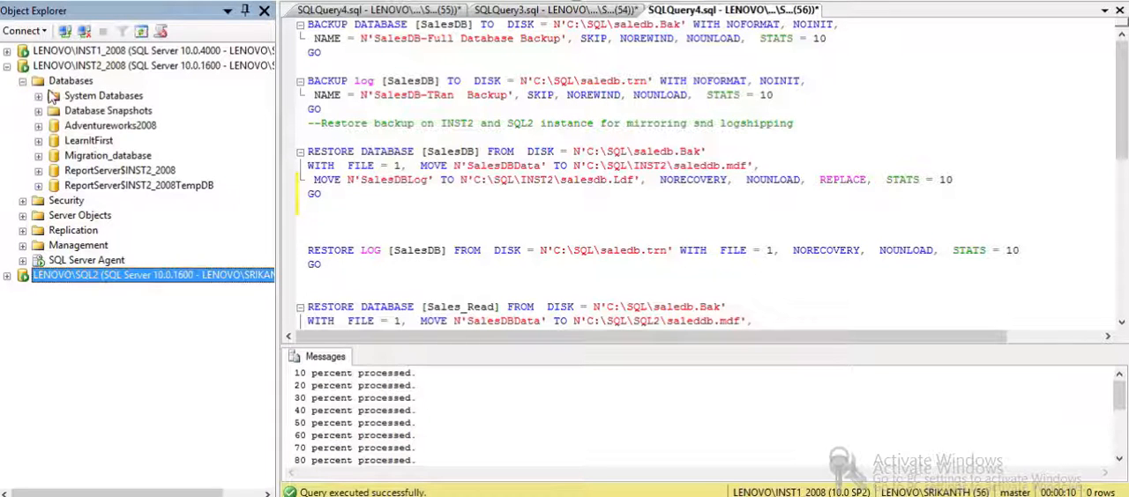
{"action": "left_click", "coordinate": [492, 250]}
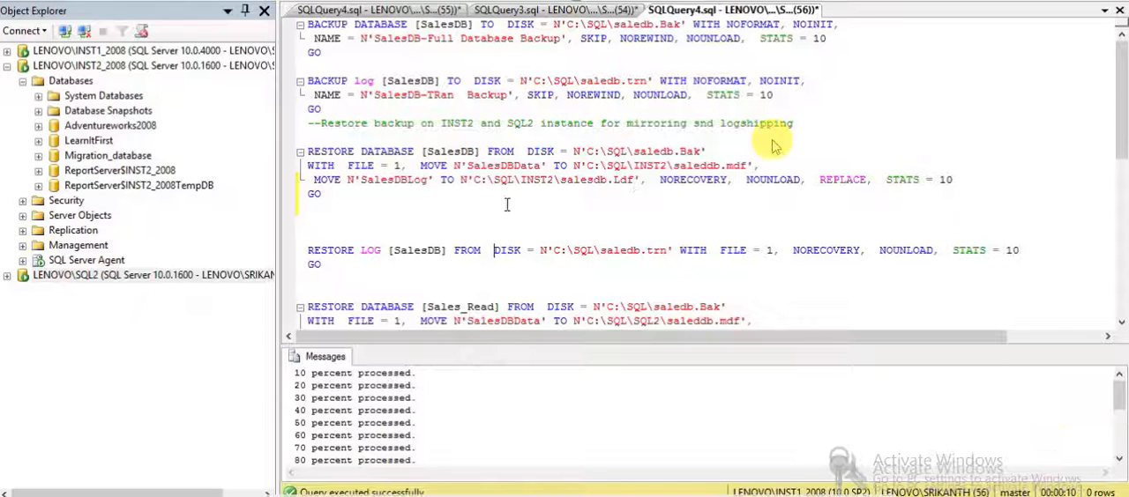
- Switch the query connection to LENOVO\INST2_2008 and run only the SalesDB database and log restore statements
{"action": "left_click_drag", "start_coordinate": [338, 137], "coordinate": [371, 287]}
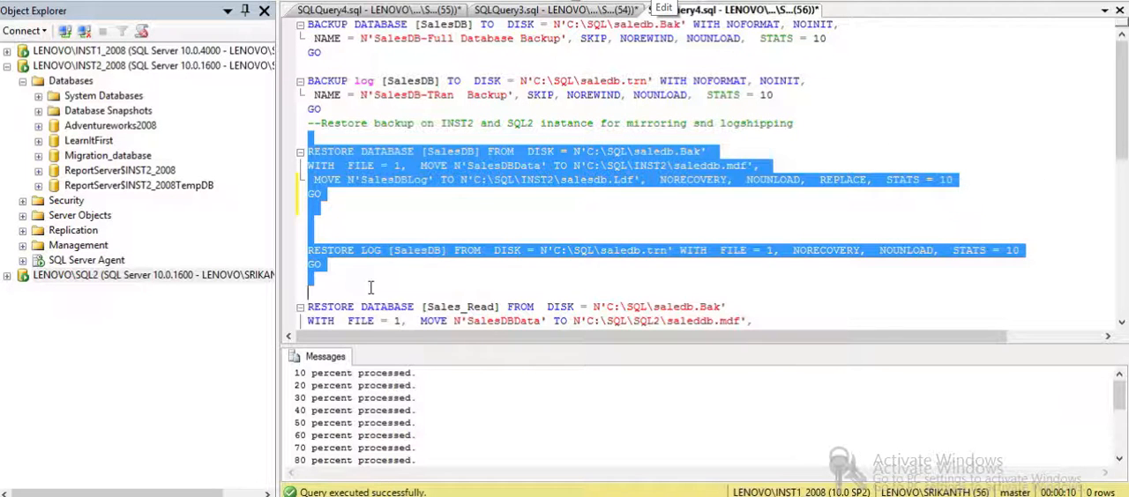
{"action": "right_click", "coordinate": [492, 173]}
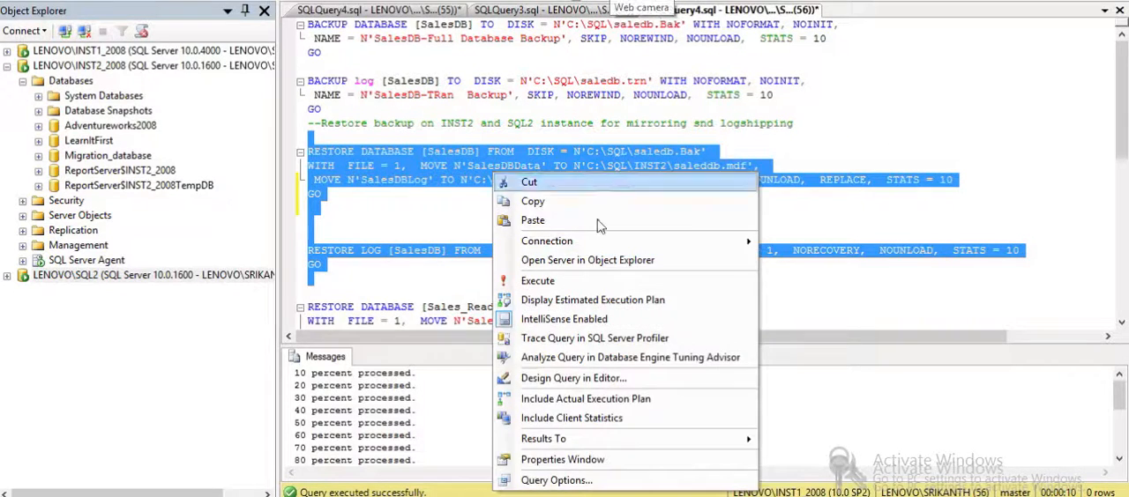
{"action": "mouse_move", "coordinate": [730, 247]}
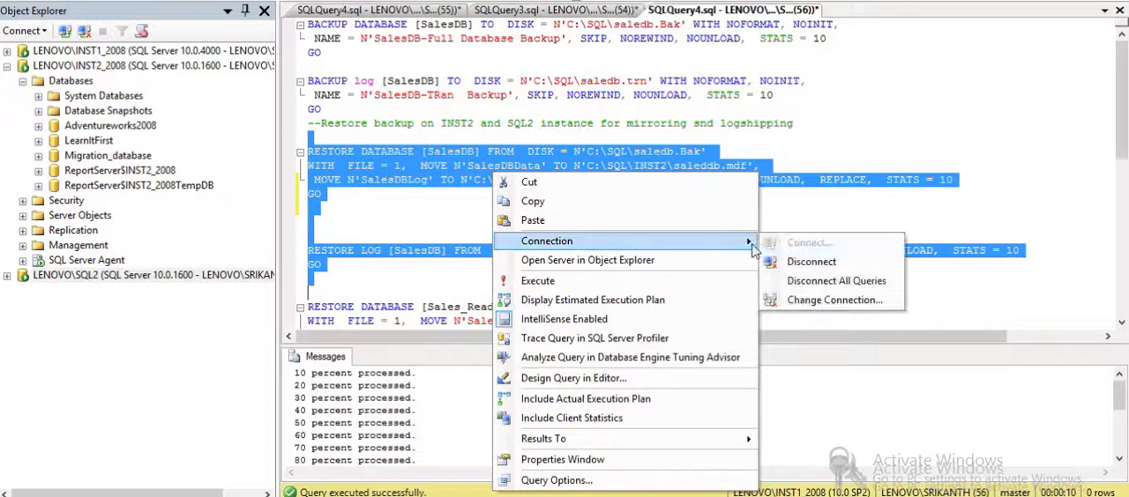
{"action": "left_click", "coordinate": [776, 302]}
{"action": "left_click", "coordinate": [718, 132]}
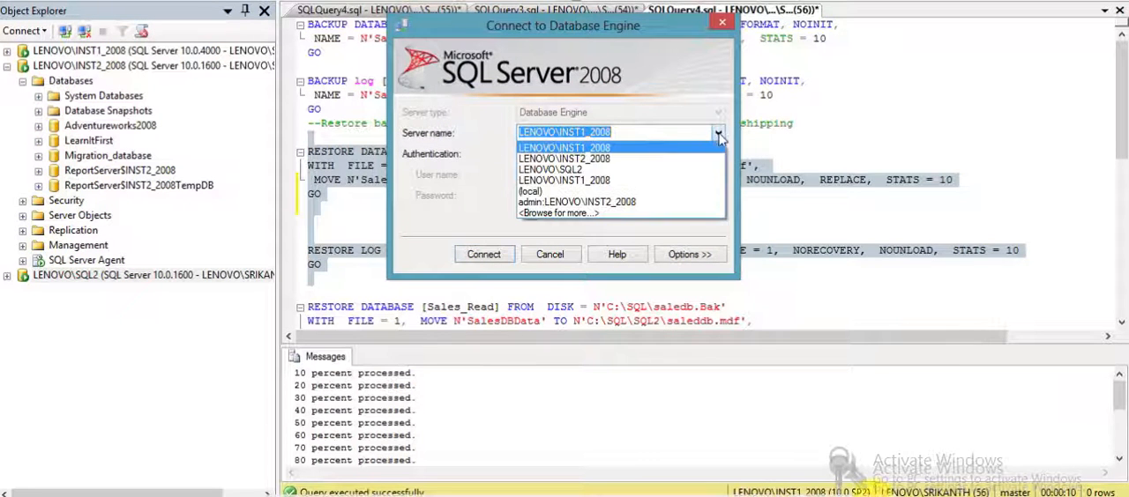
{"action": "left_click", "coordinate": [653, 160]}
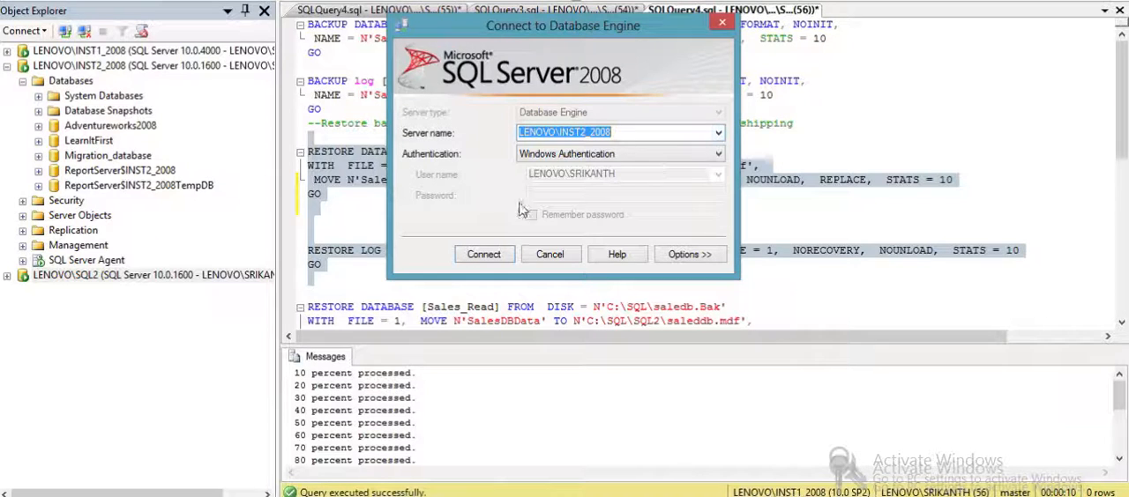
{"action": "left_click", "coordinate": [486, 255]}
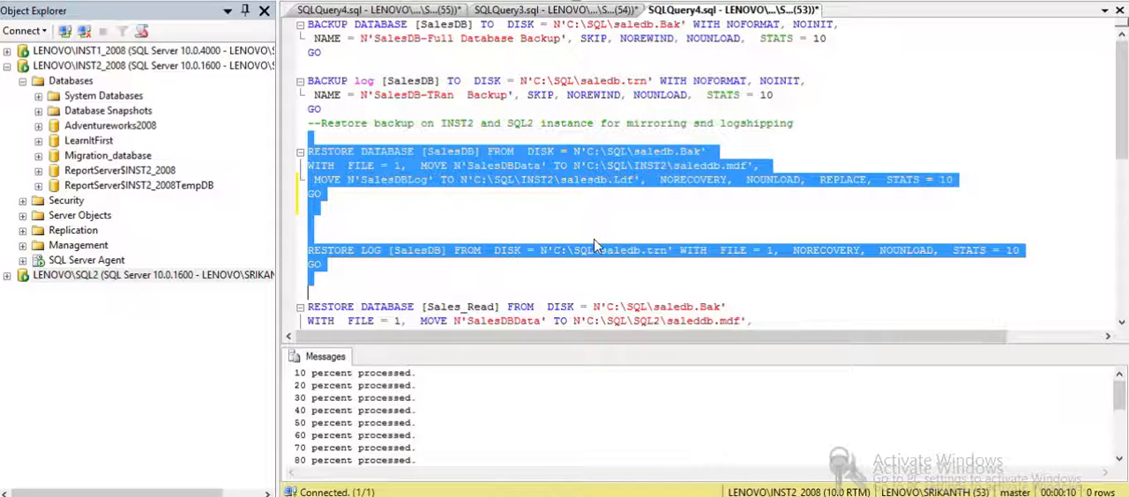
{"action": "key", "text": "F5"}
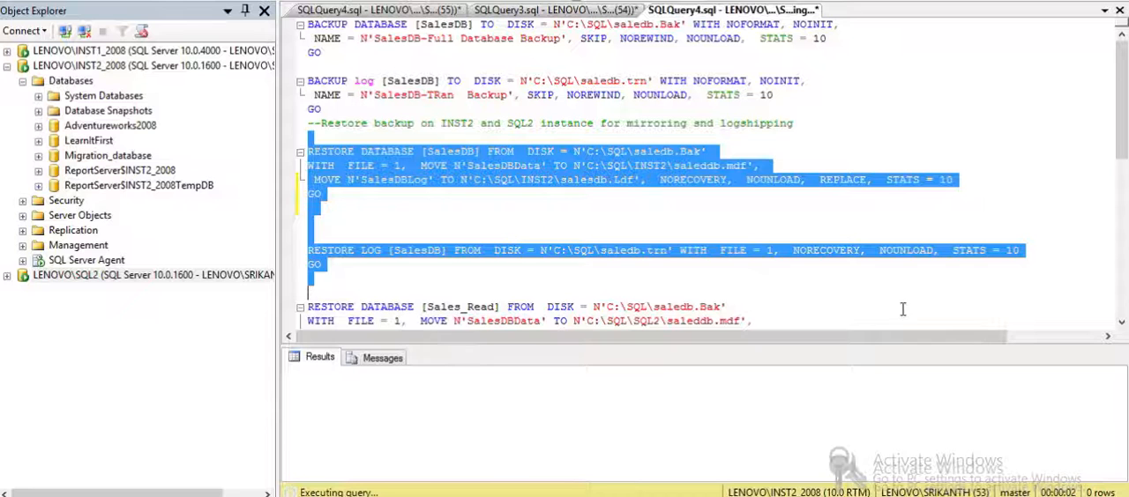
- Check the running restore's progress messages and select the Sales_Read database and log restore statements
{"action": "left_click", "coordinate": [1122, 326]}
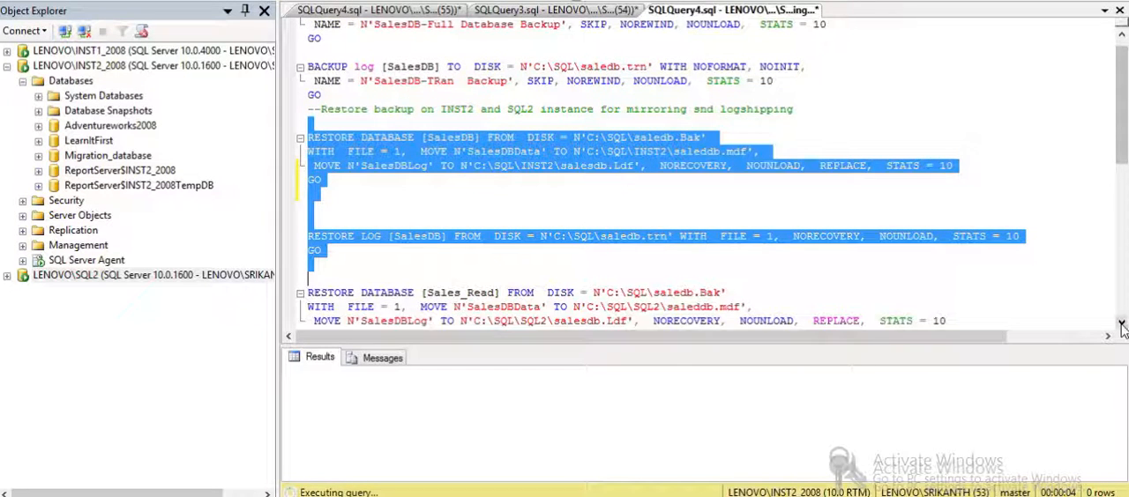
{"action": "left_click", "coordinate": [1122, 326]}
{"action": "left_click", "coordinate": [1122, 326]}
{"action": "left_click", "coordinate": [1122, 327]}
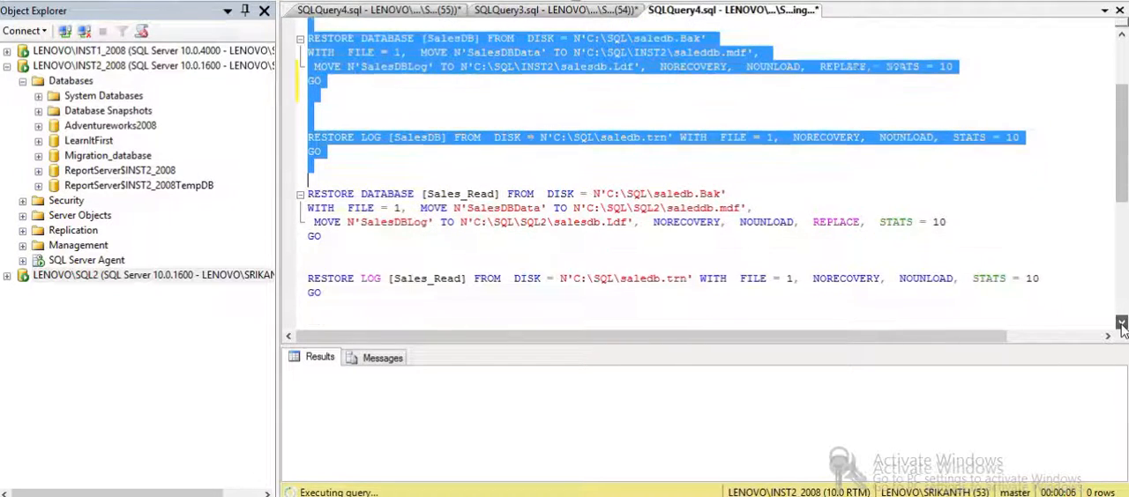
{"action": "left_click", "coordinate": [1122, 327]}
{"action": "left_click", "coordinate": [1122, 326]}
{"action": "left_click", "coordinate": [1122, 326]}
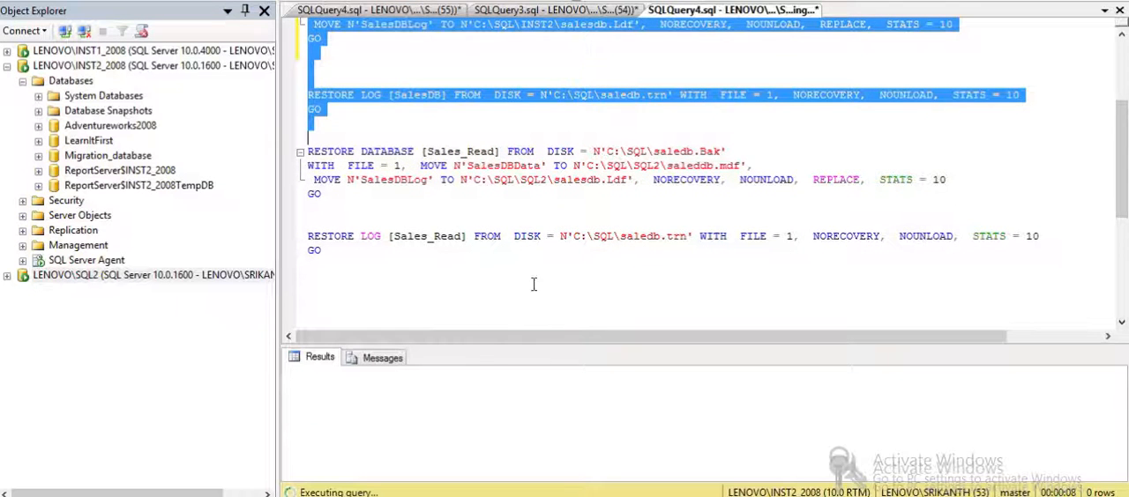
{"action": "left_click", "coordinate": [400, 360]}
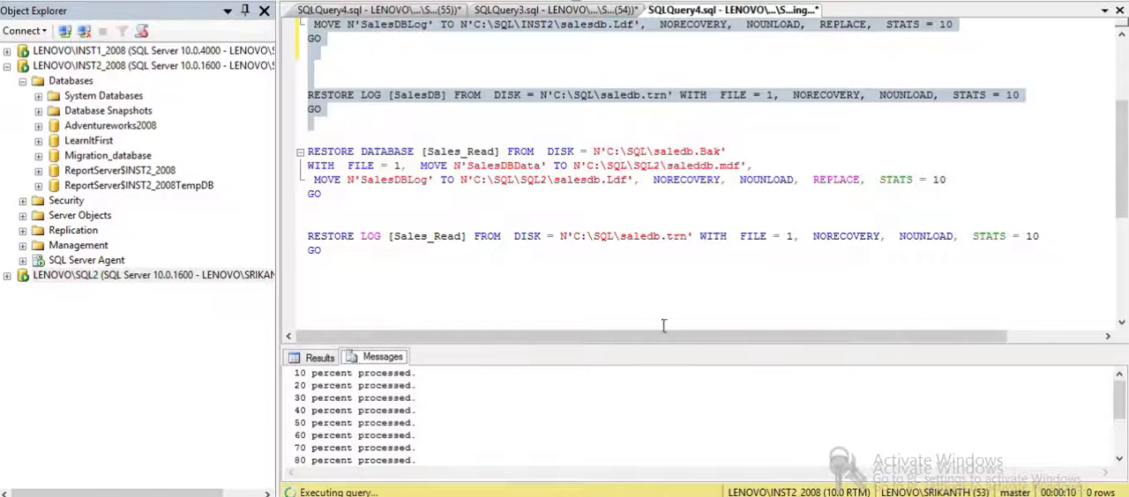
{"action": "left_click", "coordinate": [328, 134]}
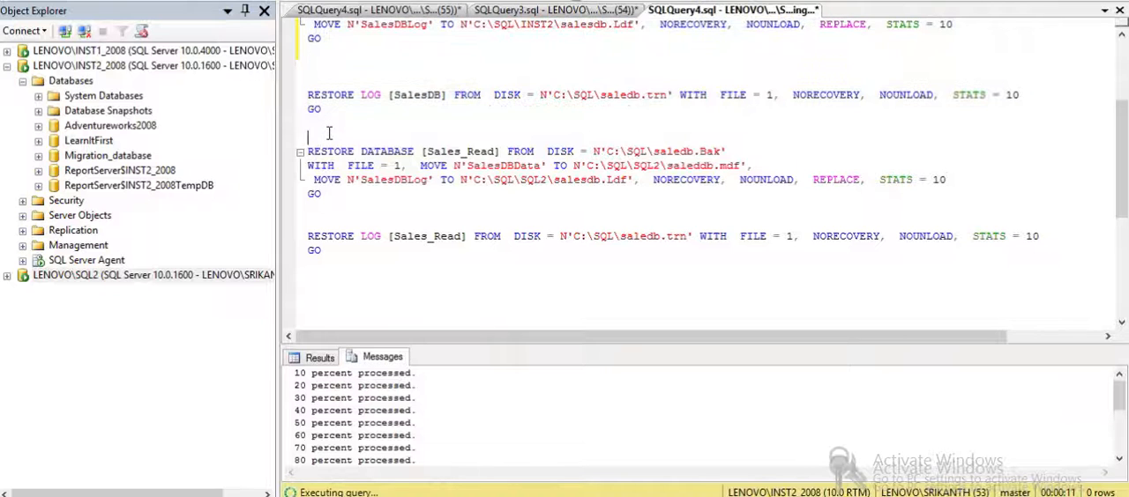
{"action": "left_click_drag", "start_coordinate": [328, 133], "coordinate": [699, 291]}
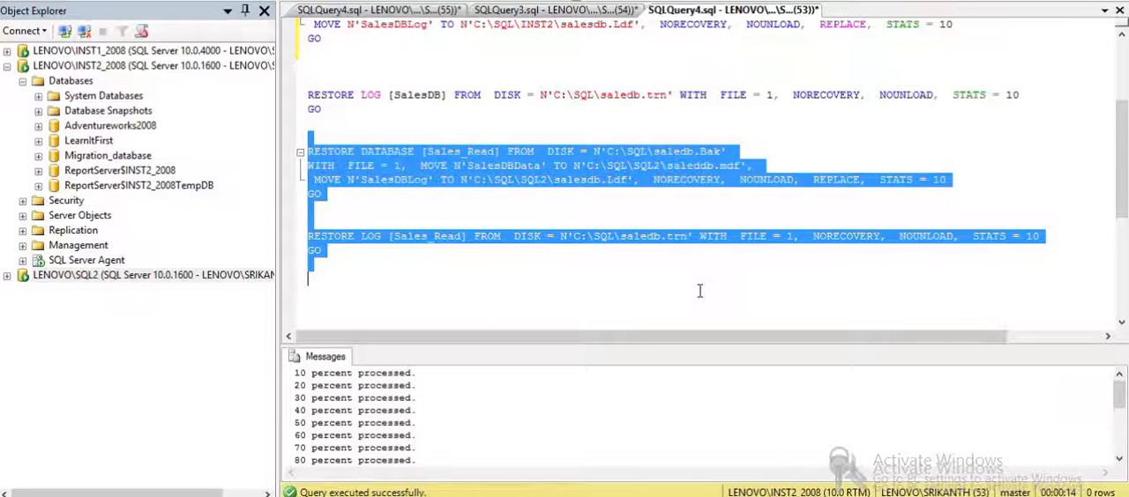
- Switch the query connection to LENOVO\SQL2 and run only the selected Sales_Read restore statements
{"action": "right_click", "coordinate": [599, 165]}
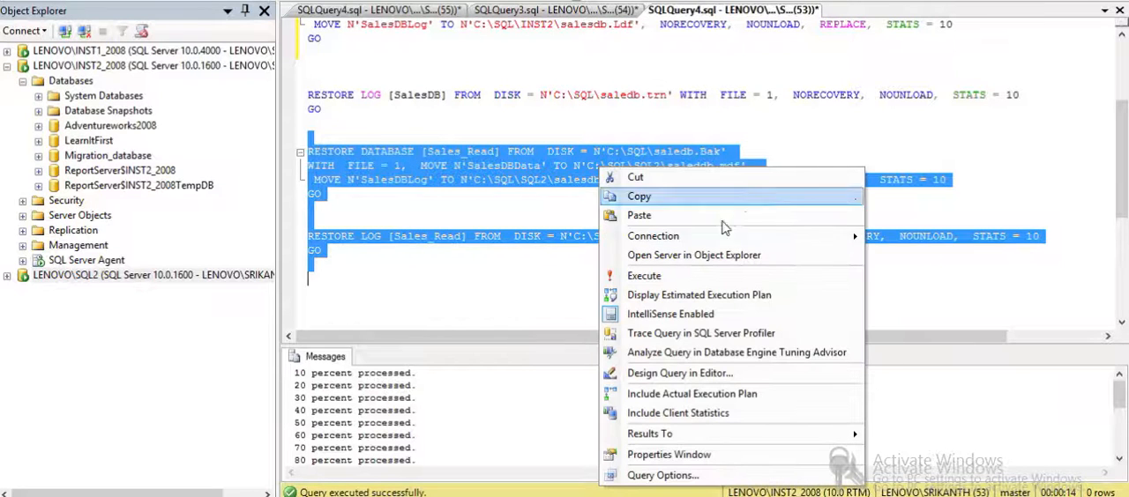
{"action": "mouse_move", "coordinate": [788, 243]}
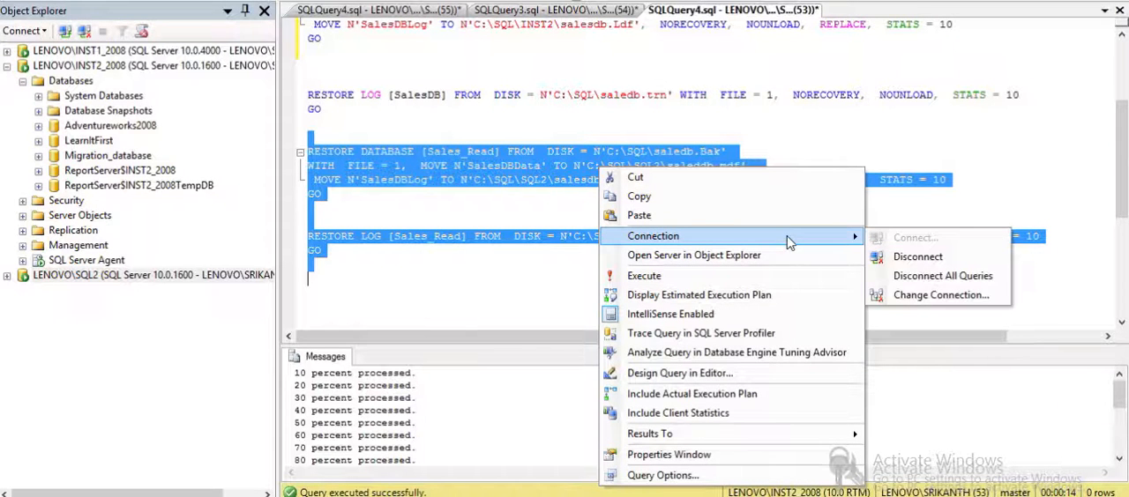
{"action": "left_click", "coordinate": [887, 296]}
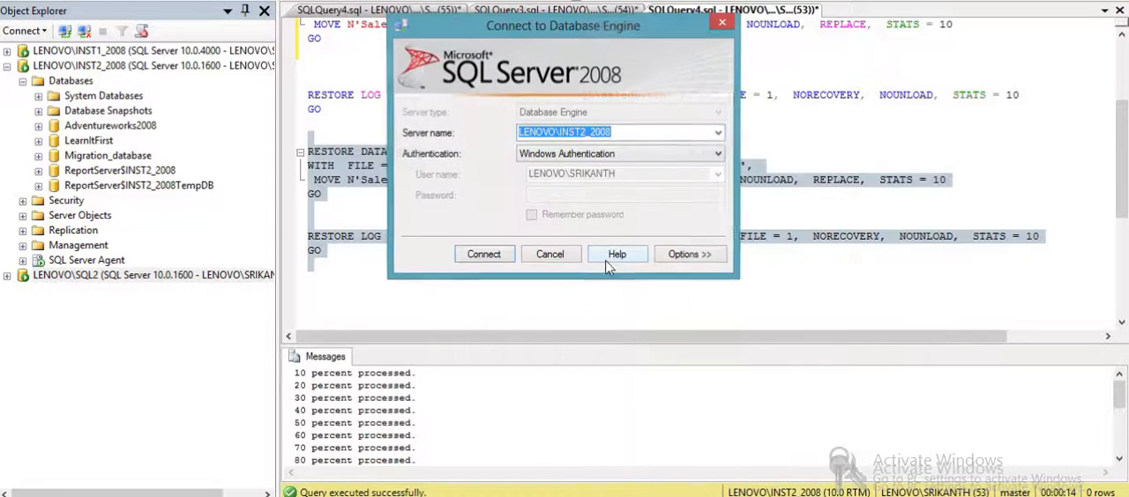
{"action": "left_click", "coordinate": [718, 133]}
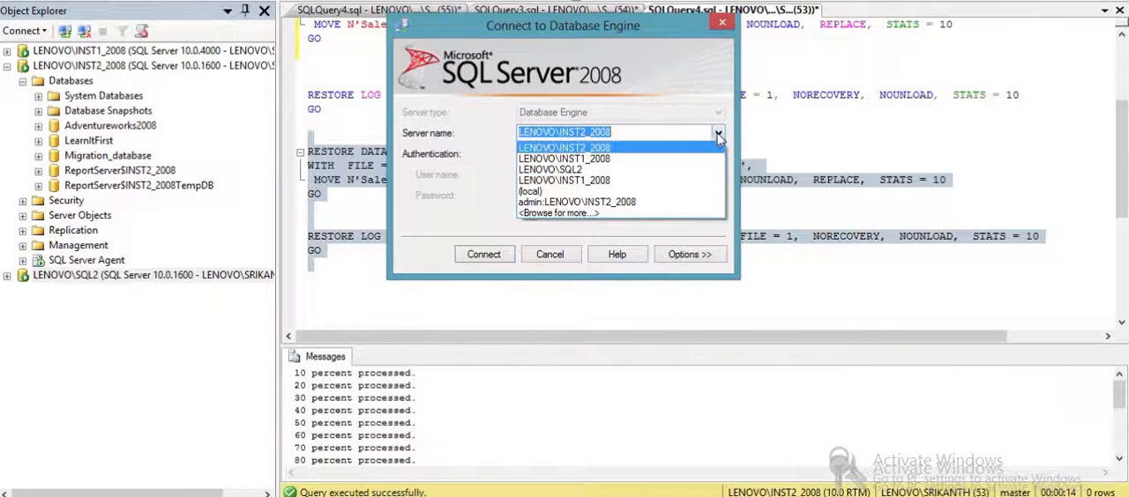
{"action": "left_click", "coordinate": [617, 170]}
{"action": "left_click", "coordinate": [497, 258]}
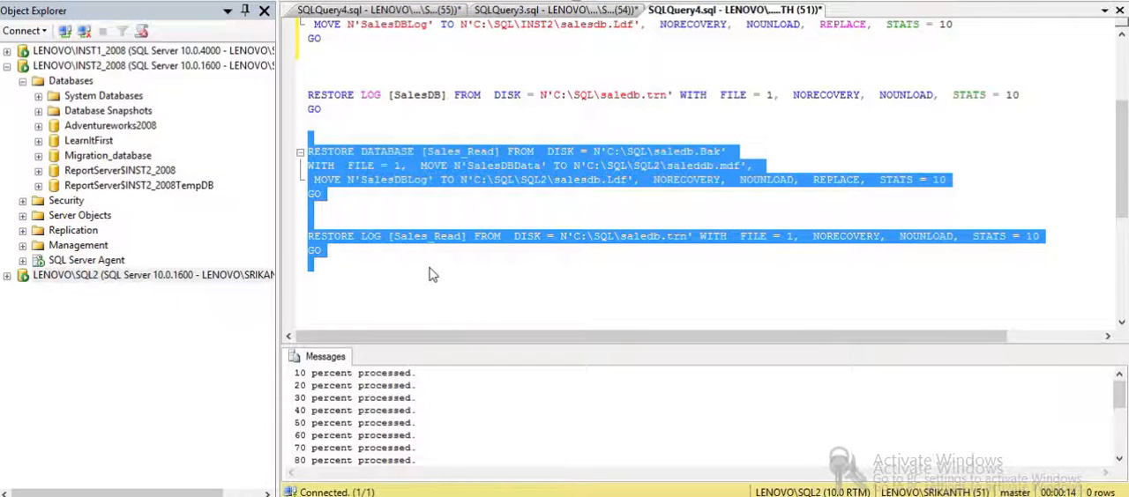
{"action": "key", "text": "F5"}
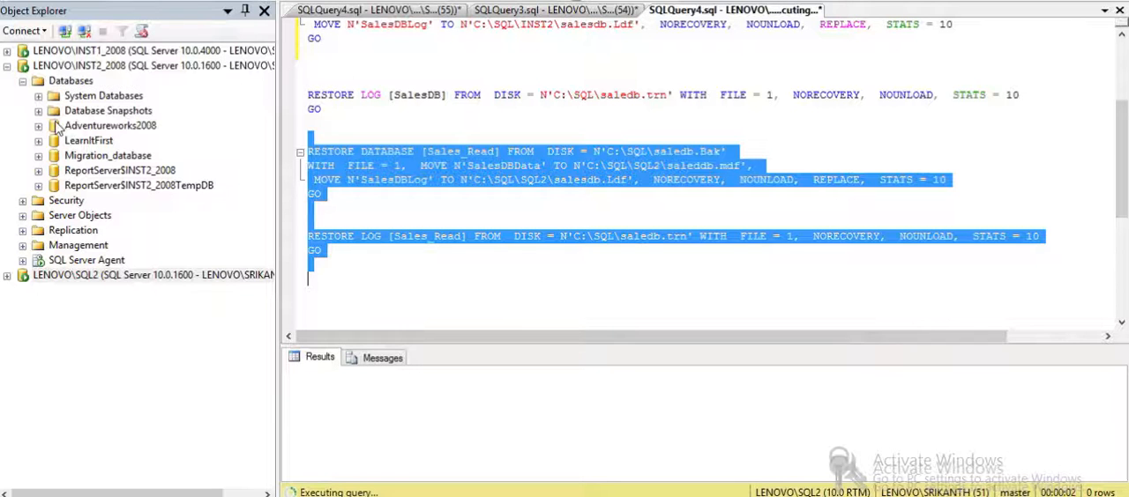
- Refresh the database lists of the LENOVO\INST2_2008 and LENOVO\SQL2 instances to check the restored databases
{"action": "left_click", "coordinate": [72, 81]}
{"action": "right_click", "coordinate": [84, 85]}
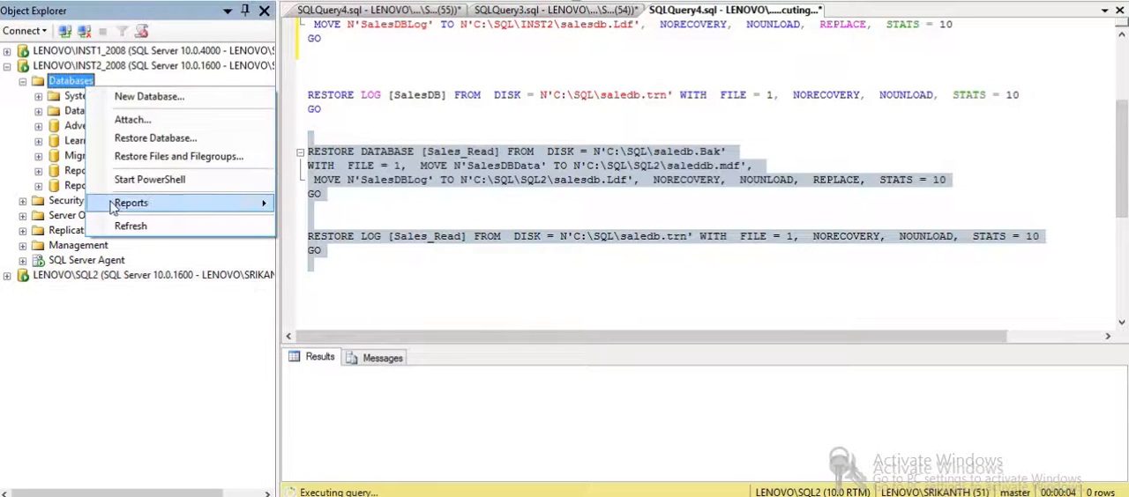
{"action": "left_click", "coordinate": [125, 228]}
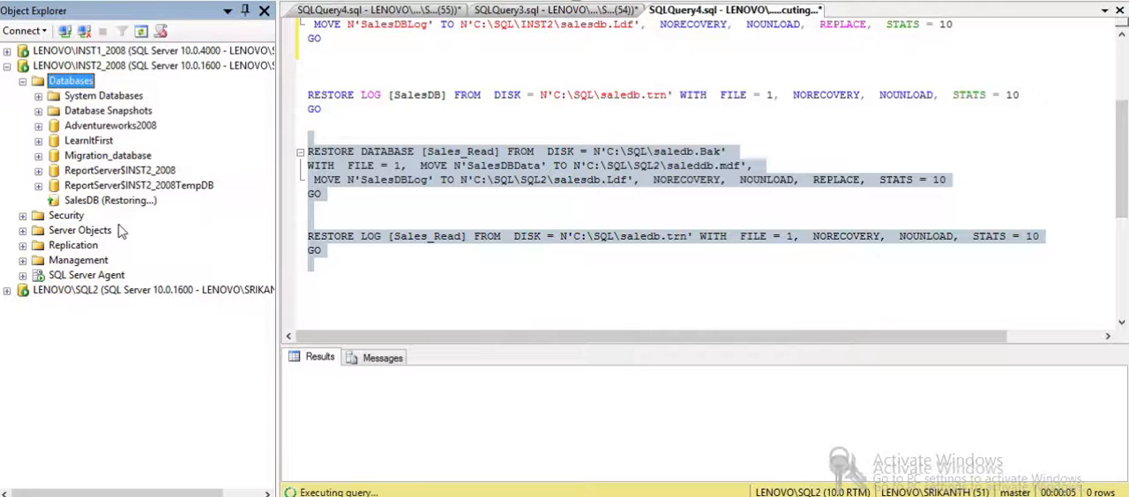
{"action": "left_click", "coordinate": [7, 290]}
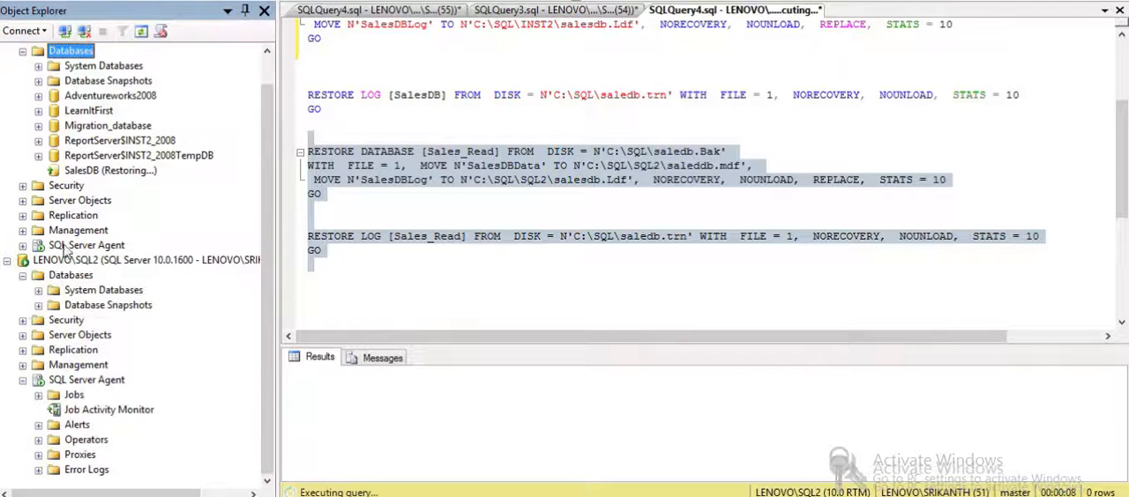
{"action": "right_click", "coordinate": [64, 278]}
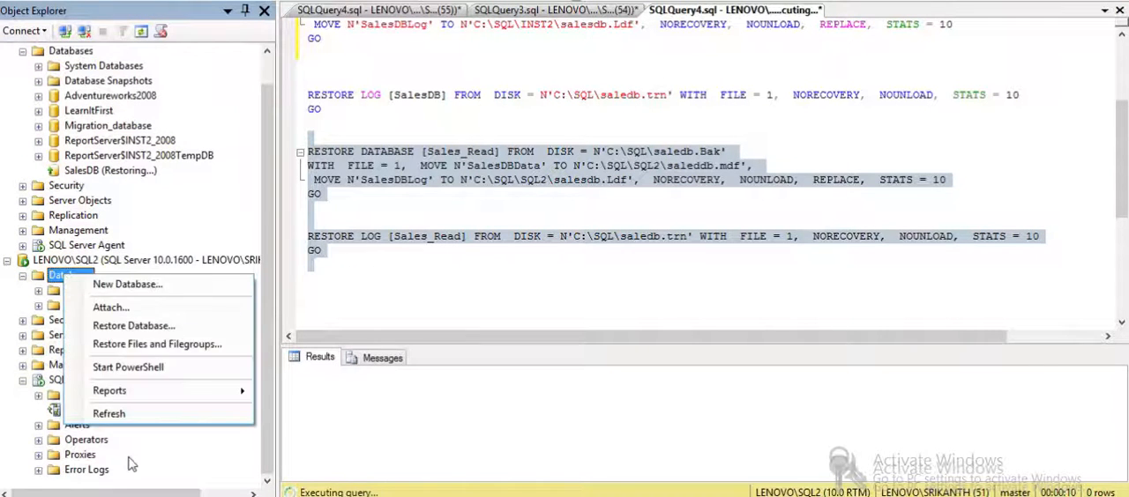
{"action": "left_click", "coordinate": [163, 420]}
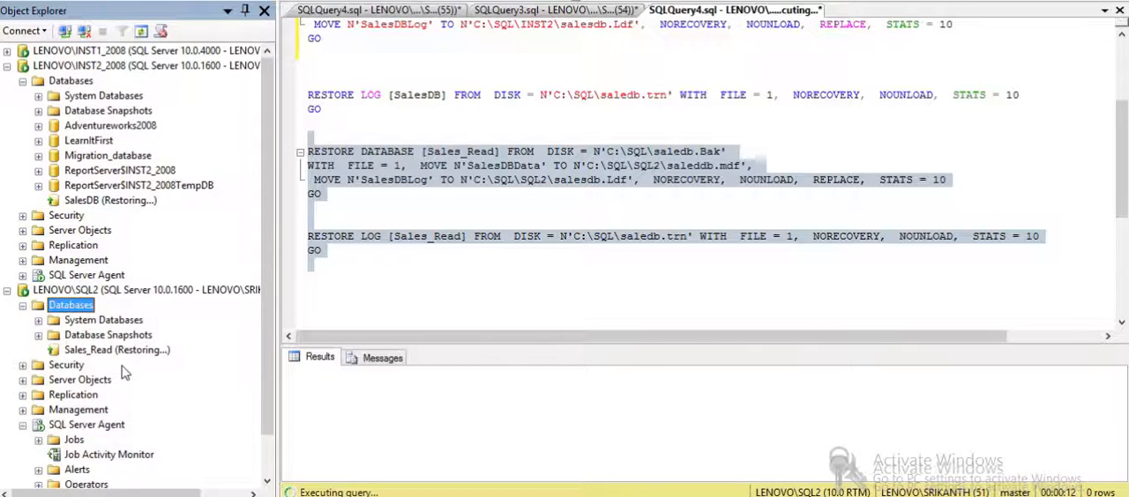
{"action": "left_click", "coordinate": [360, 413]}
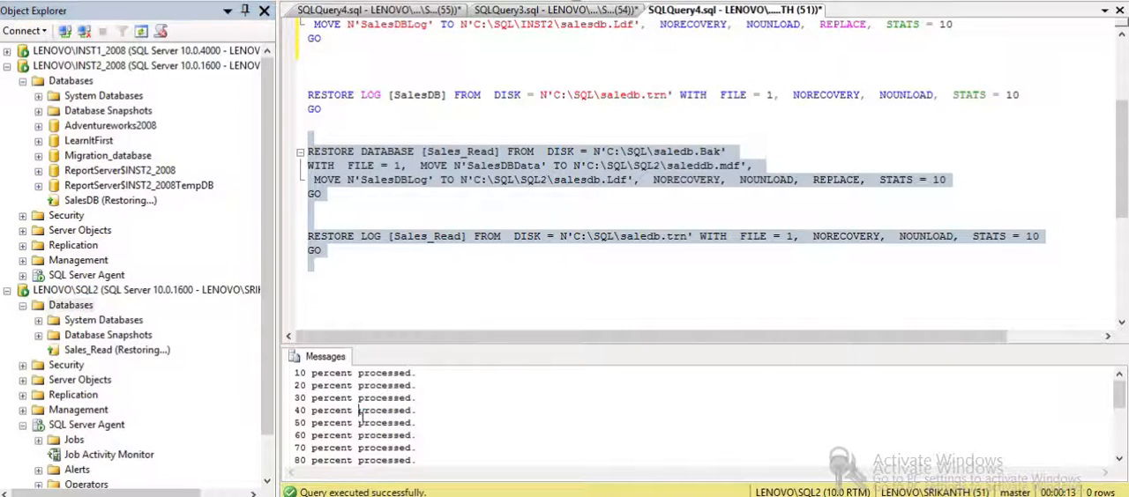
{"action": "left_click", "coordinate": [270, 181]}
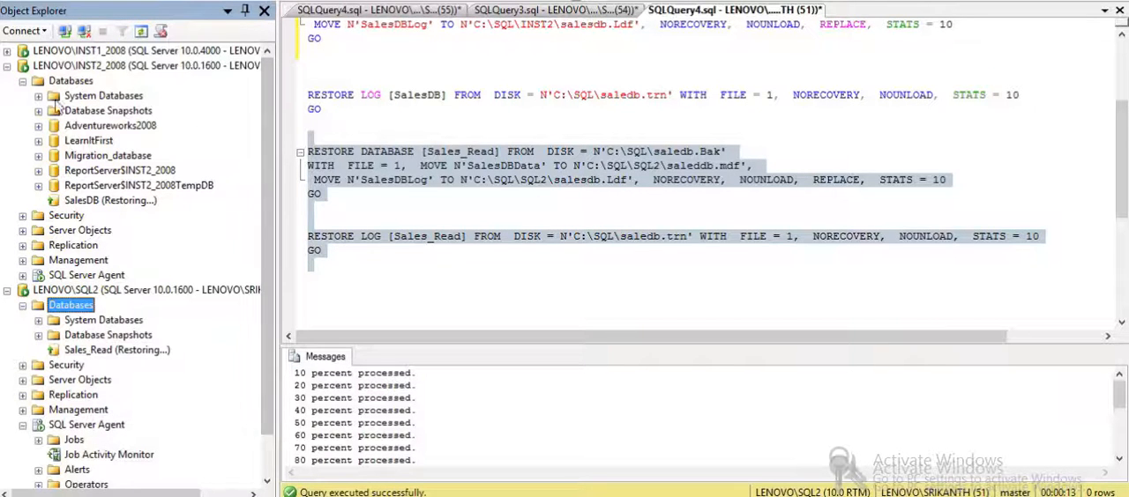
- Enable SalesDB on LENOVO\INST1_2008 as a primary database in a log shipping configuration
{"action": "left_click", "coordinate": [8, 66]}
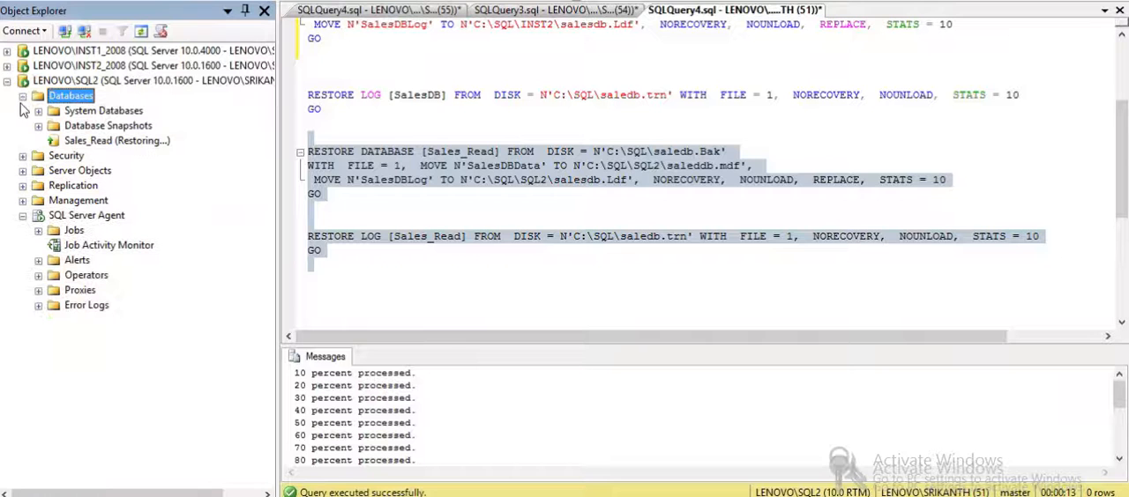
{"action": "left_click", "coordinate": [22, 96]}
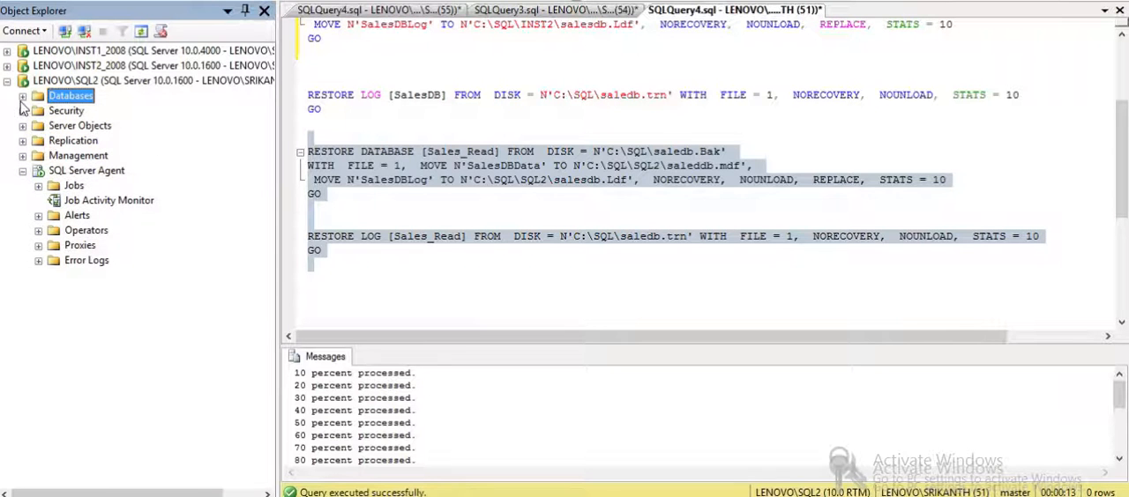
{"action": "left_click", "coordinate": [7, 52]}
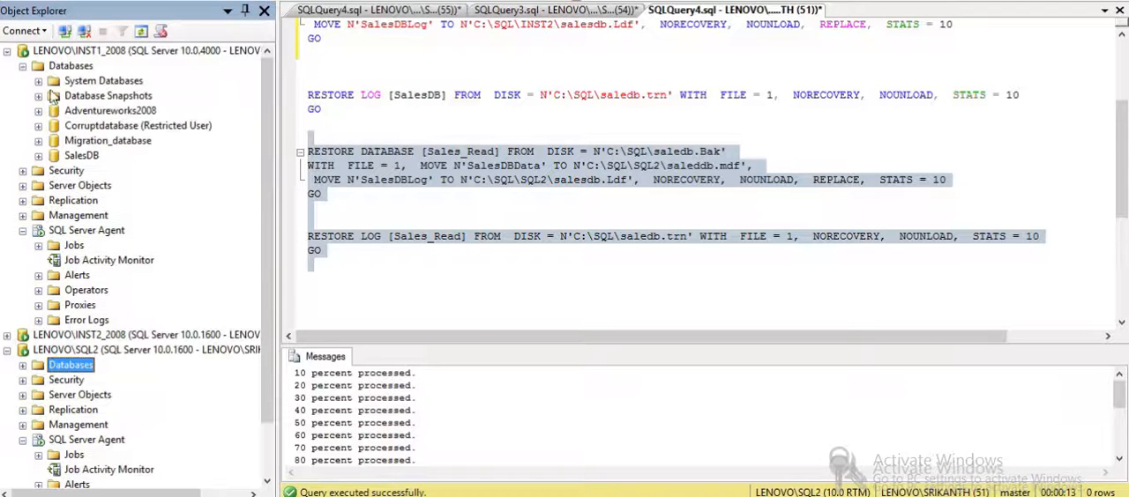
{"action": "left_click", "coordinate": [81, 156]}
{"action": "right_click", "coordinate": [84, 156]}
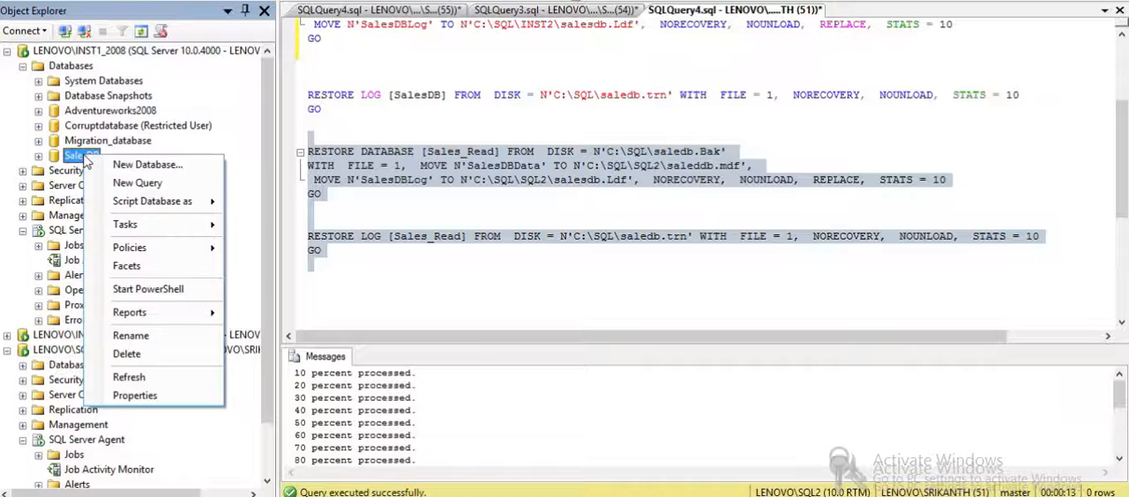
{"action": "left_click", "coordinate": [146, 396]}
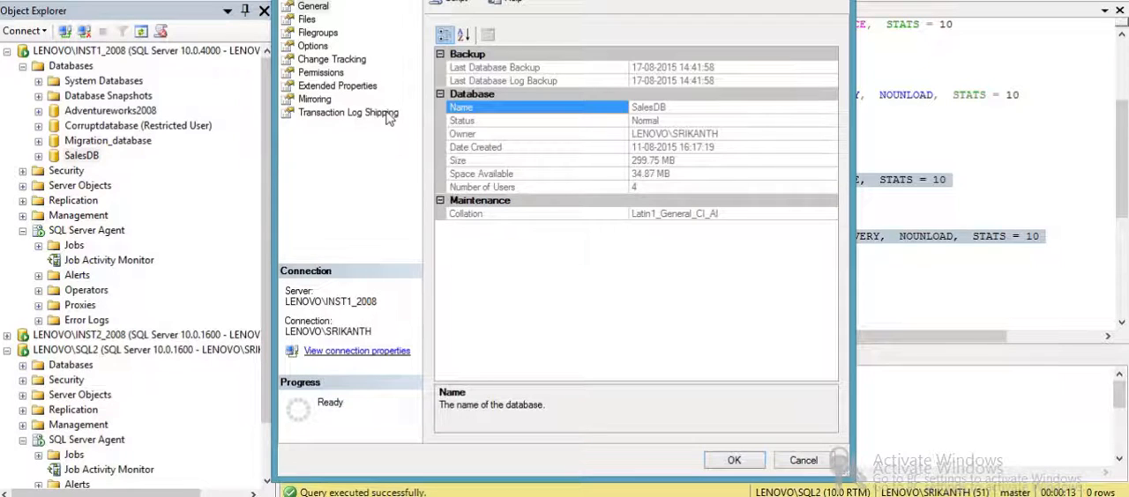
{"action": "left_click", "coordinate": [388, 118]}
{"action": "left_click", "coordinate": [504, 33]}
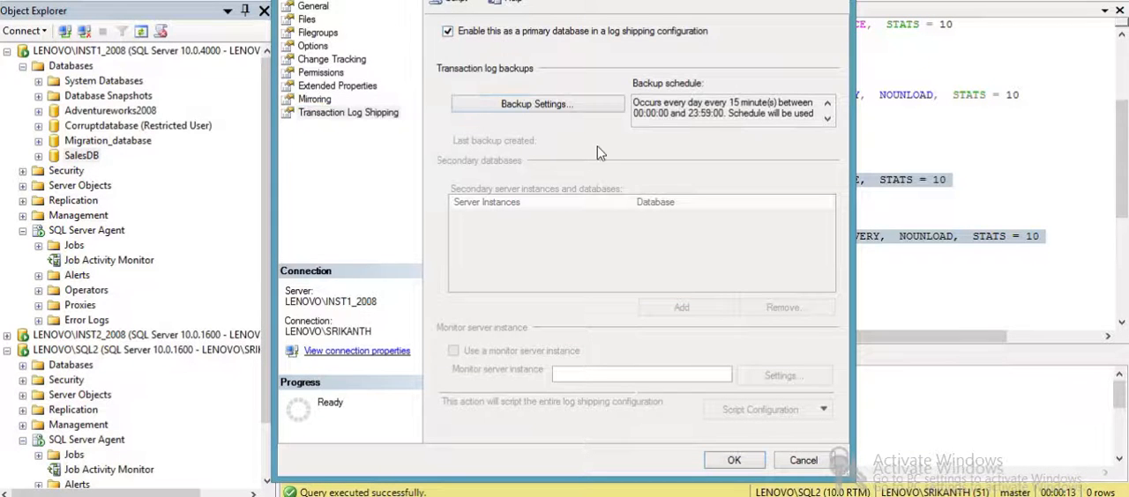
- In the transaction log backup settings, set the network backup path to \\LENOVO\LSBackup, copied from the LSBackup folder's sharing properties
{"action": "left_click", "coordinate": [582, 108]}
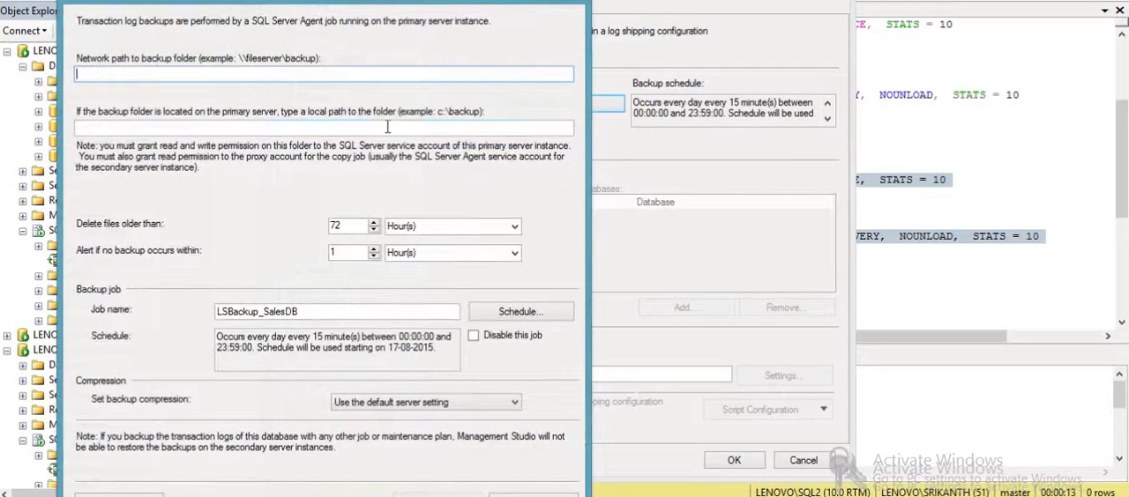
{"action": "left_click", "coordinate": [195, 495]}
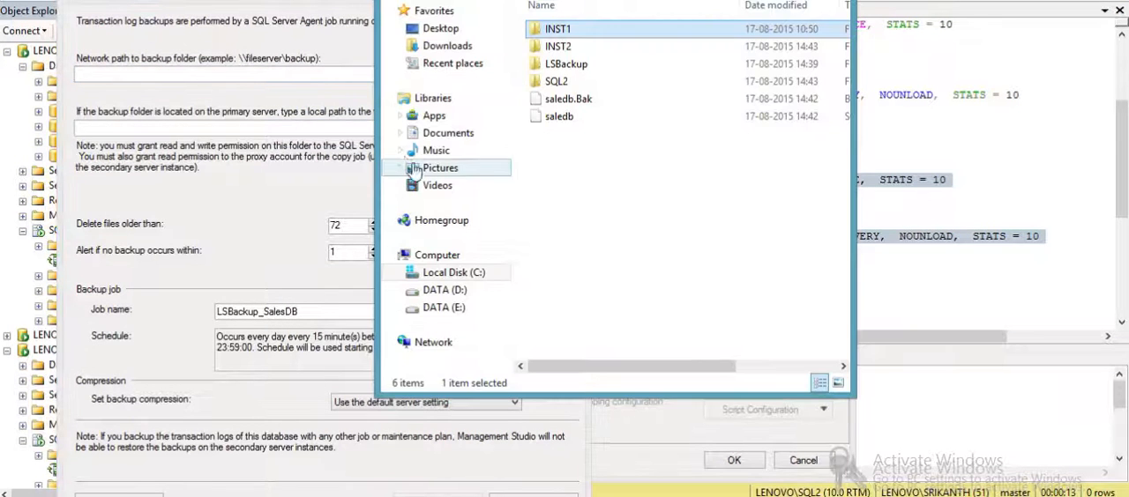
{"action": "right_click", "coordinate": [550, 66]}
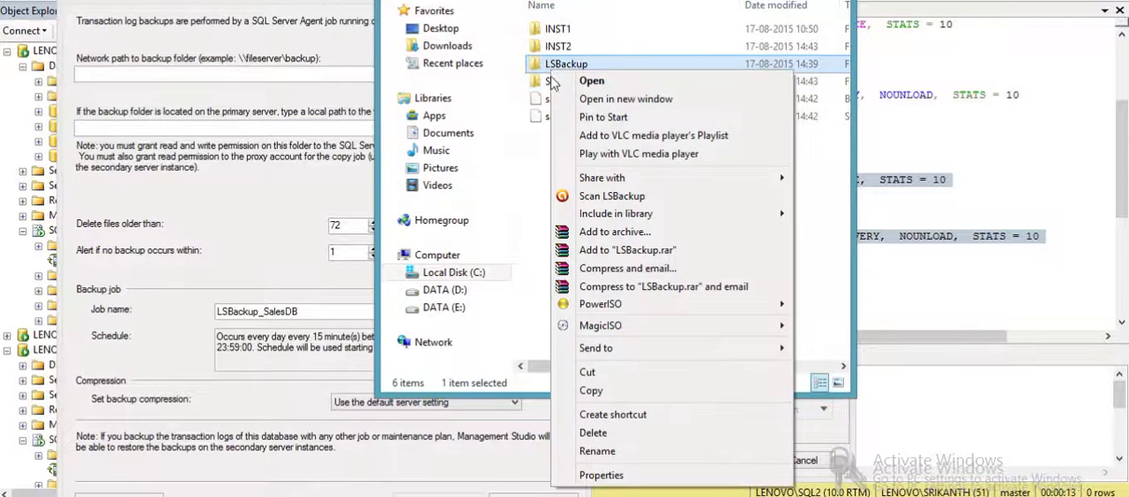
{"action": "left_click", "coordinate": [589, 475]}
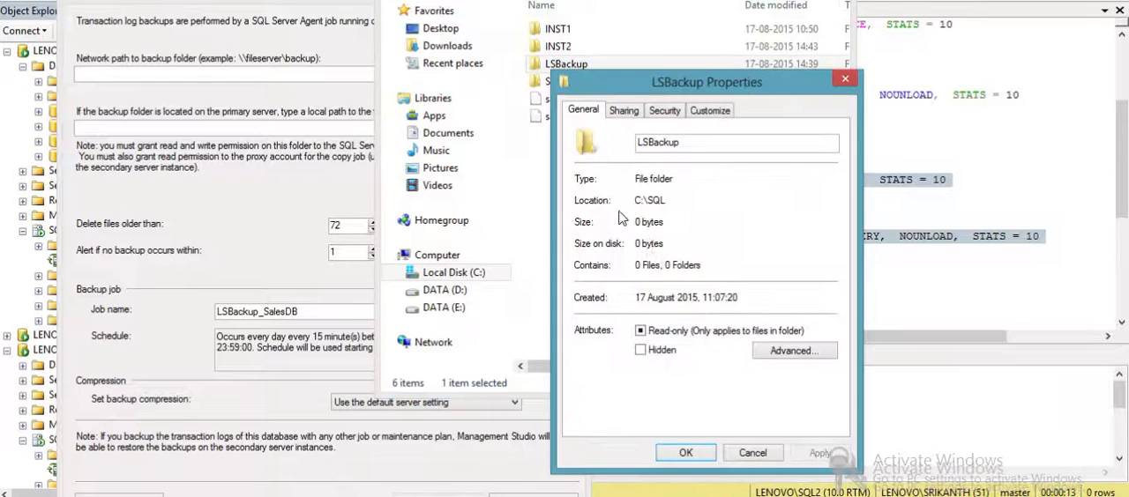
{"action": "left_click", "coordinate": [623, 111]}
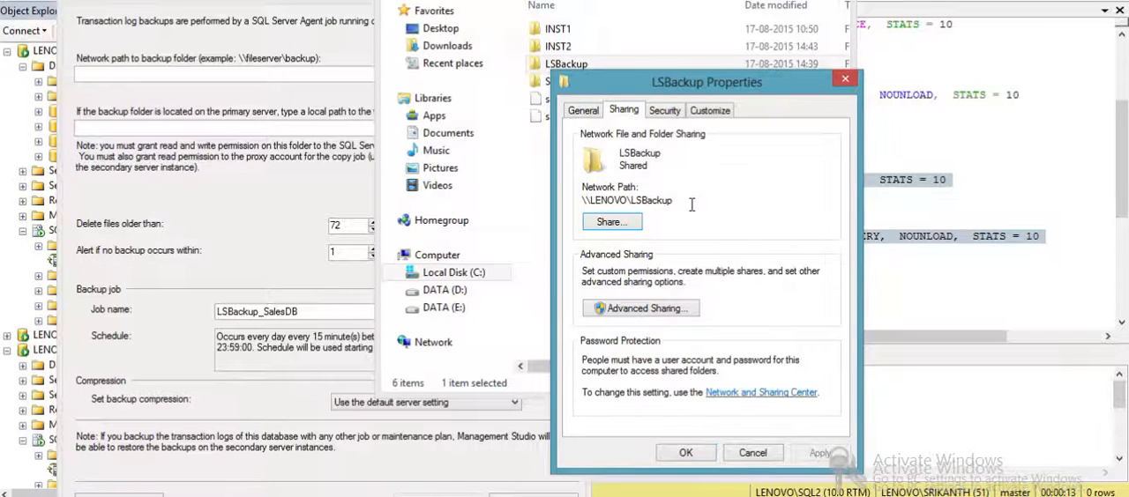
{"action": "left_click_drag", "start_coordinate": [692, 205], "coordinate": [574, 208]}
{"action": "key", "text": "ctrl+c"}
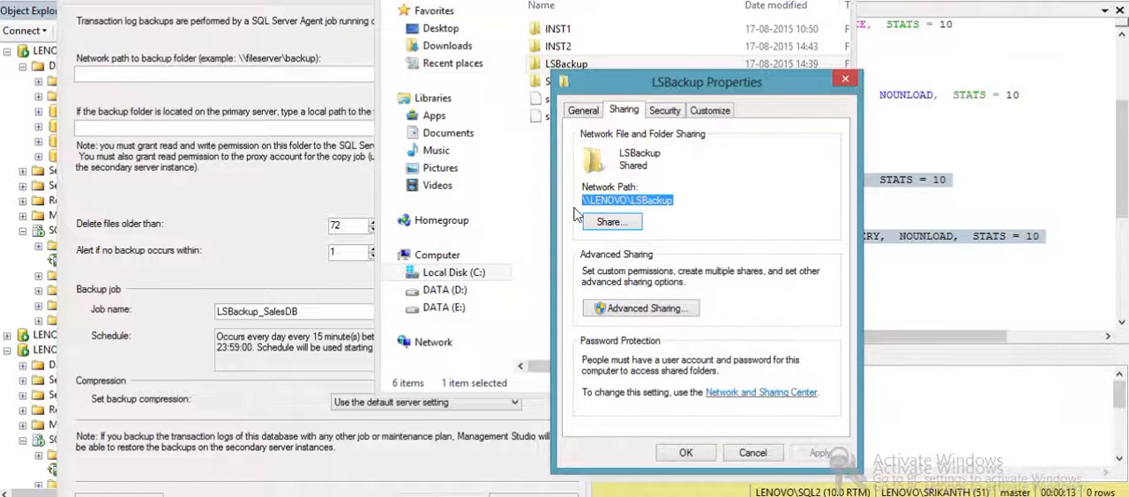
{"action": "left_click", "coordinate": [747, 457]}
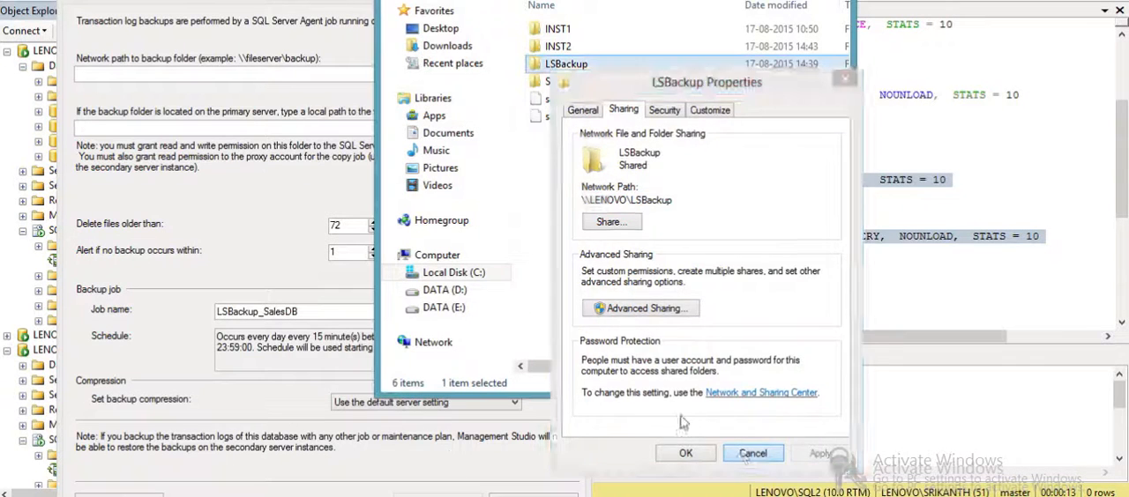
{"action": "left_click", "coordinate": [202, 75]}
{"action": "key", "text": "ctrl+v"}
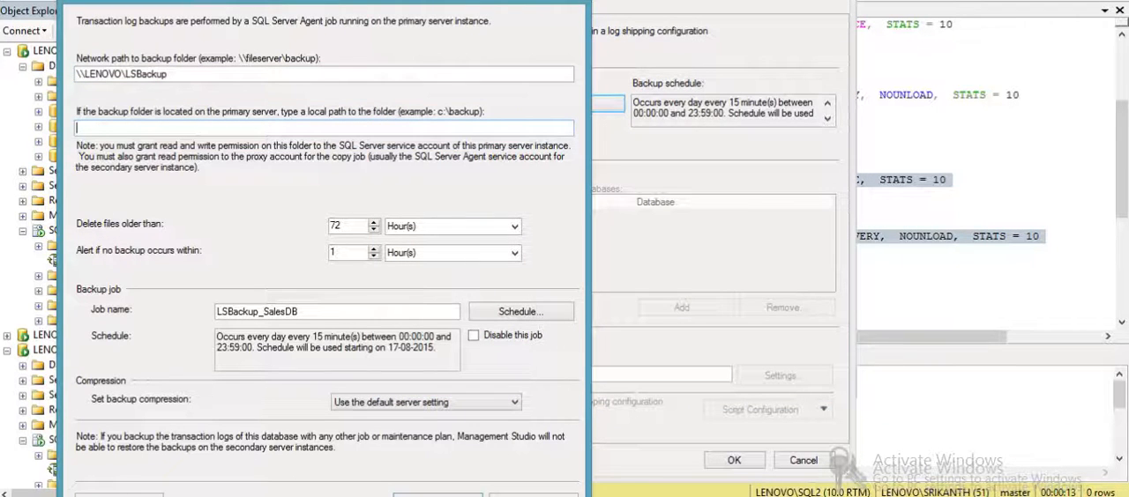
- Set the local backup folder path to C:\SQL\LSBackup, copied from the folder's location in File Explorer
{"action": "left_click", "coordinate": [264, 496]}
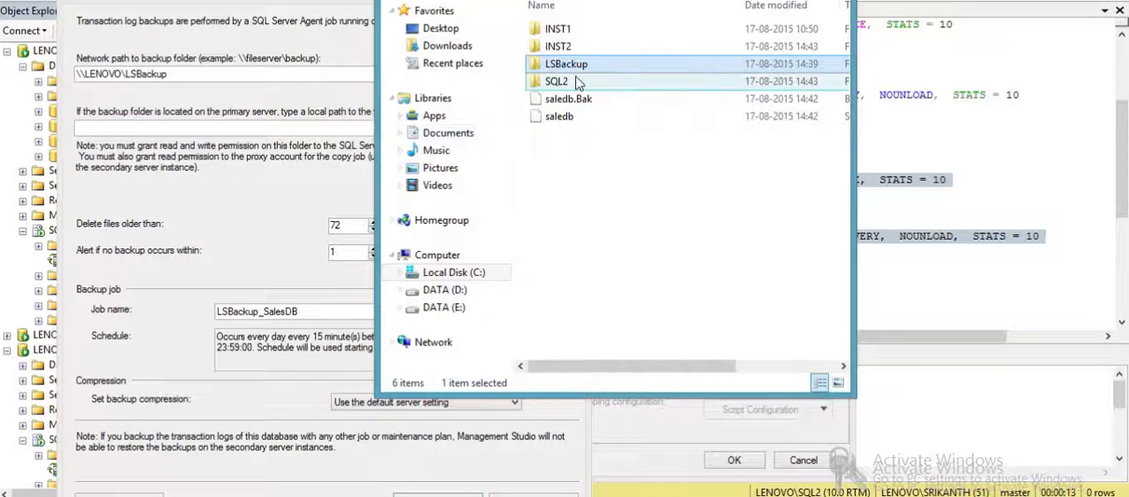
{"action": "double_click", "coordinate": [579, 67]}
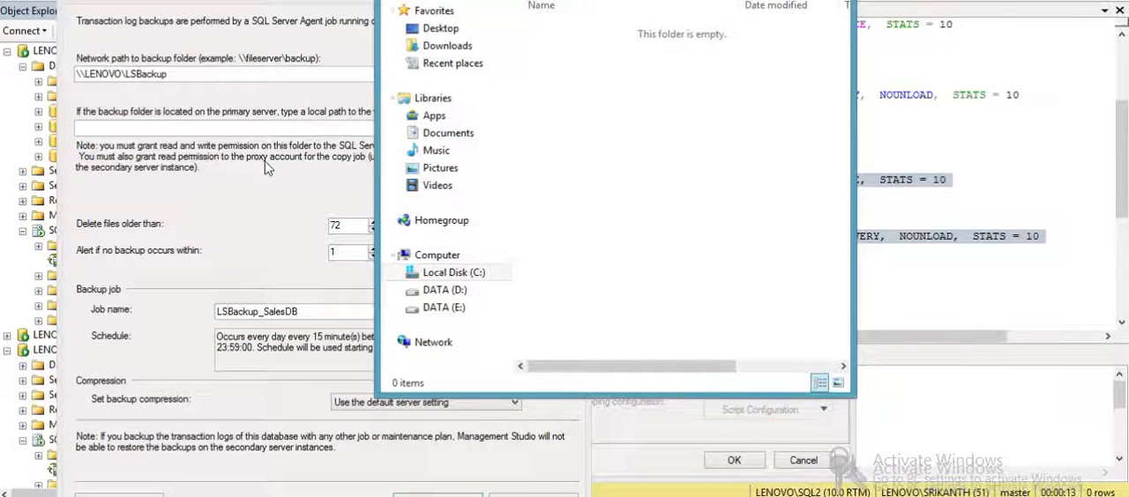
{"action": "left_click", "coordinate": [252, 129]}
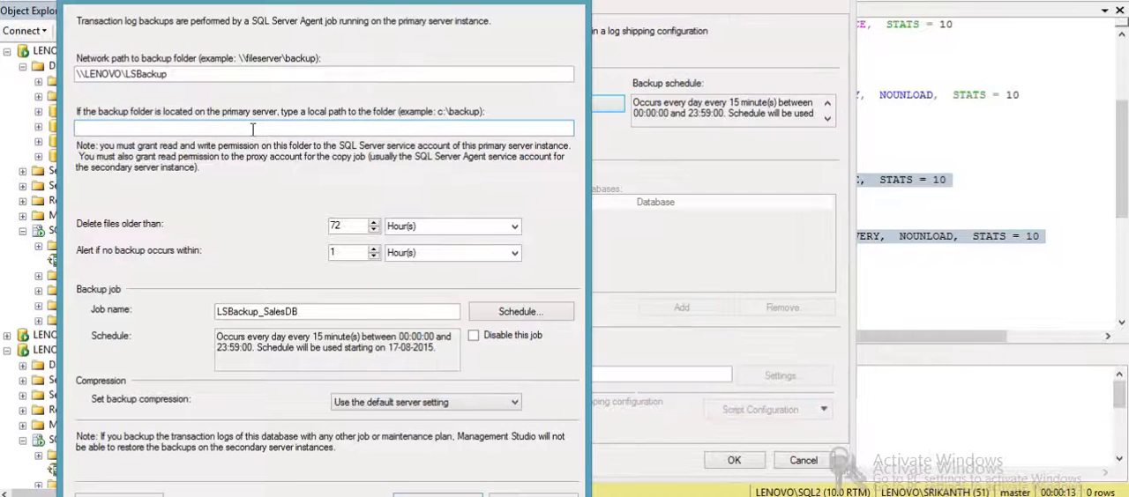
{"action": "type", "text": "C:\\SQL\\LSBackup"}
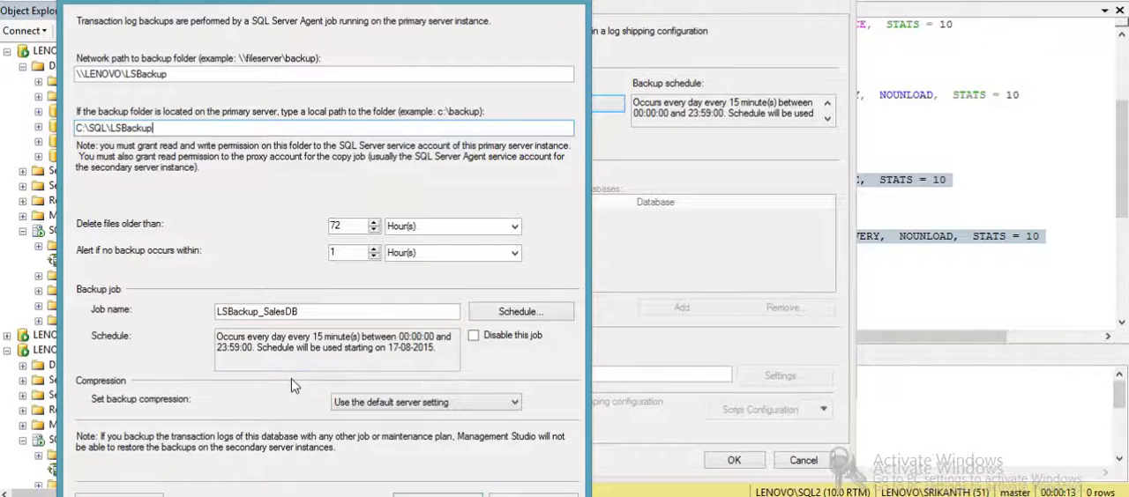
- Schedule the LSBackup_SalesDB backup job to run every 45 minutes and accept the transaction log backup settings
{"action": "left_click", "coordinate": [514, 318]}
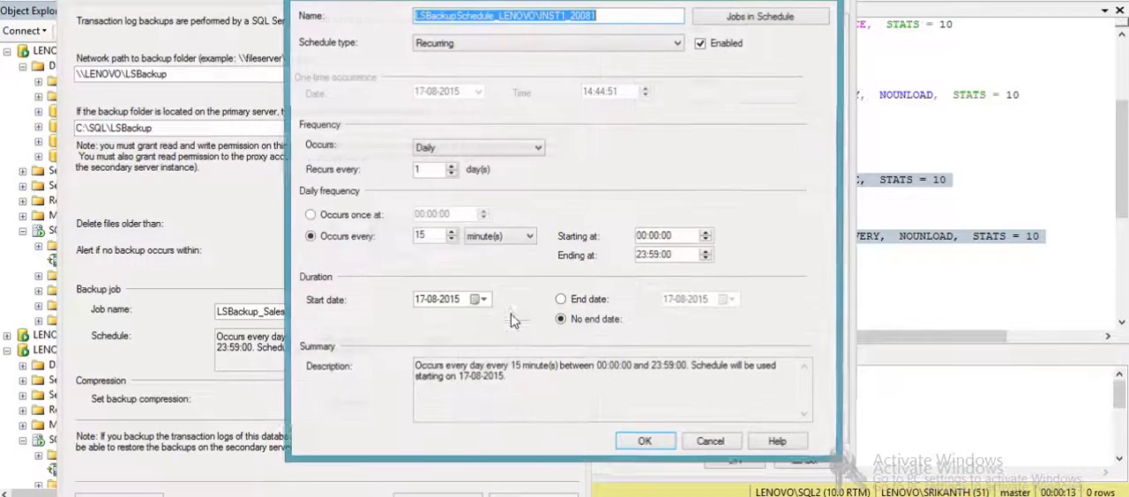
{"action": "left_click_drag", "start_coordinate": [433, 236], "coordinate": [409, 241]}
{"action": "type", "text": "45"}
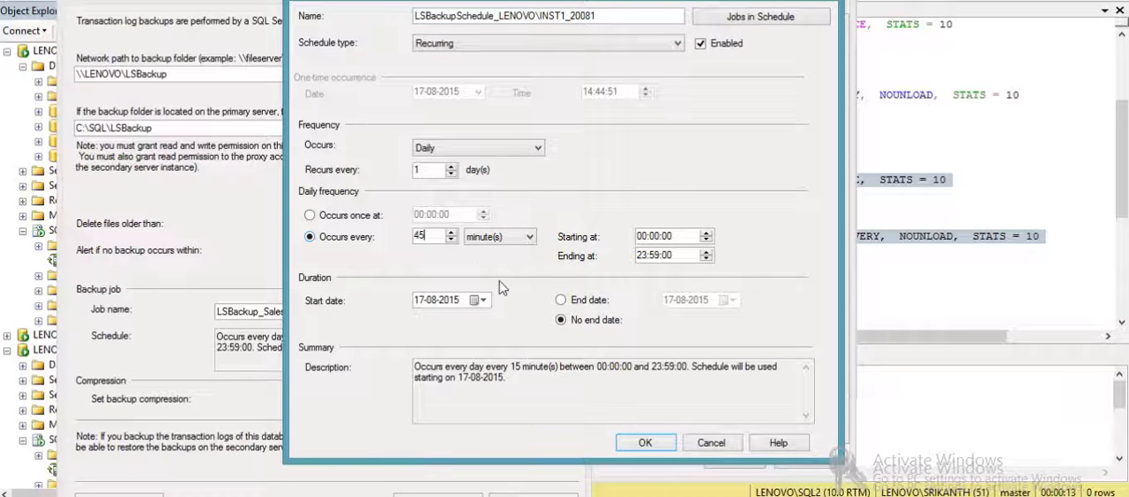
{"action": "left_click", "coordinate": [641, 445]}
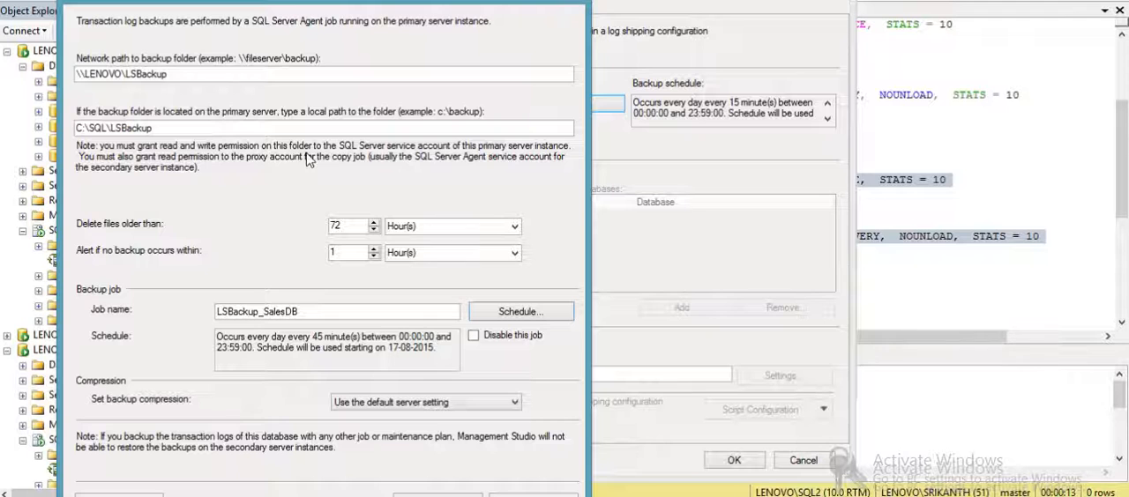
{"action": "left_click", "coordinate": [437, 495]}
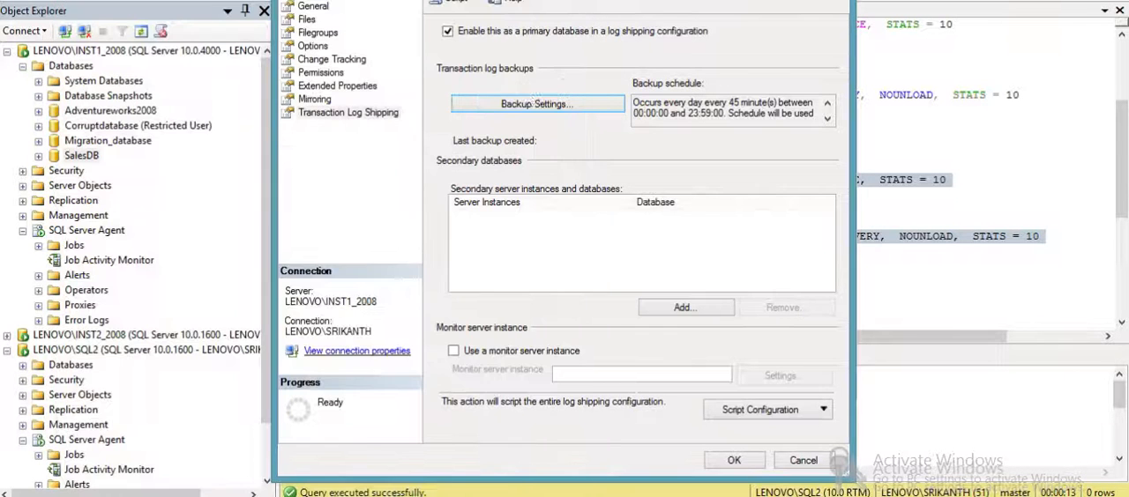
- Add a secondary database on the LENOVO\SQL2 instance and mark the secondary database as already initialized
{"action": "left_click", "coordinate": [697, 309]}
{"action": "left_click", "coordinate": [565, 46]}
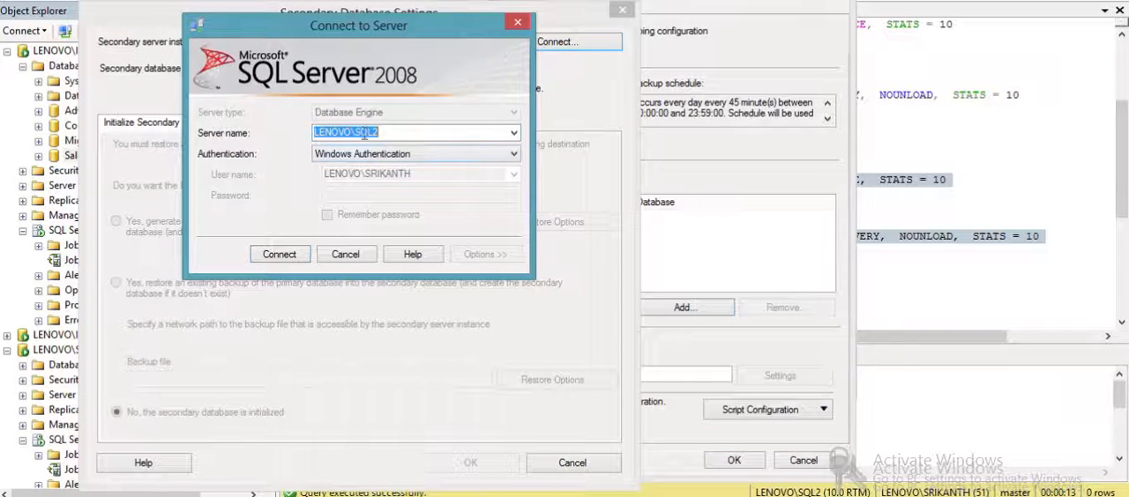
{"action": "left_click_drag", "start_coordinate": [355, 132], "coordinate": [393, 129]}
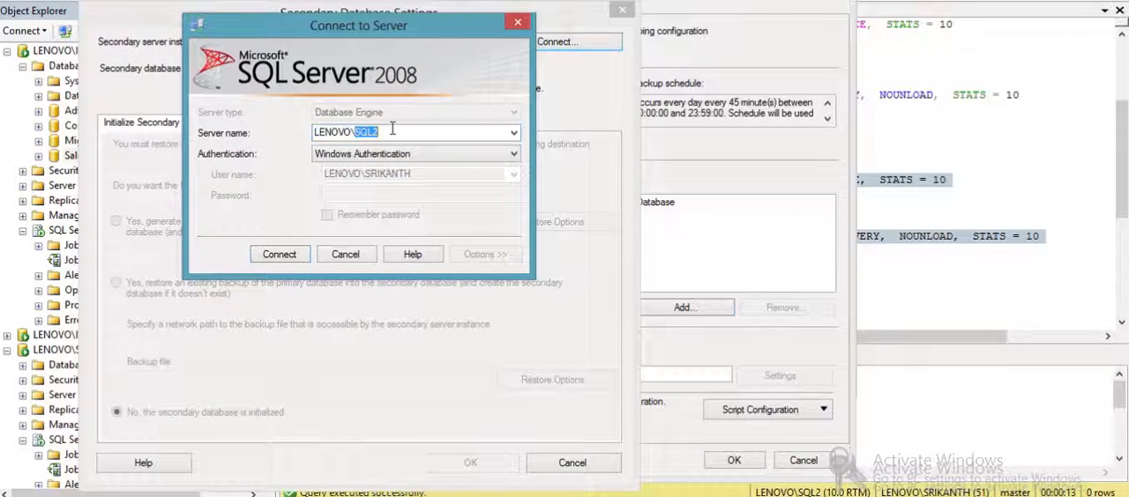
{"action": "left_click", "coordinate": [269, 256]}
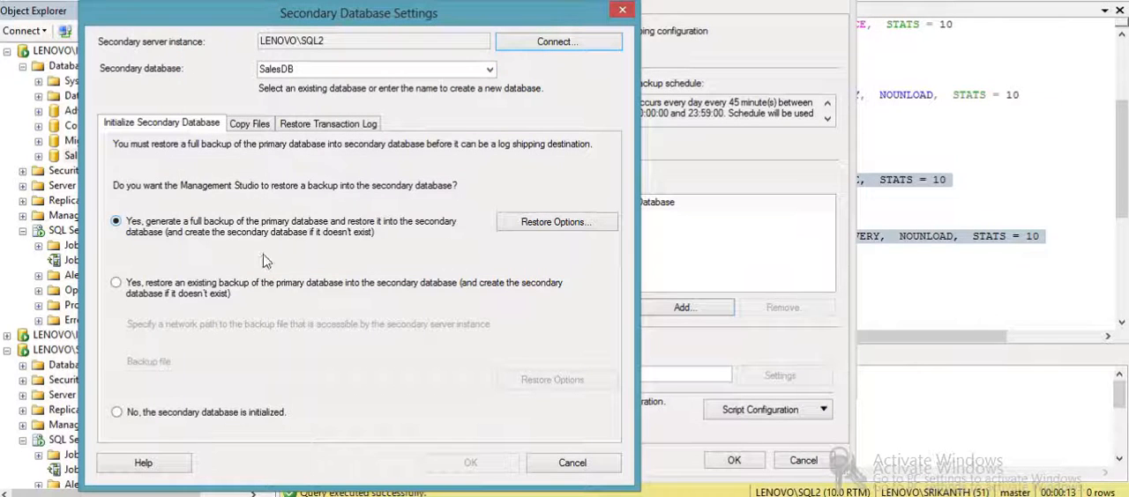
{"action": "left_click", "coordinate": [195, 422]}
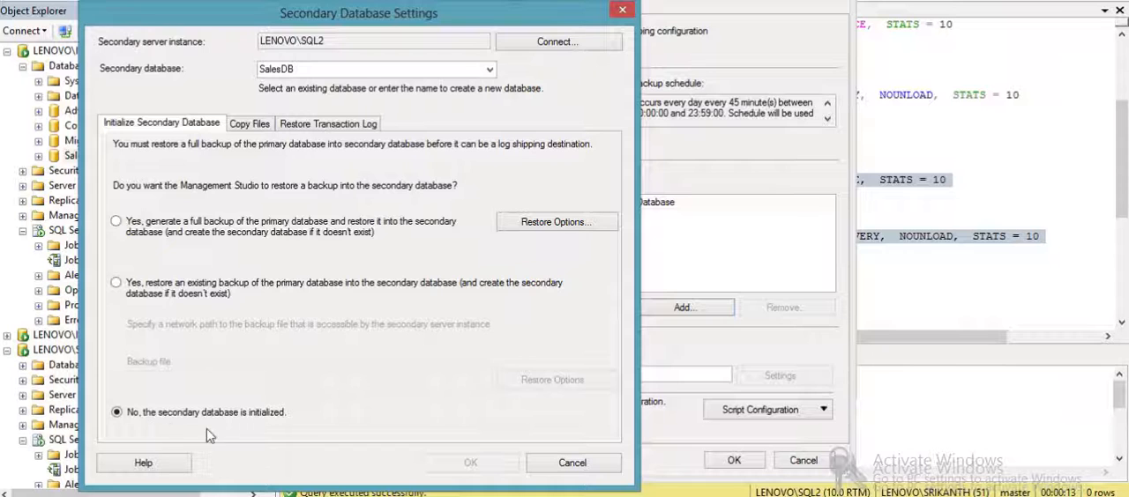
- Set the destination folder for copied files to C:\SQL\SQL2\CopyBackups, copying the path from File Explorer
{"action": "left_click", "coordinate": [254, 125]}
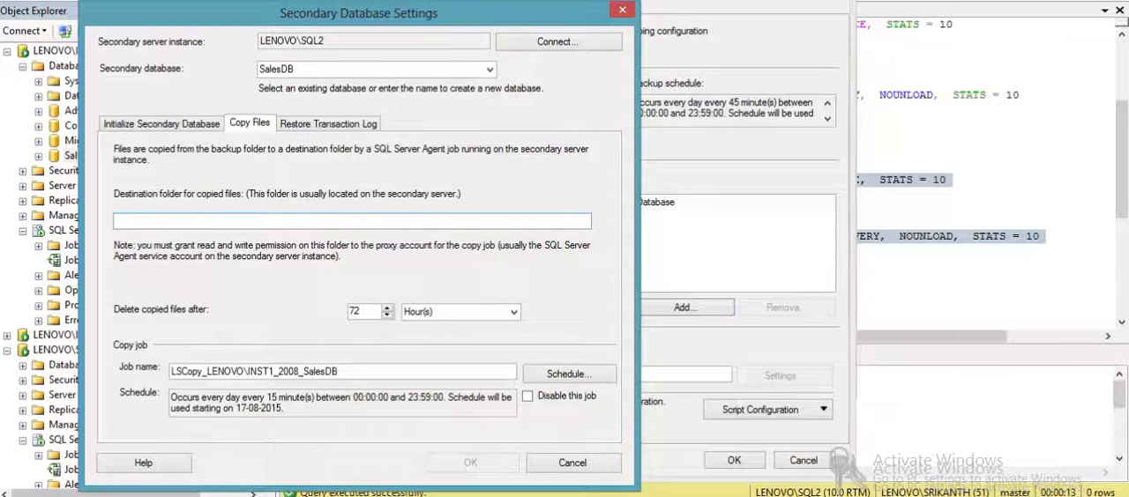
{"action": "left_click", "coordinate": [110, 496]}
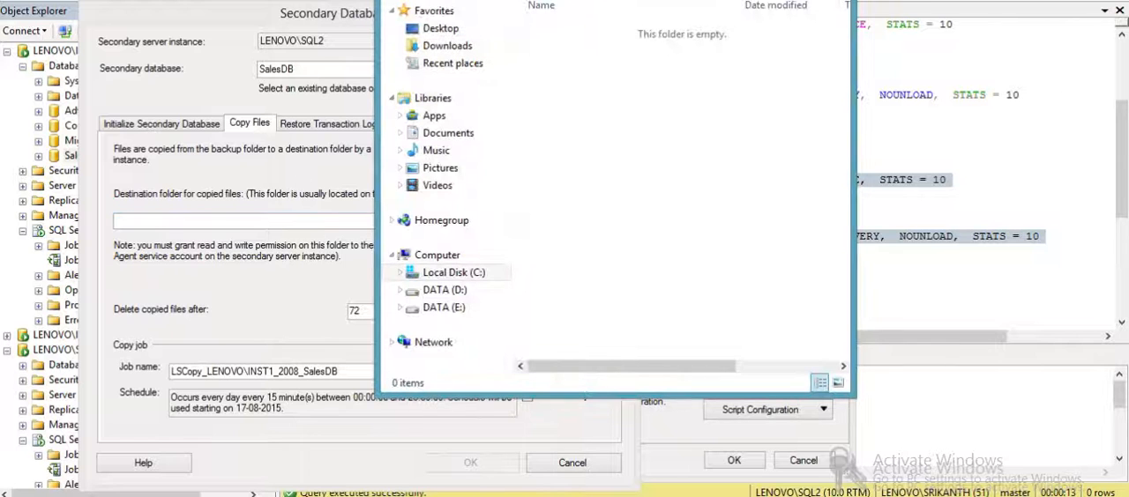
{"action": "left_click", "coordinate": [538, 66]}
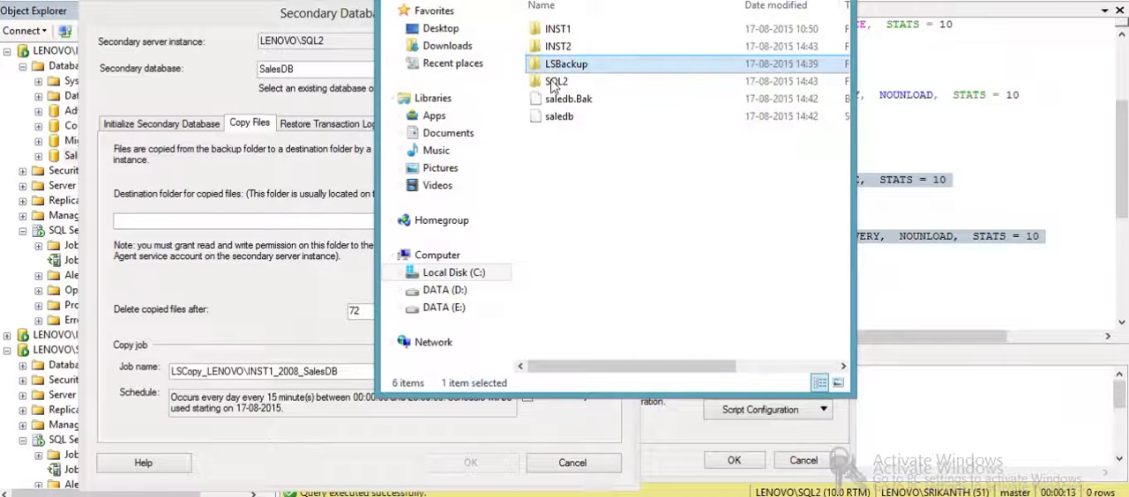
{"action": "double_click", "coordinate": [554, 84]}
{"action": "double_click", "coordinate": [567, 36]}
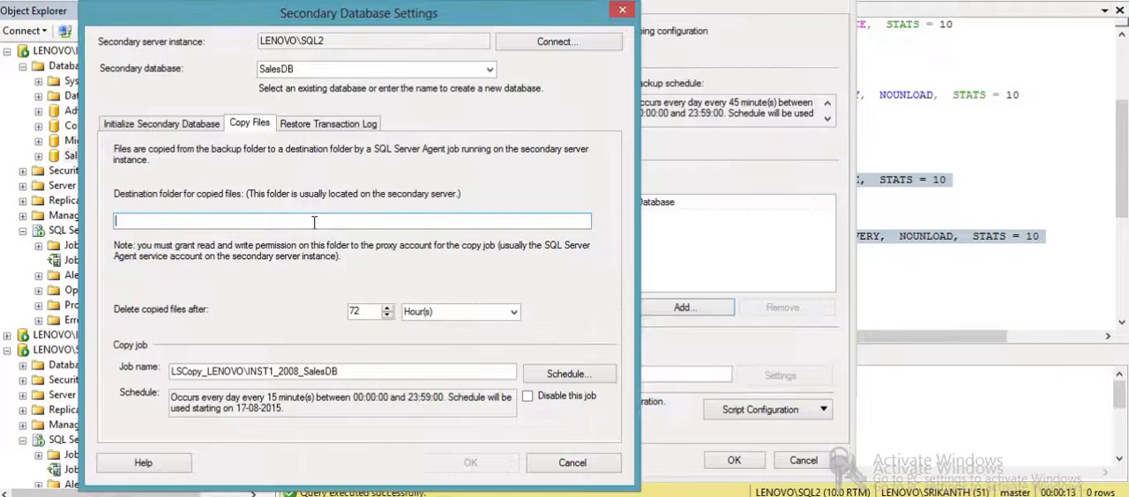
{"action": "key", "text": "ctrl+v"}
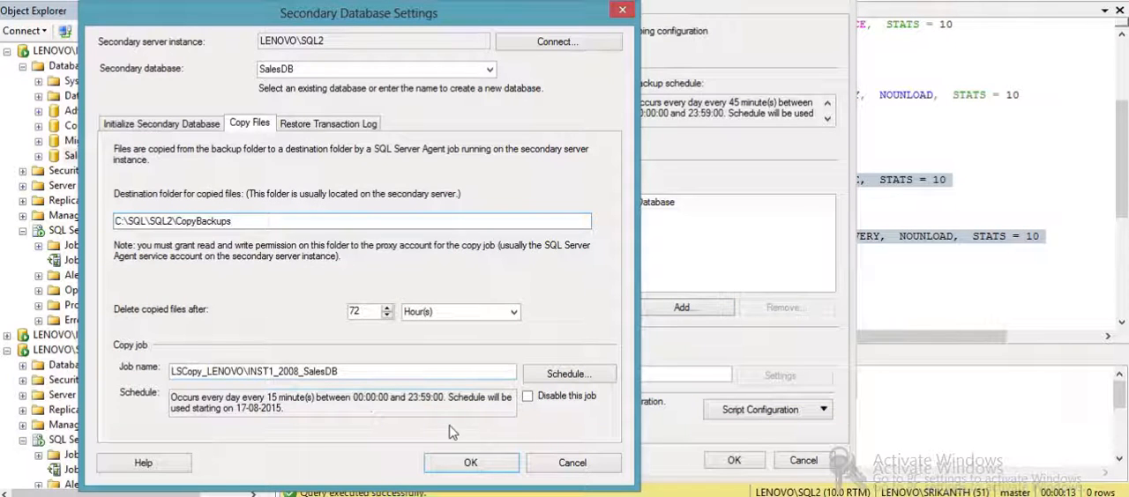
- Review the log restore and copy settings, and accept the secondary configuration with Sales_Read as the secondary database
{"action": "left_click", "coordinate": [357, 128]}
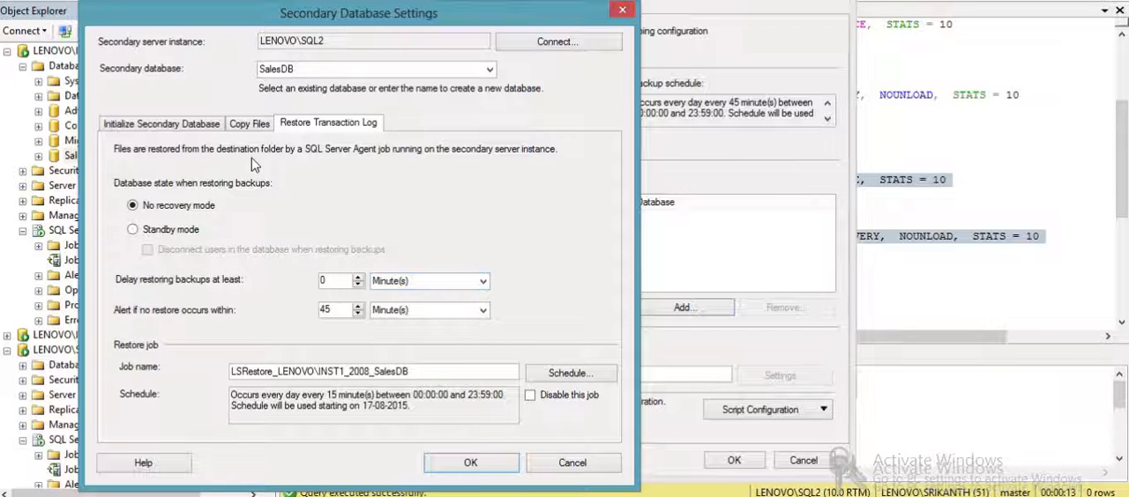
{"action": "left_click", "coordinate": [253, 128]}
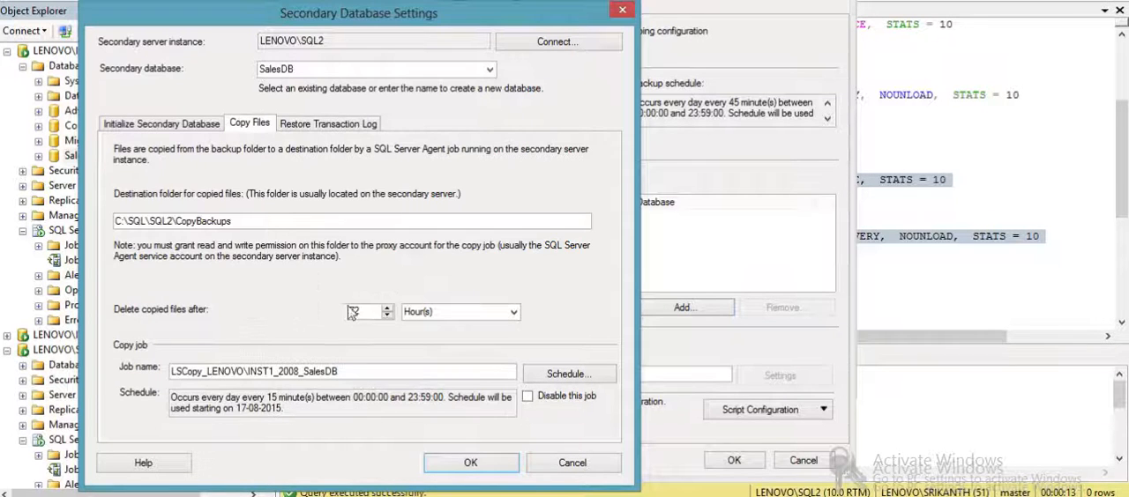
{"action": "left_click", "coordinate": [450, 471]}
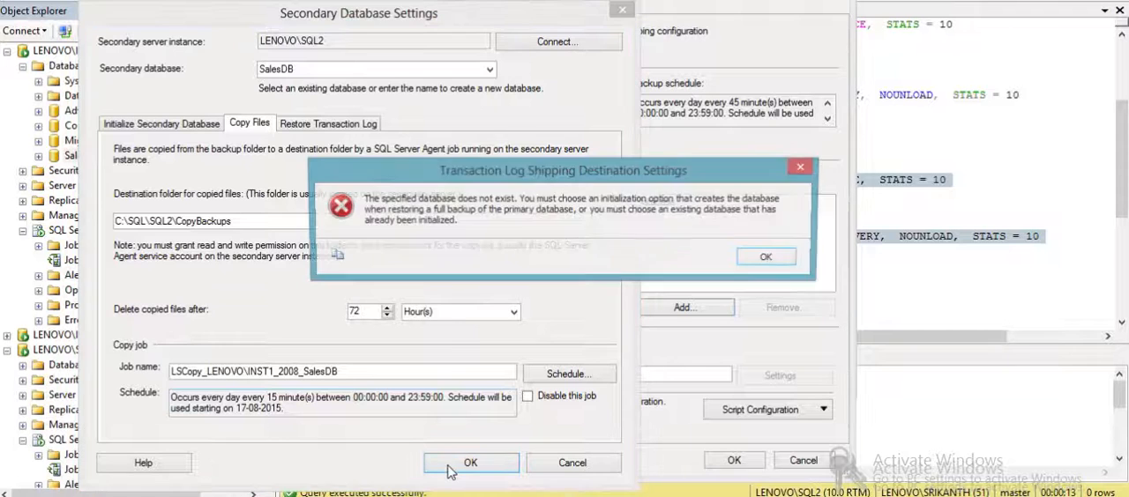
{"action": "left_click", "coordinate": [767, 258]}
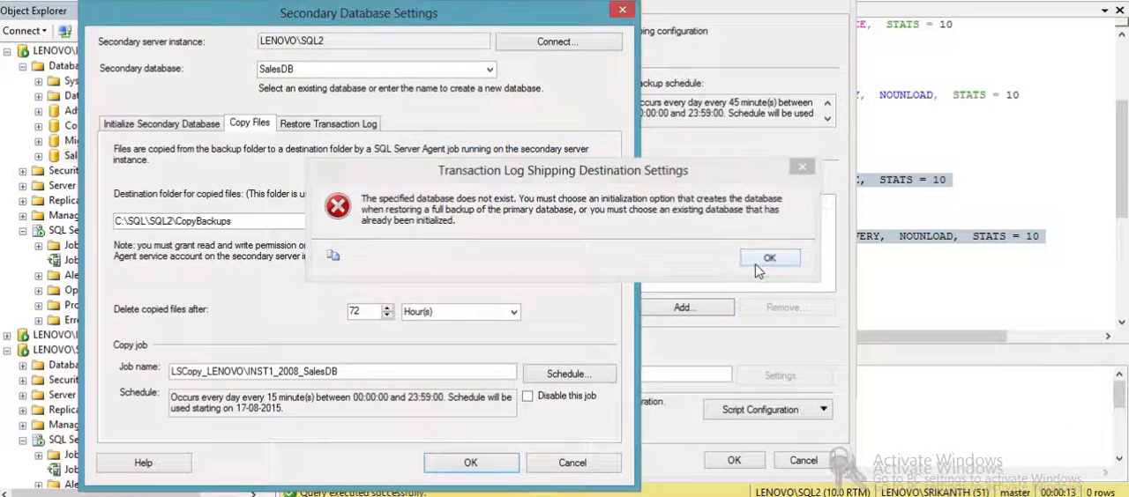
{"action": "left_click", "coordinate": [487, 70]}
{"action": "left_click", "coordinate": [282, 80]}
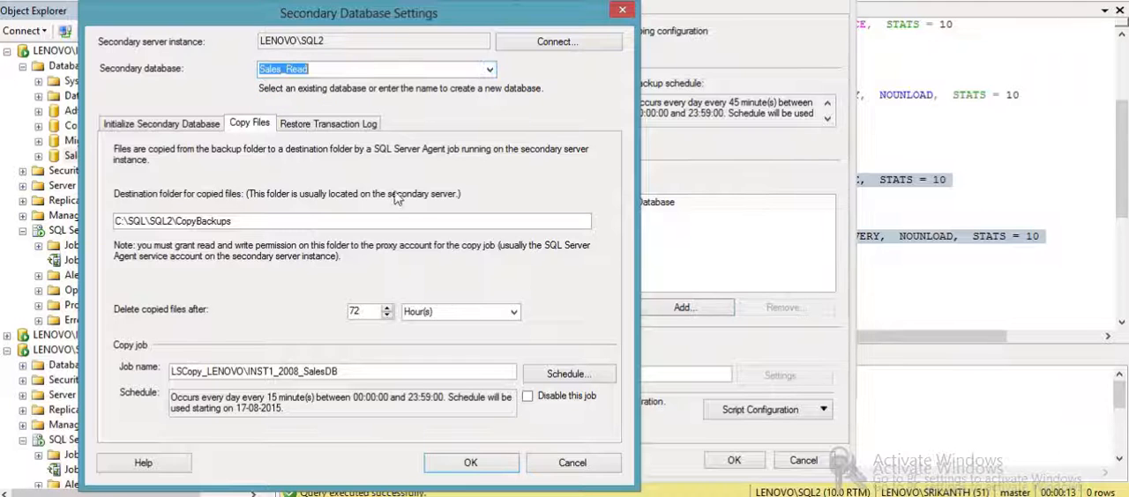
{"action": "left_click", "coordinate": [460, 460]}
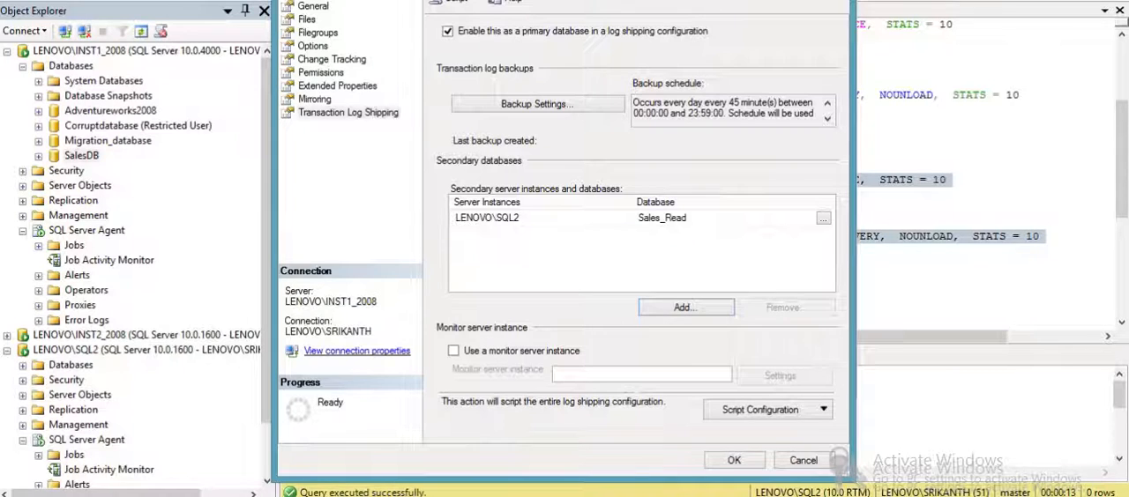
- Save the SalesDB log shipping configuration and return to the query editor
{"action": "left_click", "coordinate": [723, 461]}
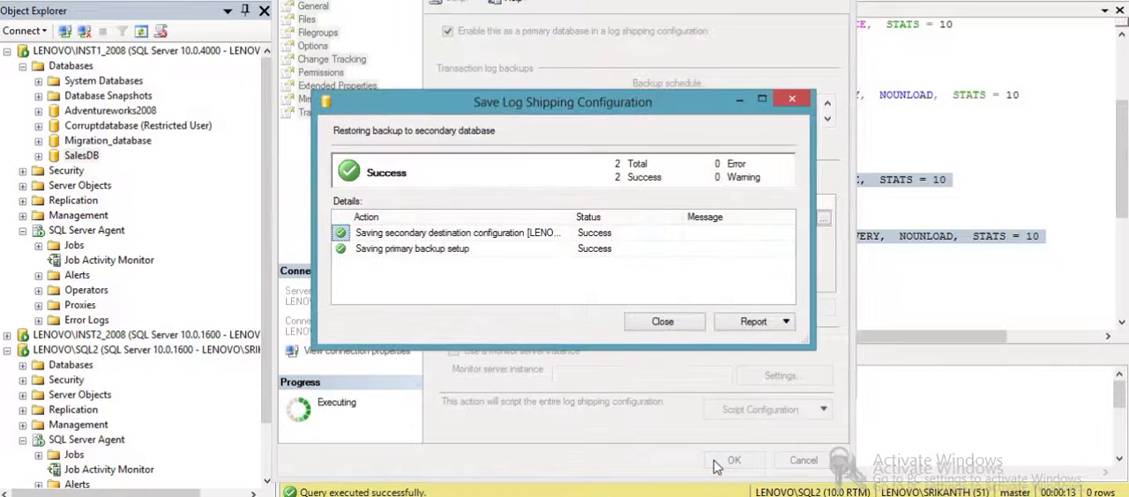
{"action": "left_click", "coordinate": [652, 327]}
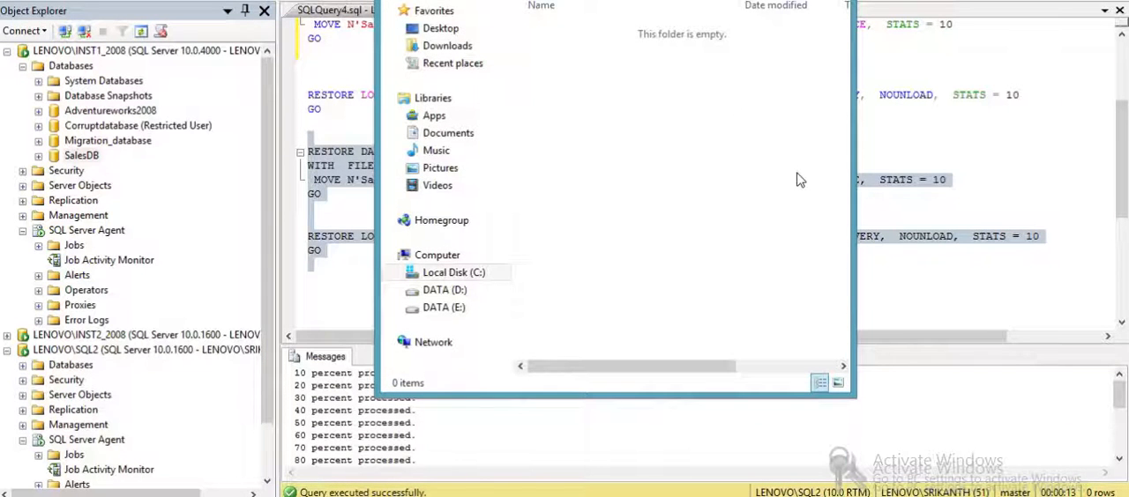
{"action": "left_click", "coordinate": [988, 238]}
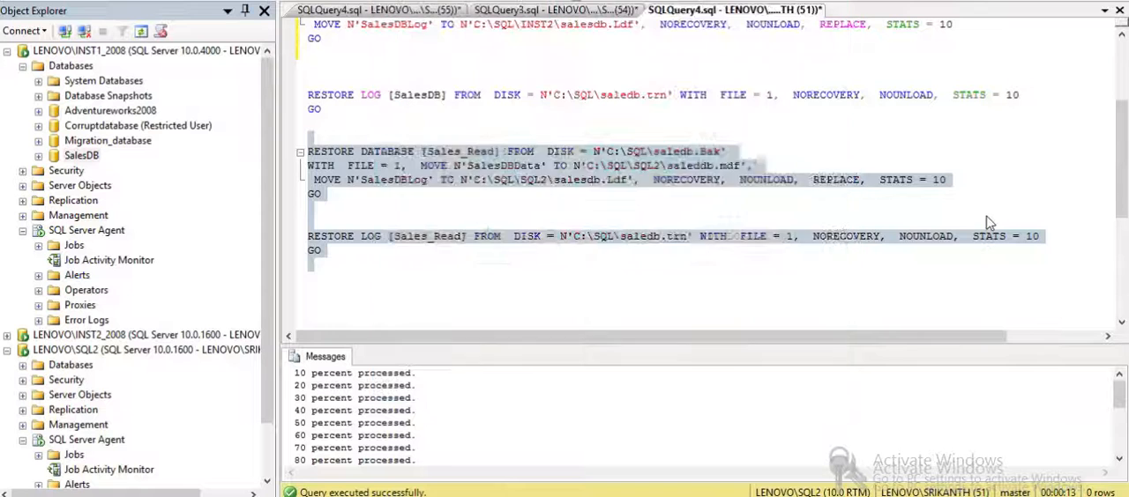
{"action": "left_click", "coordinate": [997, 215]}
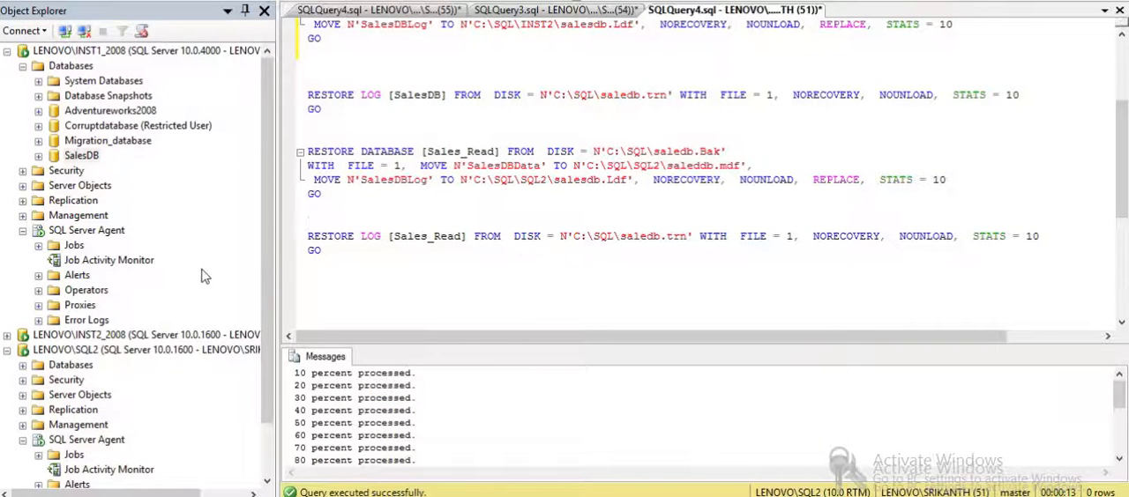
- Refresh the agent job activity on LENOVO\INST1_2008 and check for the LSBackup_SalesDB job
{"action": "double_click", "coordinate": [144, 265]}
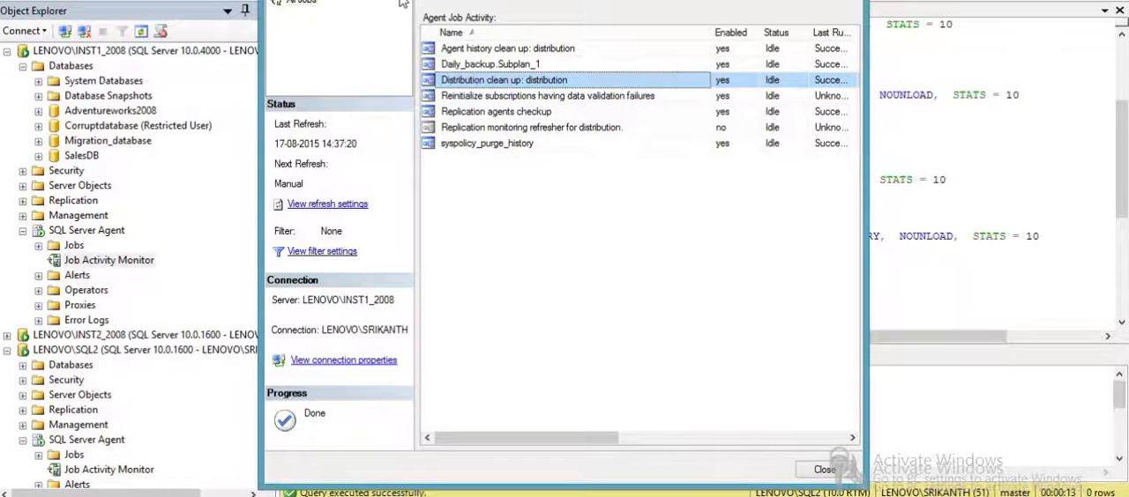
{"action": "left_click", "coordinate": [441, 3]}
{"action": "left_click", "coordinate": [481, 112]}
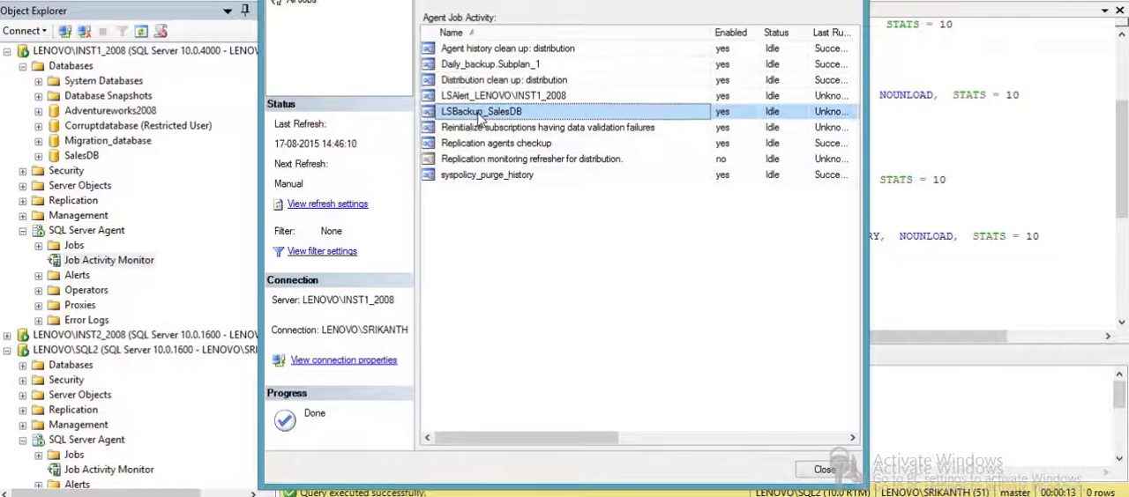
{"action": "left_click", "coordinate": [824, 470]}
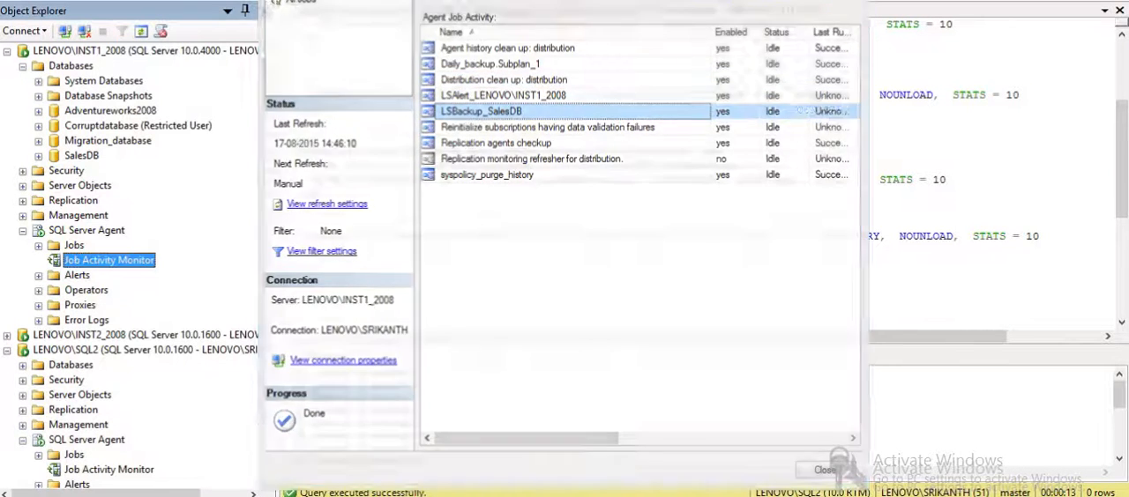
- Refresh the agent job activity on LENOVO\SQL2 and check for the log shipping copy and restore jobs
{"action": "scroll", "coordinate": [269, 463], "scroll_direction": "down", "scroll_amount": 3}
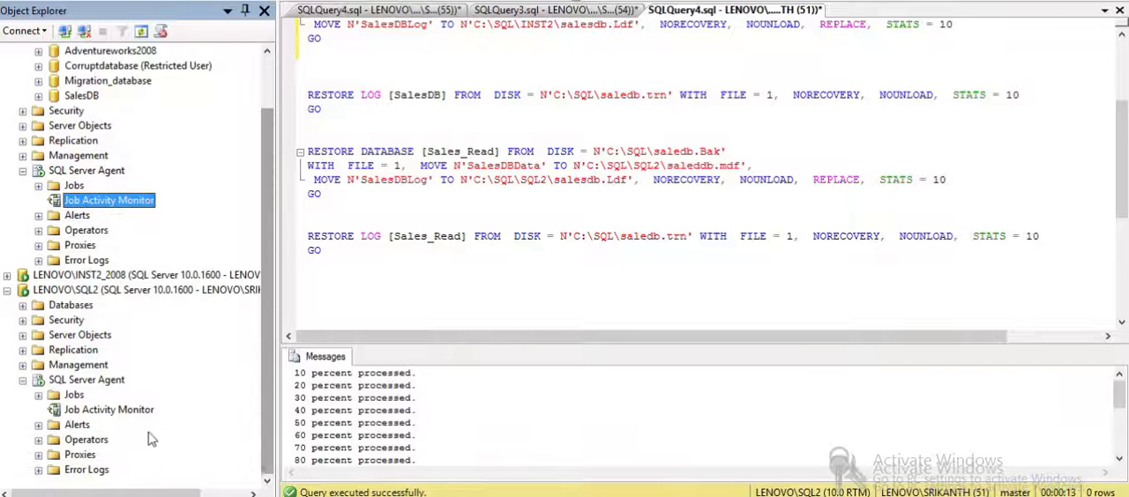
{"action": "double_click", "coordinate": [132, 413]}
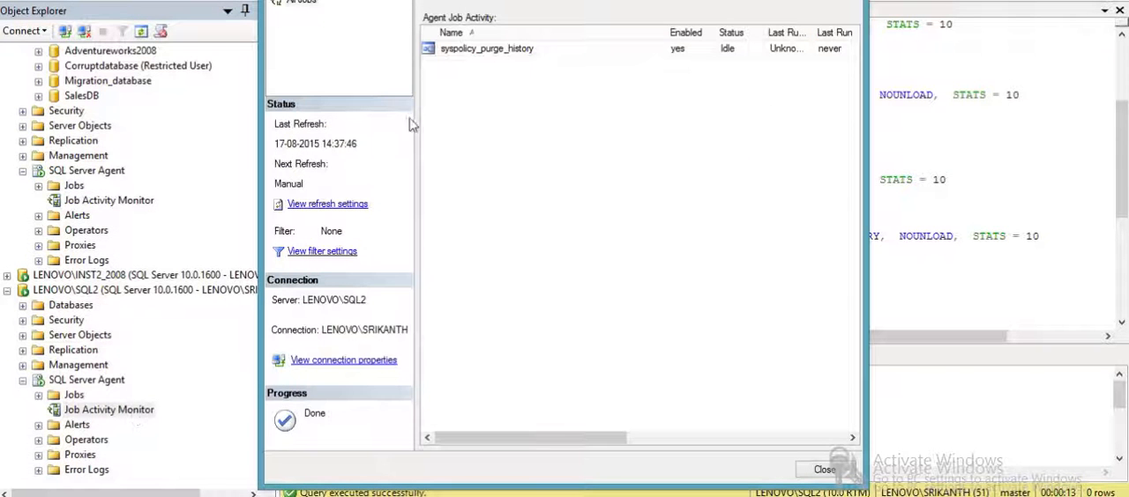
{"action": "left_click", "coordinate": [435, 0]}
{"action": "left_click", "coordinate": [456, 79]}
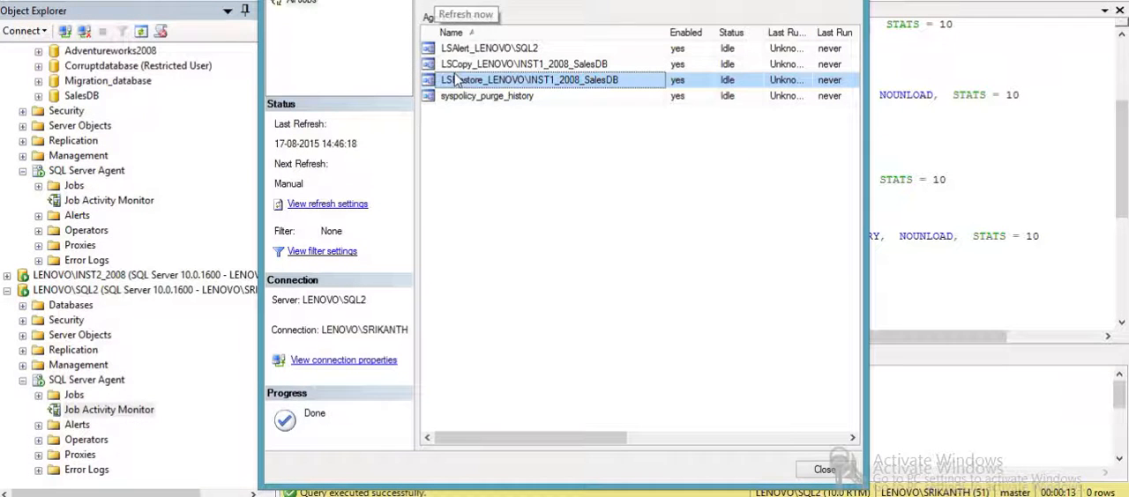
{"action": "left_click", "coordinate": [541, 65]}
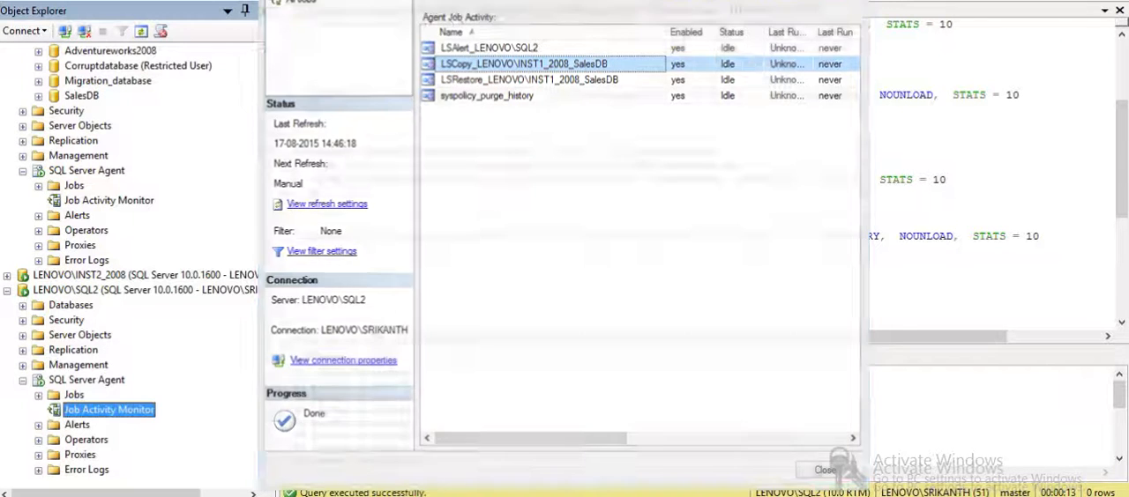
{"action": "key", "text": "Escape"}
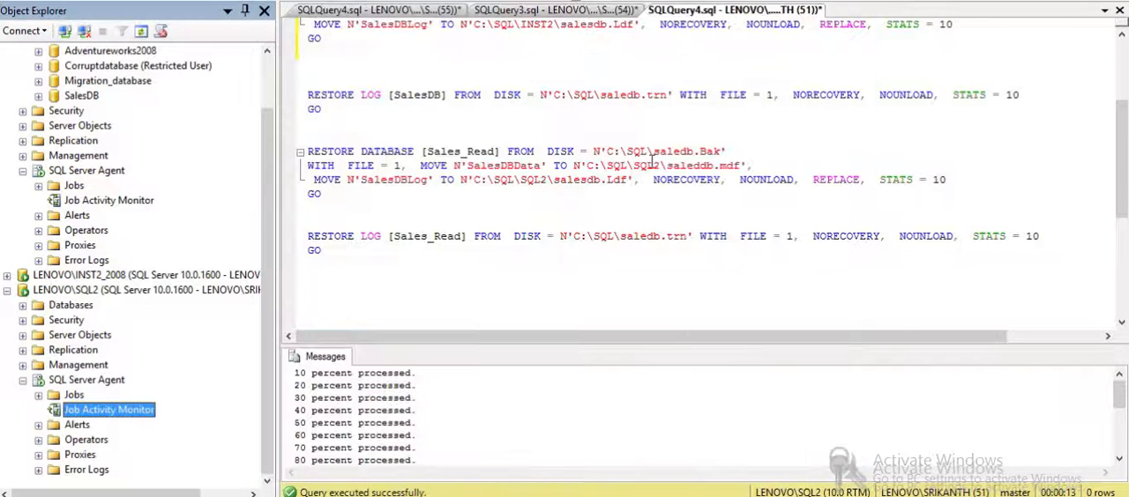
- Run the count query for sales rows with SalesID above 5800000 on LENOVO\INST1_2008, using SalesDB as the active database
{"action": "left_click", "coordinate": [571, 12]}
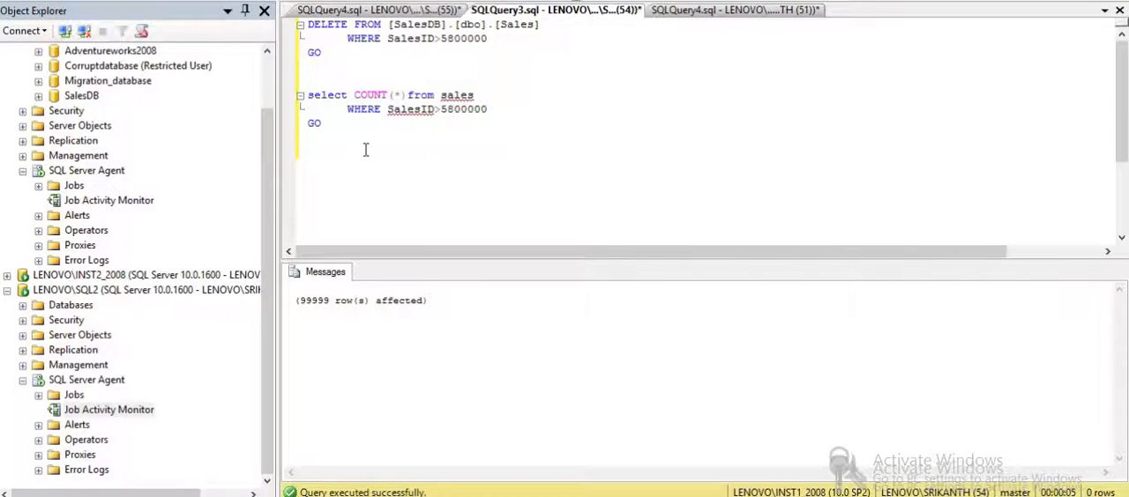
{"action": "left_click_drag", "start_coordinate": [311, 152], "coordinate": [310, 80]}
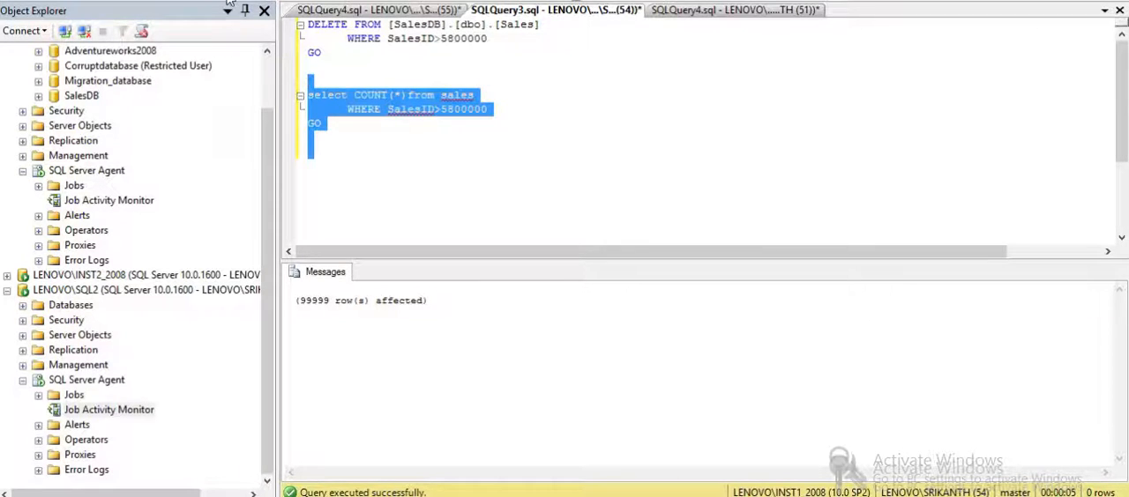
{"action": "left_click", "coordinate": [227, 4]}
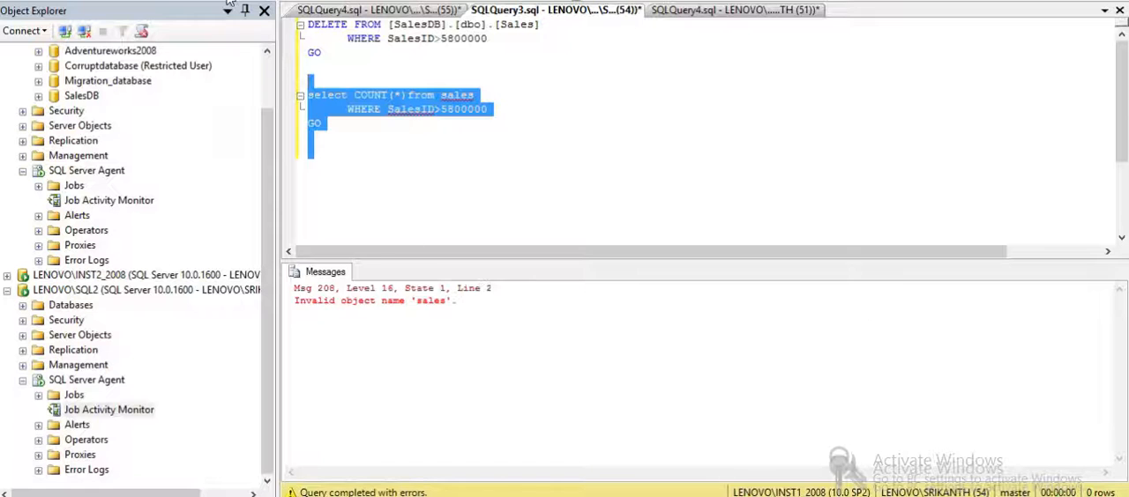
{"action": "left_click", "coordinate": [180, 3]}
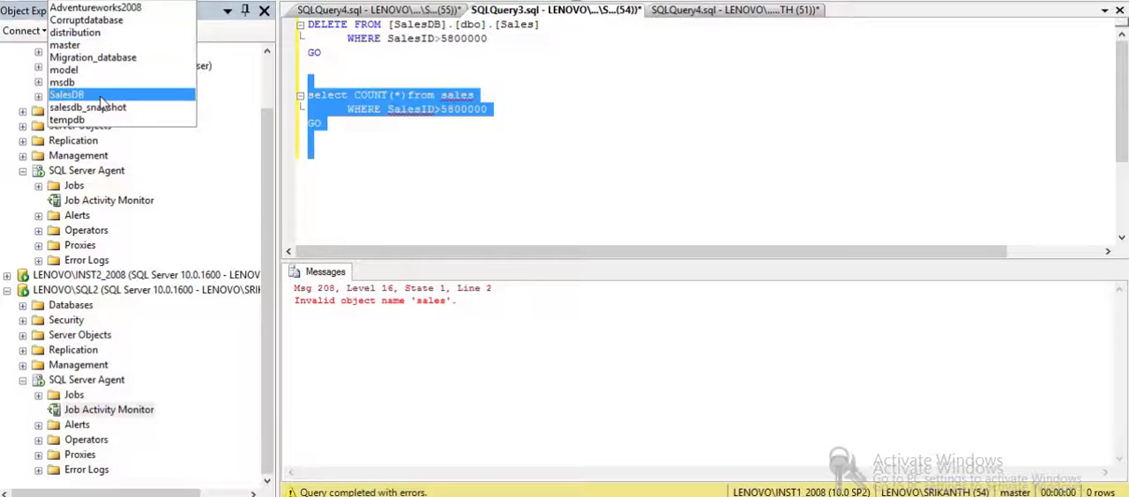
{"action": "left_click", "coordinate": [71, 95]}
{"action": "left_click", "coordinate": [225, 3]}
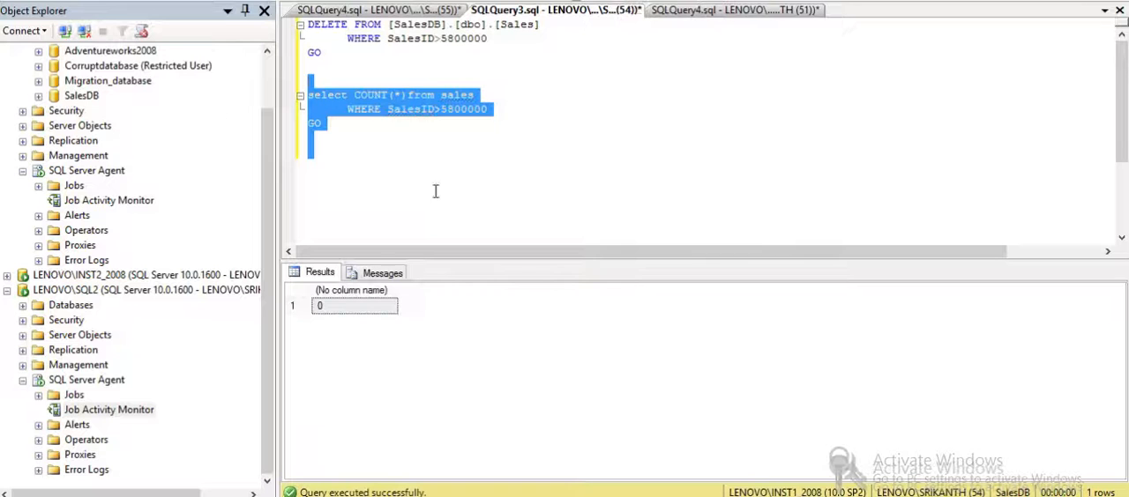
- Change the count query's SalesID condition to greater than 5700000 and run it
{"action": "left_click", "coordinate": [448, 110]}
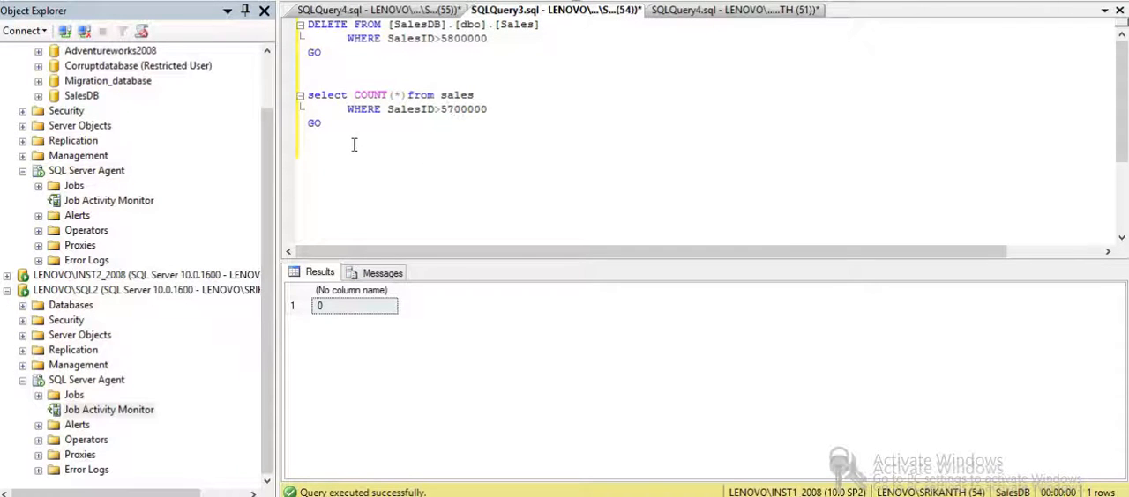
{"action": "left_click_drag", "start_coordinate": [353, 144], "coordinate": [307, 82]}
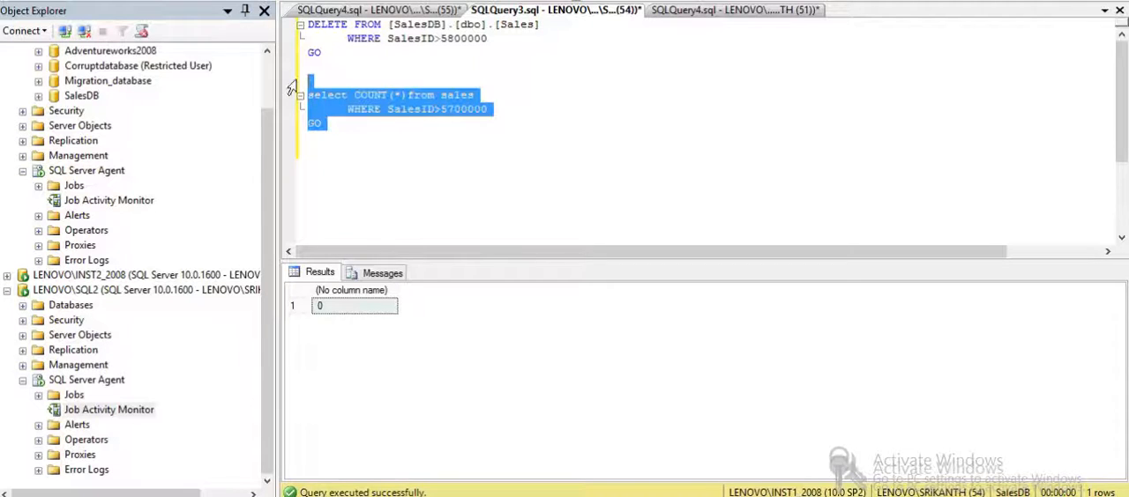
{"action": "left_click", "coordinate": [223, 4]}
{"action": "left_click", "coordinate": [422, 194]}
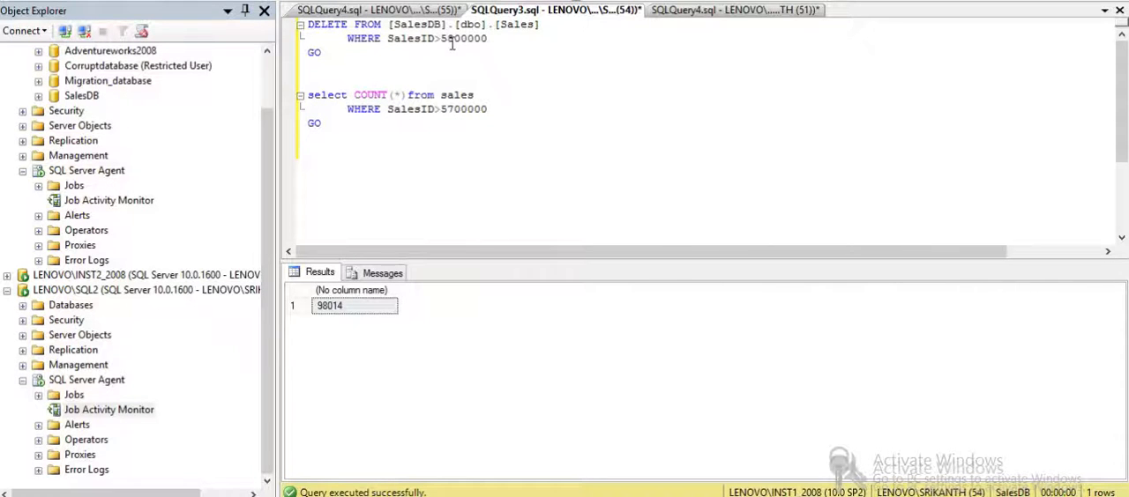
- Set the DELETE statement's condition to SalesID>5700000 and execute it on the SalesDB Sales table
{"action": "left_click_drag", "start_coordinate": [452, 38], "coordinate": [447, 42]}
{"action": "left_click_drag", "start_coordinate": [335, 59], "coordinate": [294, 11]}
{"action": "key", "text": "F5"}
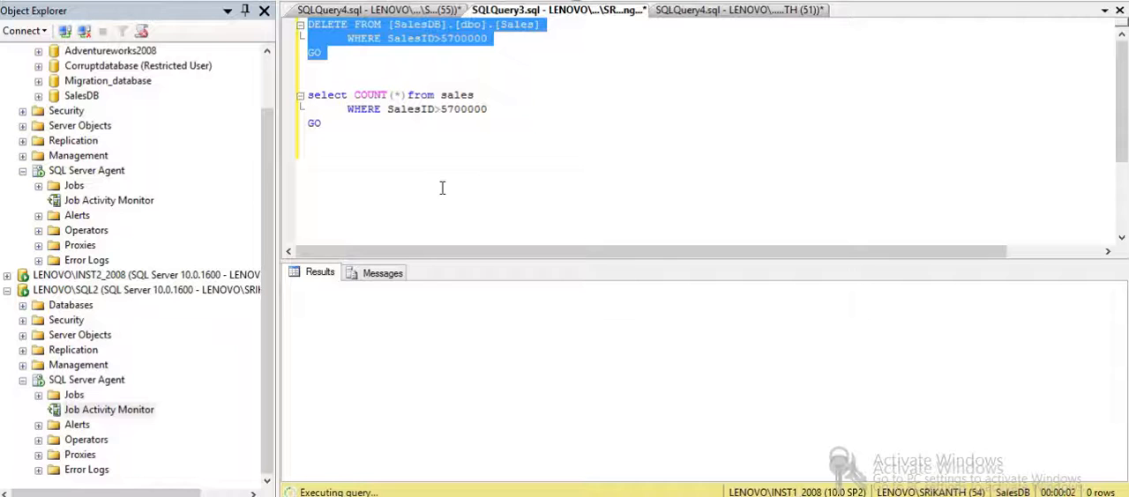
{"action": "left_click", "coordinate": [401, 139]}
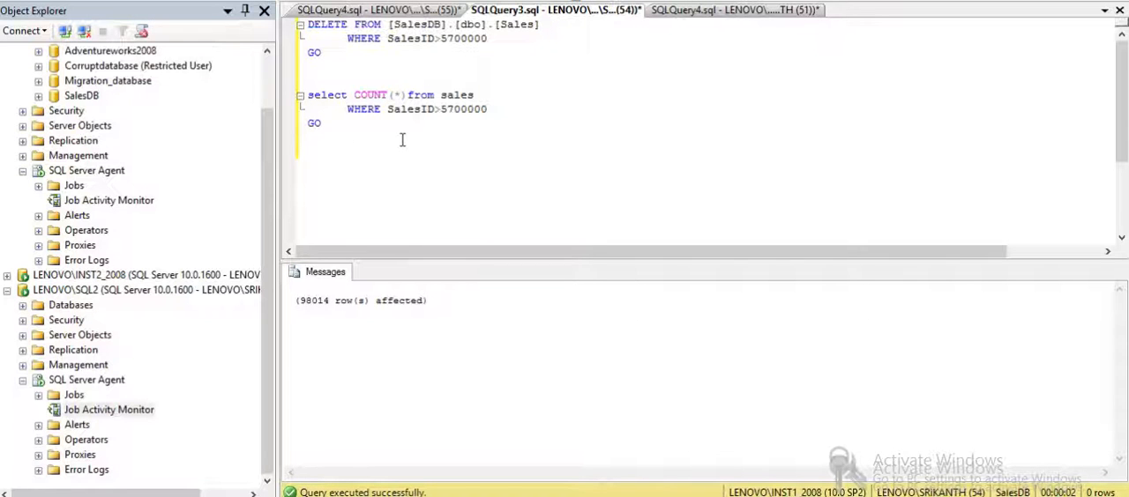
- Rerun the count query for SalesID>5700000 to verify the deletion in SalesDB
{"action": "left_click_drag", "start_coordinate": [354, 141], "coordinate": [303, 85]}
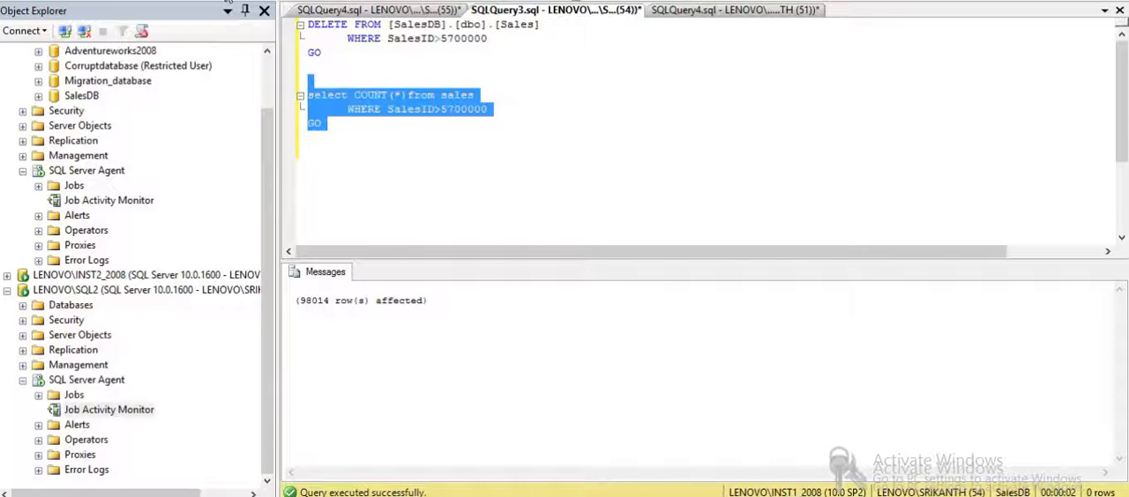
{"action": "key", "text": "F5"}
{"action": "left_click", "coordinate": [442, 165]}
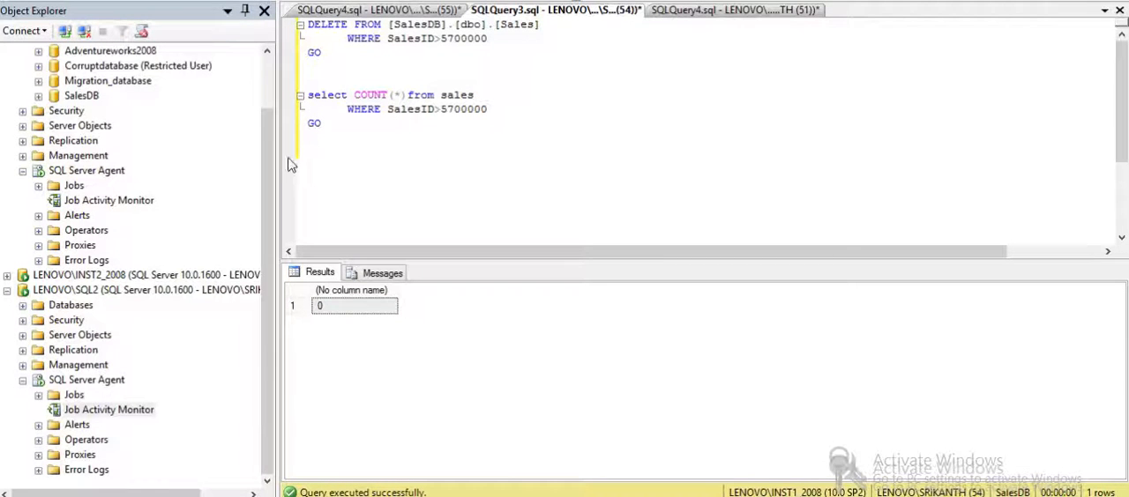
- Run the LSBackup_SalesDB agent job on LENOVO\INST1_2008 and refresh its job activity
{"action": "left_click", "coordinate": [109, 409]}
{"action": "scroll", "coordinate": [108, 409], "scroll_direction": "up", "scroll_amount": 2}
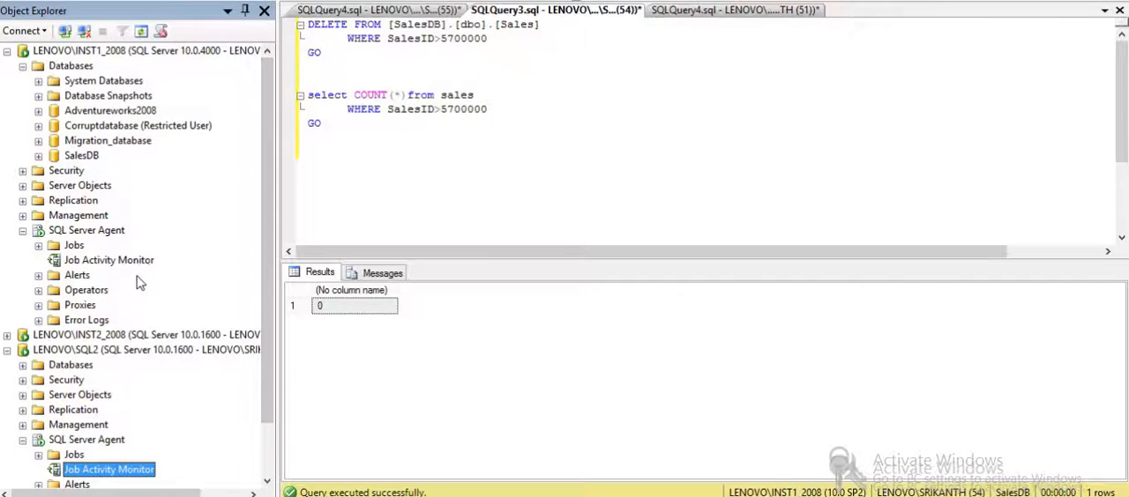
{"action": "double_click", "coordinate": [141, 262]}
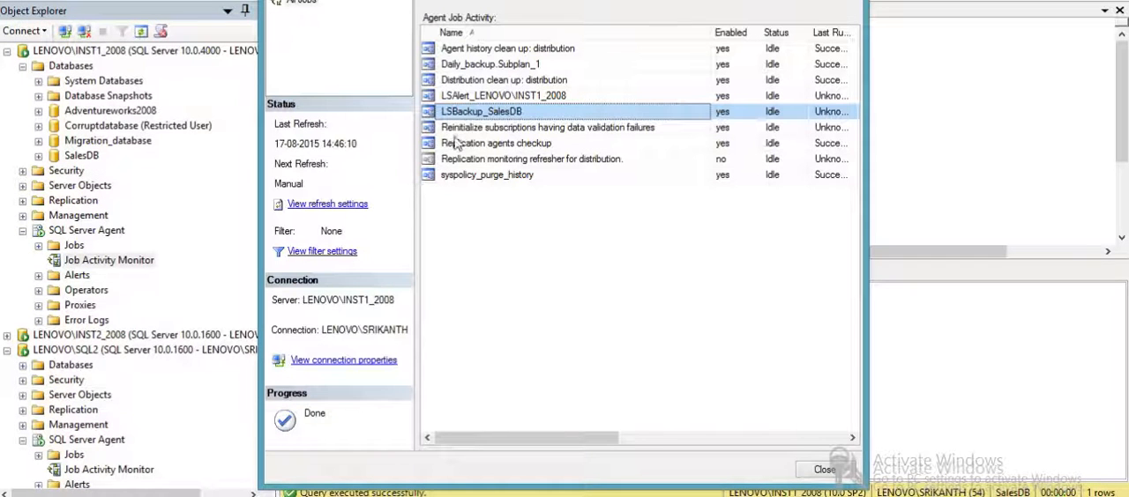
{"action": "right_click", "coordinate": [466, 116]}
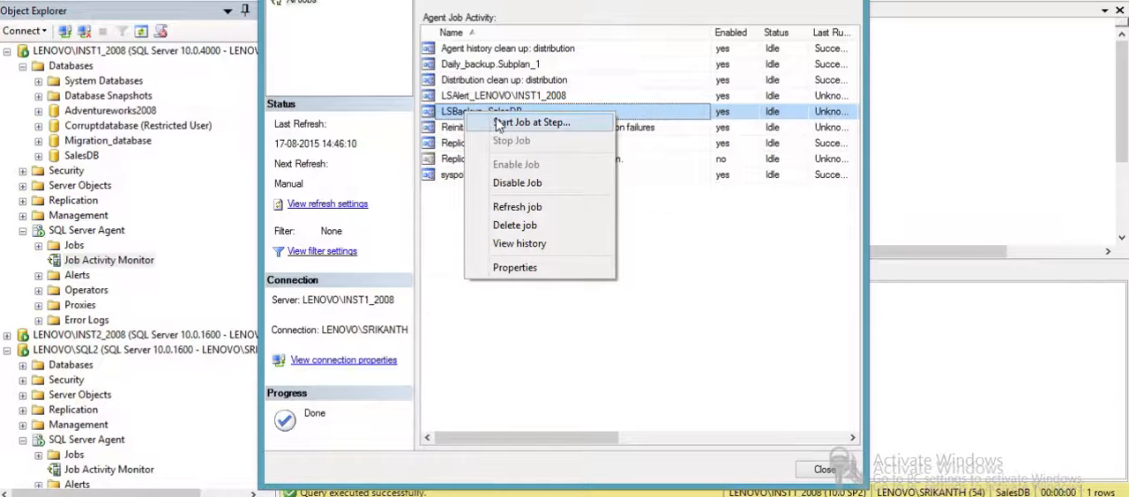
{"action": "left_click", "coordinate": [495, 118]}
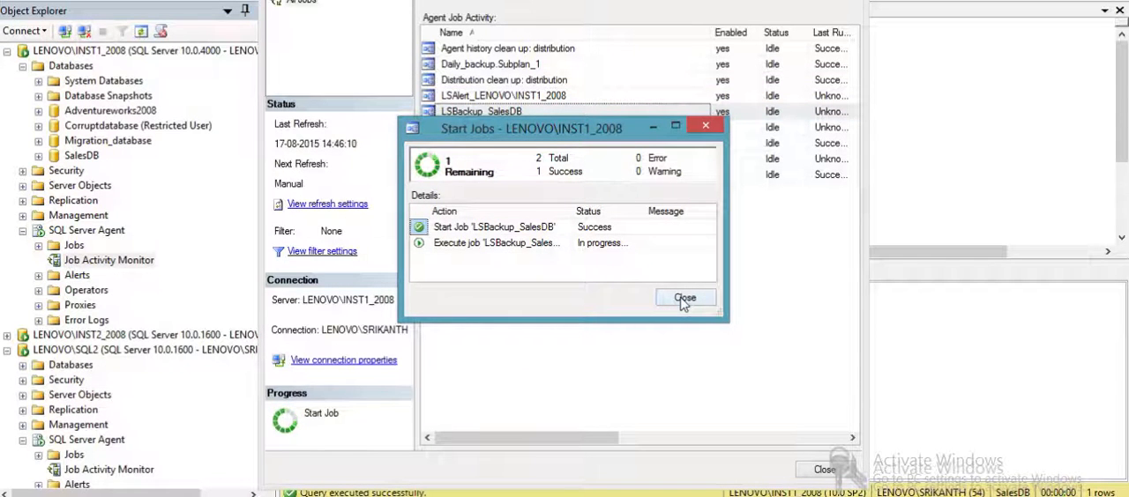
{"action": "left_click", "coordinate": [684, 299]}
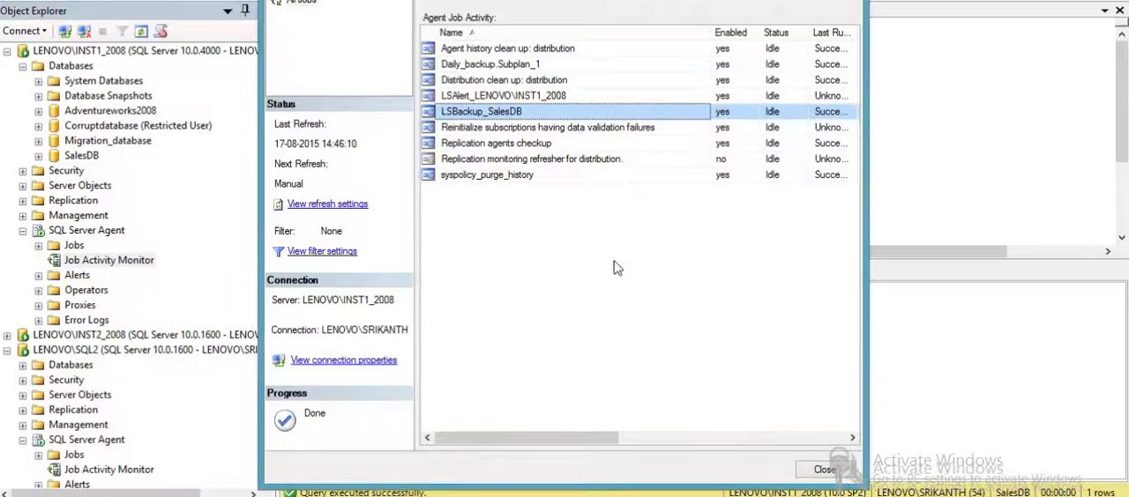
{"action": "left_click", "coordinate": [445, 1]}
- Run the LSCopy_LENOVO\INST1_2008_SalesDB agent job on LENOVO\SQL2
{"action": "left_click", "coordinate": [217, 396]}
{"action": "scroll", "coordinate": [221, 445], "scroll_direction": "down", "scroll_amount": 2}
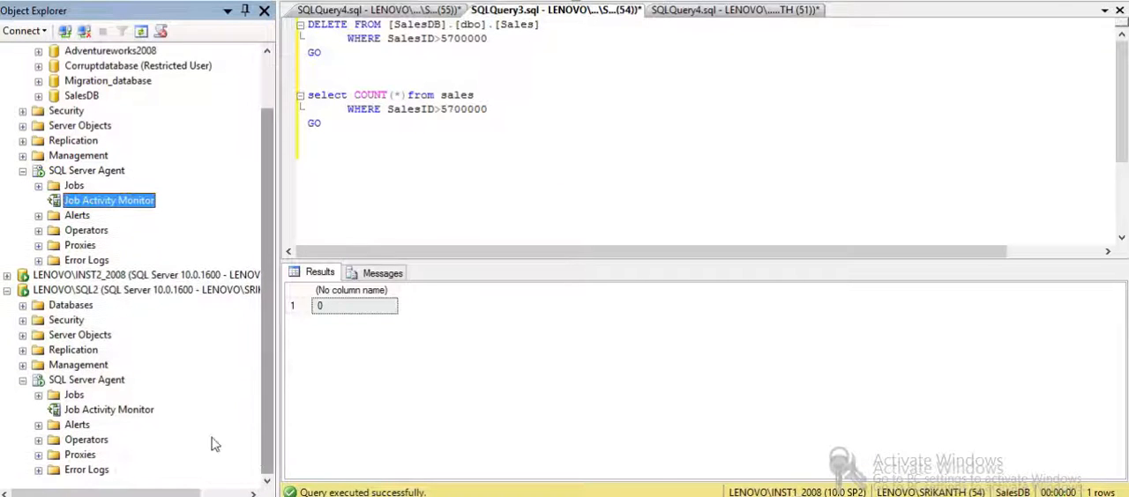
{"action": "double_click", "coordinate": [146, 411]}
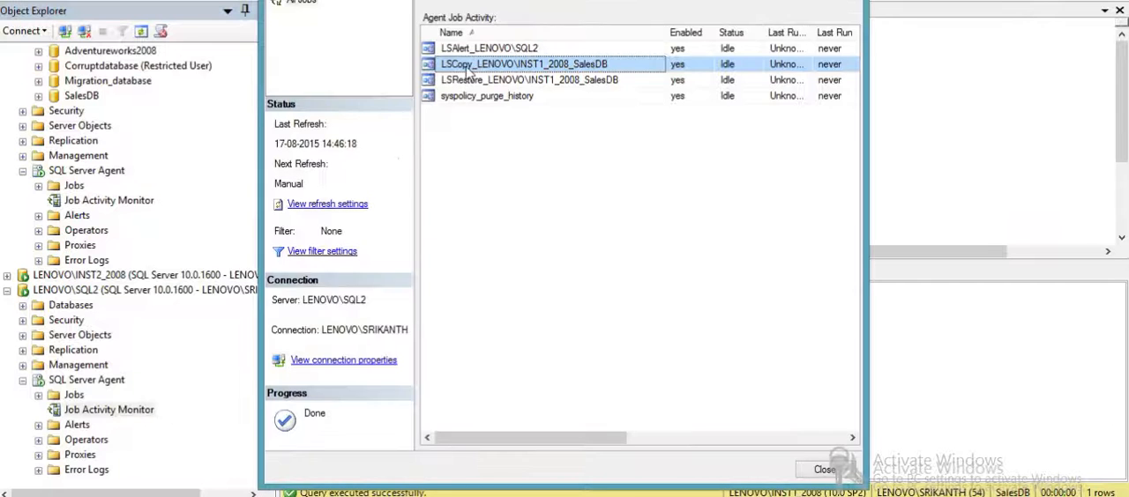
{"action": "right_click", "coordinate": [463, 64]}
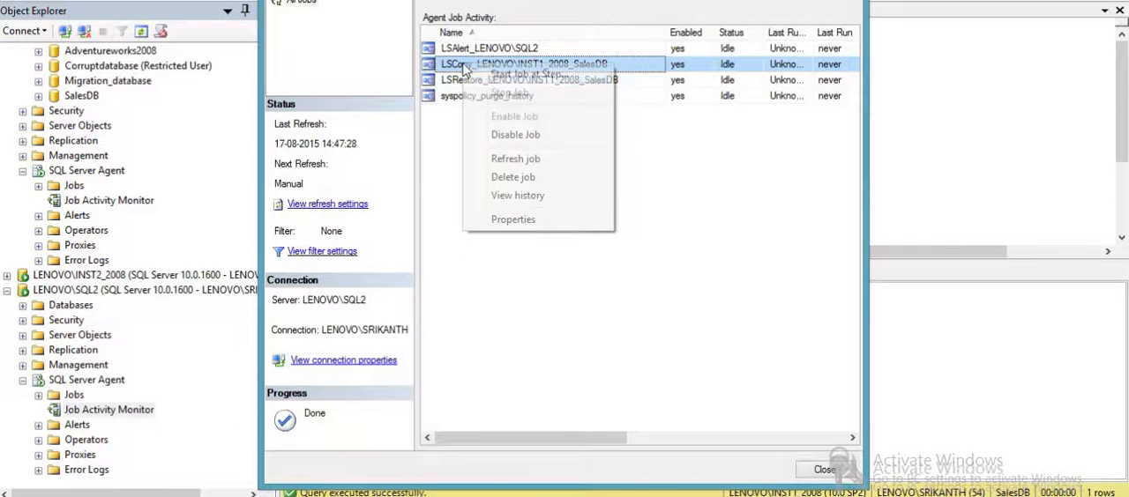
{"action": "left_click", "coordinate": [487, 76]}
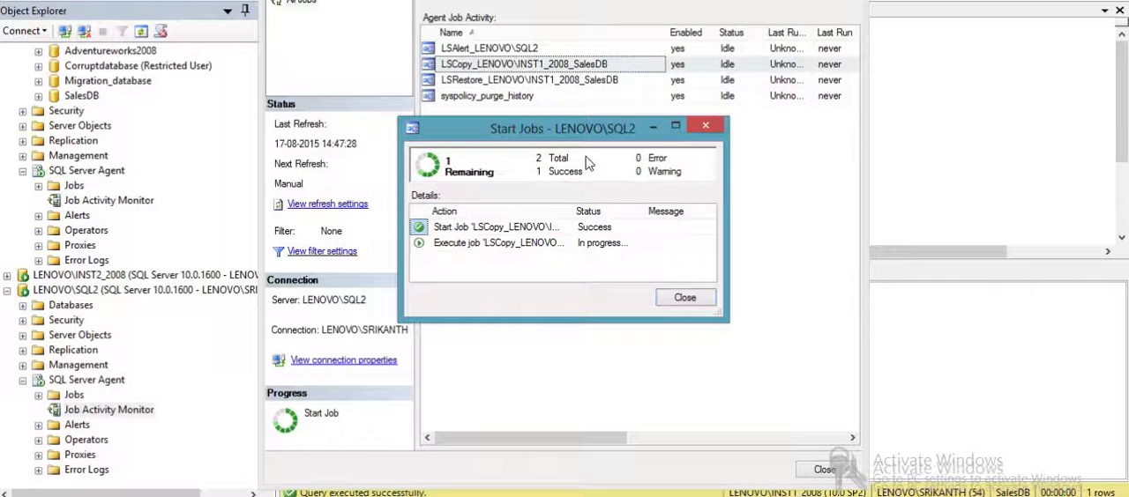
{"action": "left_click_drag", "start_coordinate": [590, 137], "coordinate": [579, 139]}
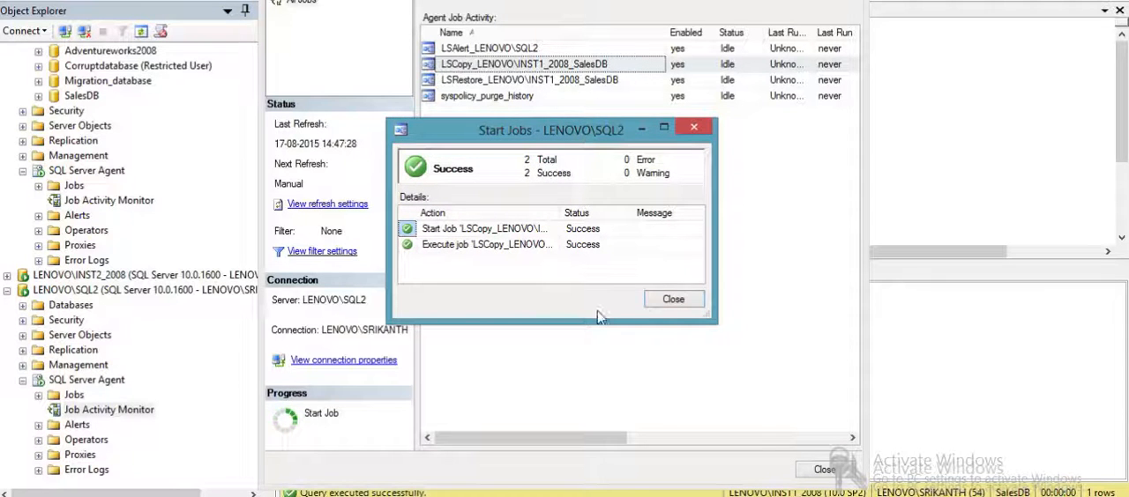
{"action": "left_click", "coordinate": [673, 299]}
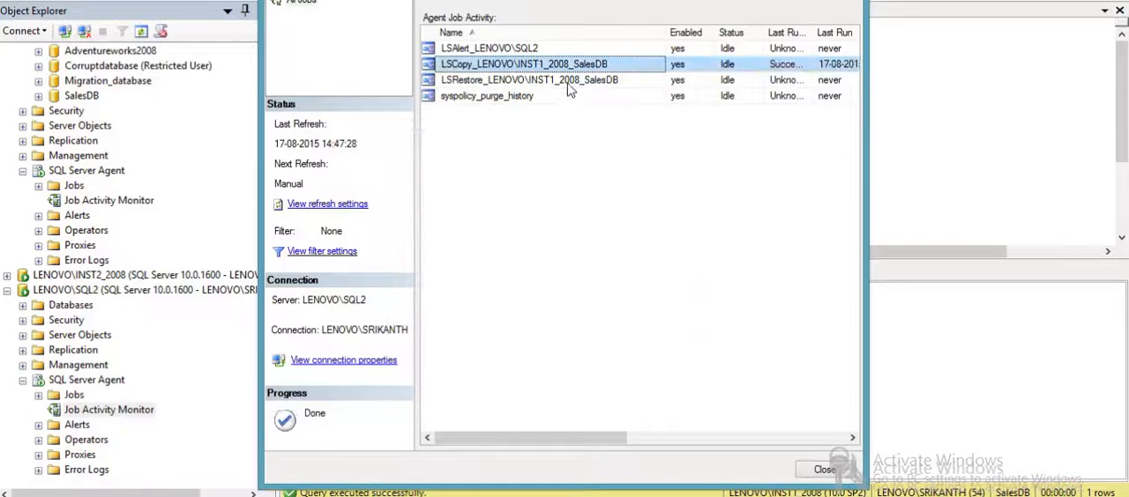
- Run the LSRestore_LENOVO\INST1_2008_SalesDB agent job on LENOVO\SQL2
{"action": "left_click", "coordinate": [569, 81]}
{"action": "right_click", "coordinate": [569, 81]}
{"action": "left_click", "coordinate": [610, 94]}
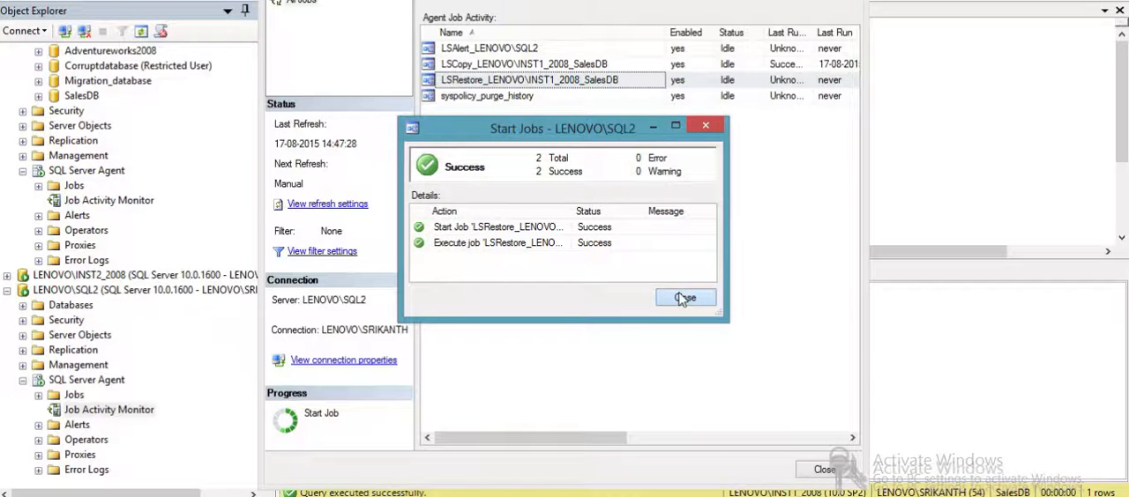
{"action": "left_click", "coordinate": [679, 298]}
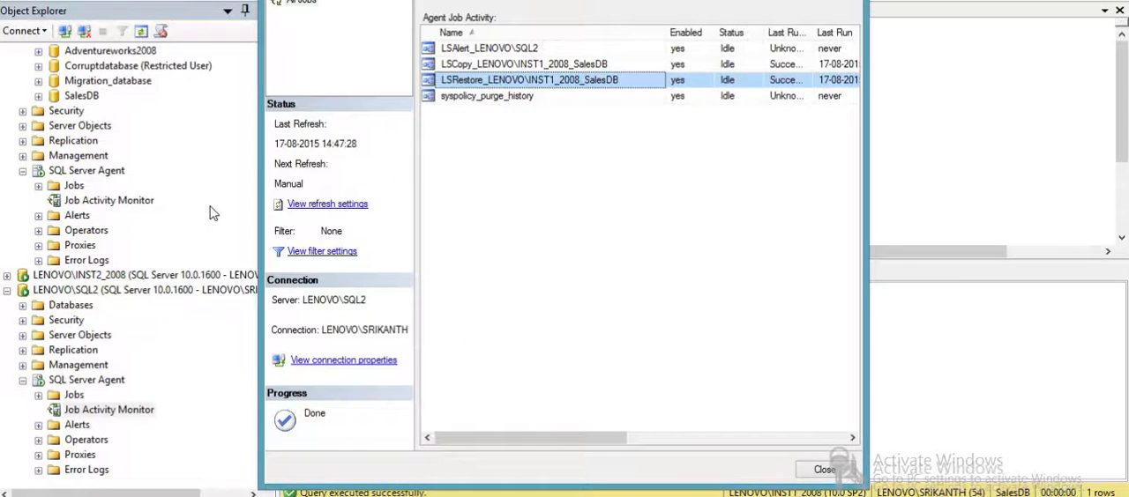
- Expand and refresh the databases of LENOVO\SQL2 to check the state of Sales_Read
{"action": "key", "text": "alt+Tab"}
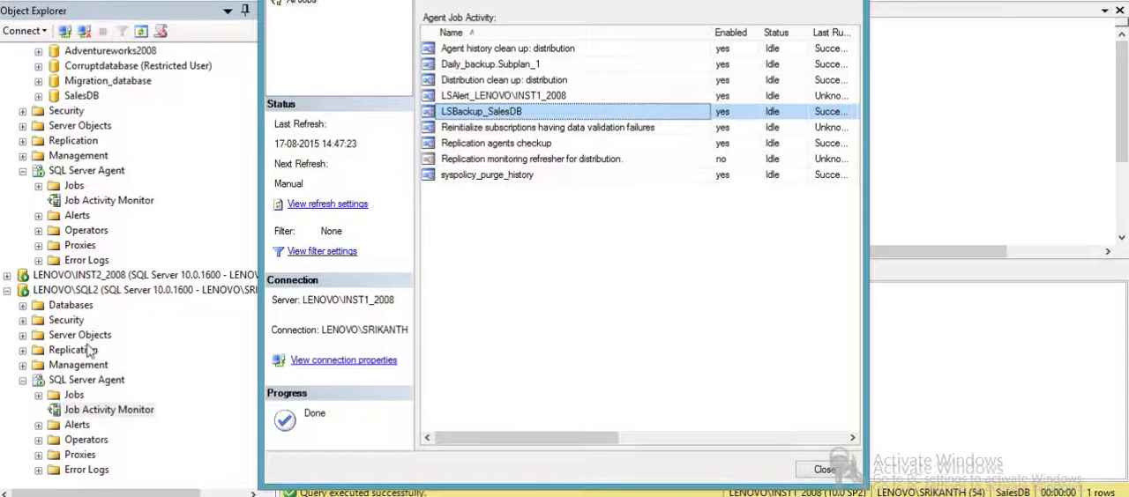
{"action": "left_click", "coordinate": [23, 306]}
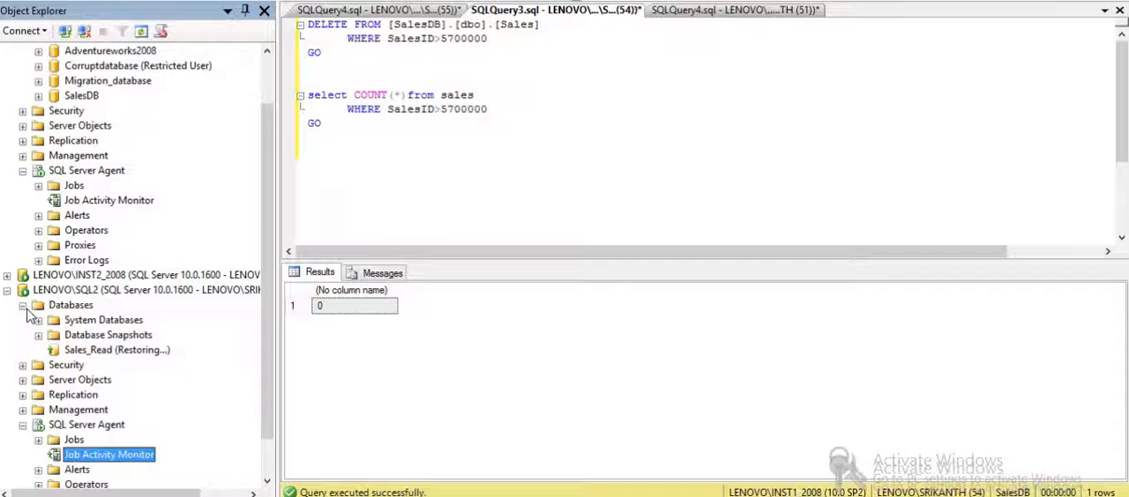
{"action": "right_click", "coordinate": [85, 307]}
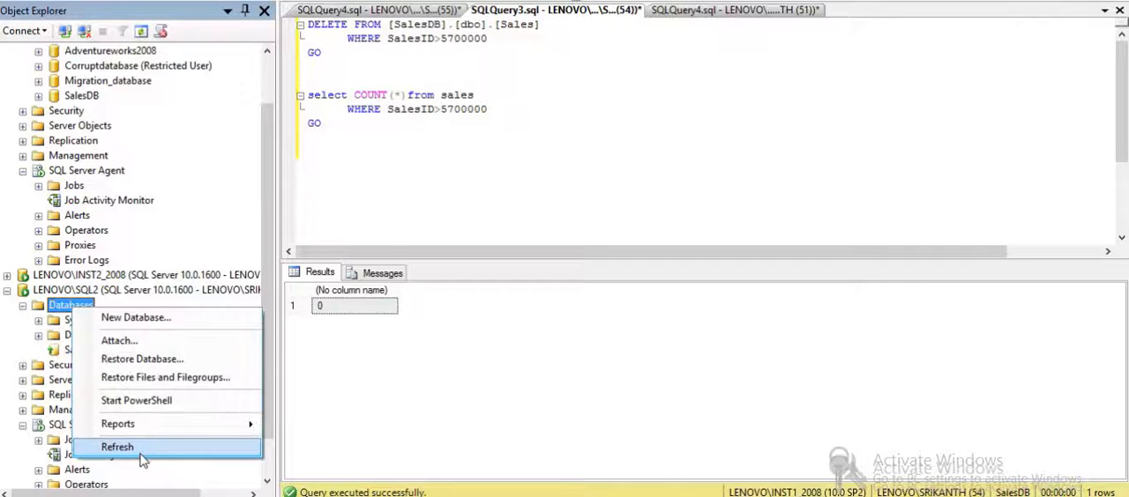
{"action": "left_click", "coordinate": [141, 448]}
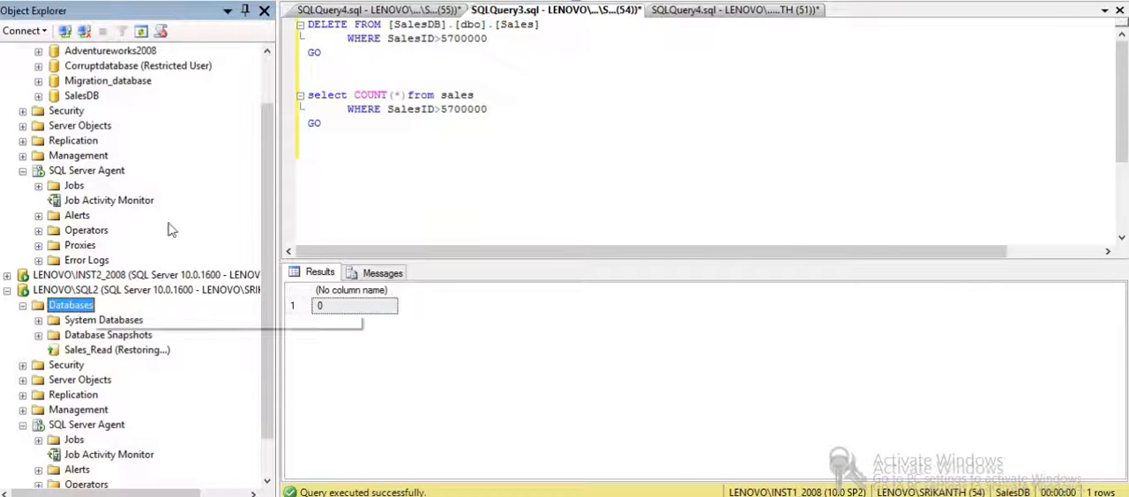
- Open the secondary database settings for Sales_Read on LENOVO\SQL2 from SalesDB's transaction log shipping properties
{"action": "left_click_drag", "start_coordinate": [269, 164], "coordinate": [268, 119]}
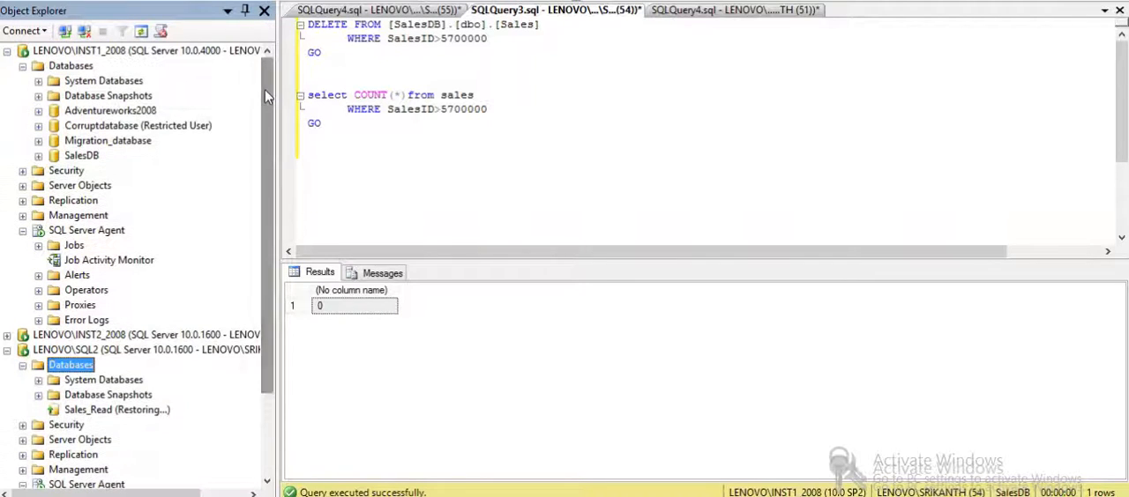
{"action": "right_click", "coordinate": [85, 162]}
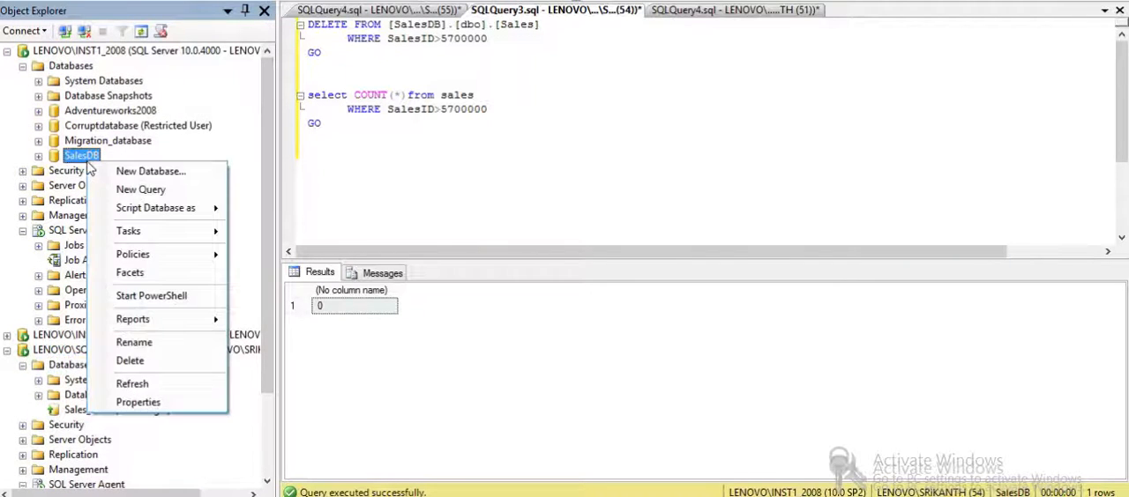
{"action": "left_click", "coordinate": [146, 402]}
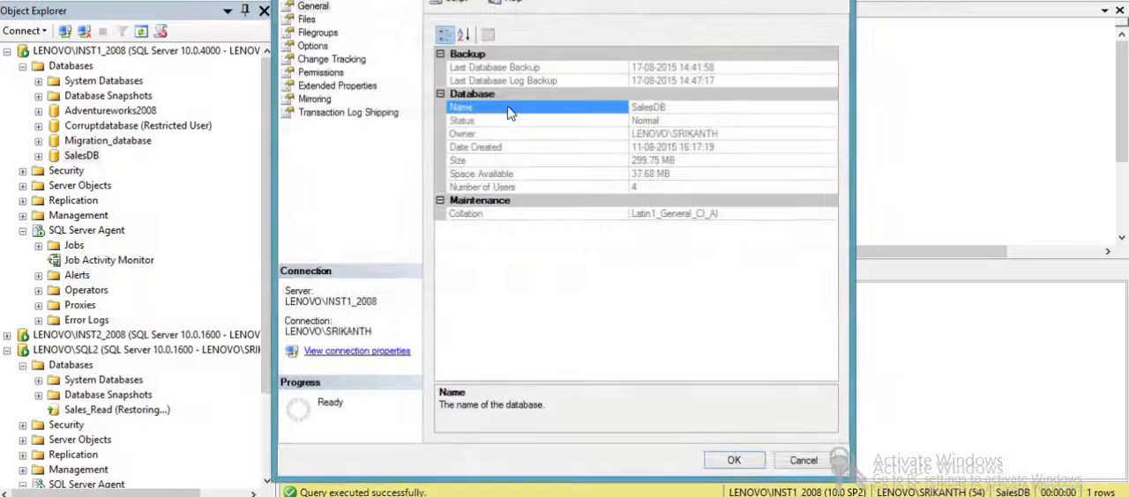
{"action": "left_click", "coordinate": [319, 112]}
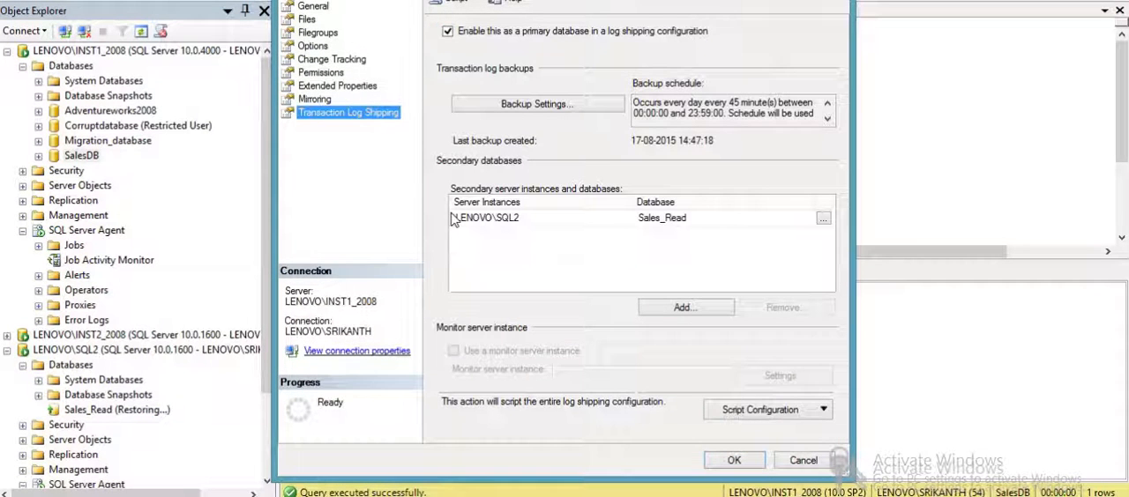
{"action": "left_click", "coordinate": [529, 220]}
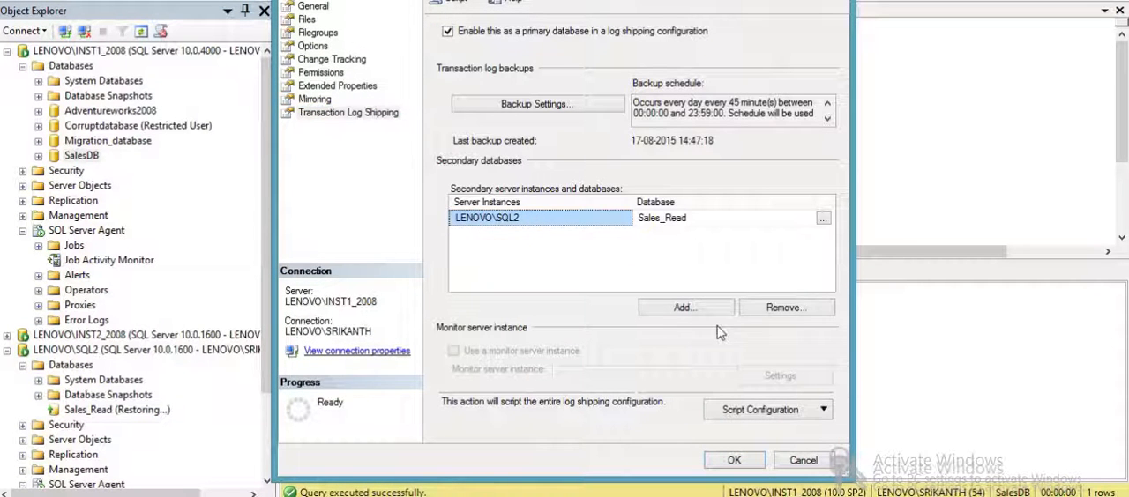
{"action": "left_click", "coordinate": [823, 218]}
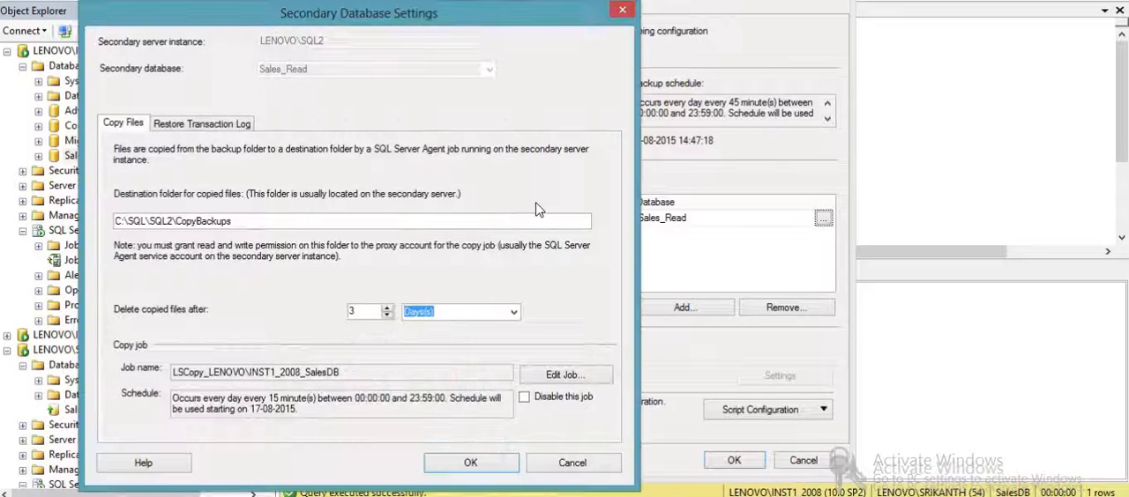
- Set the restore state of secondary database Sales_Read to Standby mode and save the log shipping configuration
{"action": "left_click", "coordinate": [251, 124]}
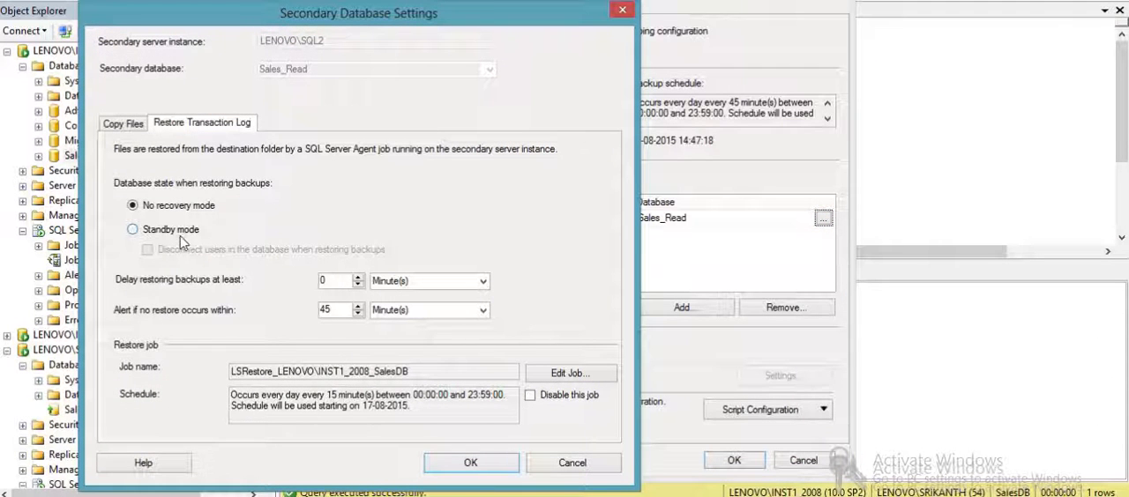
{"action": "left_click", "coordinate": [132, 230]}
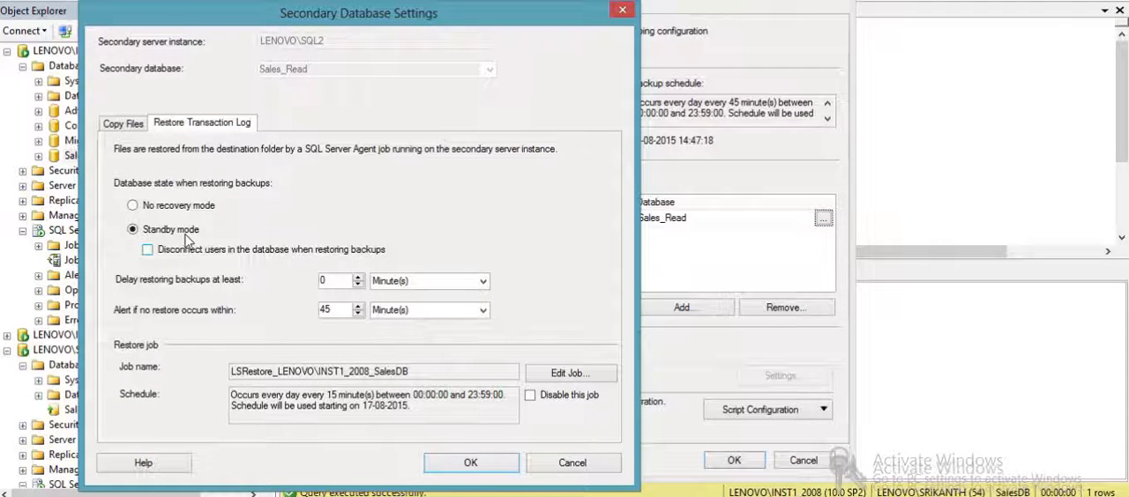
{"action": "left_click", "coordinate": [454, 469]}
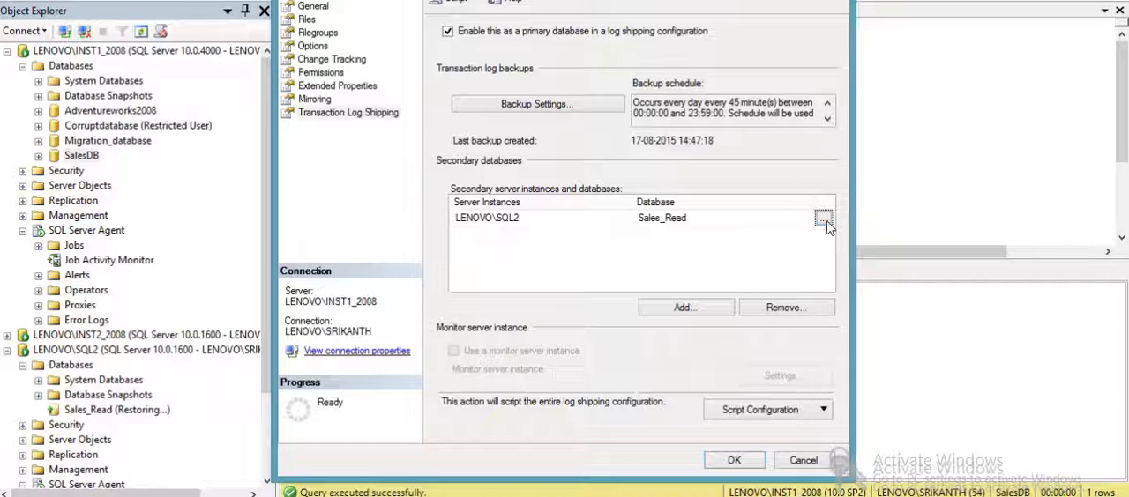
{"action": "left_click", "coordinate": [739, 462]}
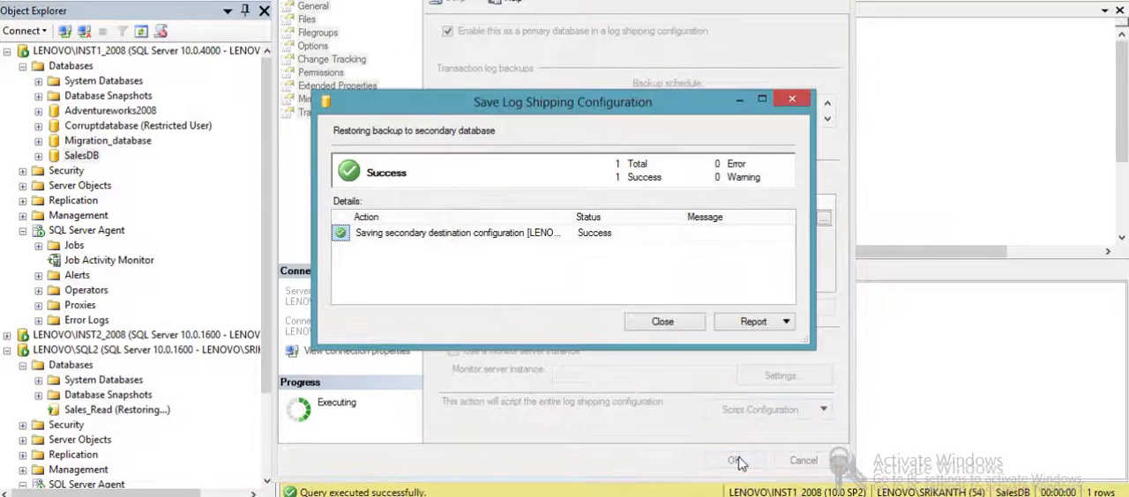
{"action": "left_click", "coordinate": [662, 321]}
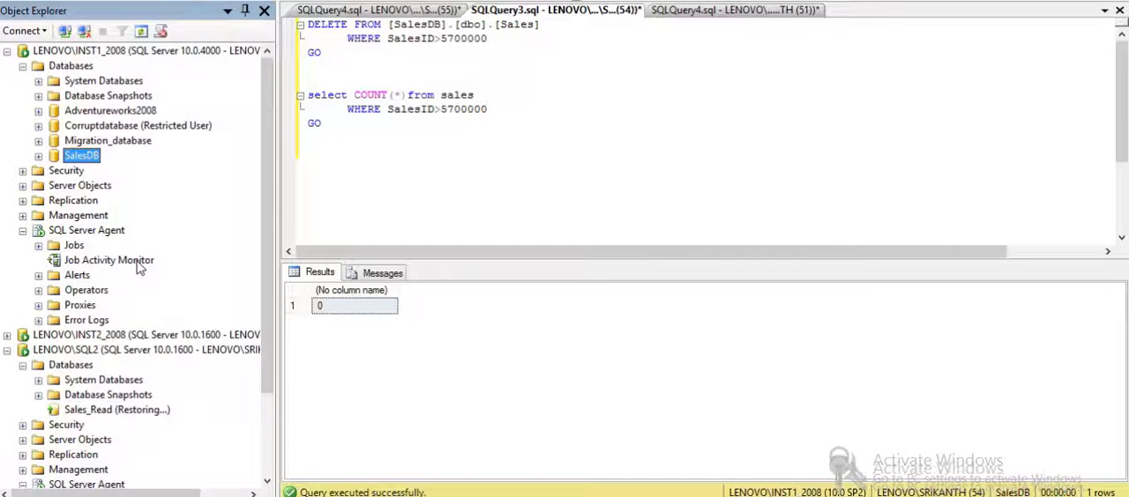
- Change the DELETE condition to SalesID>5600000 and run that statement against the Sales table of SalesDB
{"action": "left_click", "coordinate": [442, 73]}
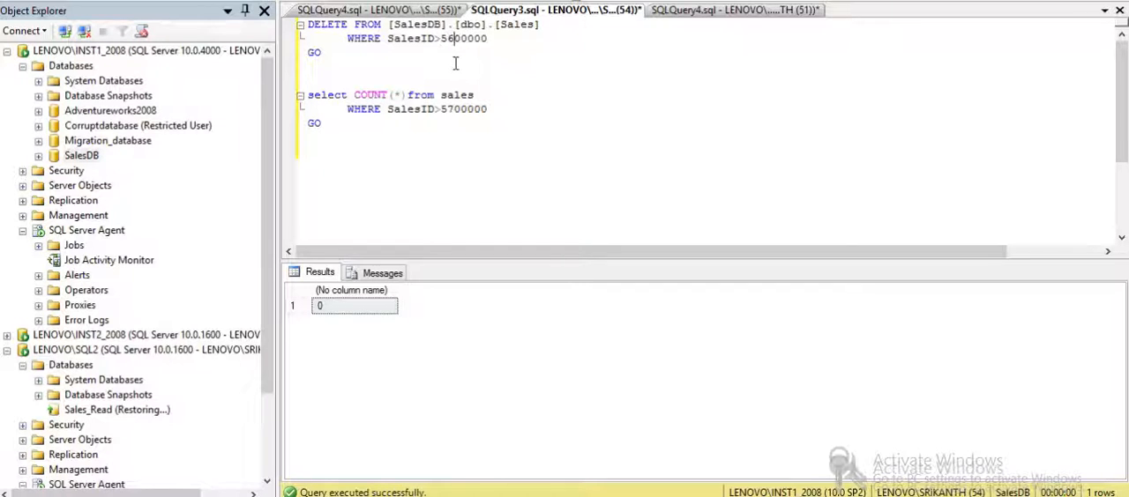
{"action": "left_click_drag", "start_coordinate": [302, 51], "coordinate": [308, 24]}
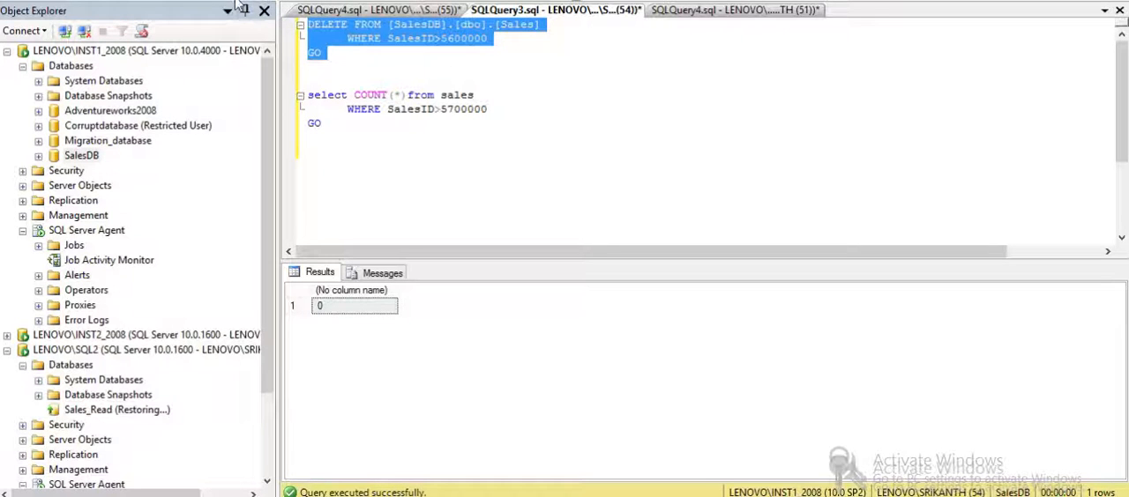
{"action": "key", "text": "F5"}
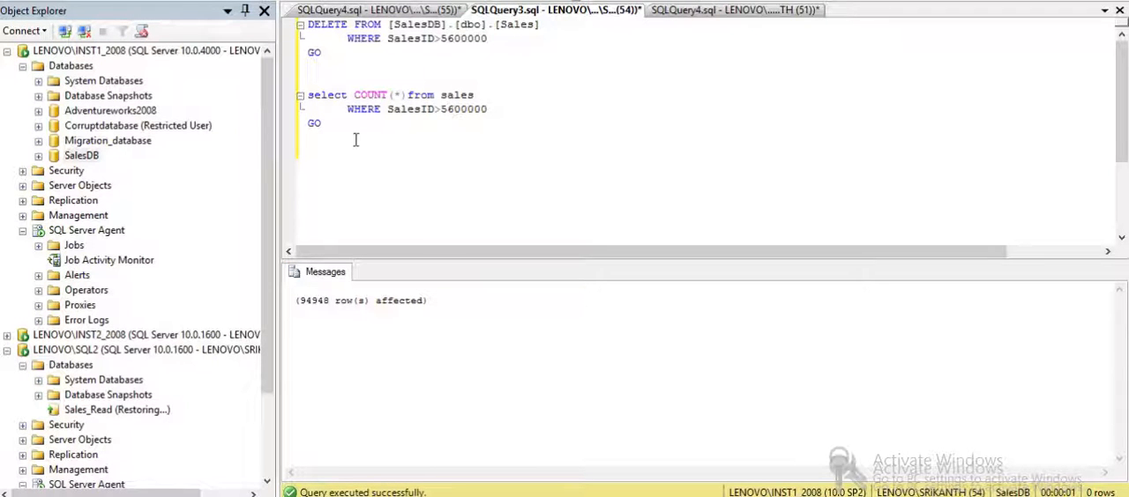
- Change the count query's condition to SalesID>5600000 and run it on the sales table of SalesDB
{"action": "left_click_drag", "start_coordinate": [333, 129], "coordinate": [296, 84]}
{"action": "key", "text": "F5"}
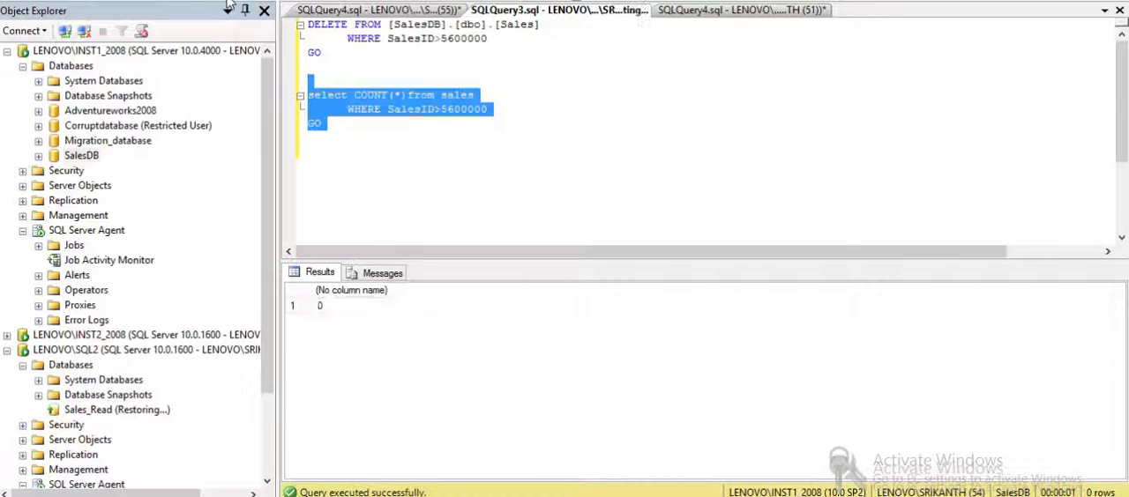
{"action": "left_click", "coordinate": [443, 190]}
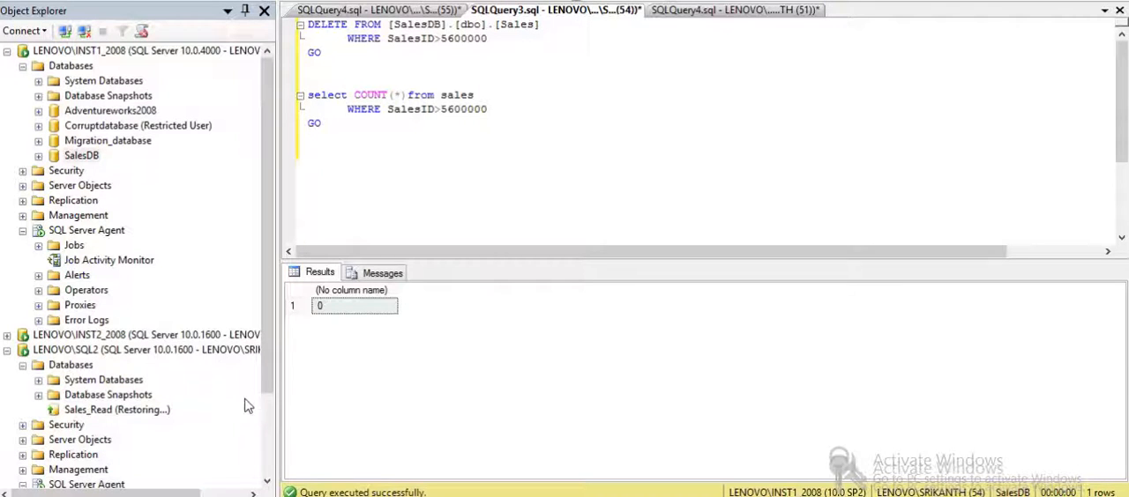
- Run the LSBackup_SalesDB agent job on LENOVO\INST1_2008 and close its job activity monitor
{"action": "double_click", "coordinate": [146, 261]}
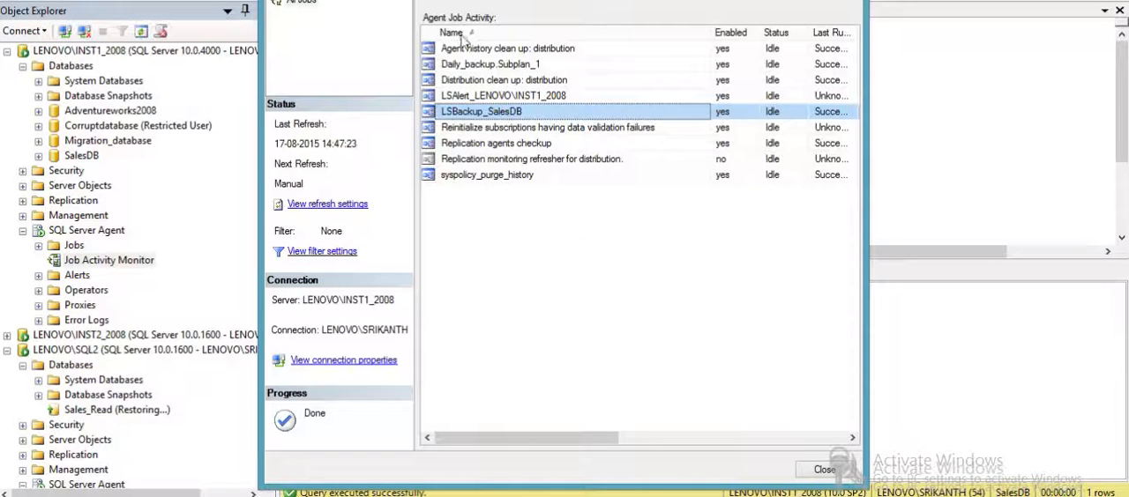
{"action": "right_click", "coordinate": [472, 117]}
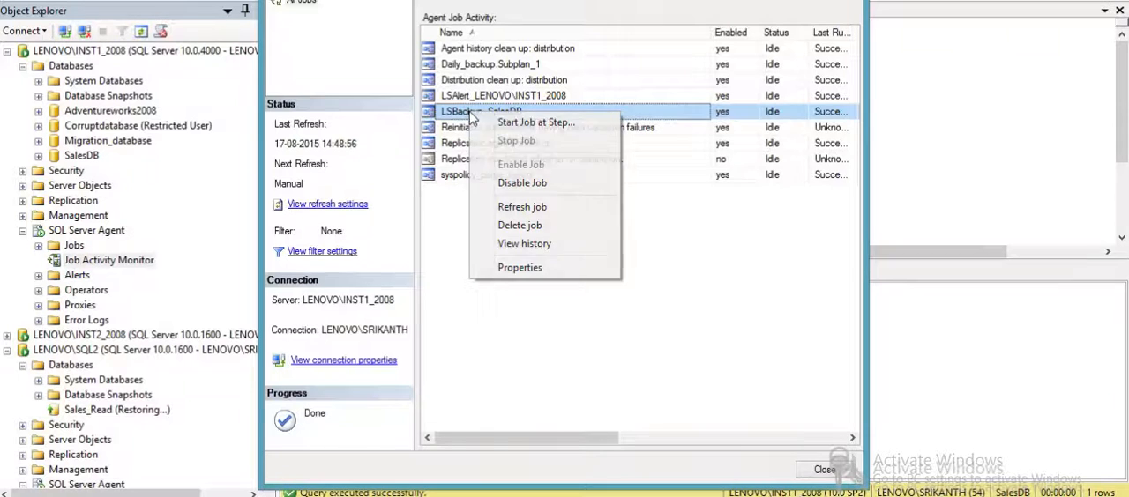
{"action": "left_click", "coordinate": [520, 123]}
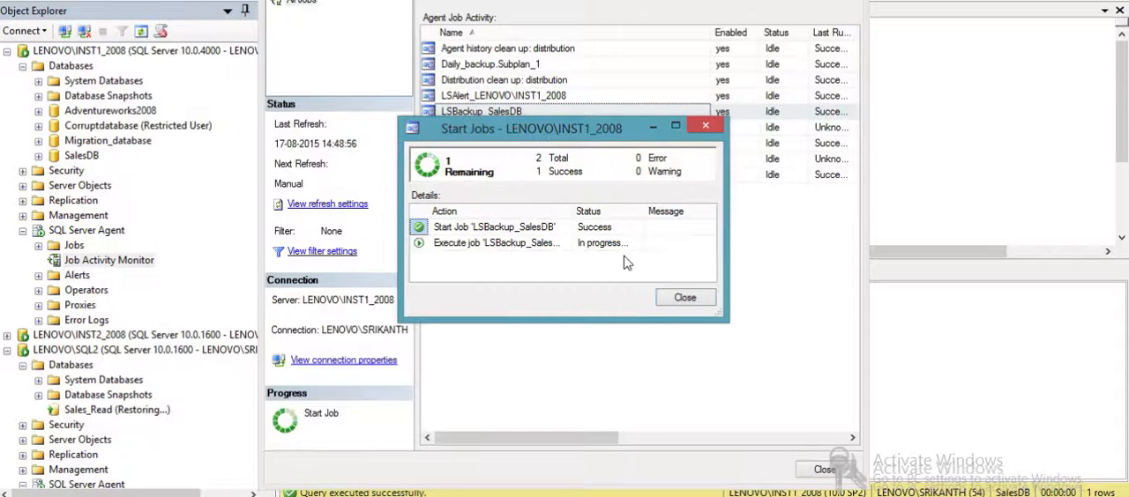
{"action": "left_click", "coordinate": [672, 302]}
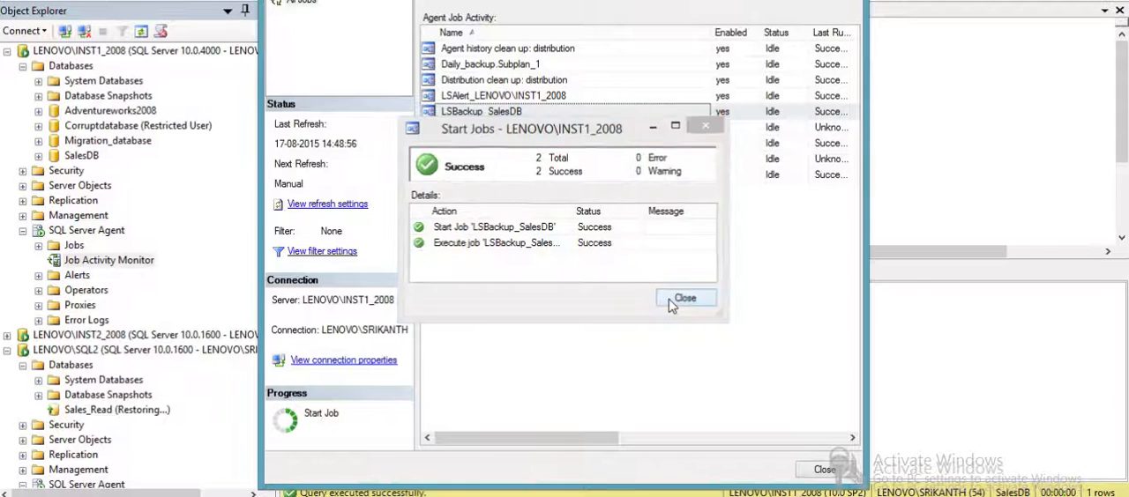
{"action": "left_click", "coordinate": [219, 418]}
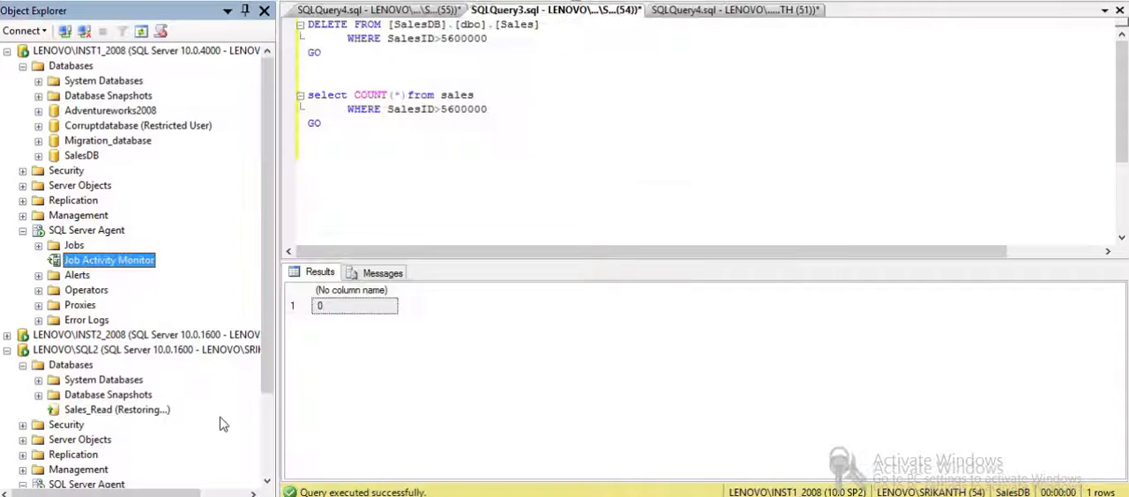
- Run the LSCopy_LENOVO\INST1_2008_SalesDB agent job from the job activity monitor of LENOVO\SQL2
{"action": "left_click_drag", "start_coordinate": [267, 391], "coordinate": [268, 493]}
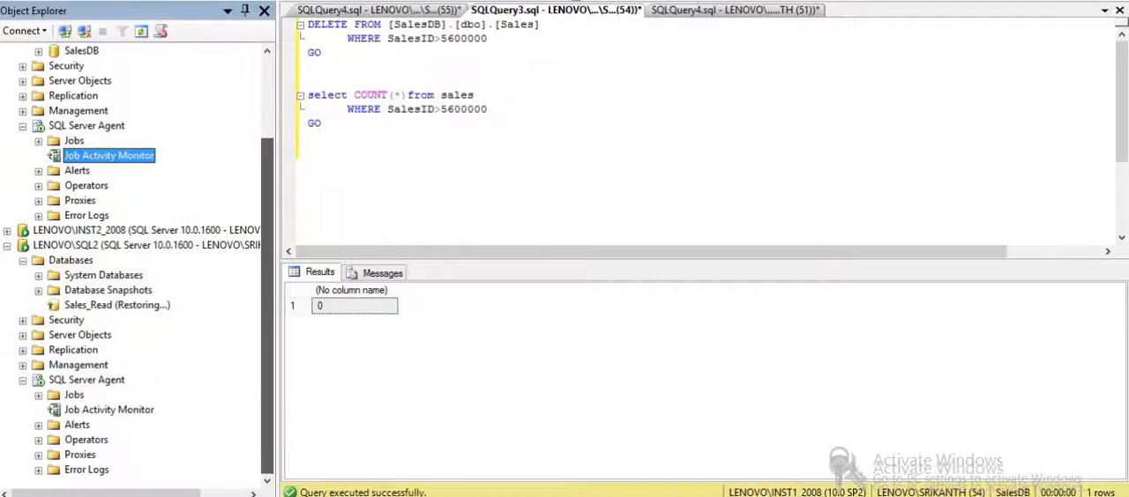
{"action": "double_click", "coordinate": [131, 413]}
{"action": "right_click", "coordinate": [469, 64]}
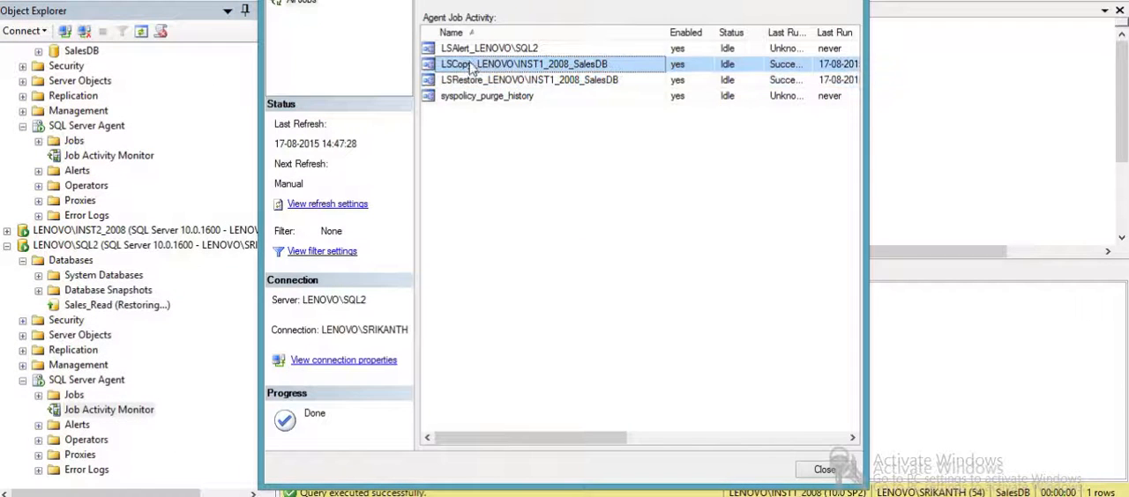
{"action": "left_click", "coordinate": [529, 74]}
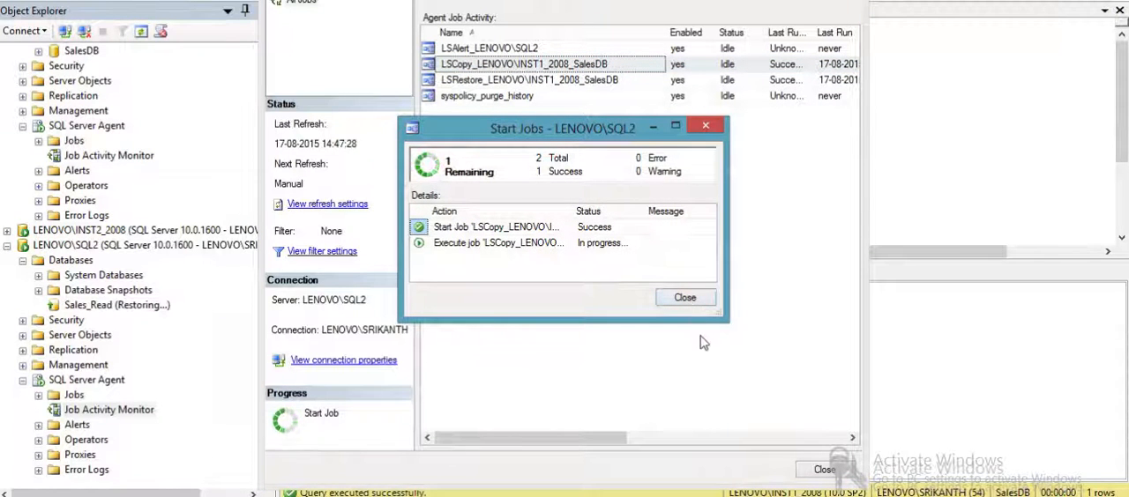
{"action": "left_click", "coordinate": [686, 297]}
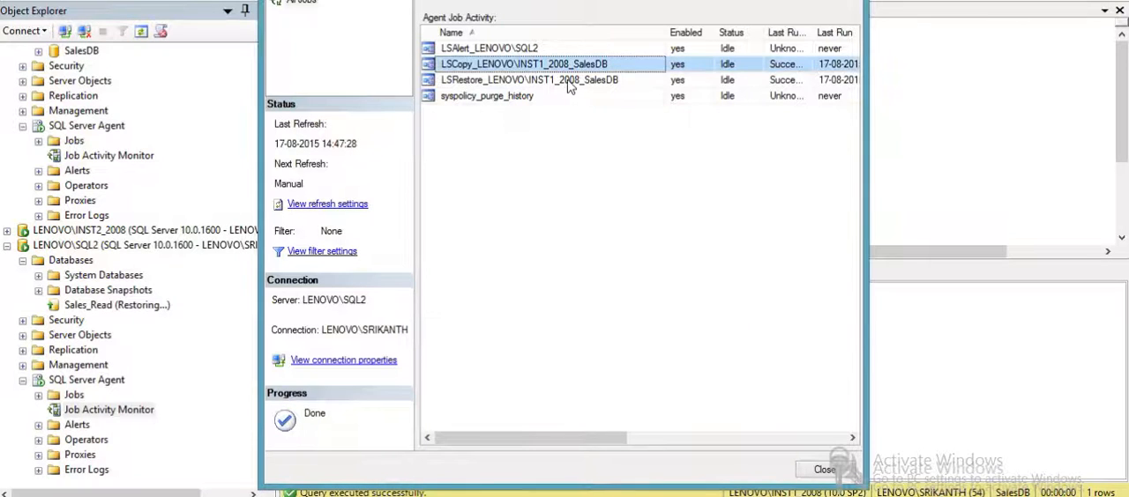
- Run the LSRestore_LENOVO\INST1_2008_SalesDB agent job on LENOVO\SQL2 and close the job activity monitor
{"action": "left_click", "coordinate": [569, 81]}
{"action": "right_click", "coordinate": [569, 82]}
{"action": "left_click", "coordinate": [587, 93]}
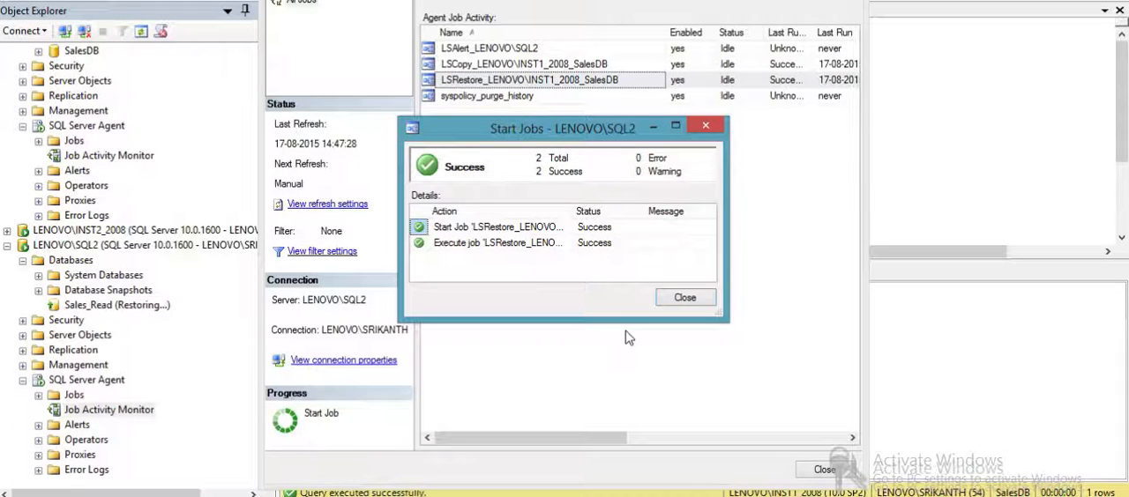
{"action": "left_click", "coordinate": [681, 298]}
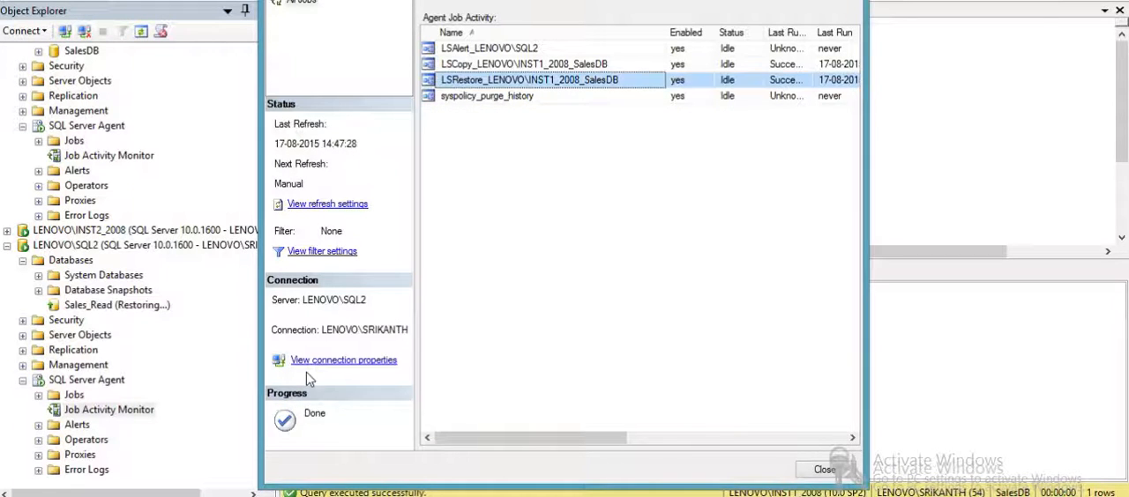
{"action": "left_click", "coordinate": [205, 355]}
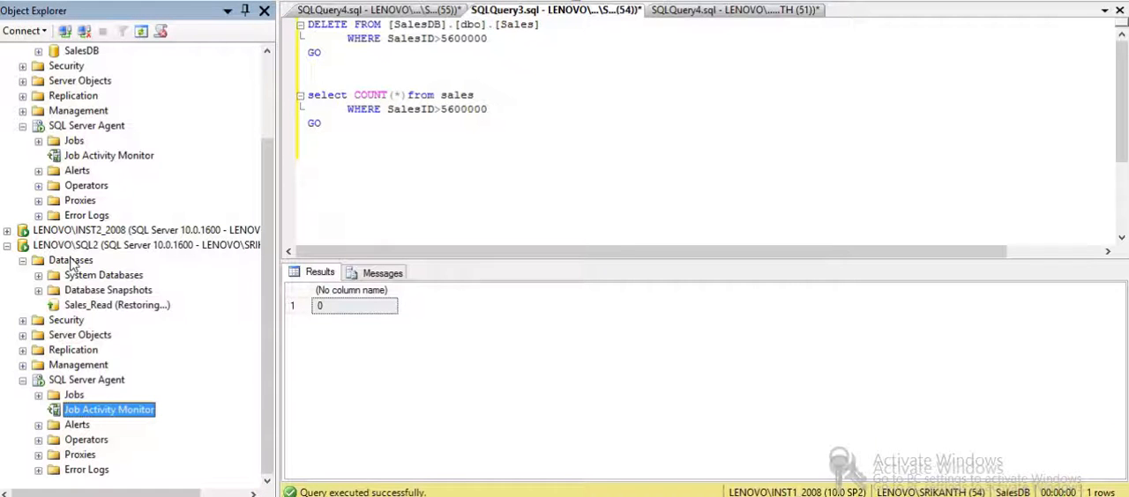
- Refresh the databases of LENOVO\SQL2 to check the state of Sales_Read
{"action": "right_click", "coordinate": [72, 262]}
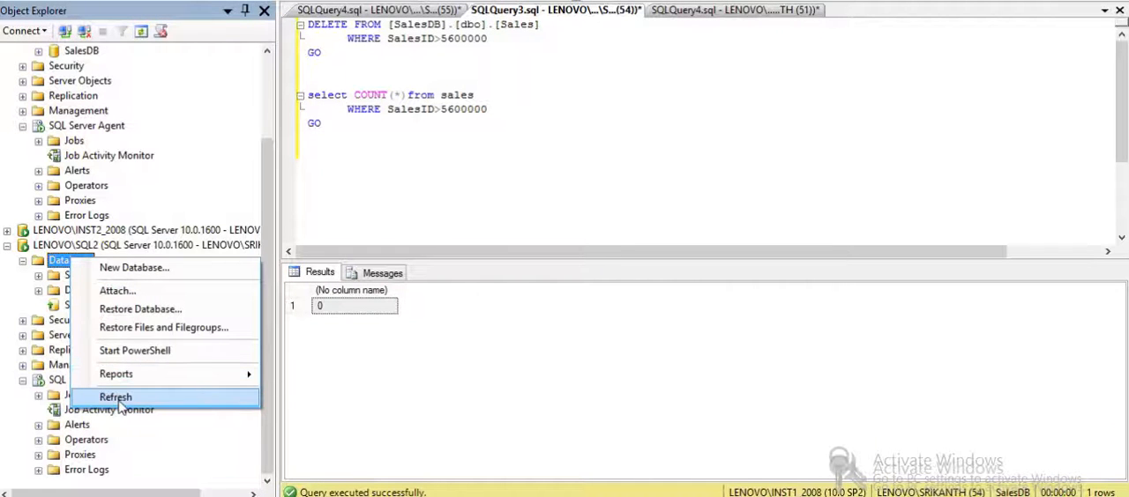
{"action": "left_click", "coordinate": [116, 397]}
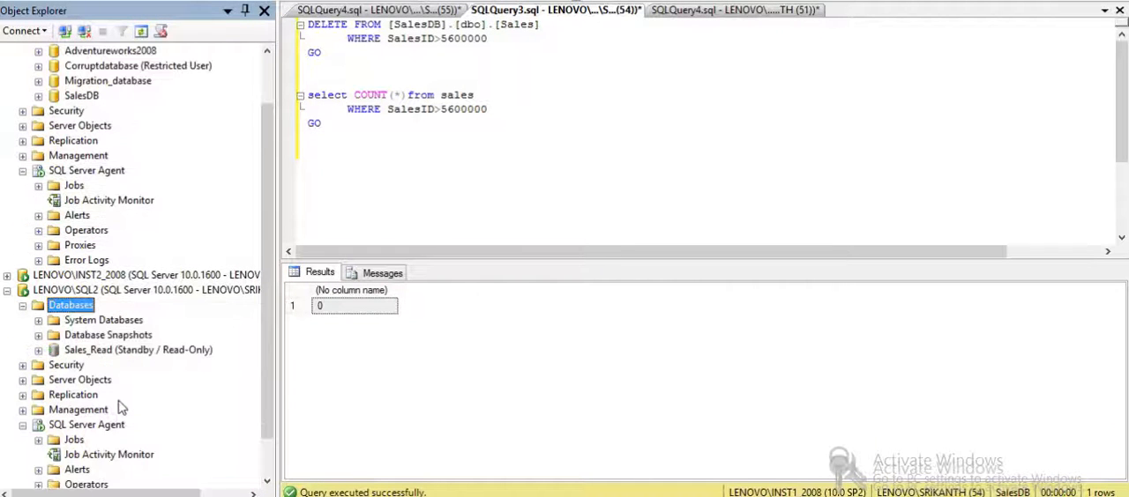
{"action": "left_click", "coordinate": [128, 353]}
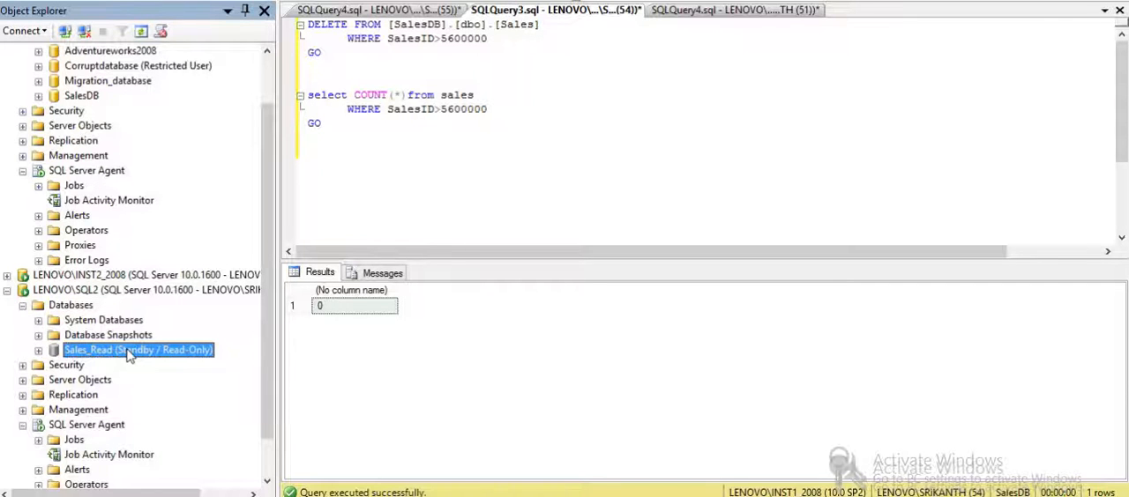
- Select the count query and change its connection to LENOVO\SQL2 with Windows Authentication
{"action": "left_click", "coordinate": [409, 173]}
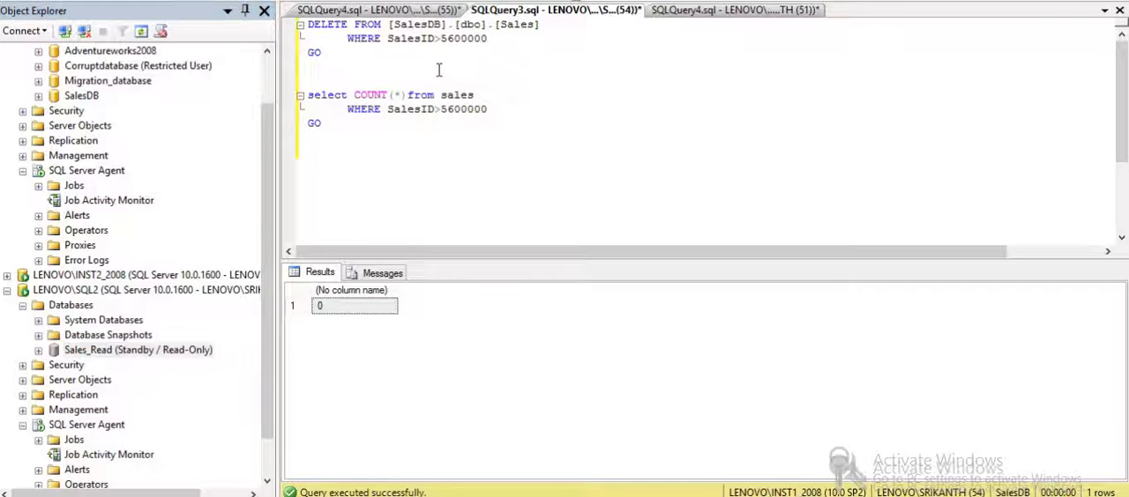
{"action": "left_click_drag", "start_coordinate": [351, 150], "coordinate": [308, 82]}
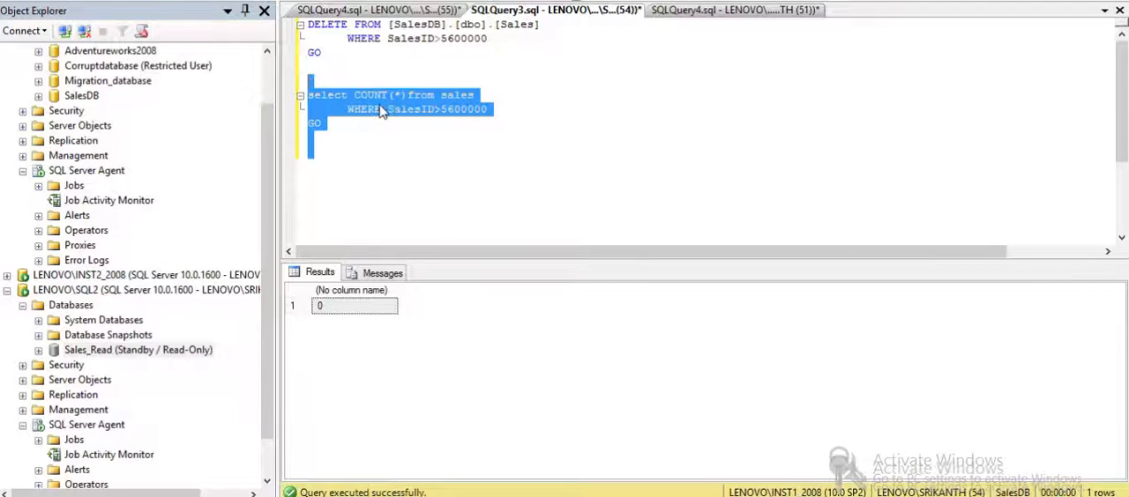
{"action": "right_click", "coordinate": [381, 110]}
{"action": "mouse_move", "coordinate": [585, 182]}
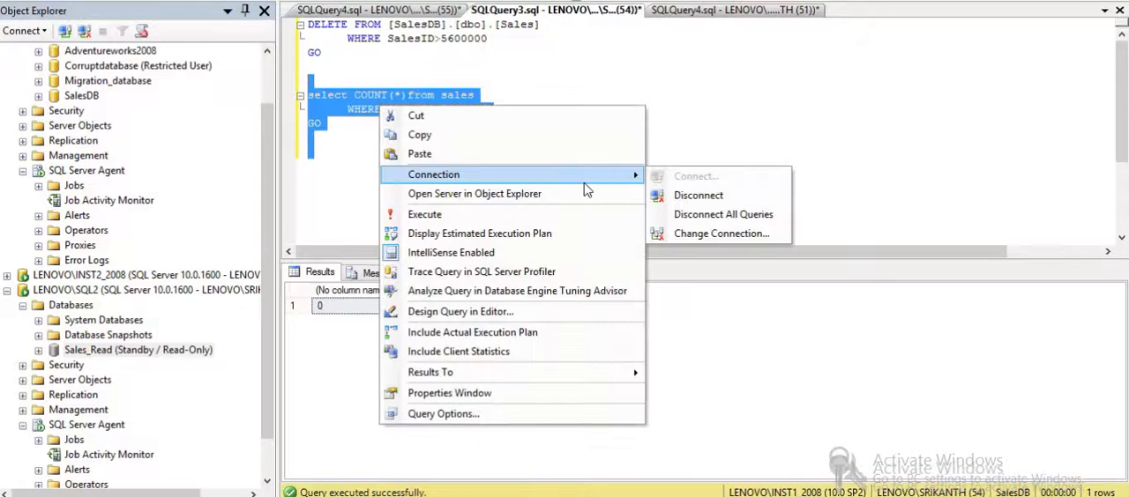
{"action": "left_click", "coordinate": [696, 233]}
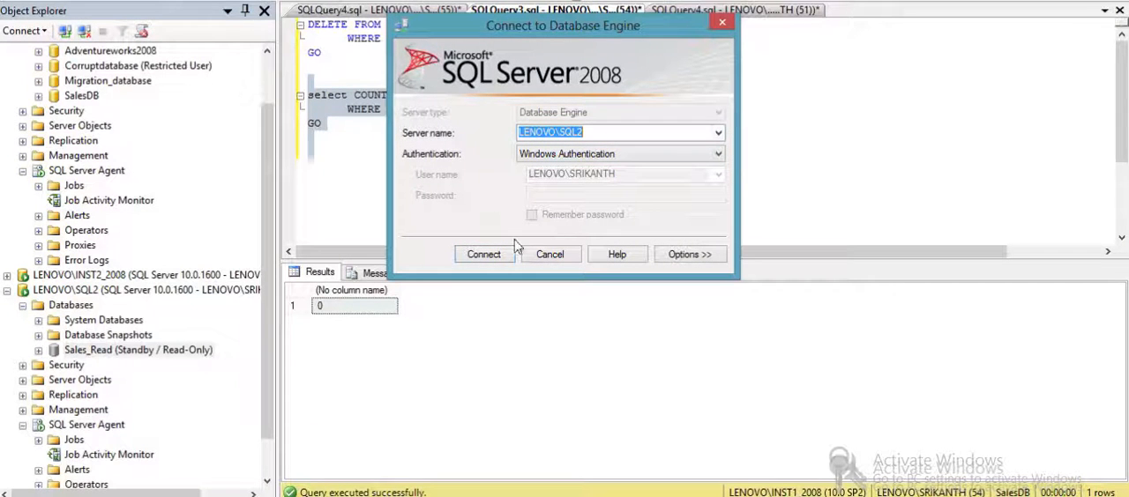
{"action": "left_click", "coordinate": [485, 256]}
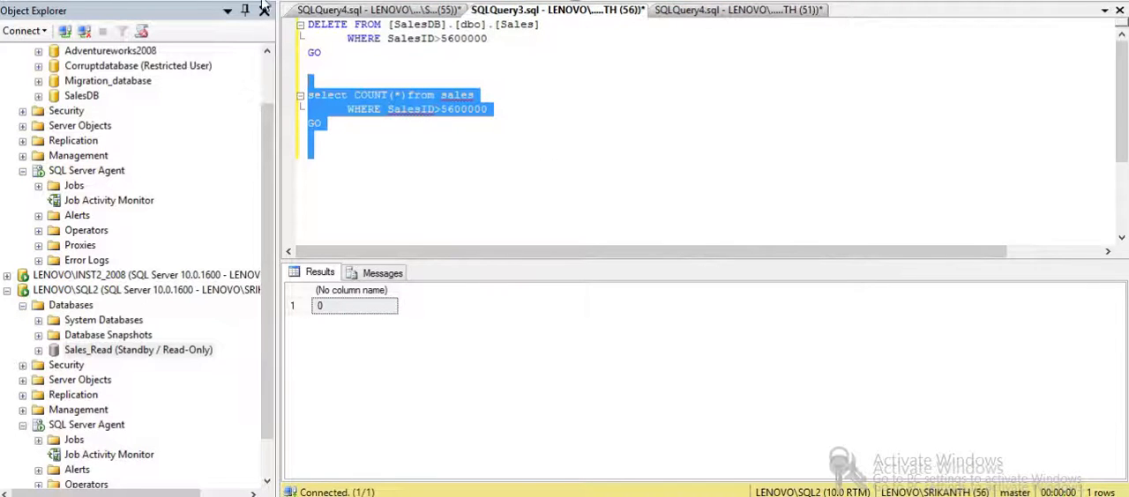
- Switch the query's database to Sales_Read and run the count of sales rows with SalesID>5600000
{"action": "left_click", "coordinate": [220, 7]}
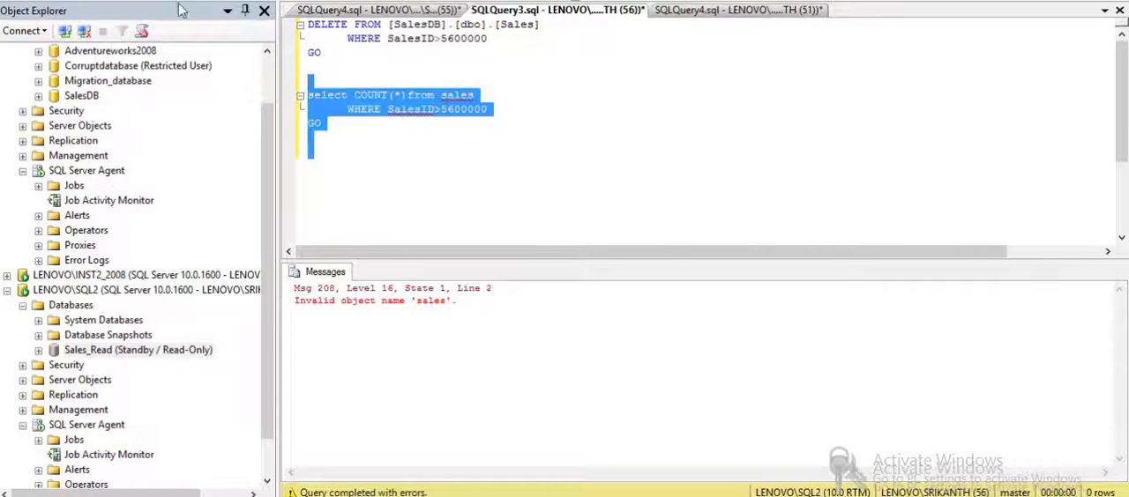
{"action": "left_click", "coordinate": [176, 4]}
{"action": "left_click", "coordinate": [128, 43]}
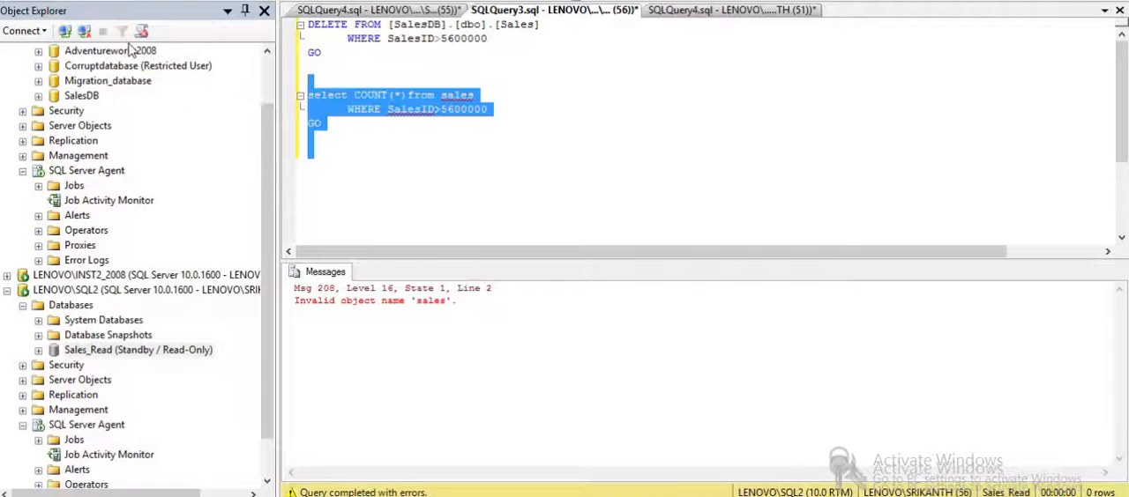
{"action": "left_click", "coordinate": [212, 5]}
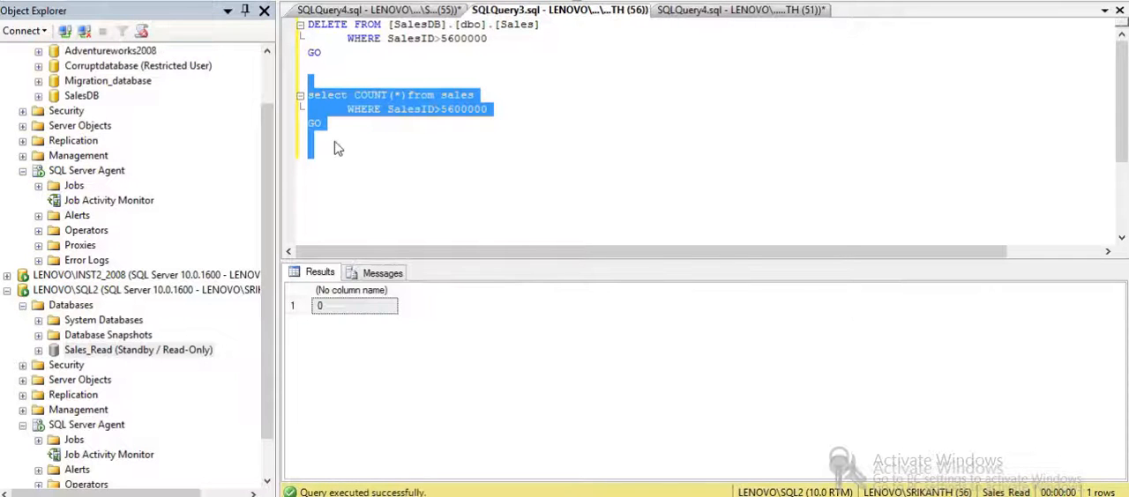
{"action": "left_click", "coordinate": [363, 158]}
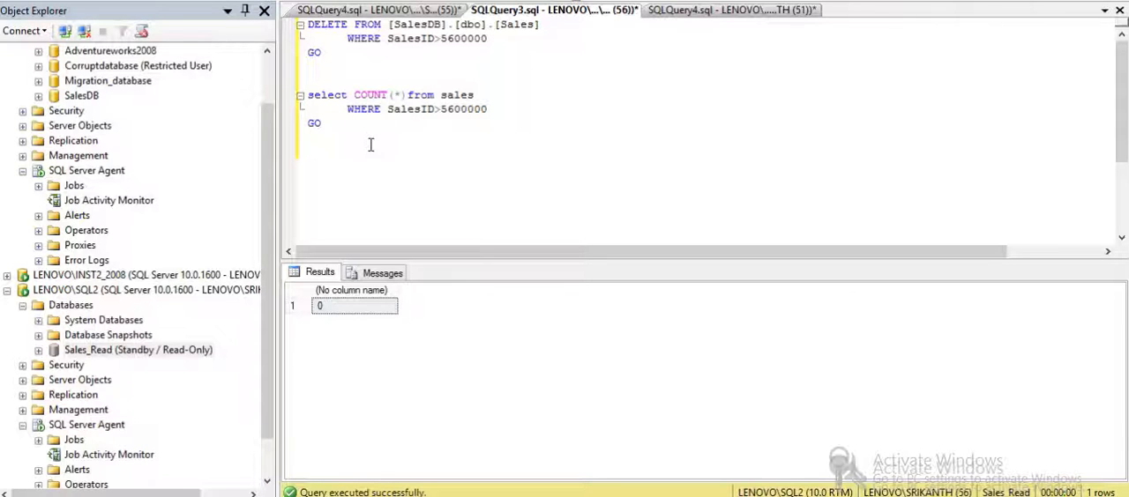
- Refresh SalesDB on LENOVO\INST1_2008, then expand LENOVO\INST2_2008 and refresh its SalesDB to check the state
{"action": "left_click", "coordinate": [267, 70]}
{"action": "left_click", "coordinate": [81, 155]}
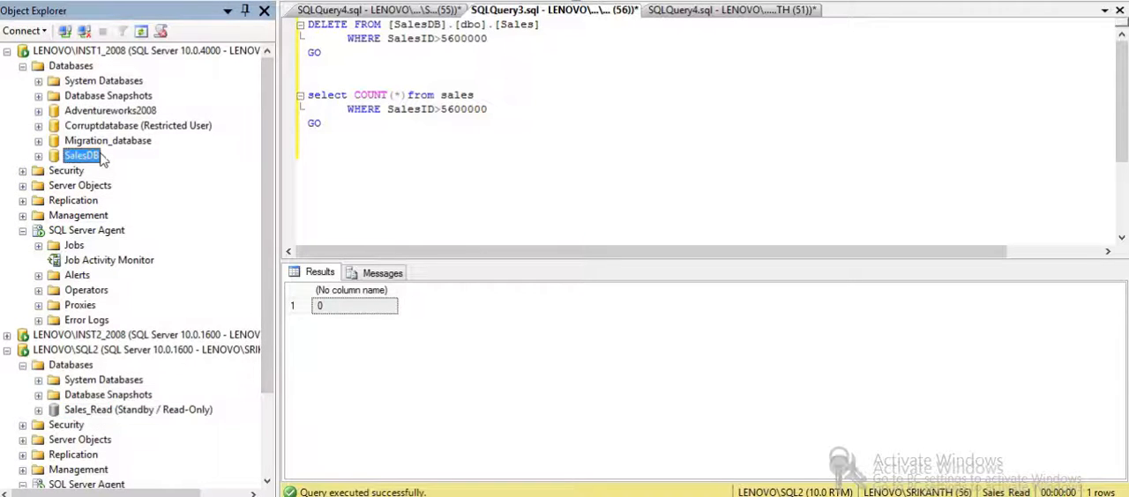
{"action": "right_click", "coordinate": [103, 158]}
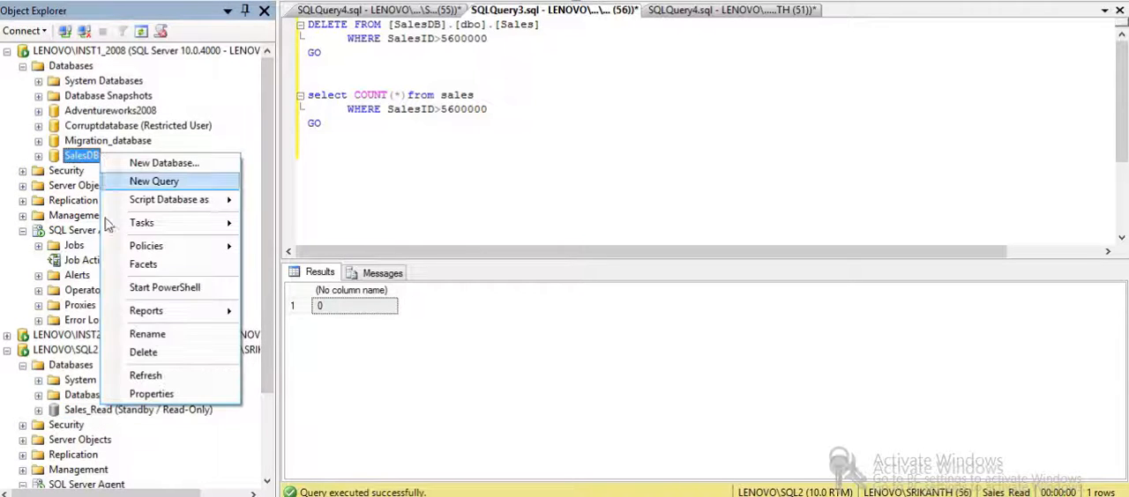
{"action": "left_click", "coordinate": [167, 386]}
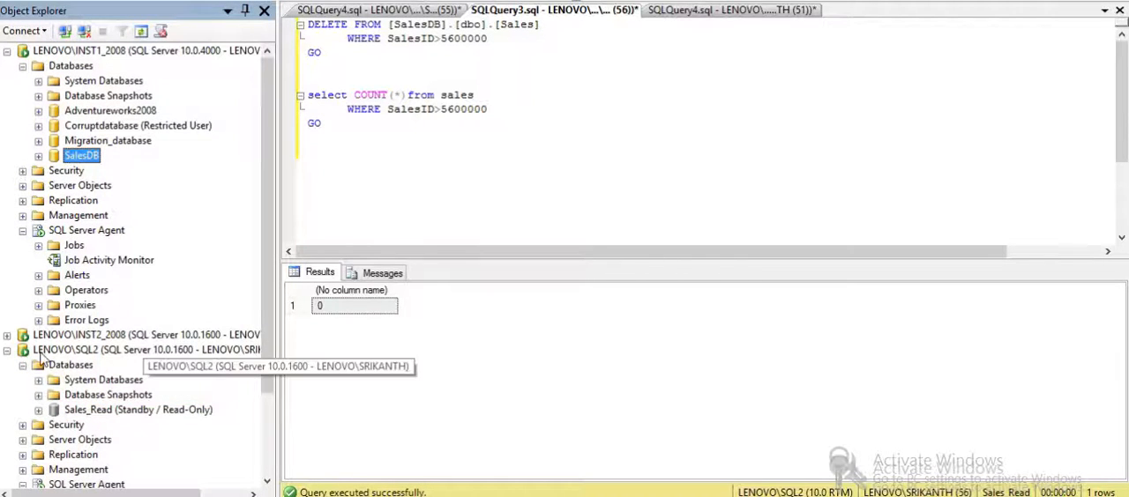
{"action": "left_click", "coordinate": [7, 336]}
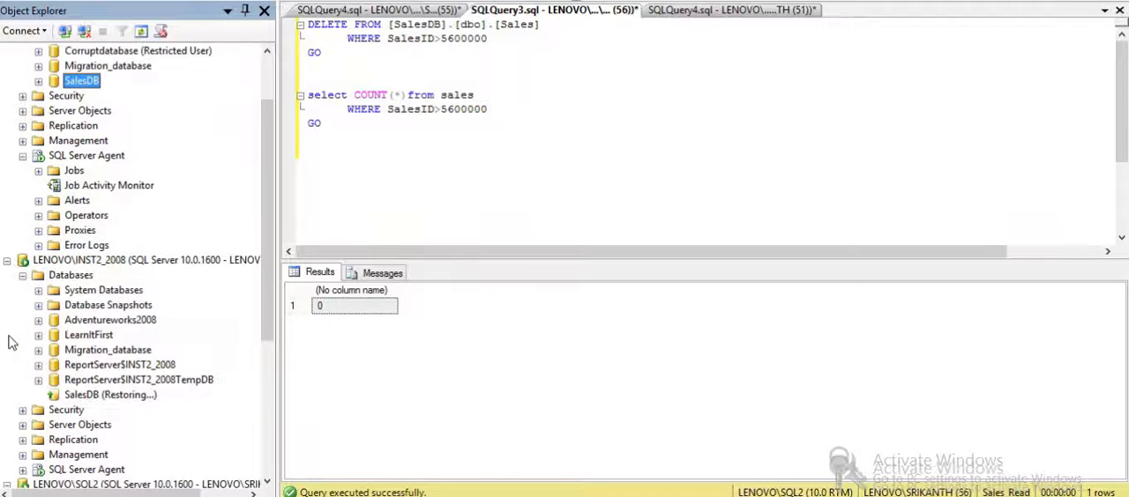
{"action": "right_click", "coordinate": [91, 398]}
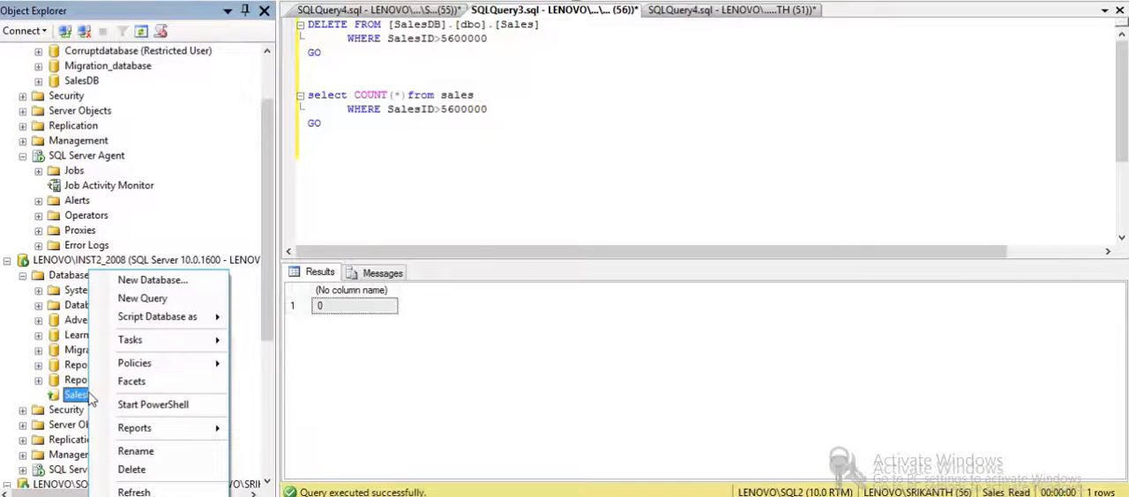
{"action": "left_click", "coordinate": [148, 492]}
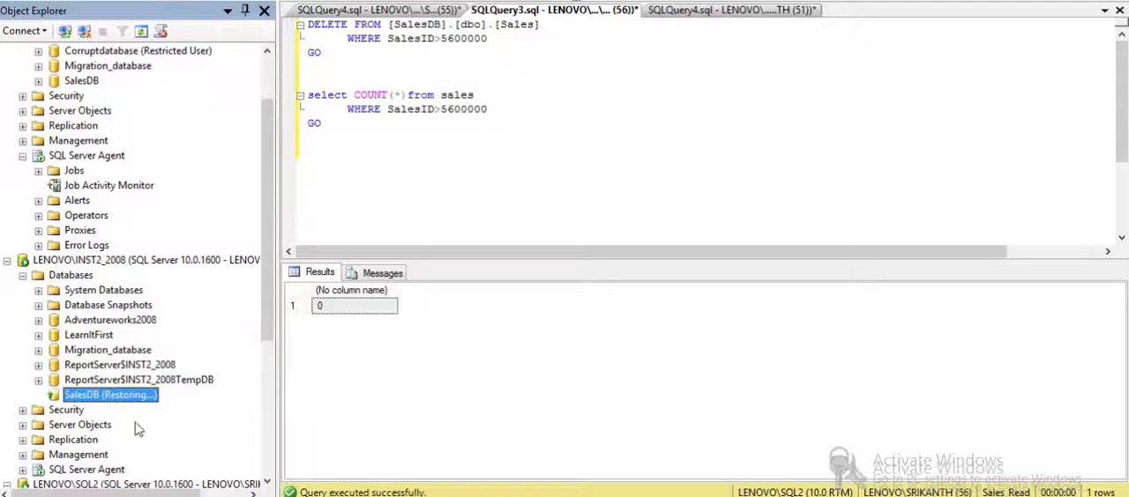
- Start a transaction log restore of SalesDB on LENOVO\INST2_2008 with a file as source and browse for the backup file
{"action": "right_click", "coordinate": [150, 401]}
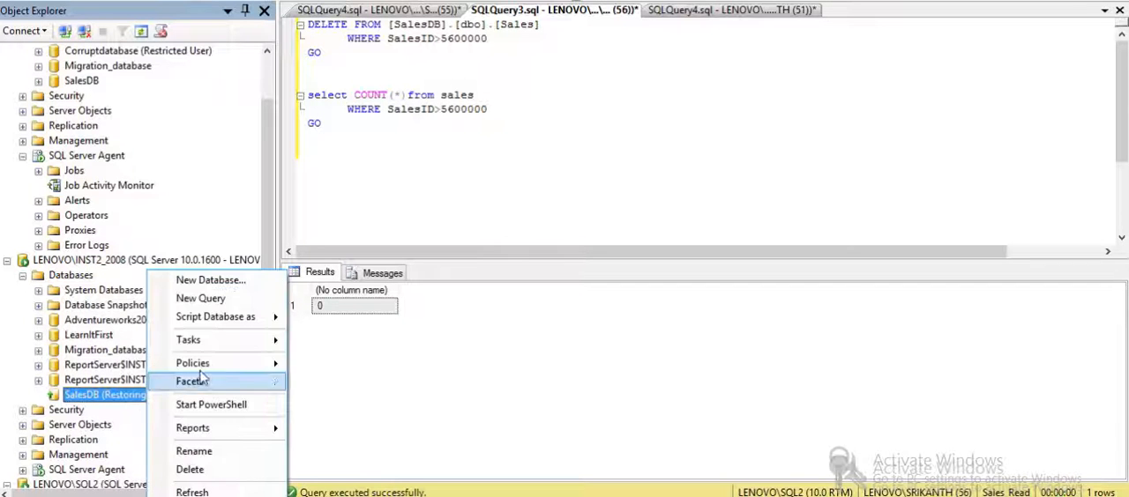
{"action": "mouse_move", "coordinate": [247, 348]}
{"action": "mouse_move", "coordinate": [389, 335]}
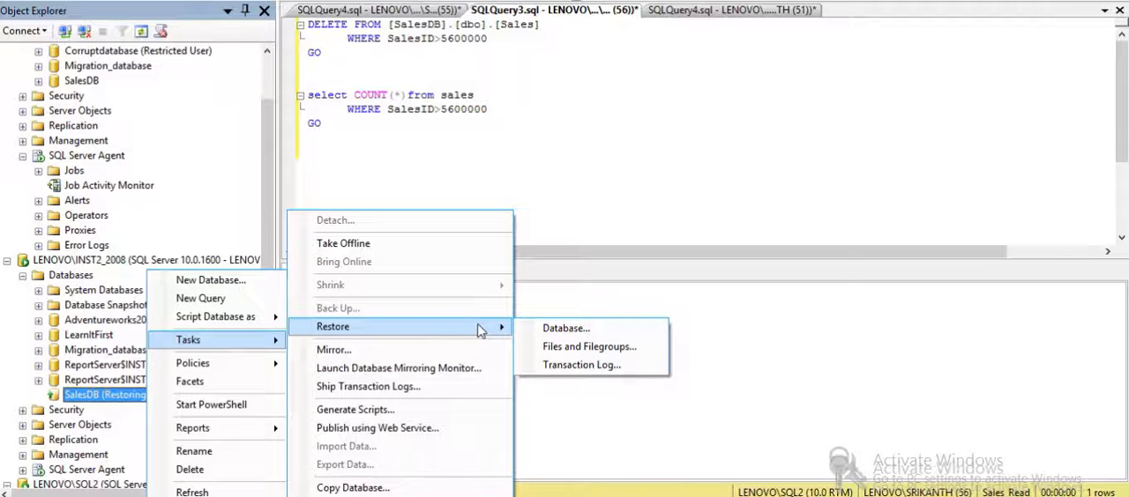
{"action": "left_click", "coordinate": [552, 363]}
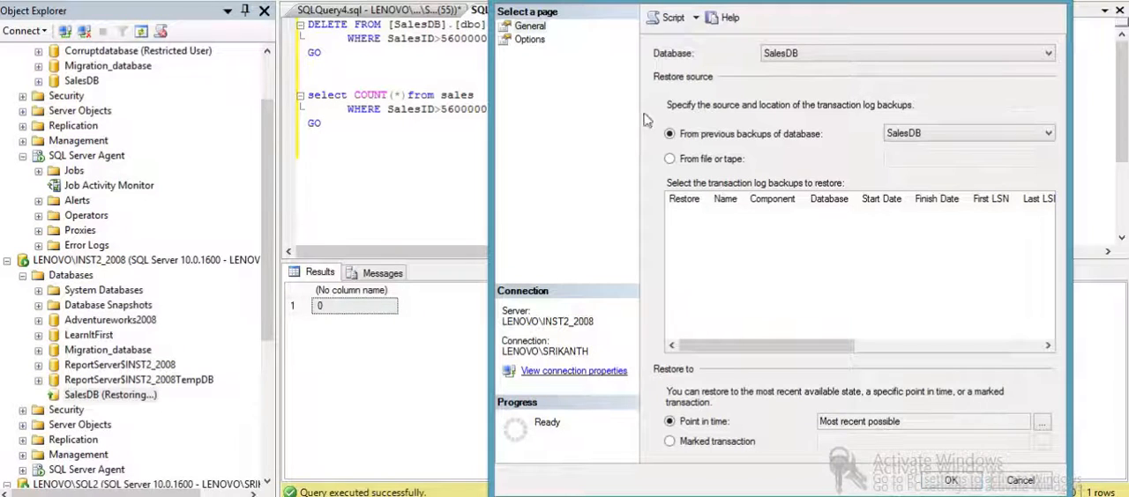
{"action": "left_click", "coordinate": [705, 160]}
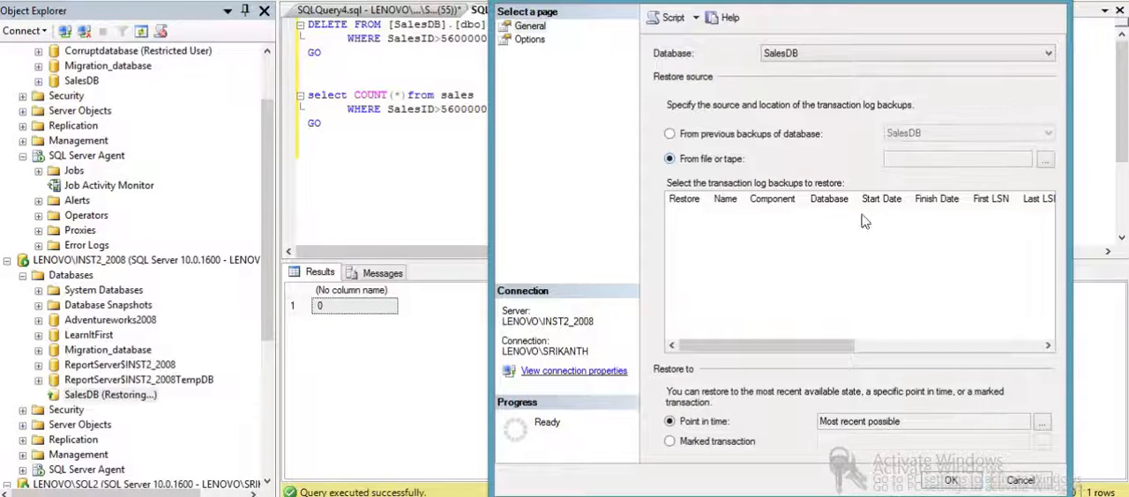
{"action": "left_click", "coordinate": [1046, 161]}
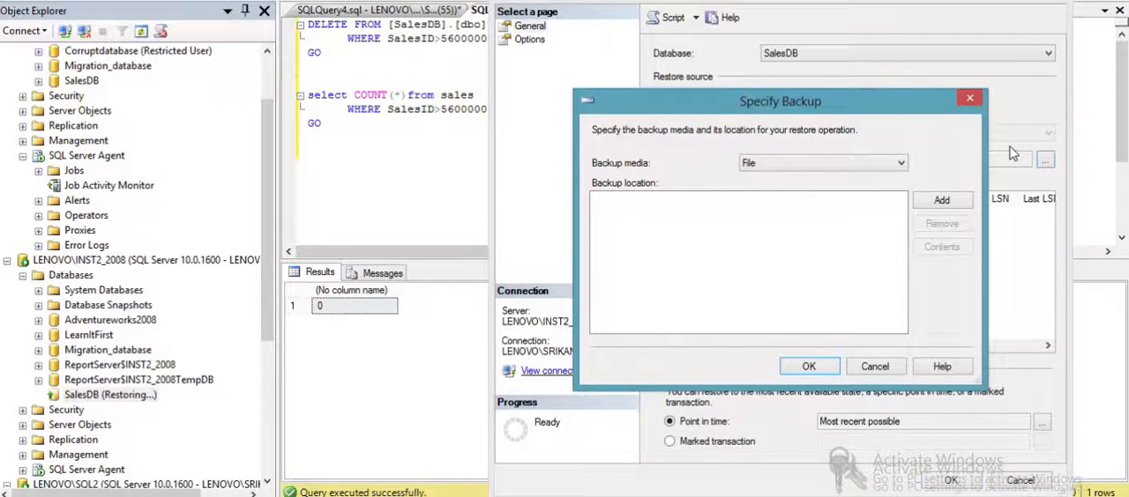
{"action": "left_click", "coordinate": [943, 205]}
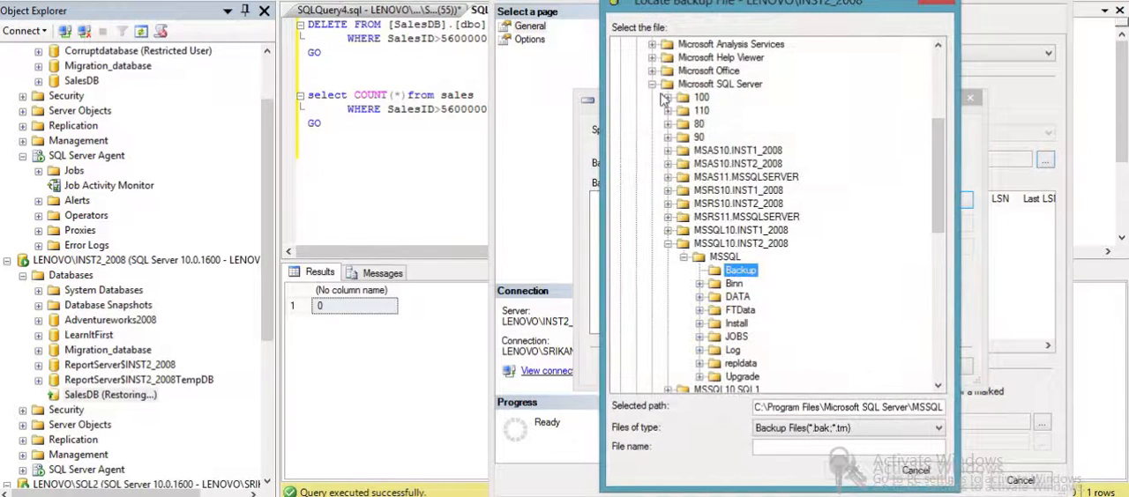
- Choose the log backup SalesDB_20150817091717.trn from C:\SQL\LSBackup as the restore source
{"action": "left_click", "coordinate": [653, 85]}
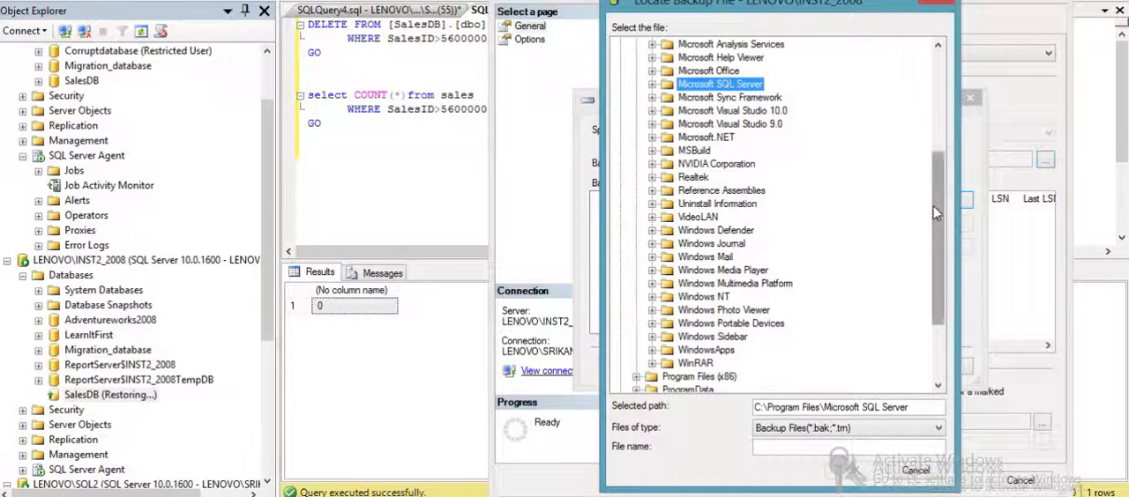
{"action": "left_click_drag", "start_coordinate": [938, 223], "coordinate": [935, 275]}
{"action": "left_click", "coordinate": [638, 312]}
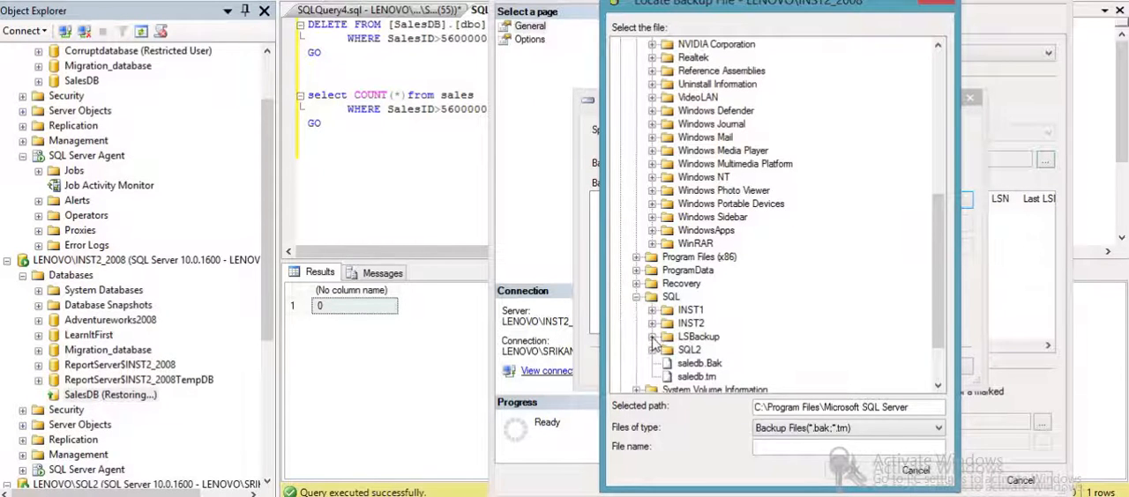
{"action": "left_click", "coordinate": [652, 337]}
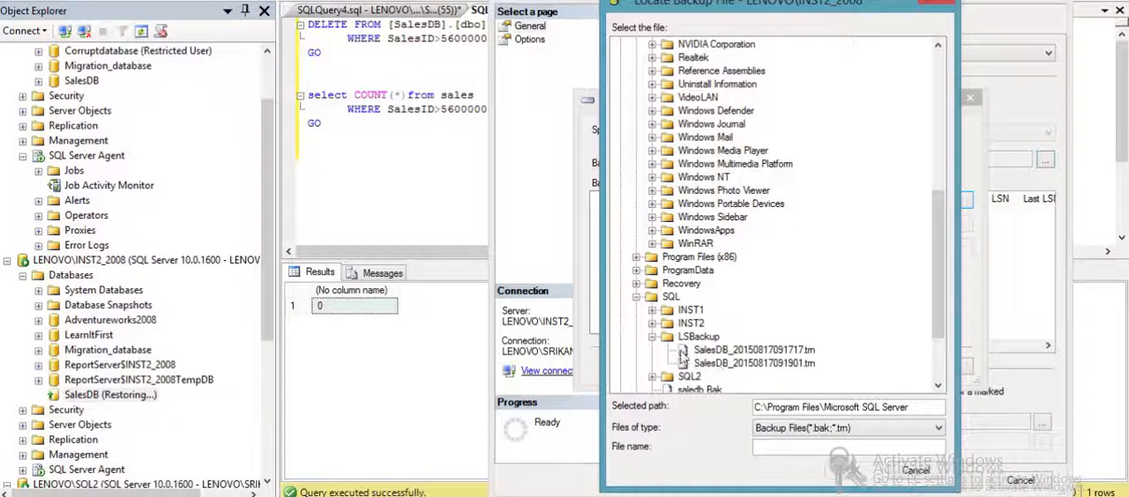
{"action": "left_click", "coordinate": [755, 352]}
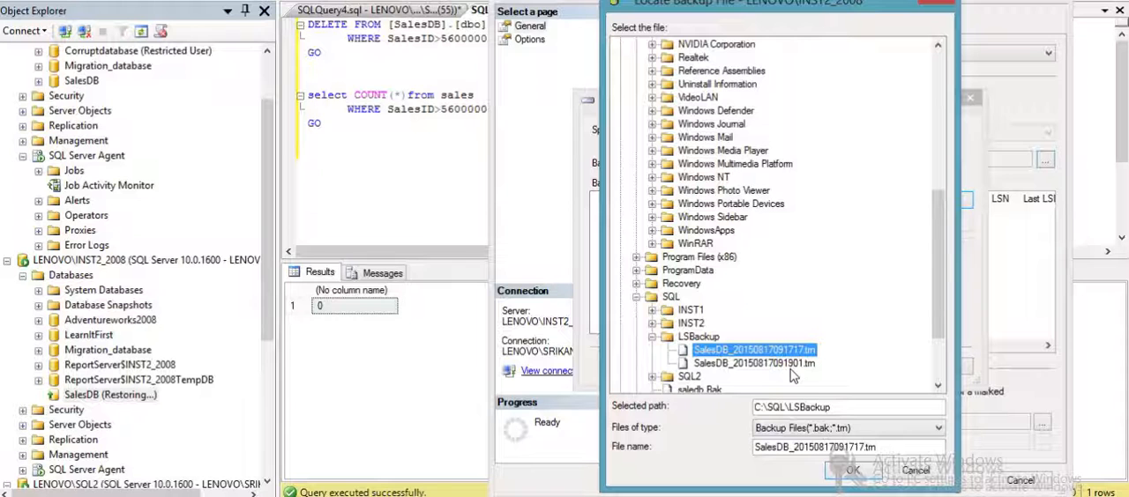
{"action": "left_click", "coordinate": [792, 364]}
{"action": "left_click", "coordinate": [798, 350]}
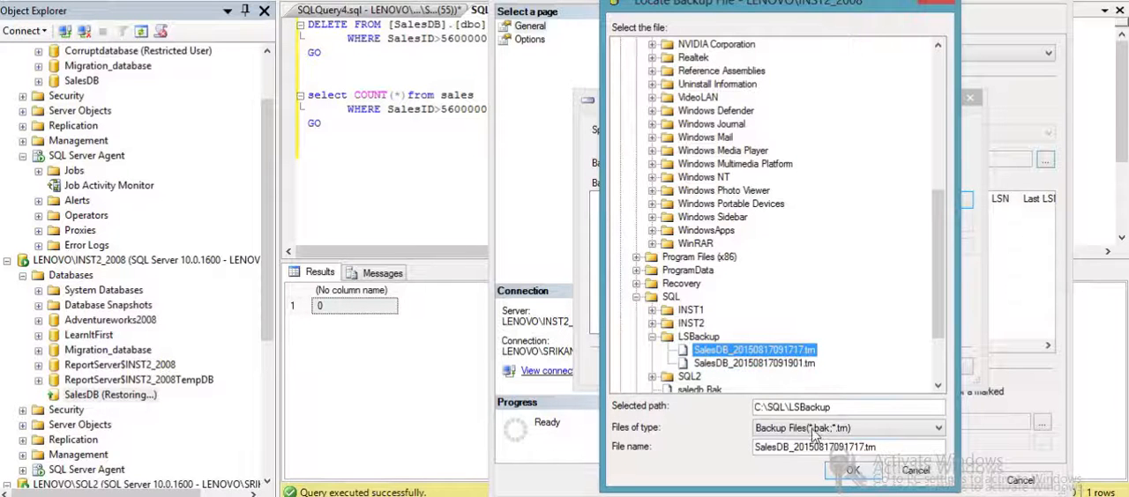
{"action": "left_click", "coordinate": [843, 472]}
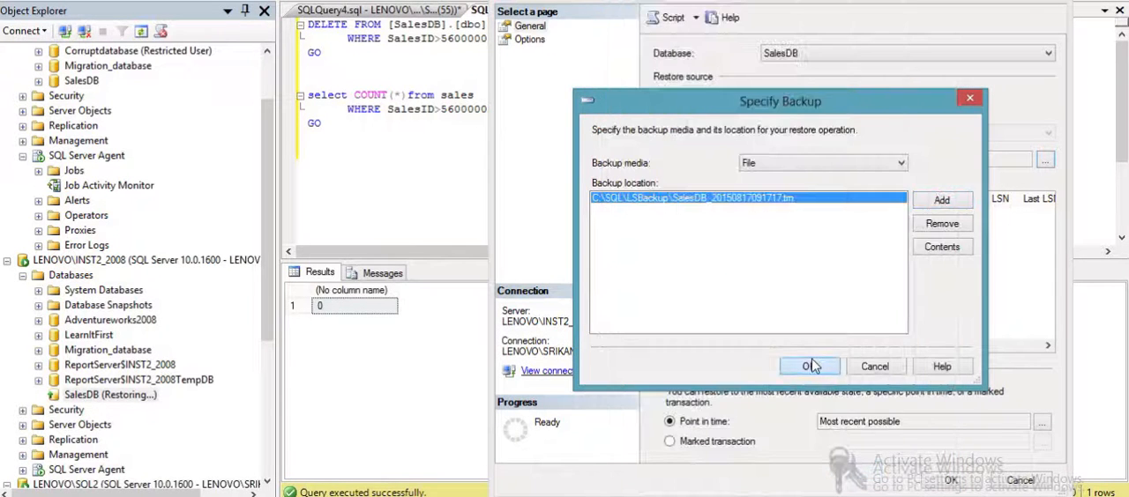
{"action": "left_click", "coordinate": [813, 361]}
- Restore the selected log backup with the RESTORE WITH NORECOVERY state and refresh SalesDB on LENOVO\INST2_2008
{"action": "left_click", "coordinate": [530, 39]}
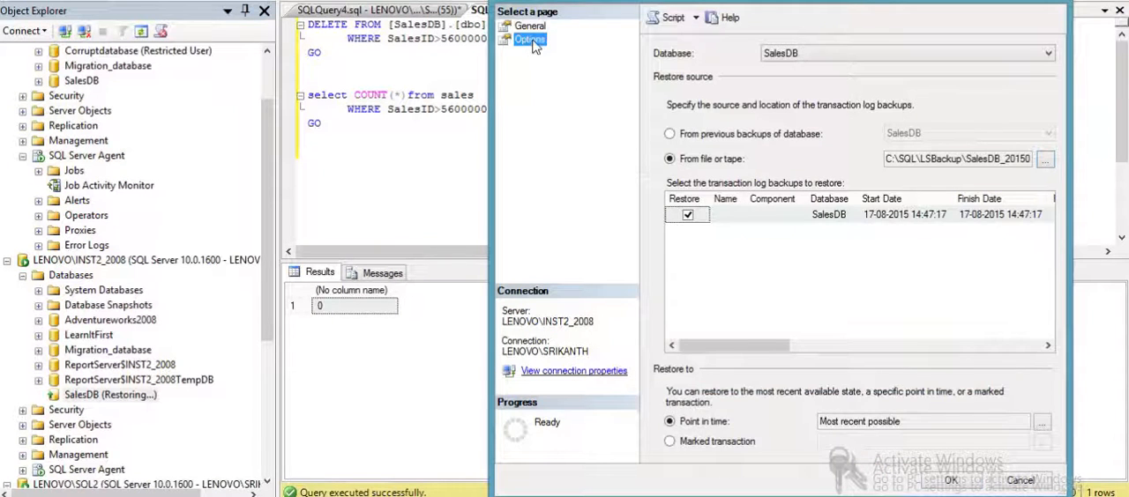
{"action": "left_click", "coordinate": [716, 217]}
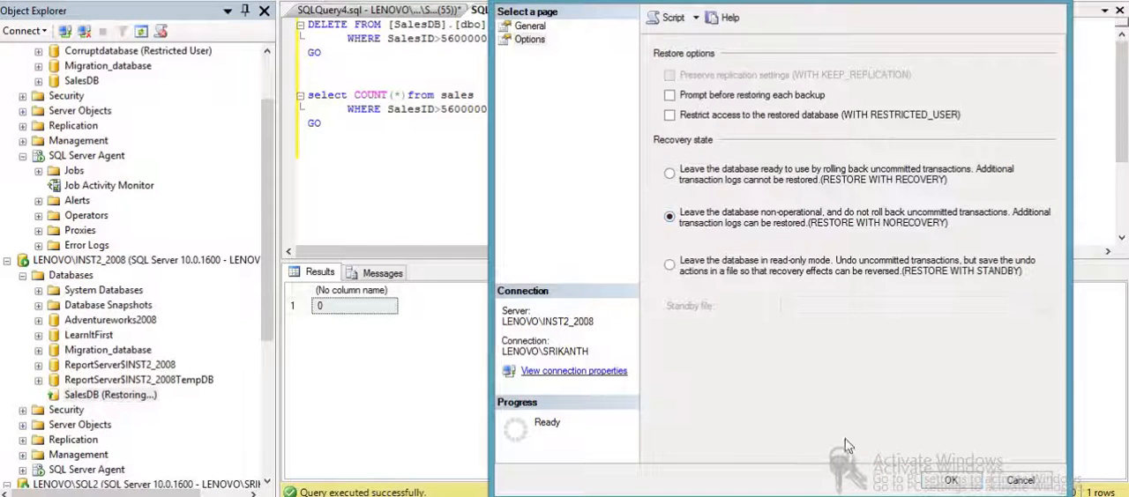
{"action": "left_click", "coordinate": [944, 483]}
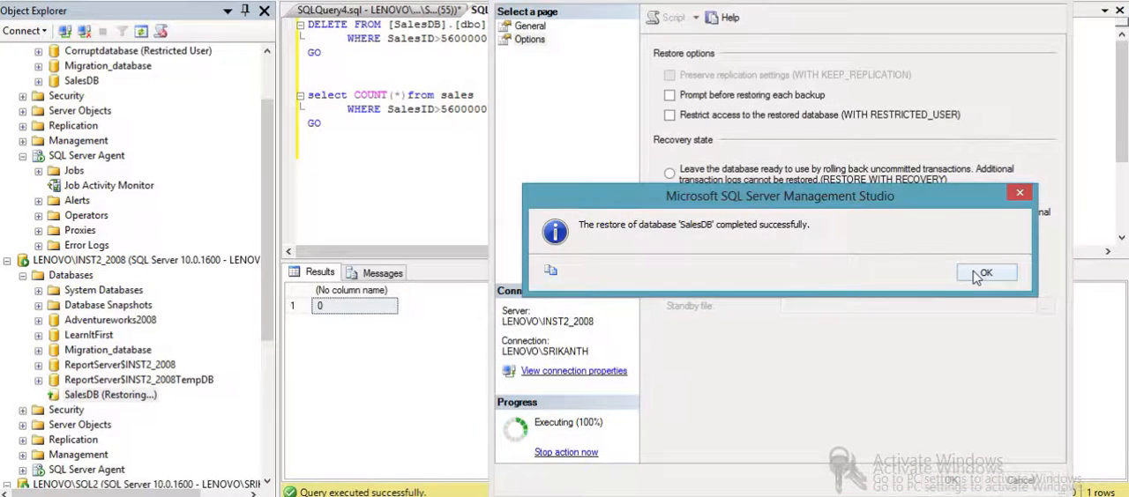
{"action": "left_click", "coordinate": [979, 275]}
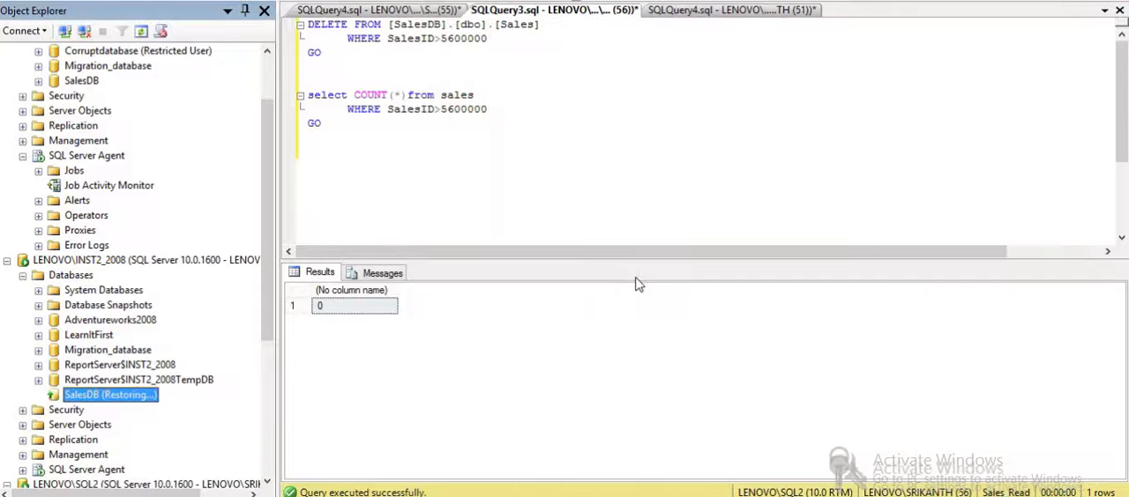
{"action": "right_click", "coordinate": [152, 399]}
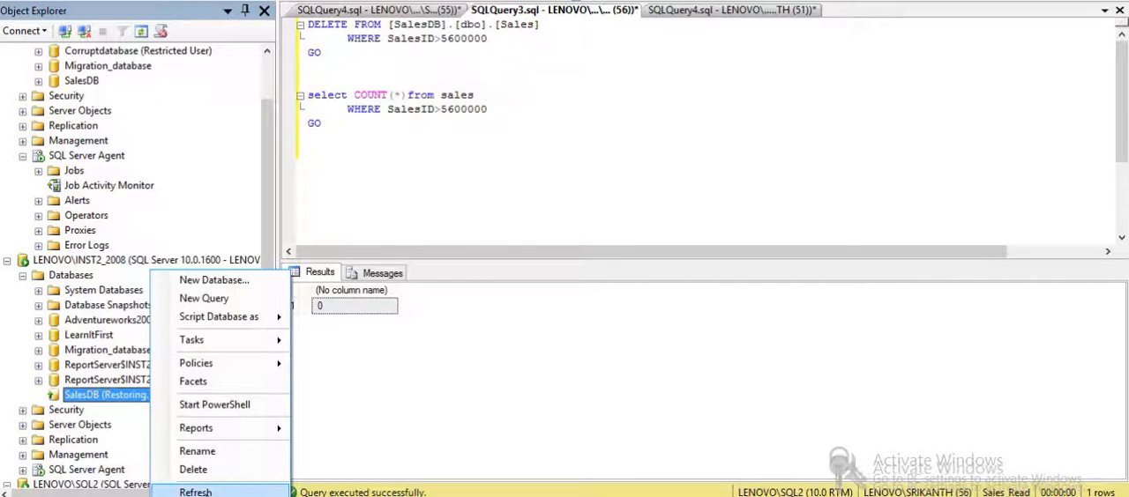
{"action": "left_click", "coordinate": [186, 489]}
- Start another transaction log restore of SalesDB on LENOVO\INST2_2008 from a file and browse for the next backup
{"action": "right_click", "coordinate": [153, 401]}
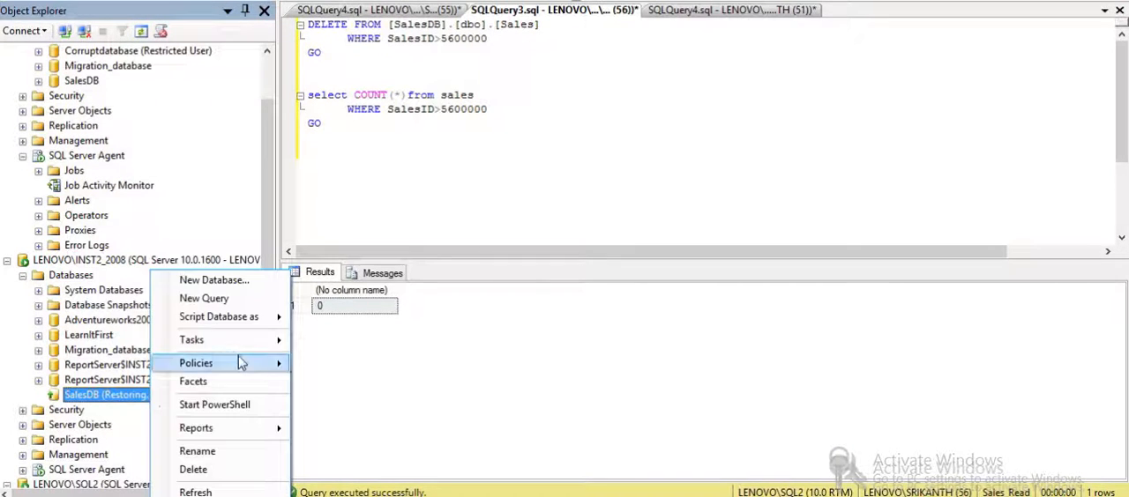
{"action": "mouse_move", "coordinate": [280, 342]}
{"action": "mouse_move", "coordinate": [485, 328]}
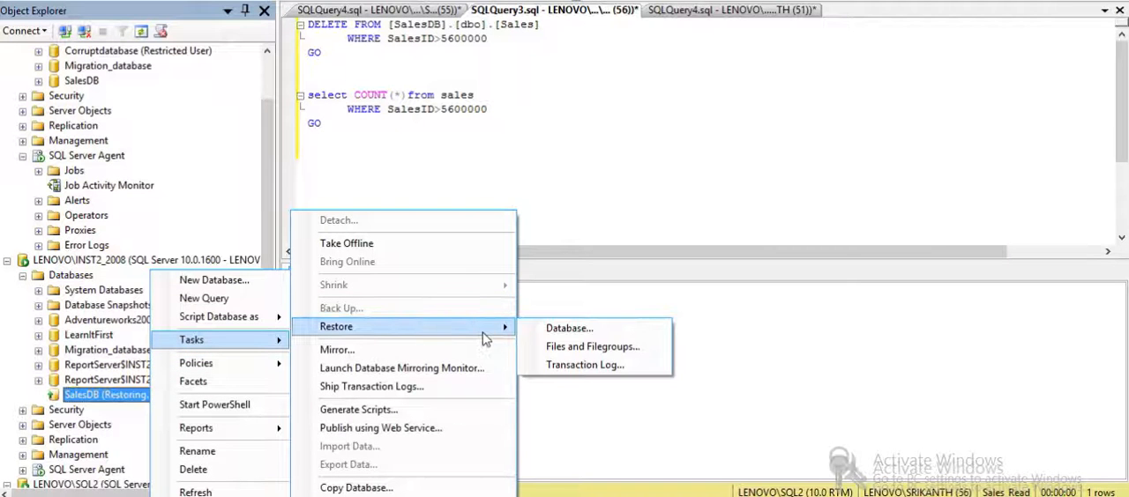
{"action": "left_click", "coordinate": [561, 364]}
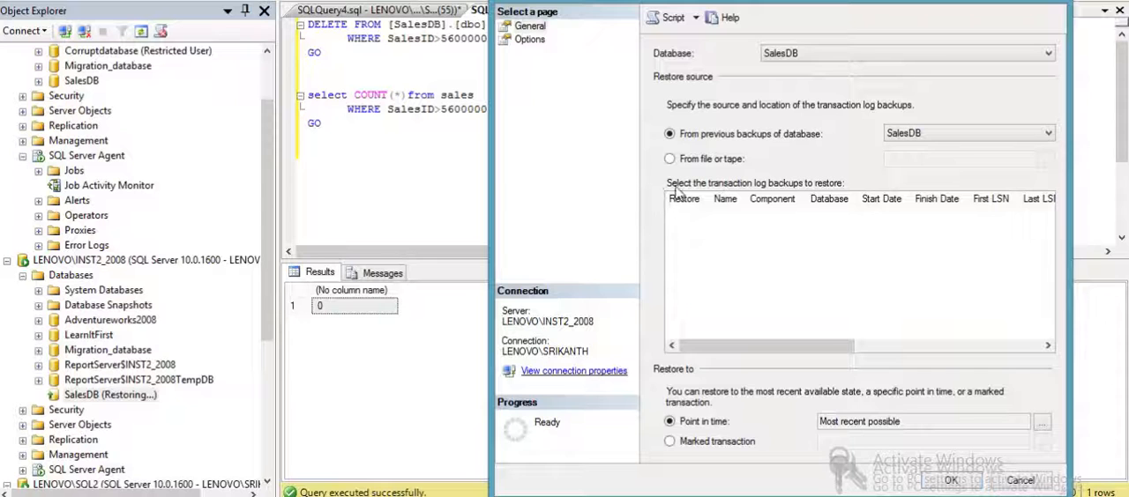
{"action": "left_click", "coordinate": [713, 162]}
{"action": "left_click", "coordinate": [1046, 161]}
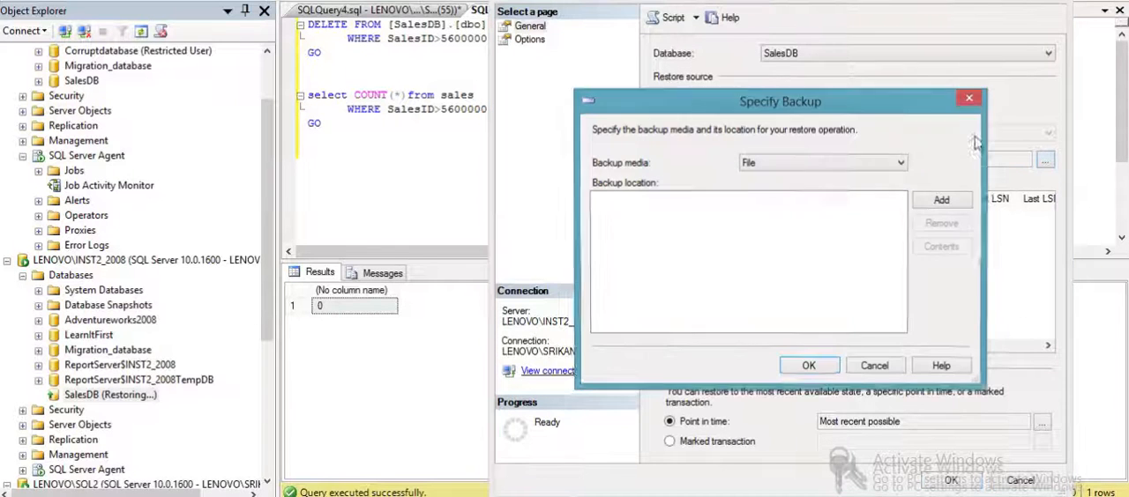
{"action": "left_click", "coordinate": [921, 205]}
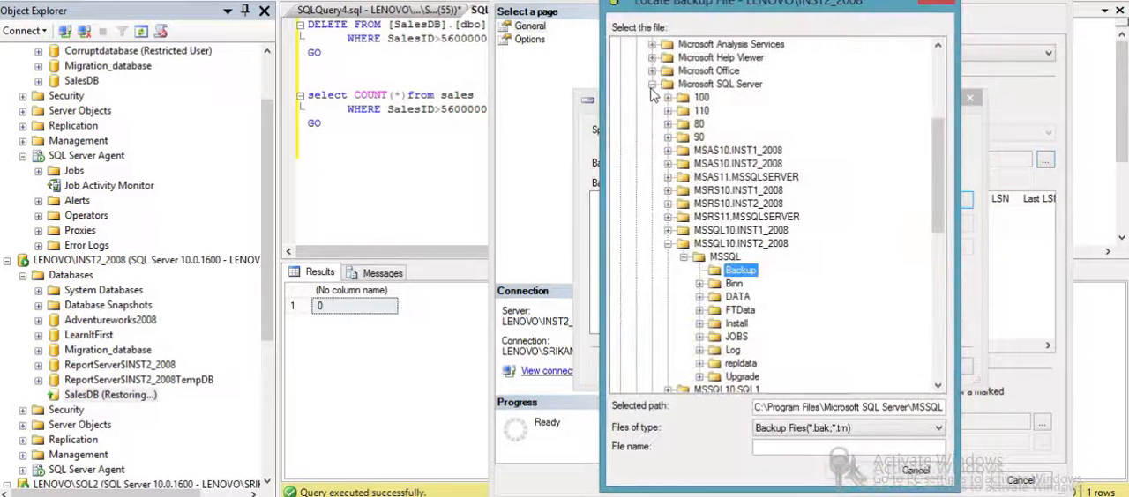
- Choose the log backup SalesDB_20150817091901.trn from C:\SQL\LSBackup as the restore source
{"action": "left_click", "coordinate": [652, 84]}
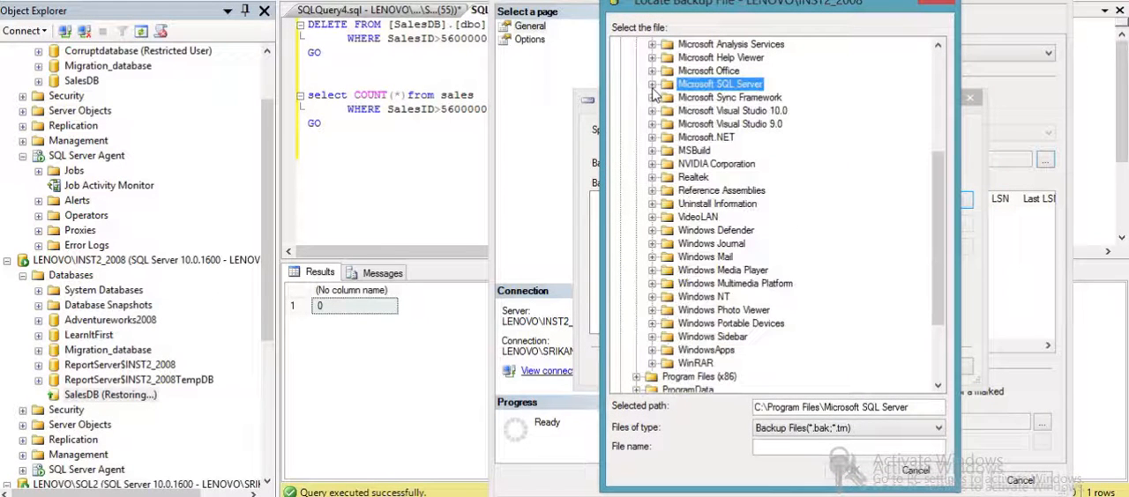
{"action": "left_click", "coordinate": [939, 375]}
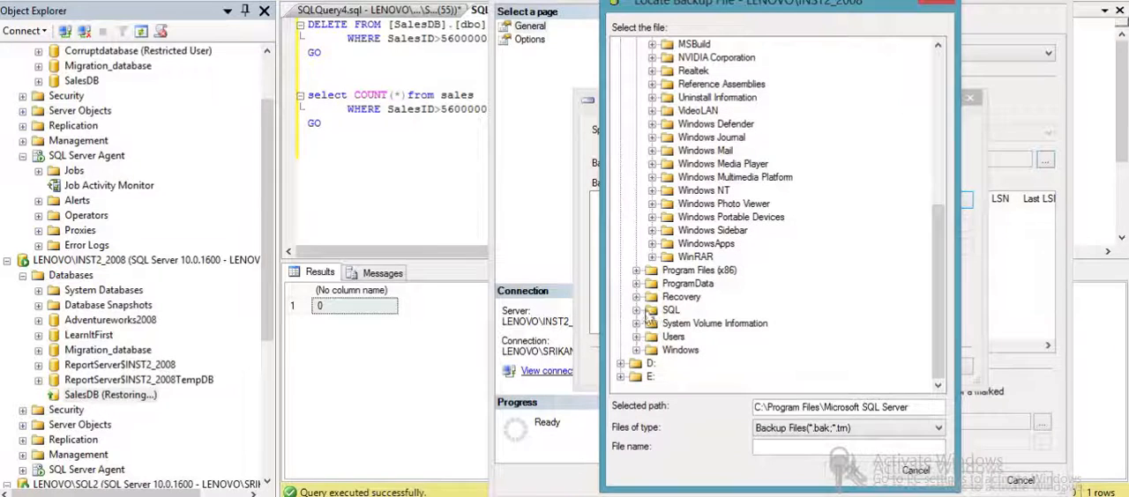
{"action": "left_click", "coordinate": [637, 311]}
{"action": "left_click", "coordinate": [652, 338]}
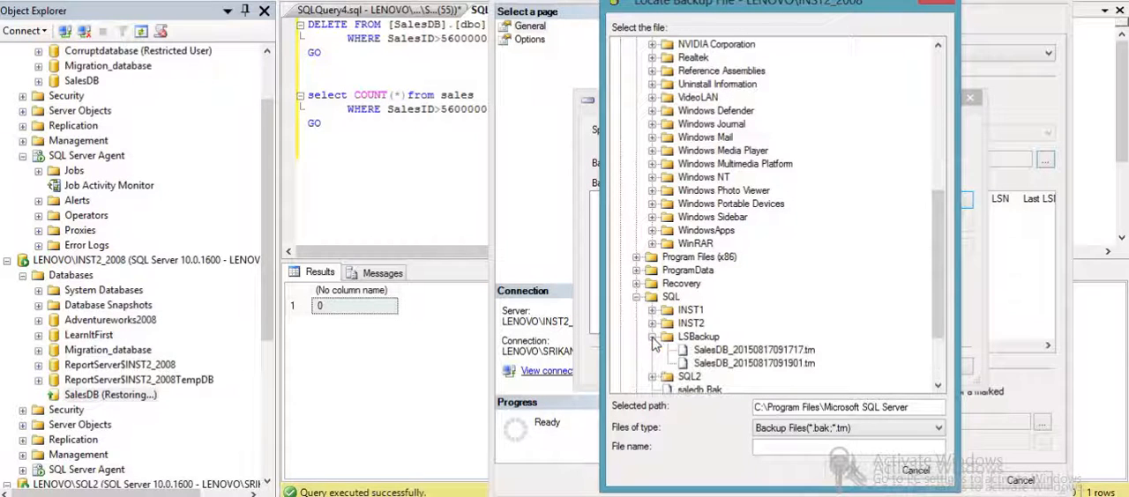
{"action": "left_click", "coordinate": [728, 367]}
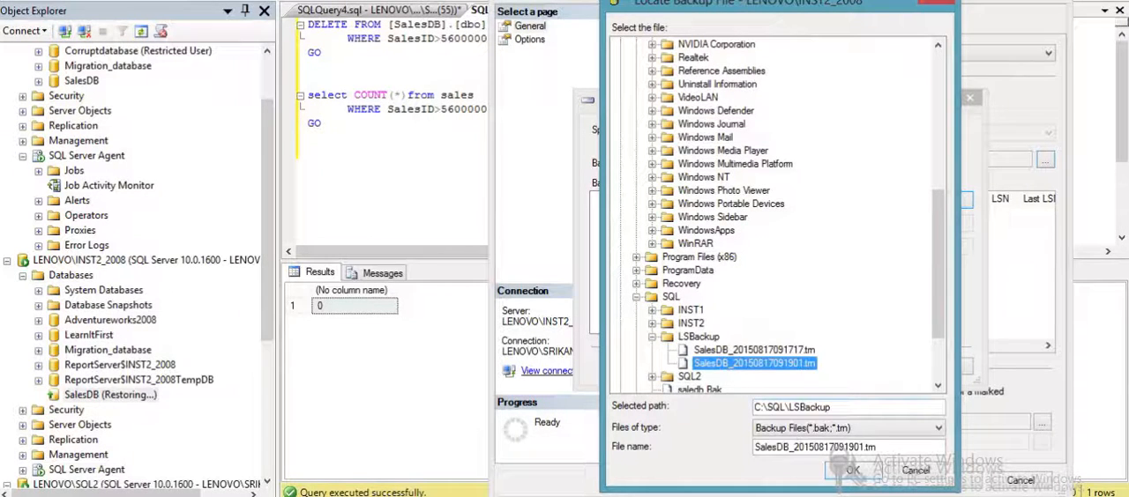
{"action": "left_click", "coordinate": [851, 476]}
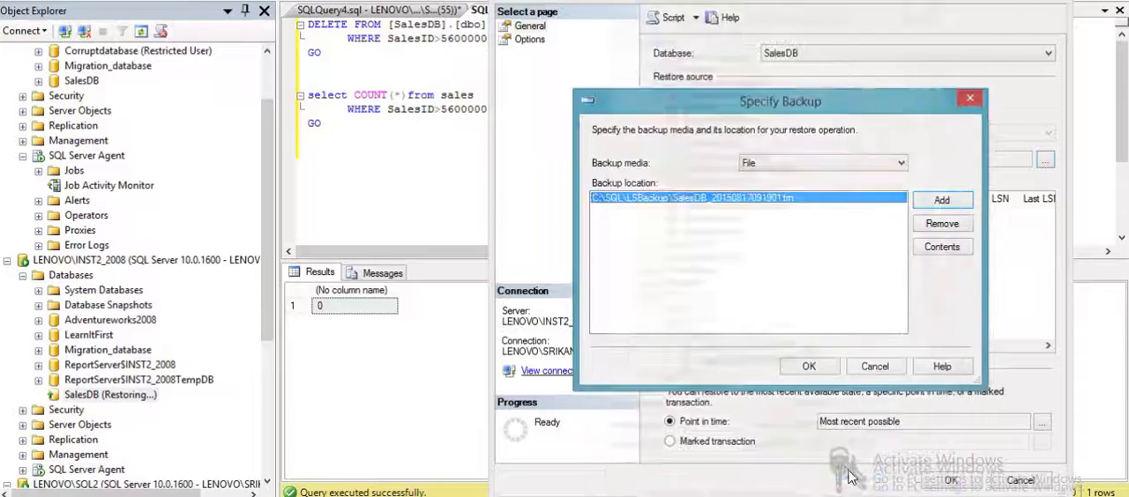
{"action": "left_click", "coordinate": [813, 371]}
- Restore SalesDB on LENOVO\INST2_2008 from SalesDB_20150817091901.trn using the RESTORE WITH NORECOVERY option
{"action": "left_click", "coordinate": [532, 39]}
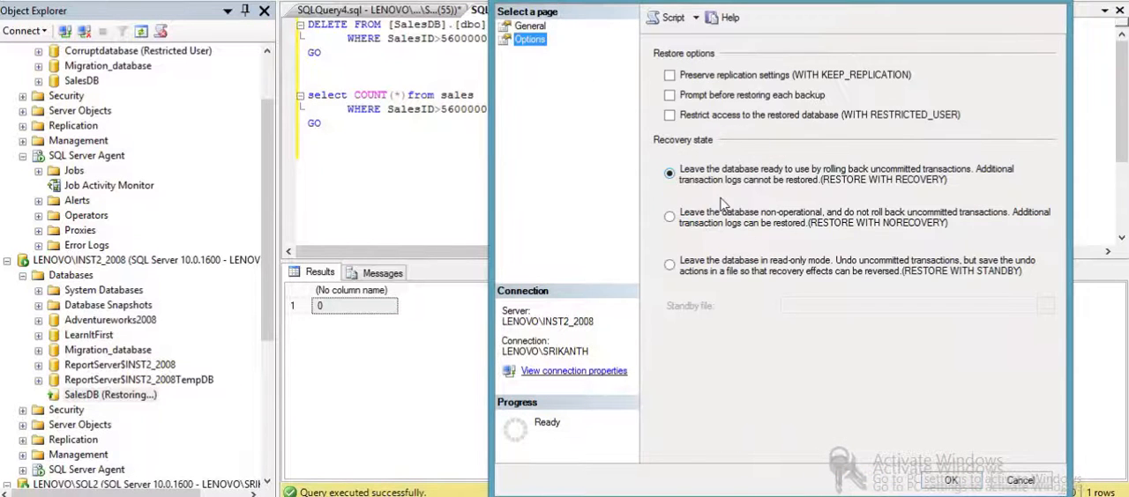
{"action": "left_click", "coordinate": [730, 226]}
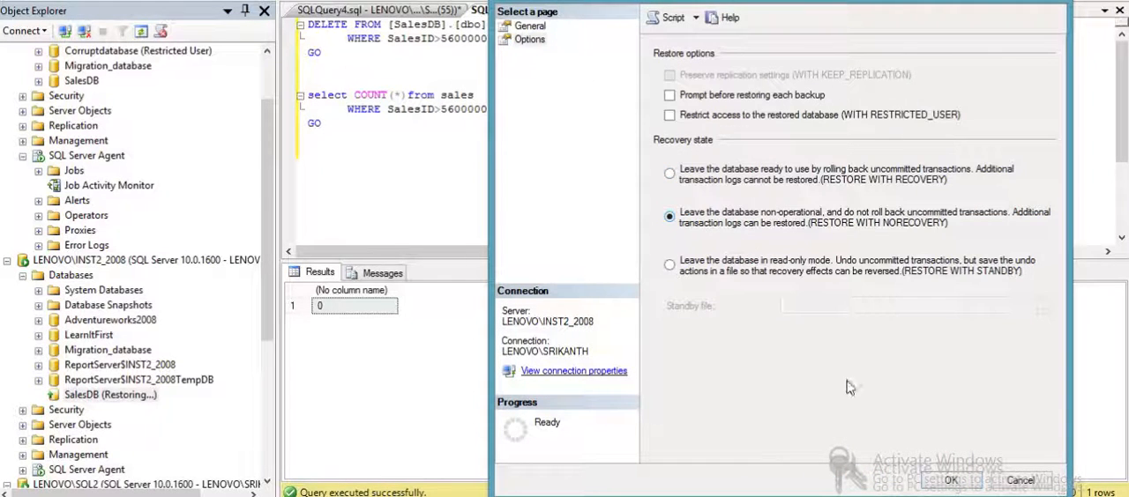
{"action": "left_click", "coordinate": [950, 481]}
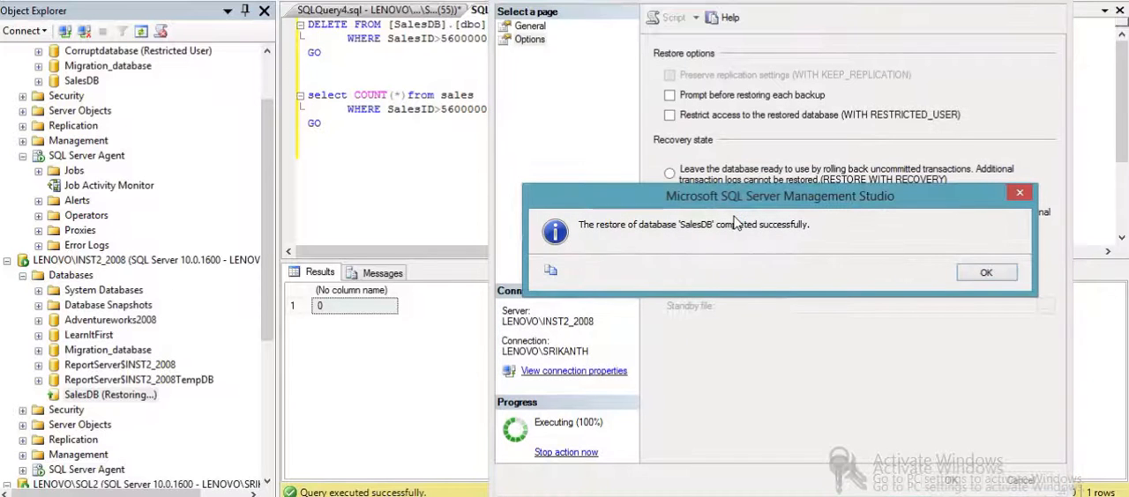
{"action": "left_click", "coordinate": [986, 273]}
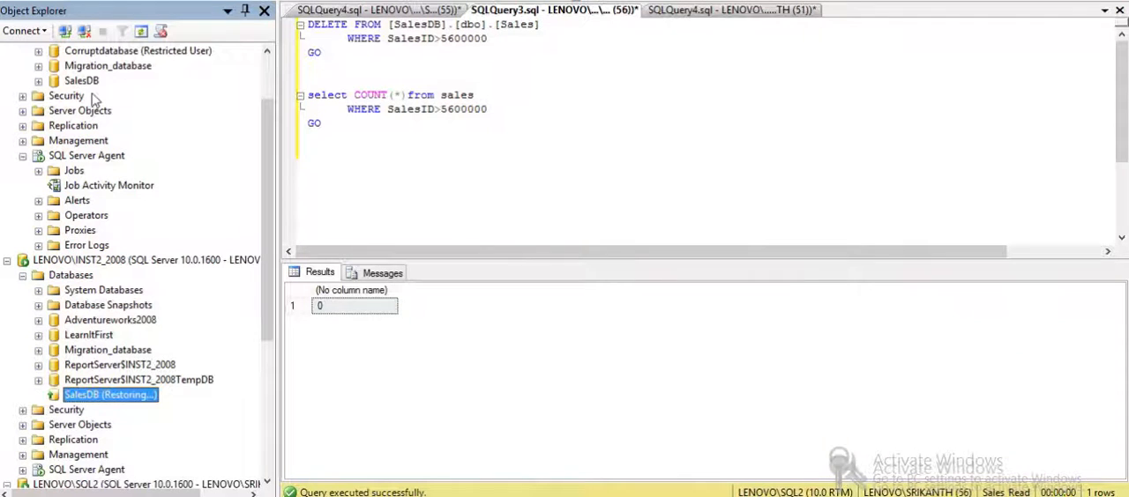
- Open the mirroring properties of SalesDB on LENOVO\INST1_2008 and start the Configure Database Mirroring Security Wizard
{"action": "left_click_drag", "start_coordinate": [268, 141], "coordinate": [267, 74]}
{"action": "left_click", "coordinate": [82, 156]}
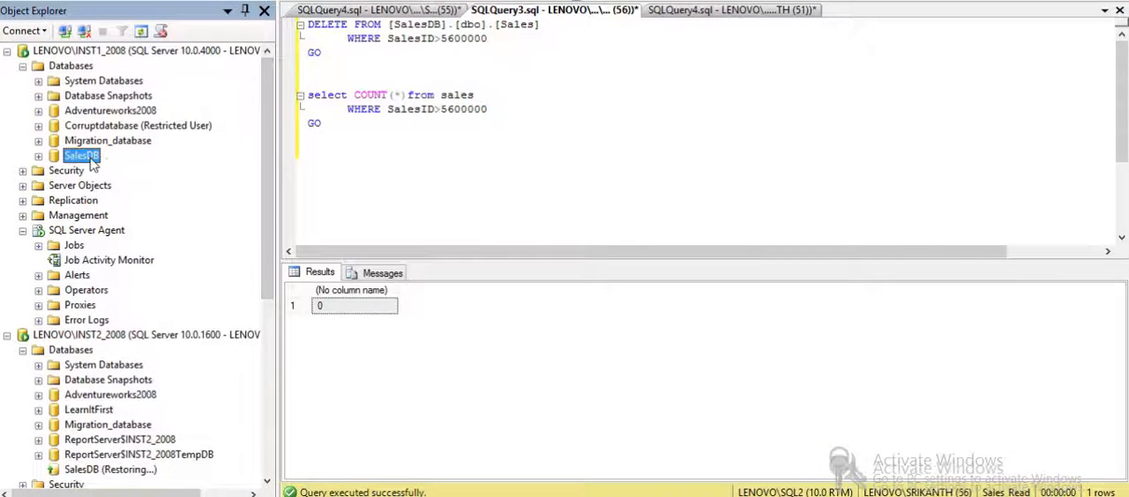
{"action": "right_click", "coordinate": [92, 163]}
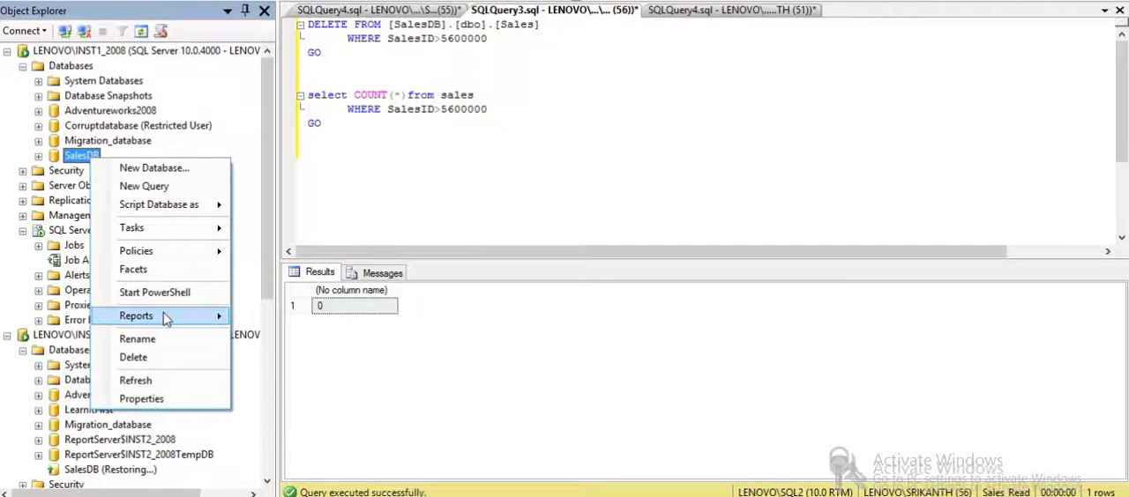
{"action": "mouse_move", "coordinate": [214, 236]}
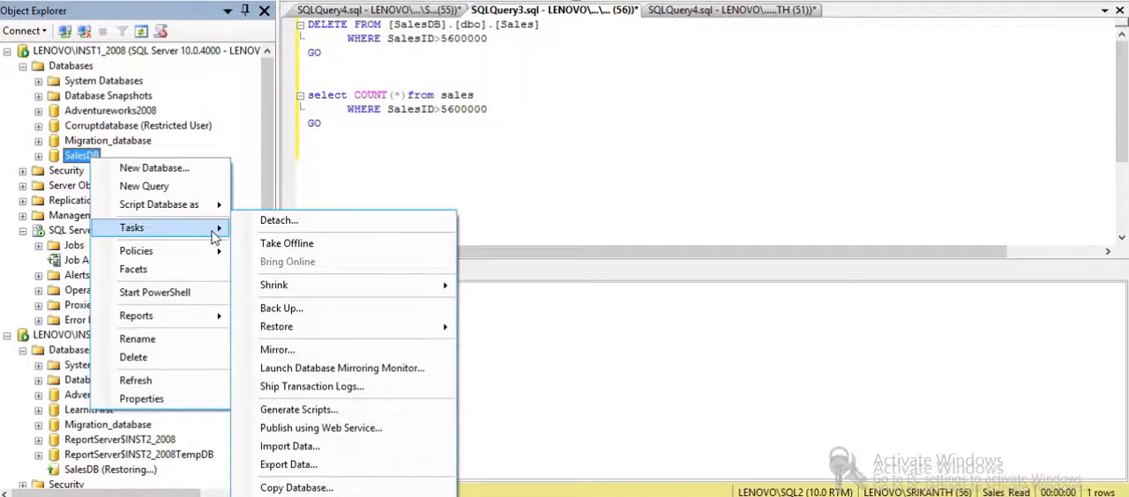
{"action": "left_click", "coordinate": [177, 399]}
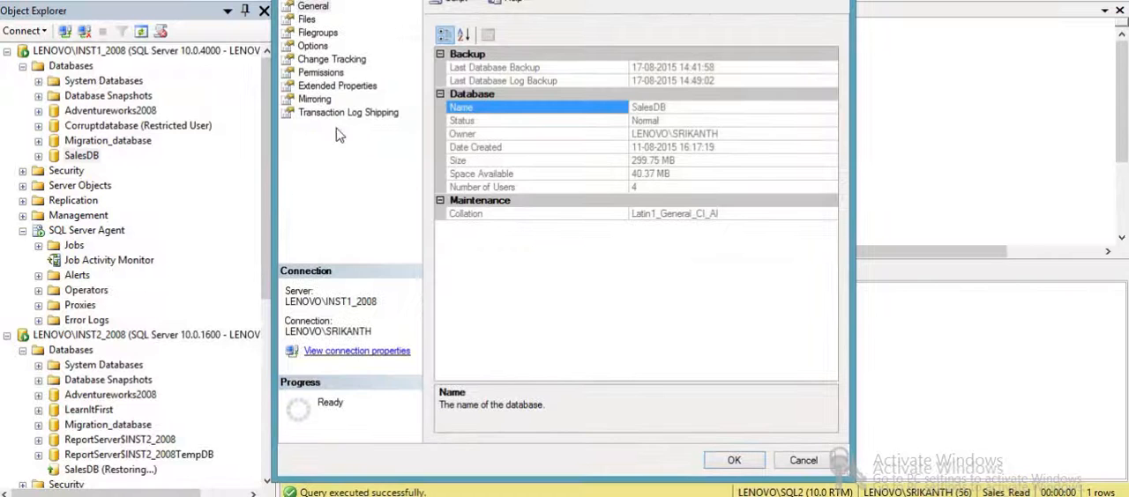
{"action": "left_click", "coordinate": [316, 99]}
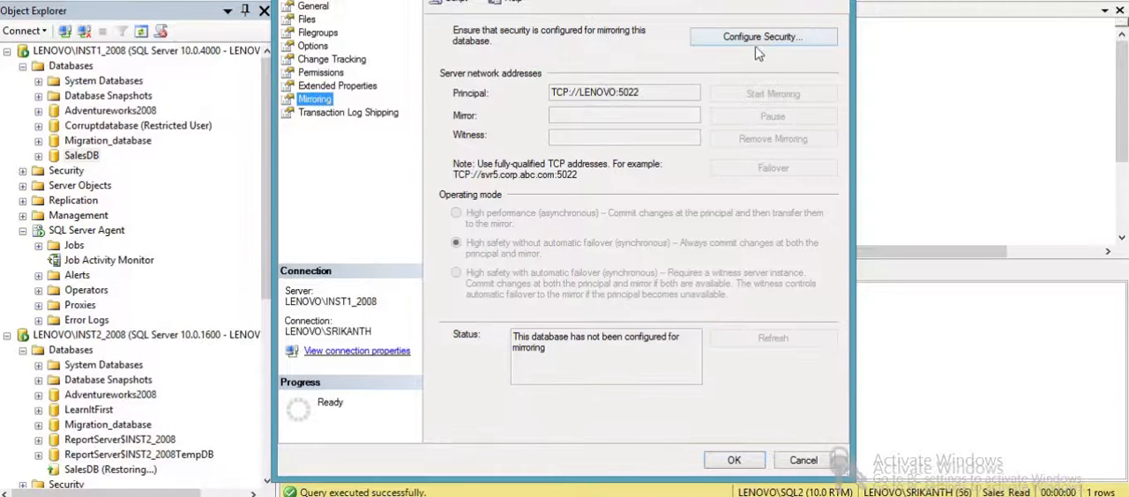
{"action": "left_click", "coordinate": [764, 39]}
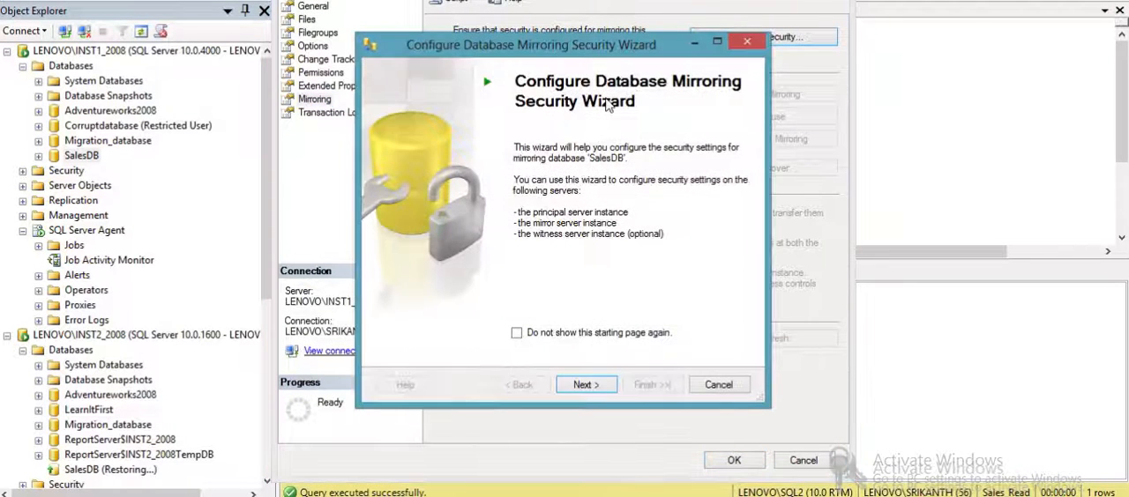
- Configure mirroring security without a witness server and accept LENOVO\INST1_2008 as the principal instance with its existing endpoint
{"action": "left_click", "coordinate": [585, 384]}
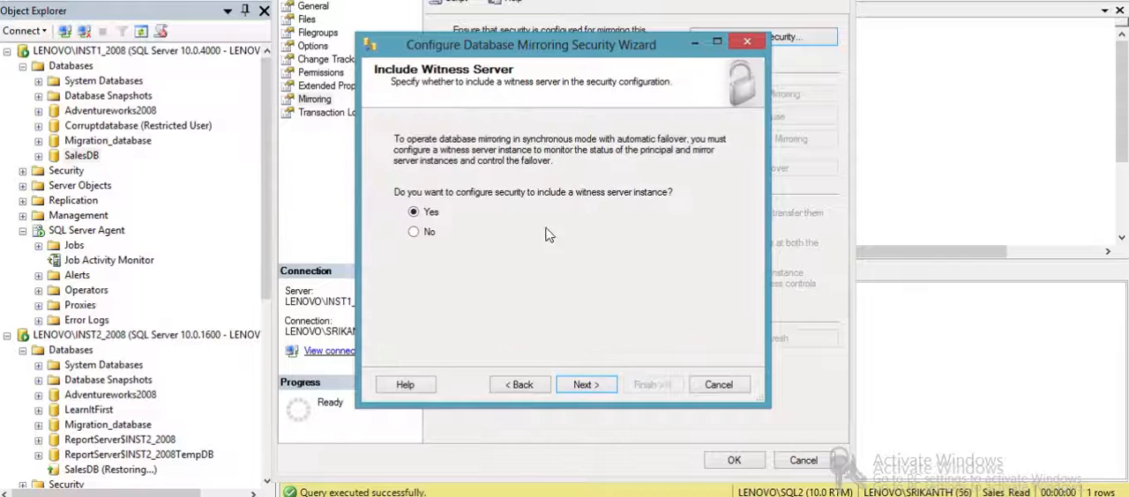
{"action": "left_click", "coordinate": [432, 233]}
{"action": "left_click", "coordinate": [585, 392]}
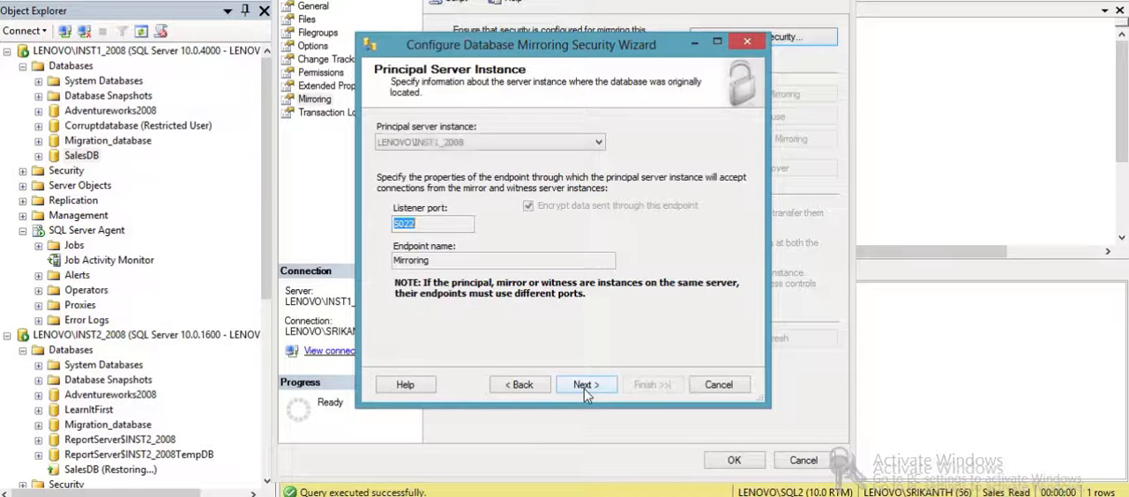
{"action": "left_click", "coordinate": [598, 392]}
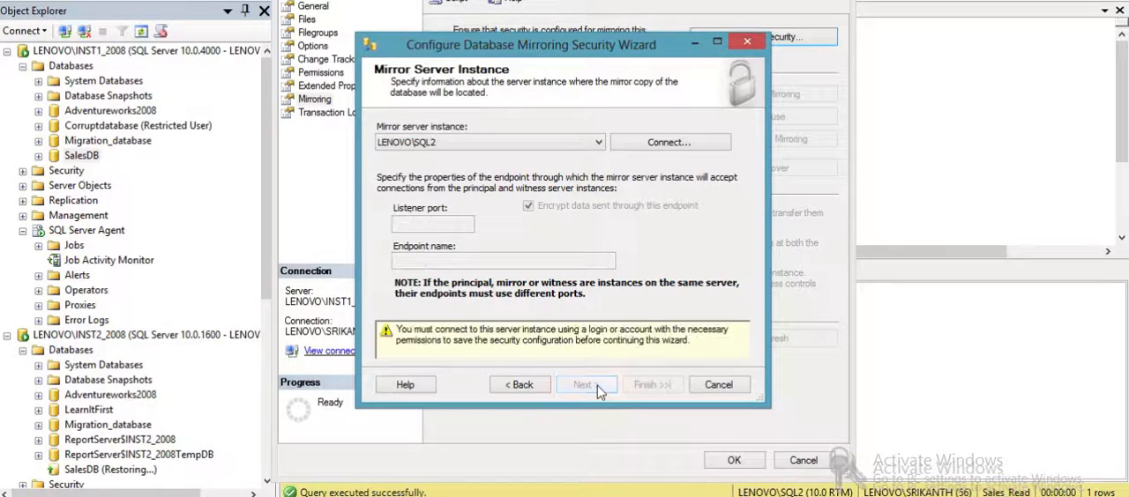
- Set LENOVO\INST2_2008 as the mirror server instance, connecting with Windows Authentication, and proceed to the wizard's summary
{"action": "left_click", "coordinate": [599, 142]}
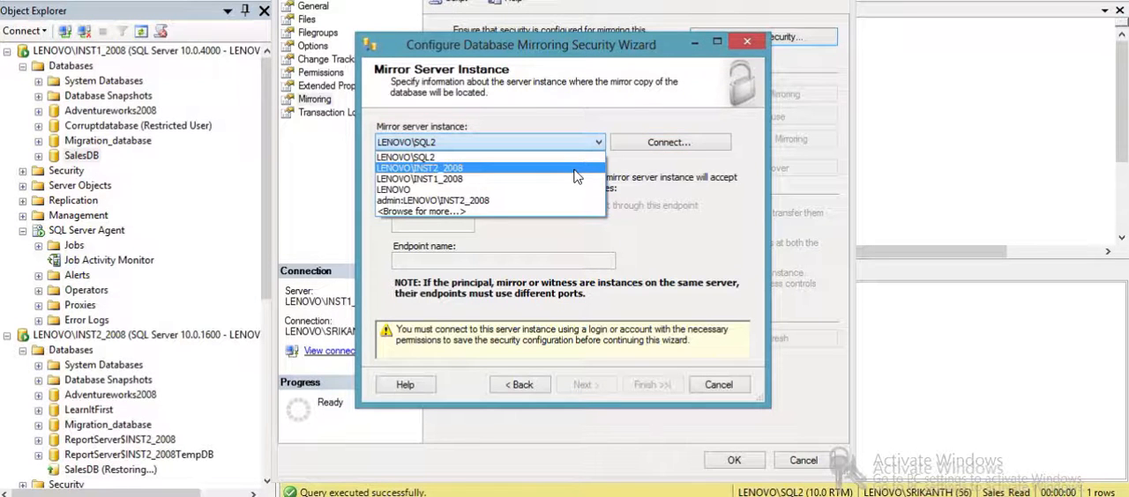
{"action": "left_click", "coordinate": [574, 167]}
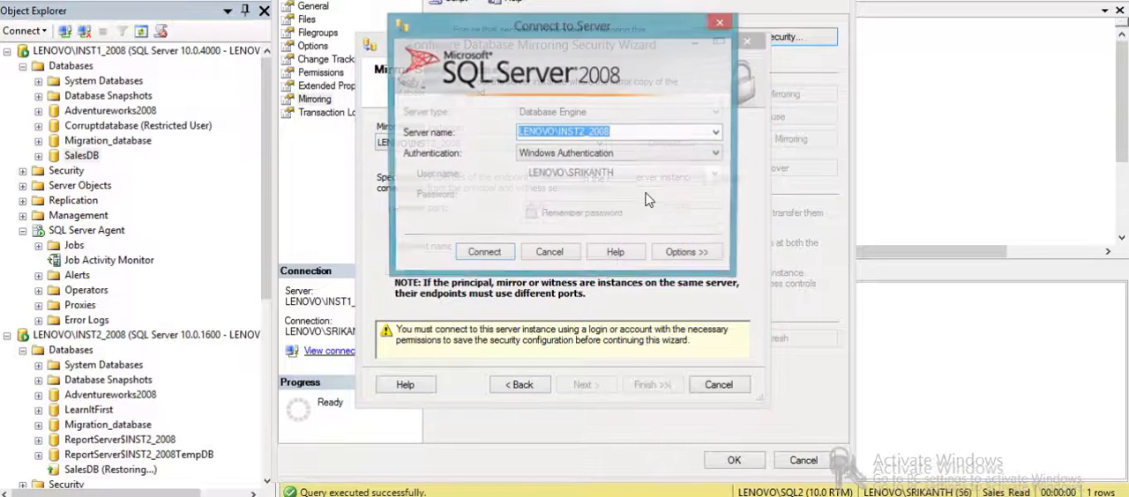
{"action": "left_click", "coordinate": [484, 254]}
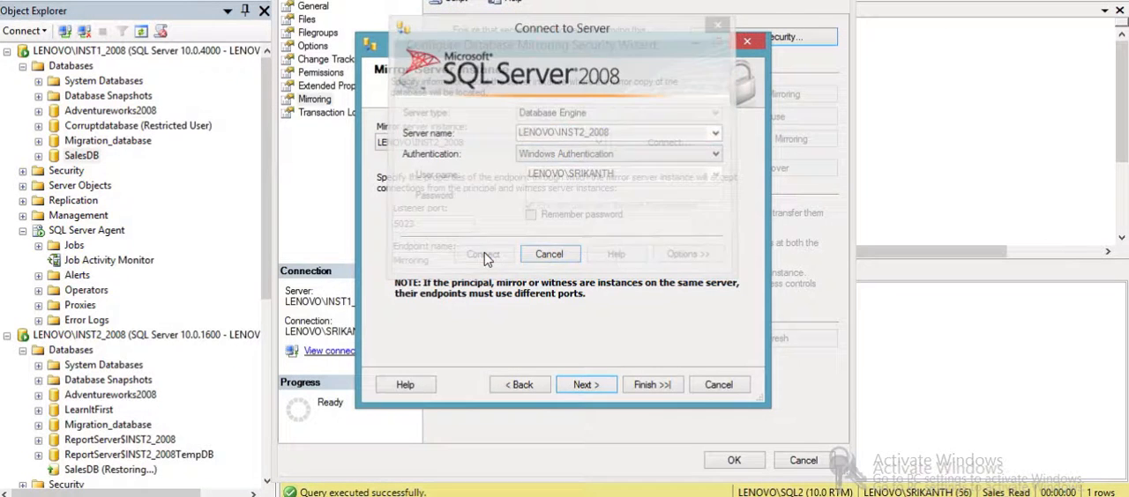
{"action": "left_click", "coordinate": [580, 393]}
{"action": "left_click", "coordinate": [591, 395]}
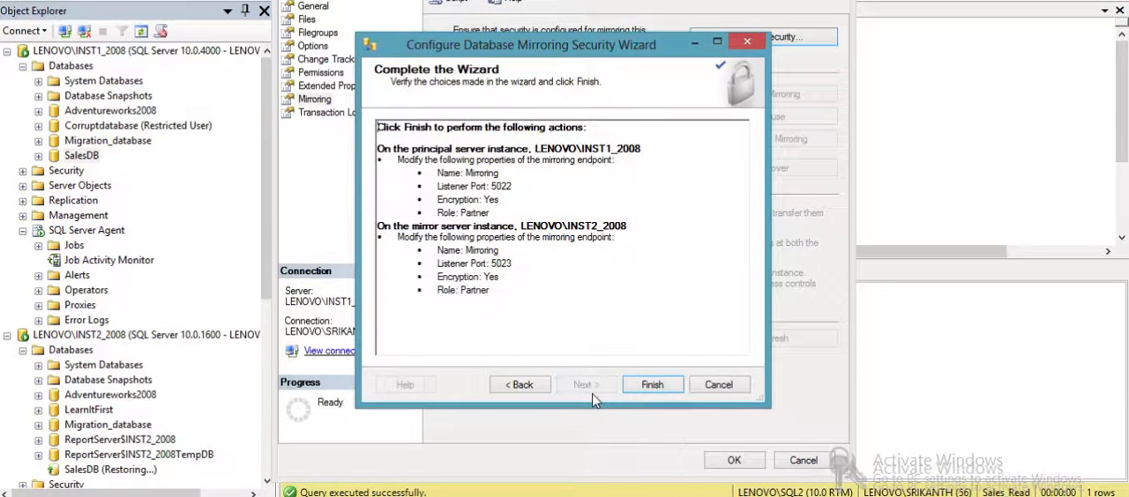
- Finish configuring the mirroring endpoints, start mirroring for SalesDB, and refresh its status before closing the properties
{"action": "left_click", "coordinate": [650, 388]}
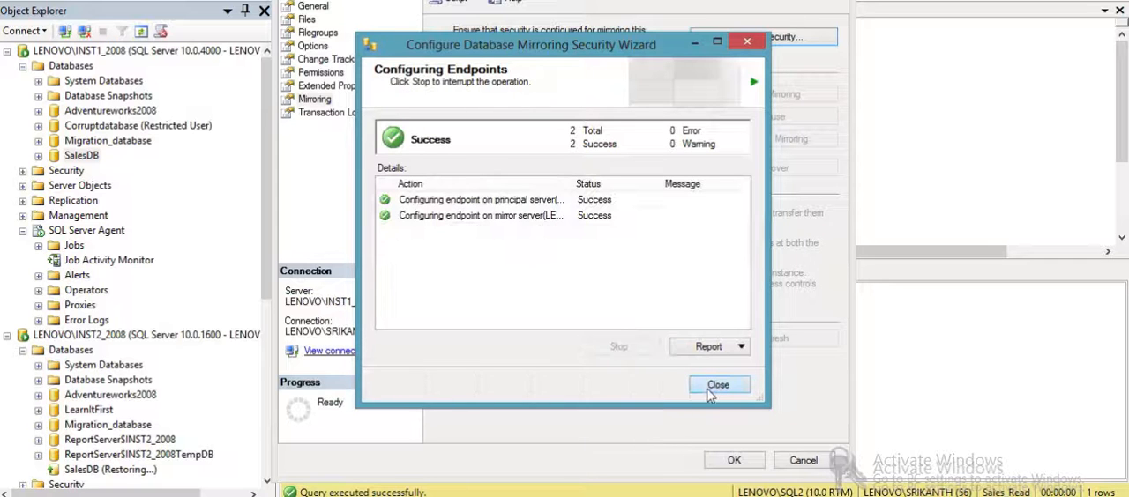
{"action": "left_click", "coordinate": [716, 386]}
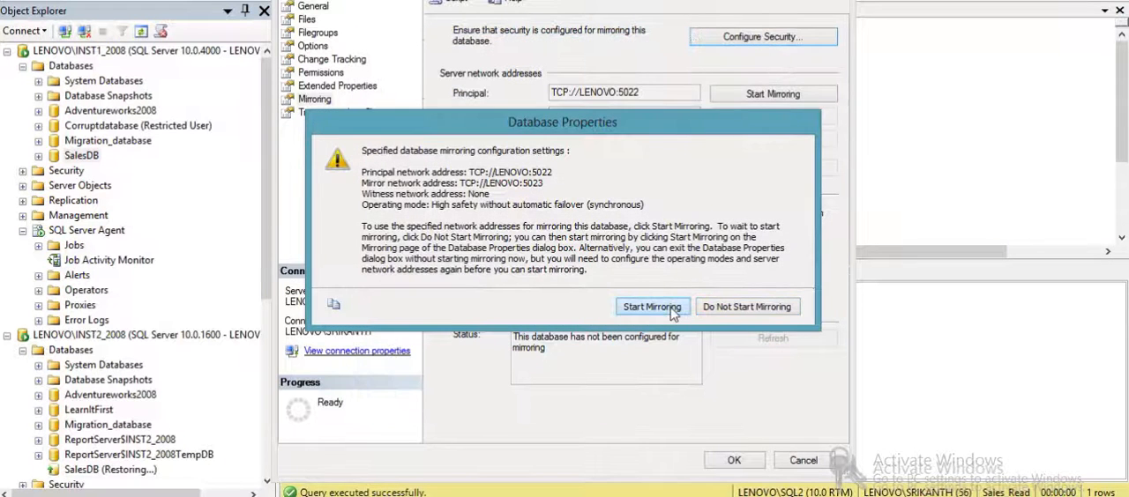
{"action": "left_click", "coordinate": [670, 307]}
{"action": "left_click", "coordinate": [711, 273]}
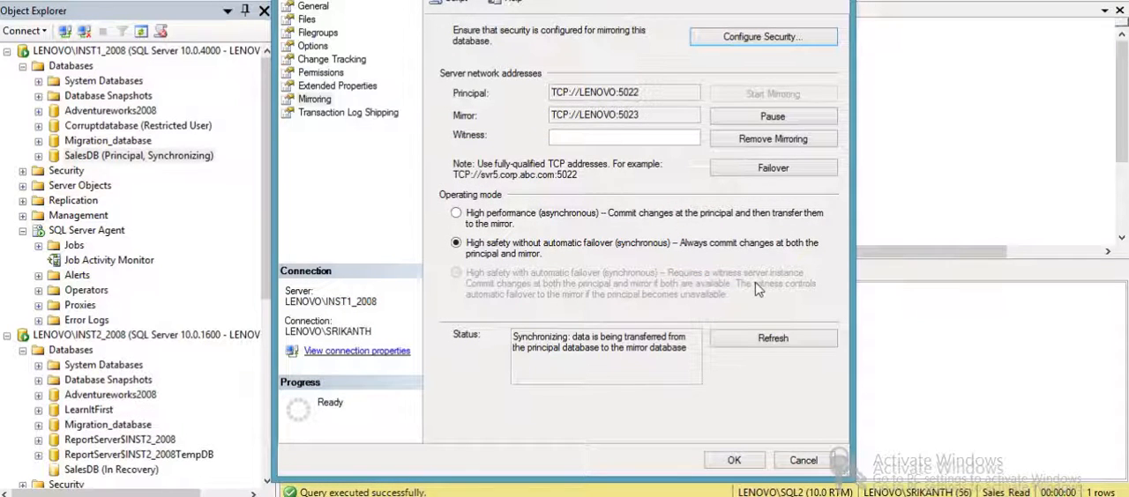
{"action": "left_click", "coordinate": [759, 337]}
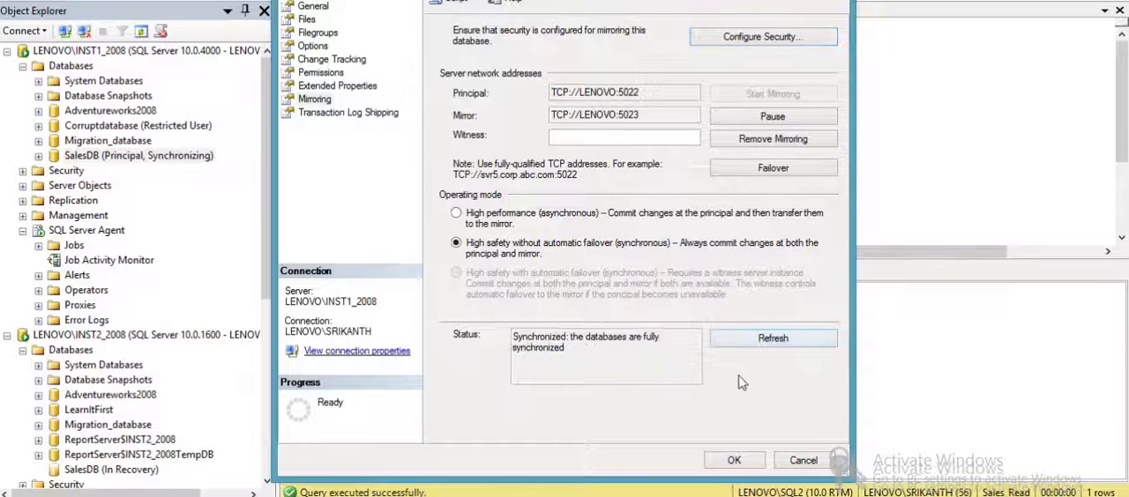
{"action": "left_click", "coordinate": [737, 460]}
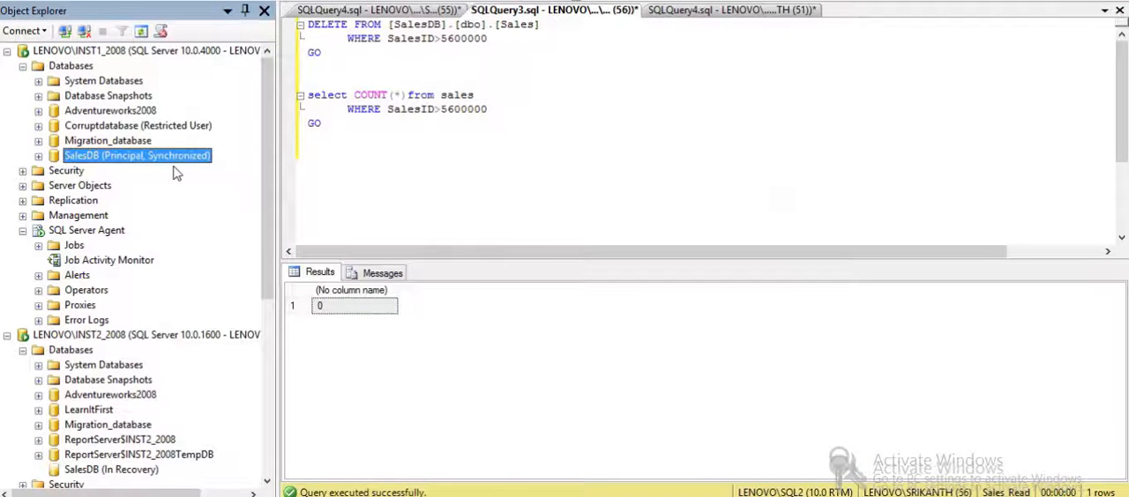
- Refresh SalesDB on both LENOVO\INST1_2008 and LENOVO\INST2_2008 to check their mirroring states
{"action": "right_click", "coordinate": [165, 166]}
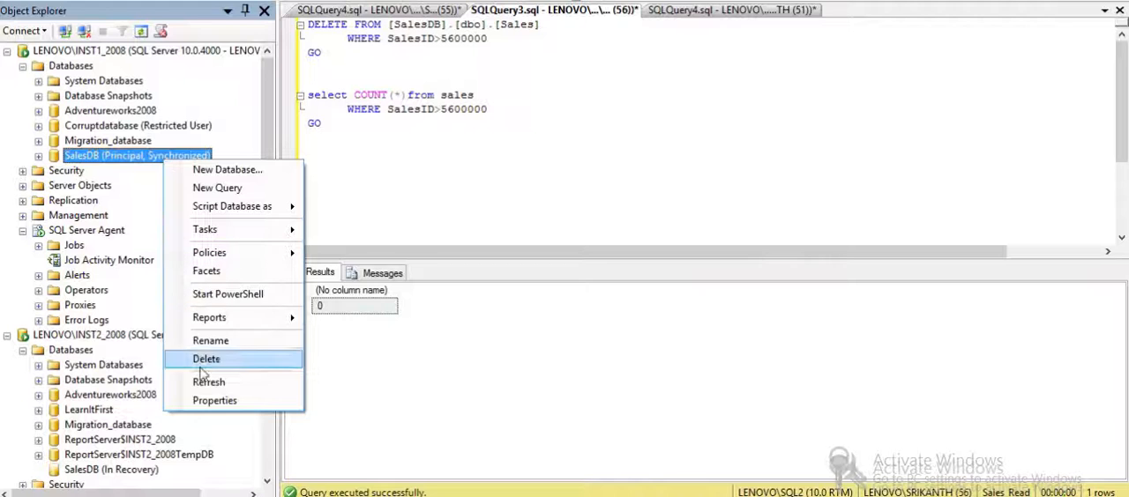
{"action": "left_click", "coordinate": [208, 382]}
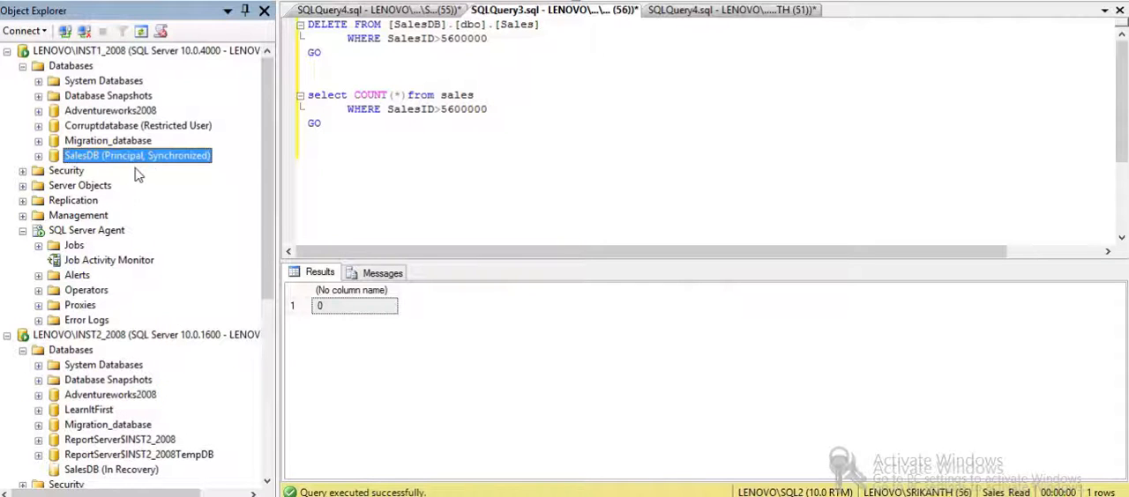
{"action": "left_click_drag", "start_coordinate": [261, 221], "coordinate": [260, 346]}
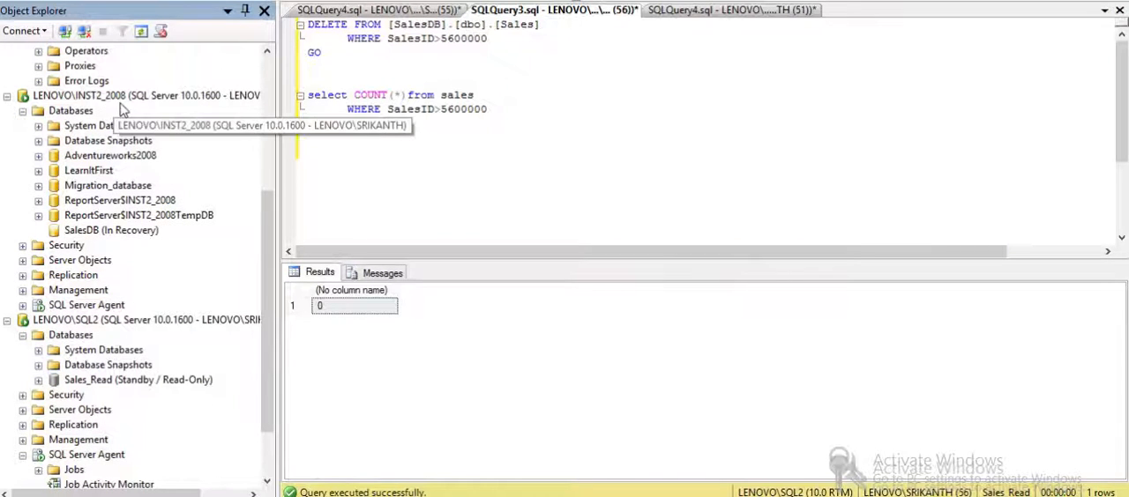
{"action": "right_click", "coordinate": [97, 232]}
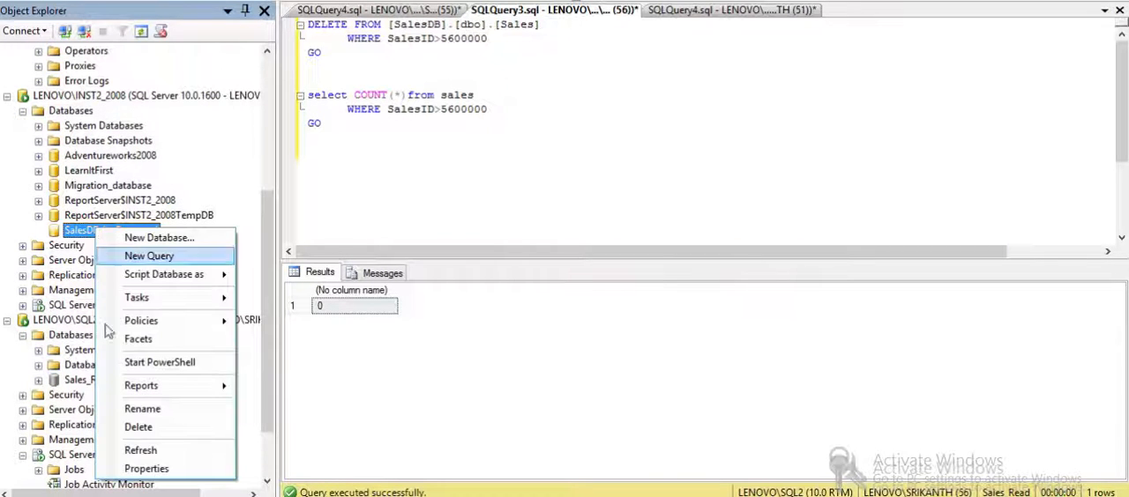
{"action": "left_click", "coordinate": [131, 452]}
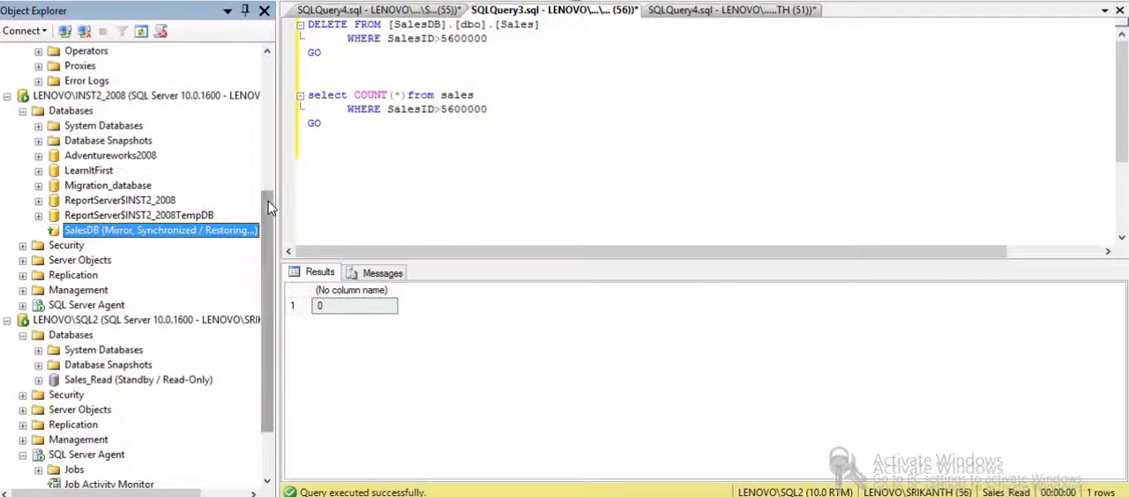
{"action": "left_click_drag", "start_coordinate": [268, 207], "coordinate": [277, 74]}
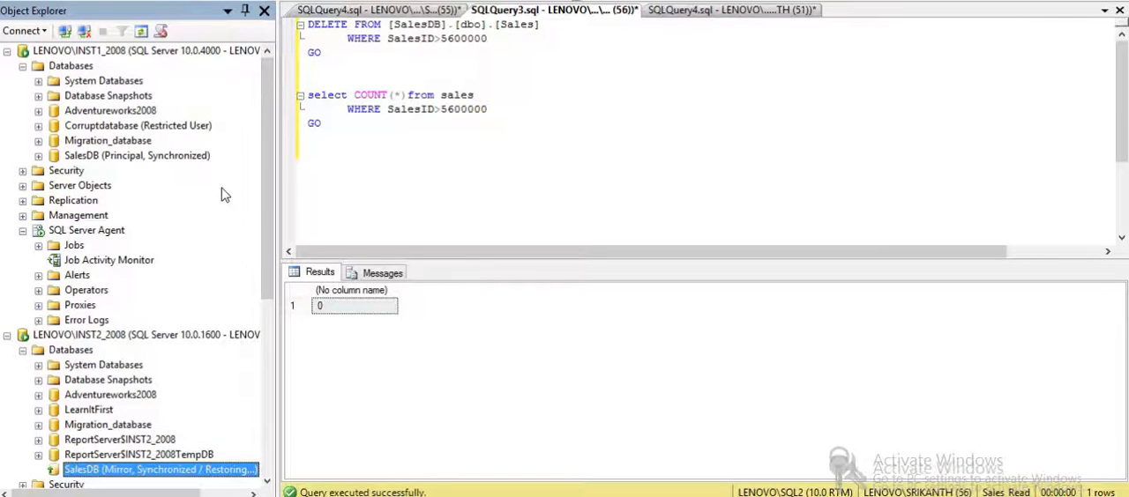
- Fail over SalesDB mirroring from LENOVO\INST1_2008 to the mirror database and refresh SalesDB on LENOVO\INST1_2008
{"action": "left_click_drag", "start_coordinate": [268, 182], "coordinate": [280, 142]}
{"action": "right_click", "coordinate": [142, 163]}
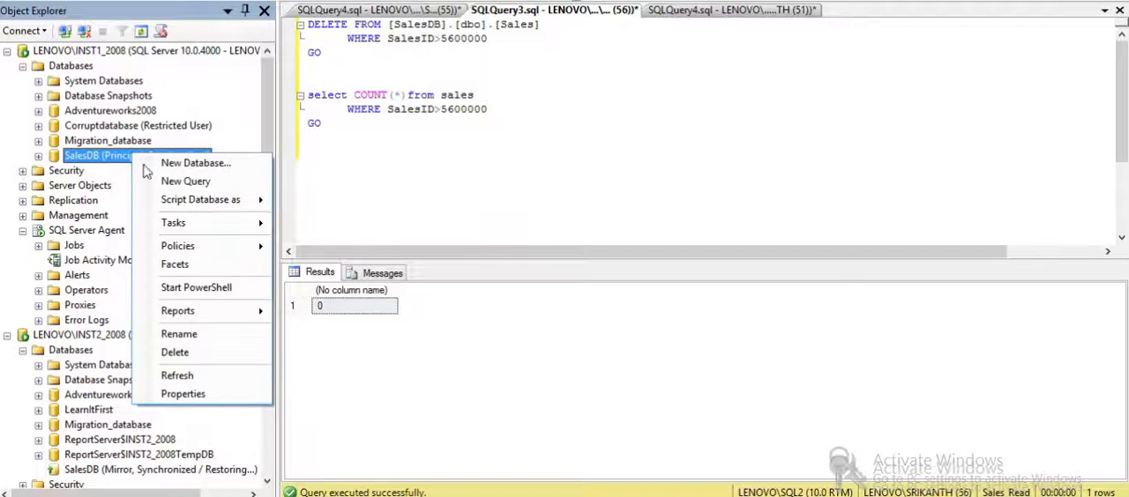
{"action": "left_click", "coordinate": [208, 396]}
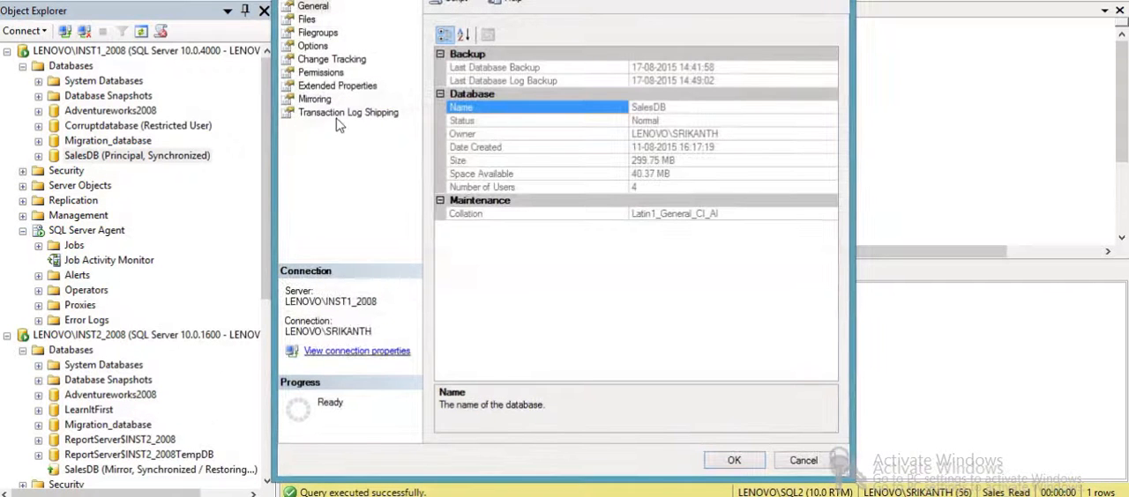
{"action": "left_click", "coordinate": [317, 100]}
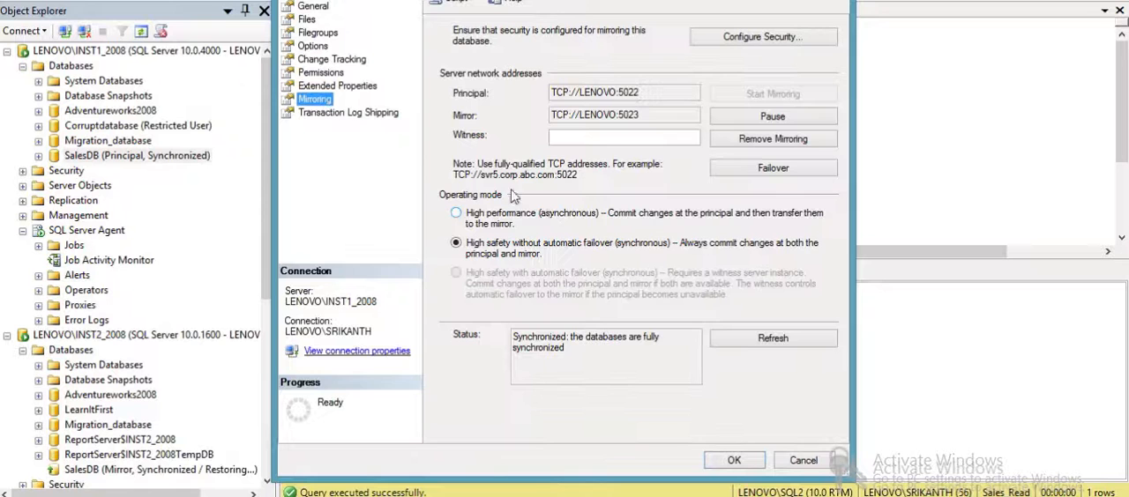
{"action": "left_click", "coordinate": [785, 168]}
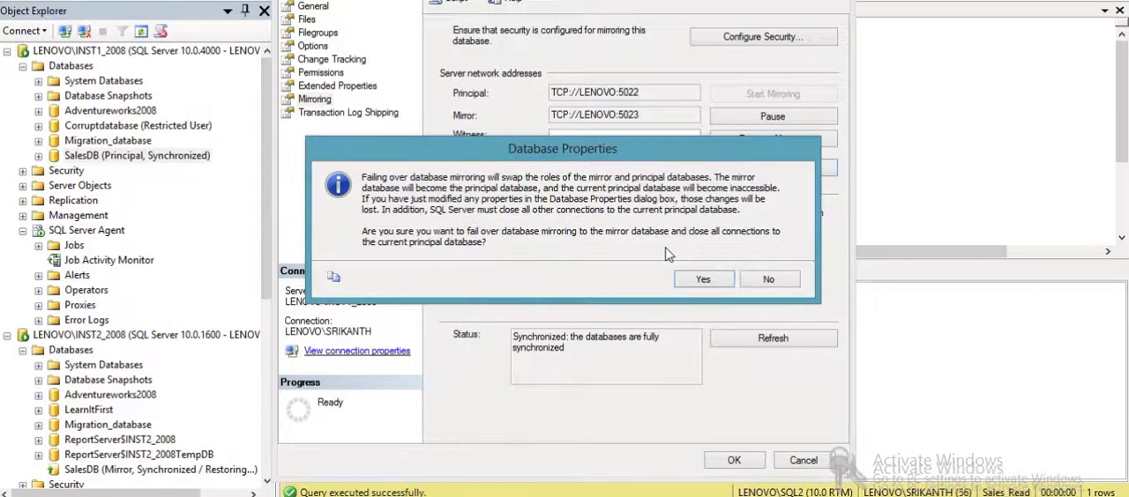
{"action": "left_click", "coordinate": [715, 276]}
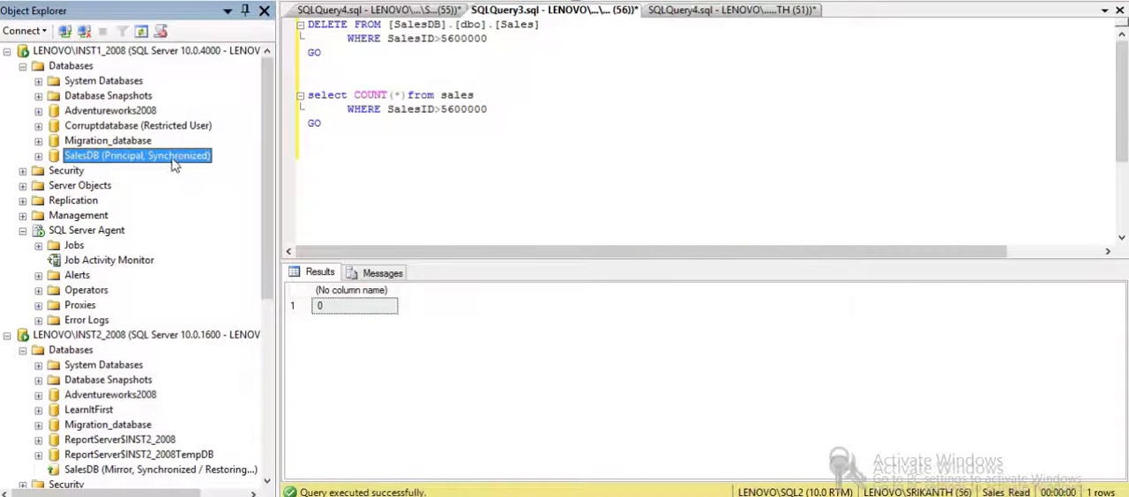
{"action": "right_click", "coordinate": [173, 160]}
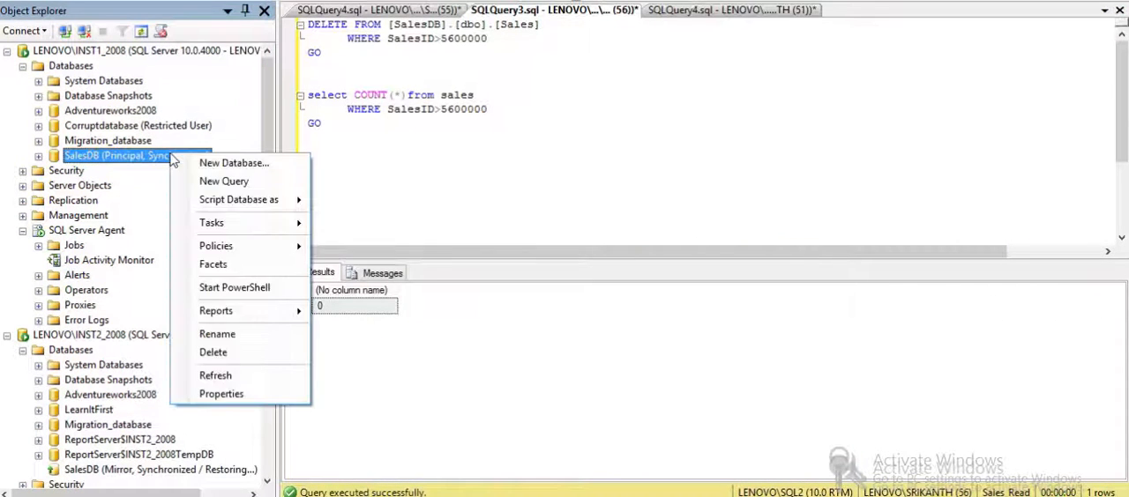
{"action": "left_click", "coordinate": [213, 376]}
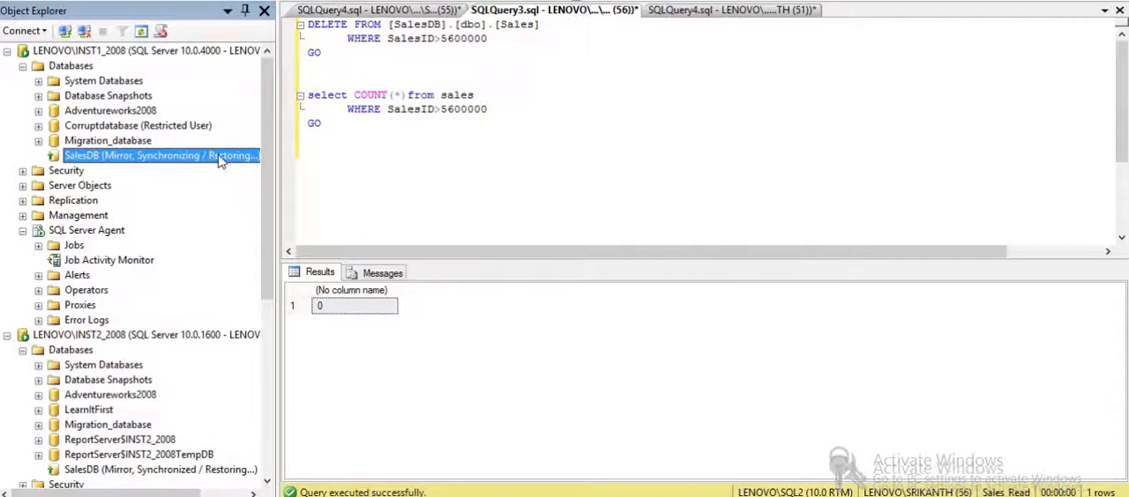
- Refresh SalesDB on LENOVO\INST2_2008 and LENOVO\INST1_2008 to check the mirroring roles after the failover
{"action": "right_click", "coordinate": [128, 475]}
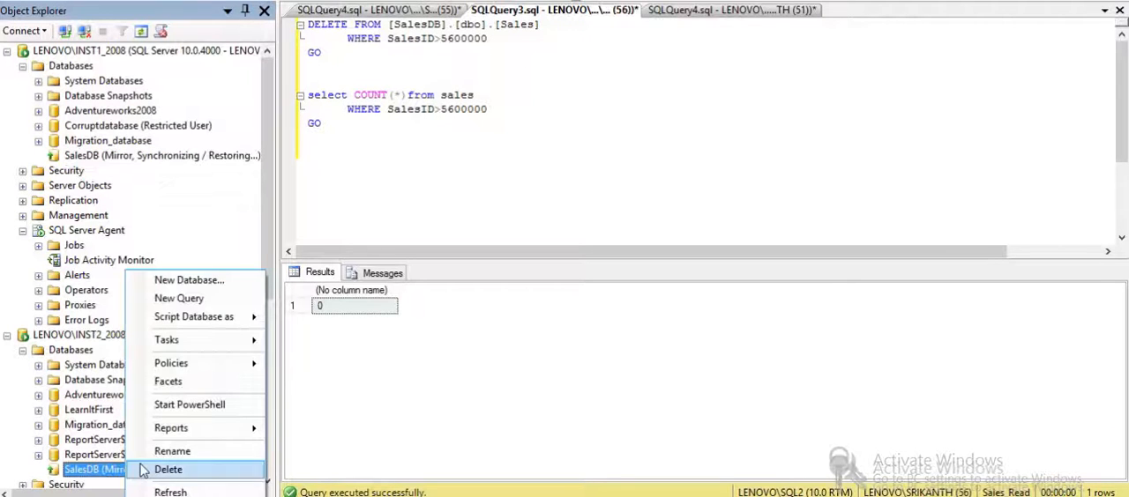
{"action": "left_click", "coordinate": [188, 490]}
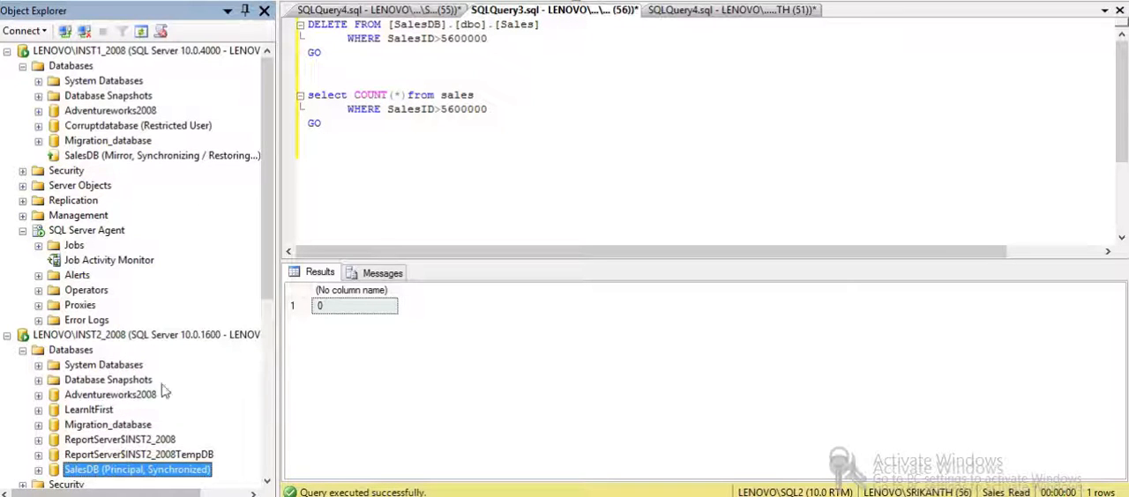
{"action": "right_click", "coordinate": [202, 156]}
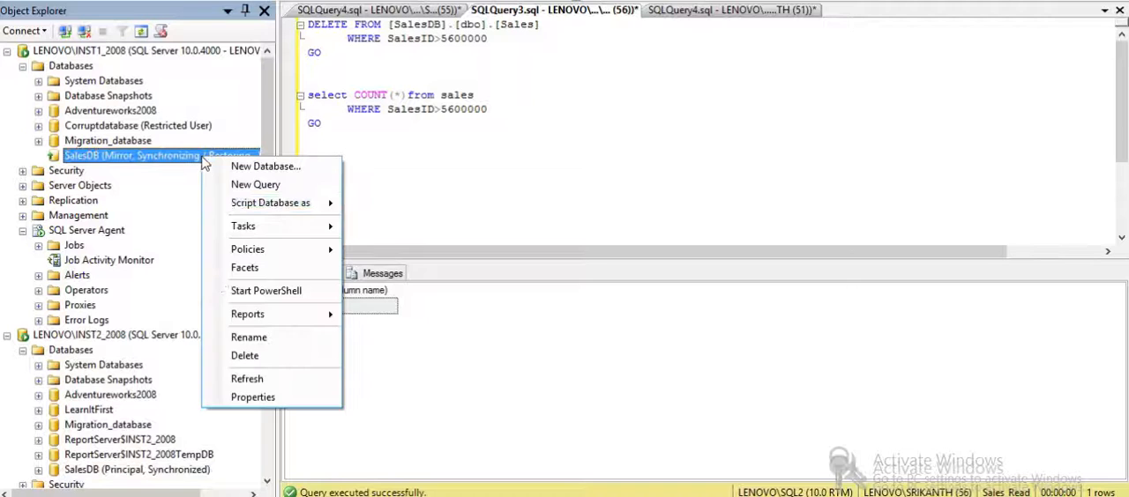
{"action": "left_click", "coordinate": [251, 379]}
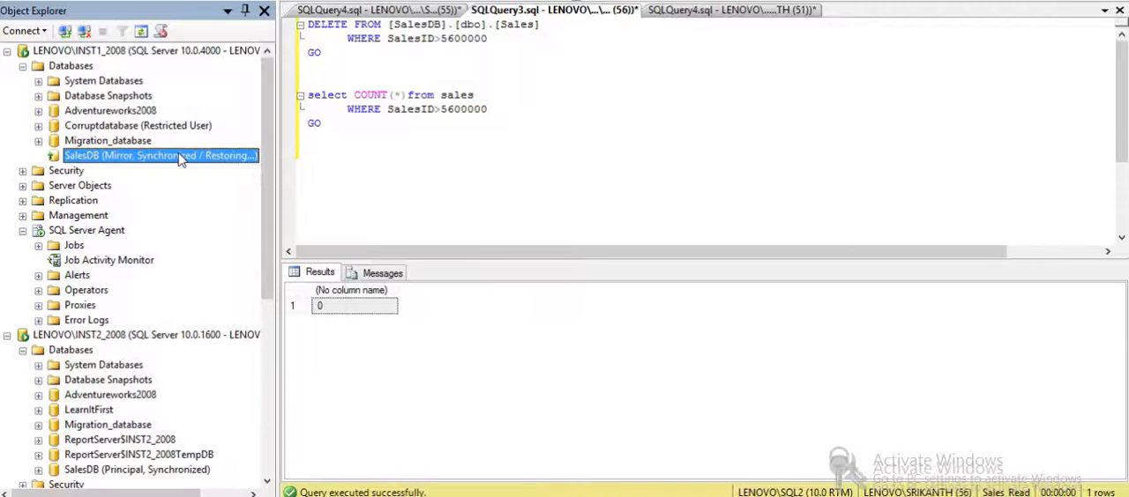
- Examine the SalesDB mirroring states on LENOVO\INST1_2008 and LENOVO\INST2_2008 and the Sales_Read standby database on LENOVO\SQL2
{"action": "left_click", "coordinate": [167, 470]}
{"action": "mouse_move", "coordinate": [263, 265]}
{"action": "left_mouse_down"}
{"action": "mouse_move", "coordinate": [269, 342]}
{"action": "mouse_move", "coordinate": [272, 269]}
{"action": "left_mouse_up"}
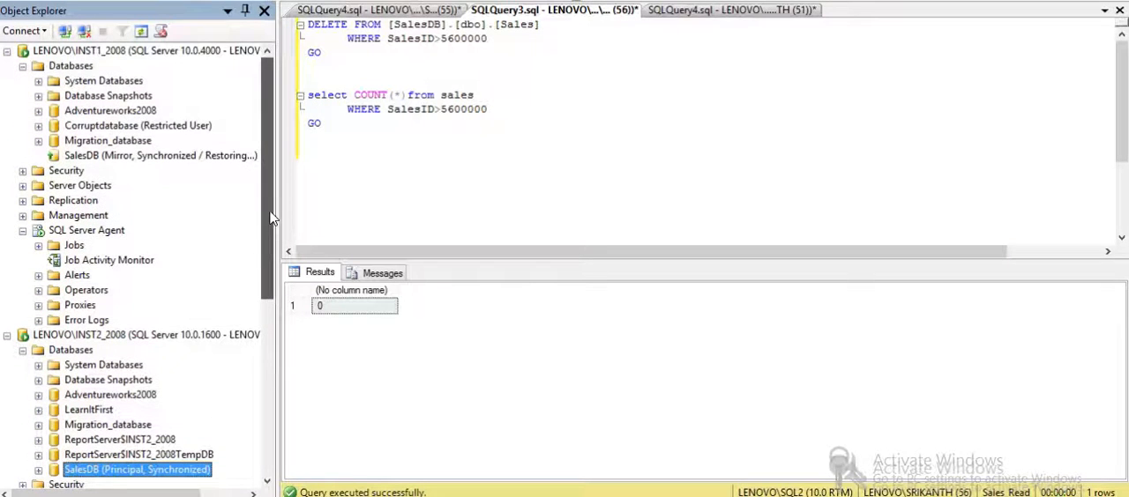
{"action": "left_click", "coordinate": [103, 162]}
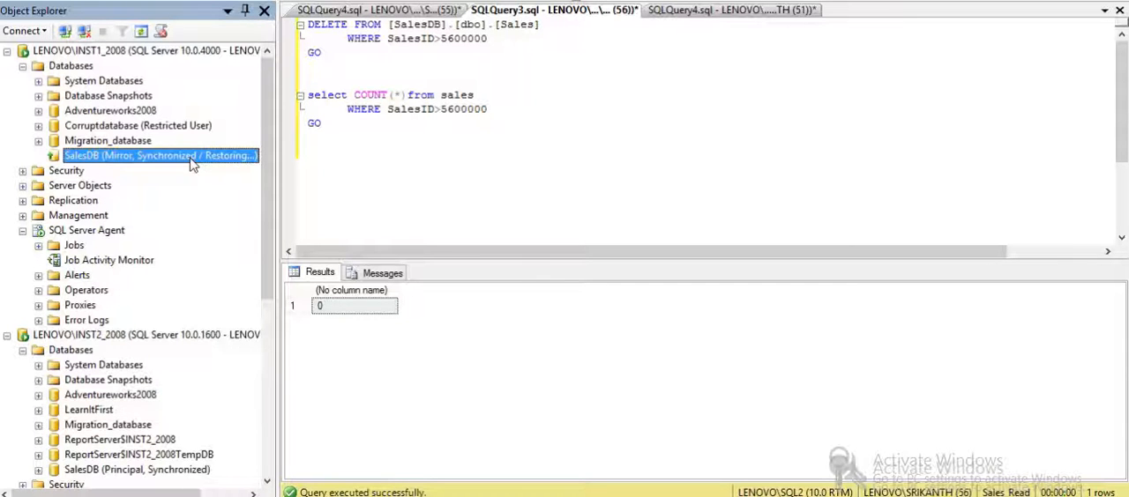
{"action": "left_click_drag", "start_coordinate": [265, 291], "coordinate": [268, 490]}
{"action": "left_click", "coordinate": [146, 245]}
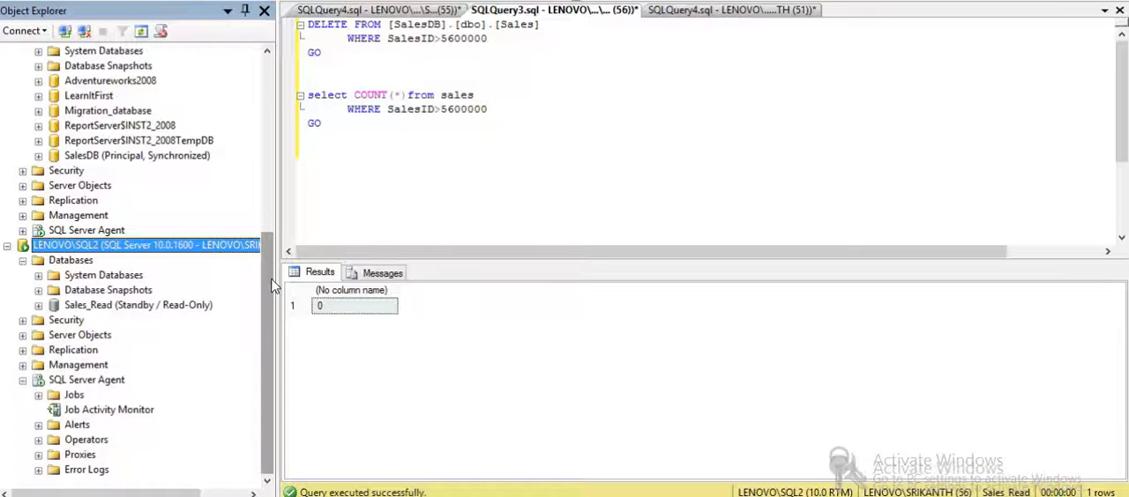
{"action": "left_click_drag", "start_coordinate": [271, 288], "coordinate": [271, 107]}
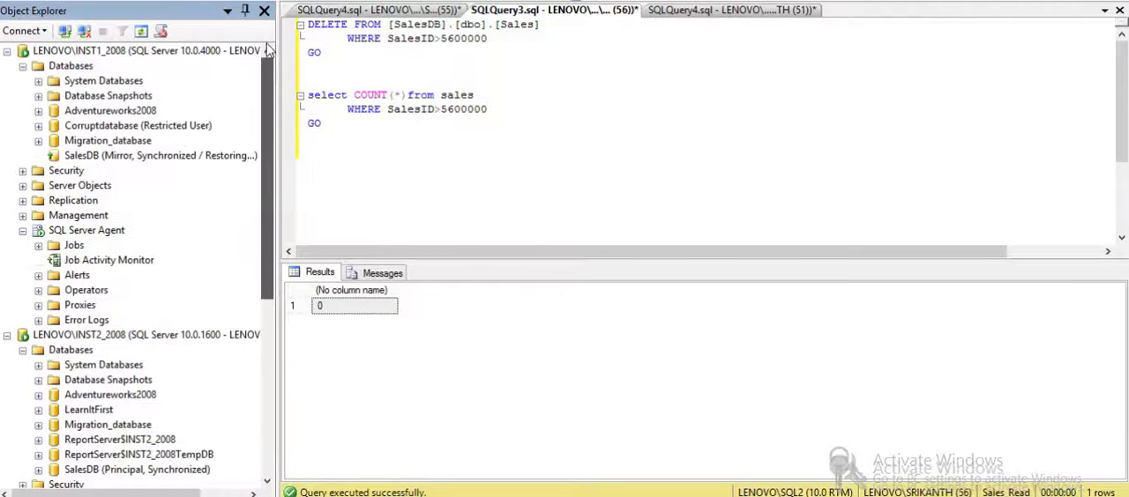
{"action": "left_click", "coordinate": [142, 56]}
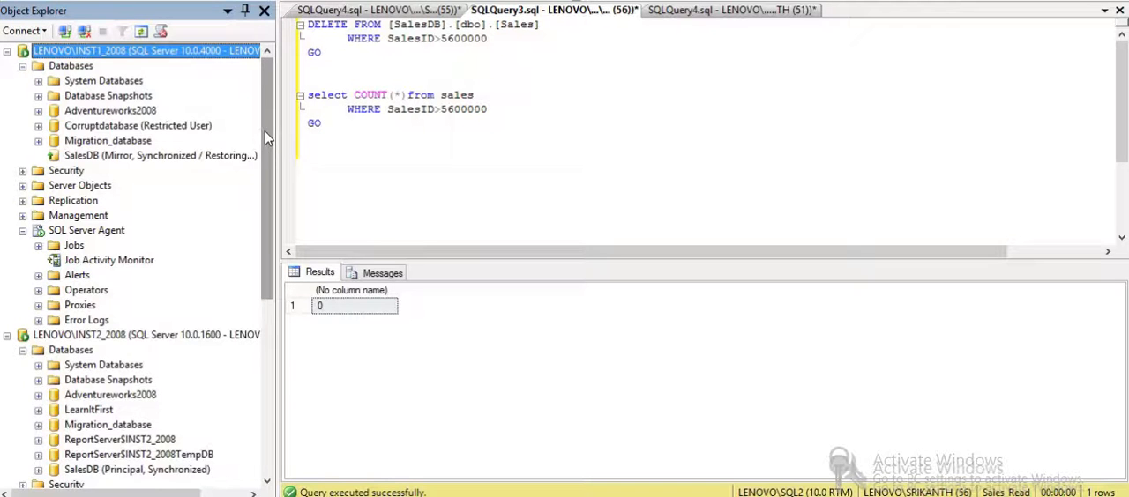
{"action": "mouse_move", "coordinate": [265, 131]}
{"action": "left_mouse_down"}
{"action": "mouse_move", "coordinate": [274, 357]}
{"action": "mouse_move", "coordinate": [272, 136]}
{"action": "left_mouse_up"}
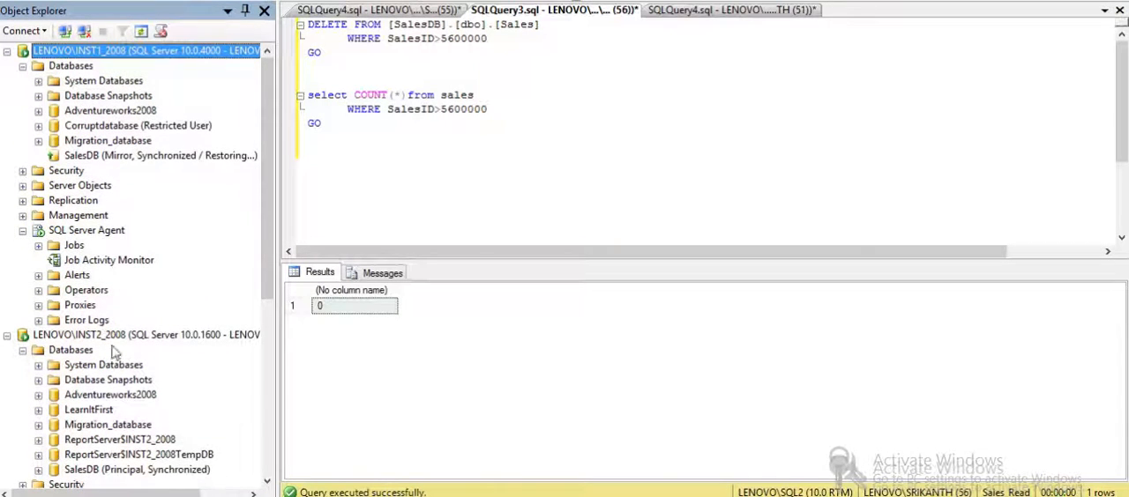
{"action": "left_click_drag", "start_coordinate": [263, 182], "coordinate": [263, 272]}
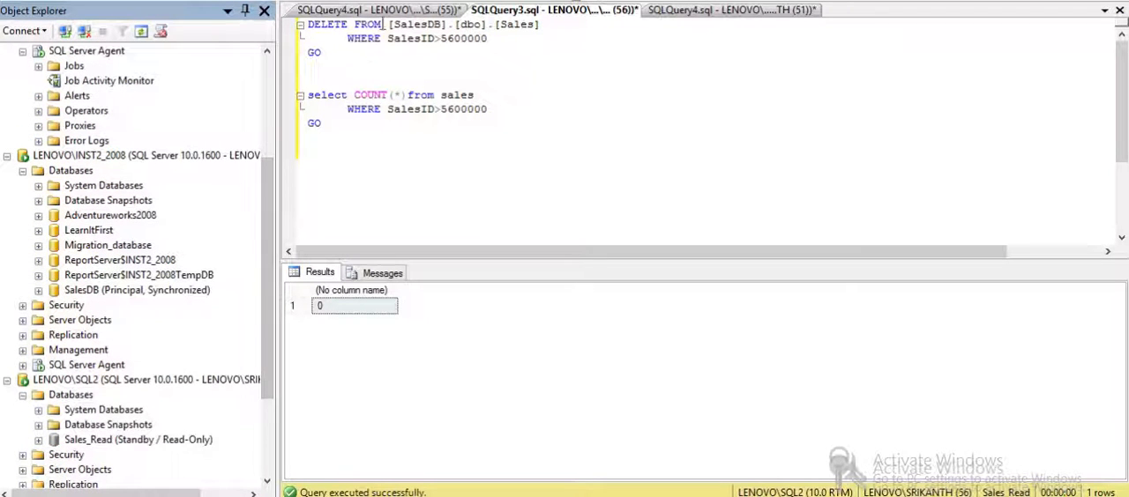
- Show the SalesDB log shipping primary script for LENOVO\INST1_2008, enlarge the query editor area, and review the script from its beginning
{"action": "left_click", "coordinate": [388, 7]}
{"action": "left_click", "coordinate": [388, 6]}
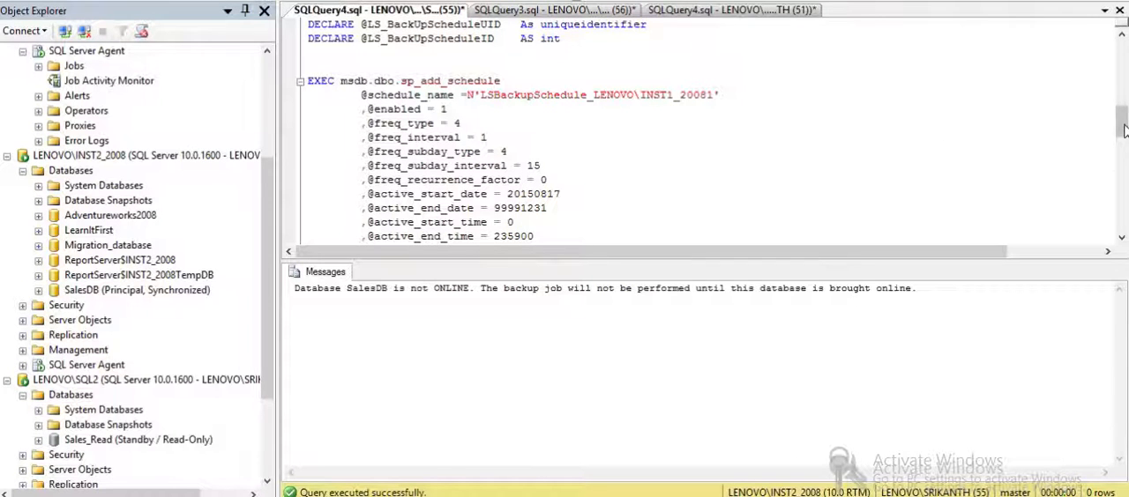
{"action": "mouse_move", "coordinate": [1123, 131]}
{"action": "left_mouse_down"}
{"action": "mouse_move", "coordinate": [1113, 57]}
{"action": "mouse_move", "coordinate": [1120, 88]}
{"action": "left_mouse_up"}
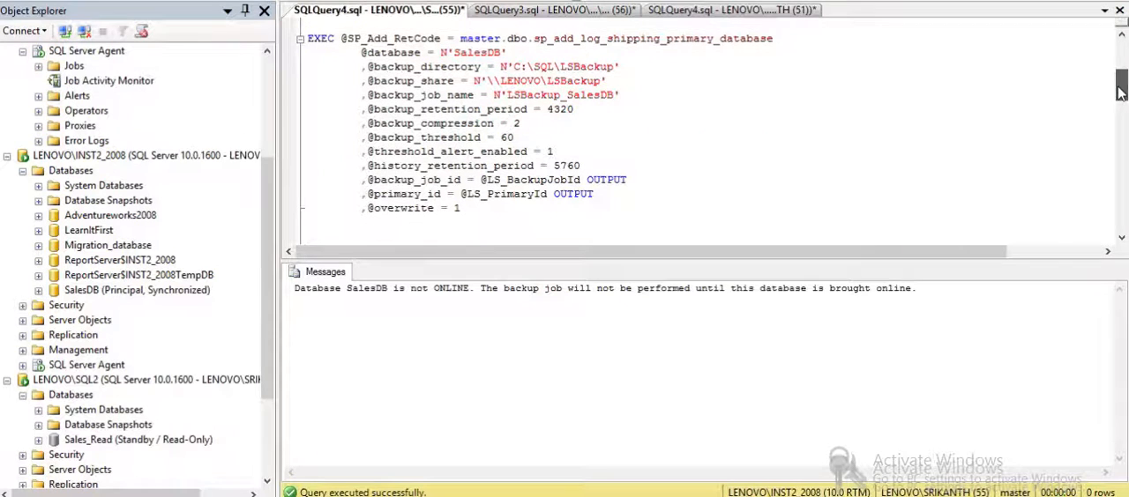
{"action": "left_click_drag", "start_coordinate": [912, 262], "coordinate": [913, 422]}
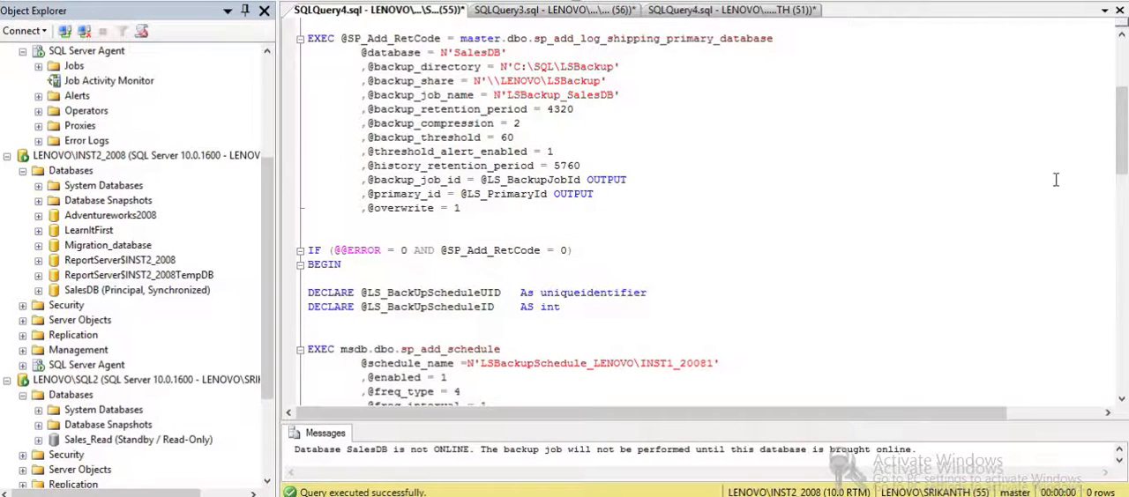
{"action": "mouse_move", "coordinate": [1122, 152]}
{"action": "left_mouse_down"}
{"action": "mouse_move", "coordinate": [1123, 121]}
{"action": "mouse_move", "coordinate": [1121, 298]}
{"action": "mouse_move", "coordinate": [1122, 123]}
{"action": "mouse_move", "coordinate": [1122, 152]}
{"action": "left_mouse_up"}
{"action": "left_click", "coordinate": [1122, 49]}
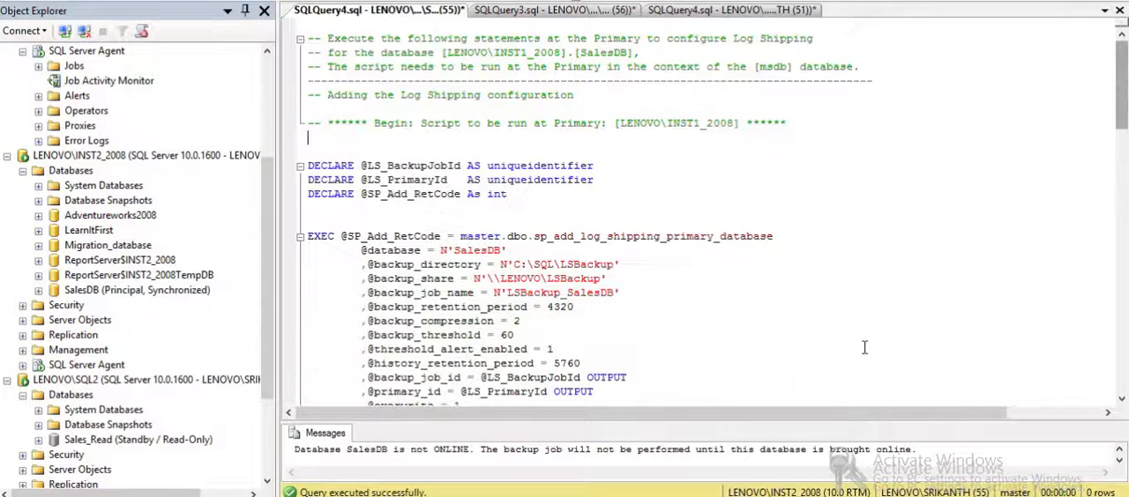
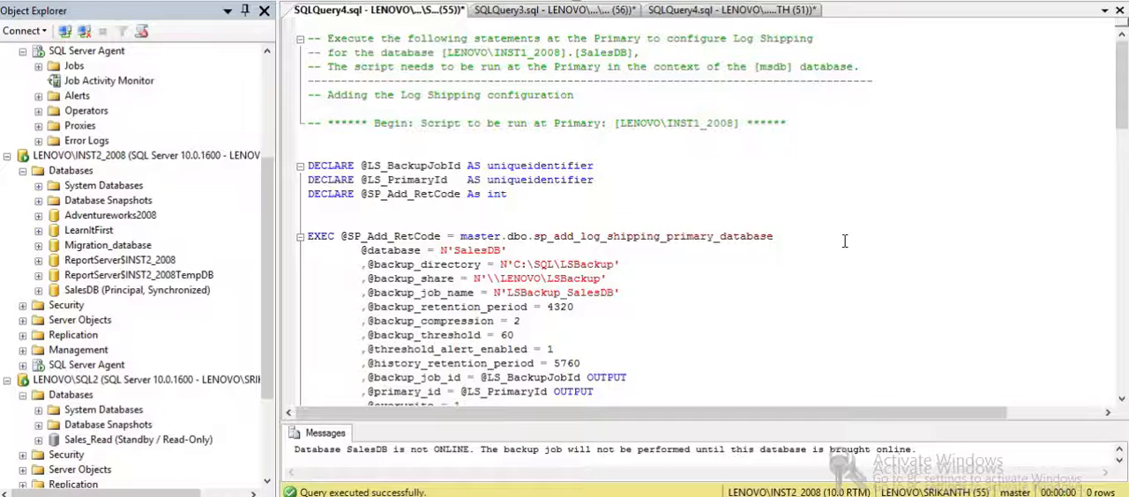
- Examine the primary instance name and the backup share path in the SalesDB log shipping primary script
{"action": "mouse_move", "coordinate": [1118, 99]}
{"action": "left_mouse_down"}
{"action": "mouse_move", "coordinate": [1120, 307]}
{"action": "mouse_move", "coordinate": [1123, 100]}
{"action": "left_mouse_up"}
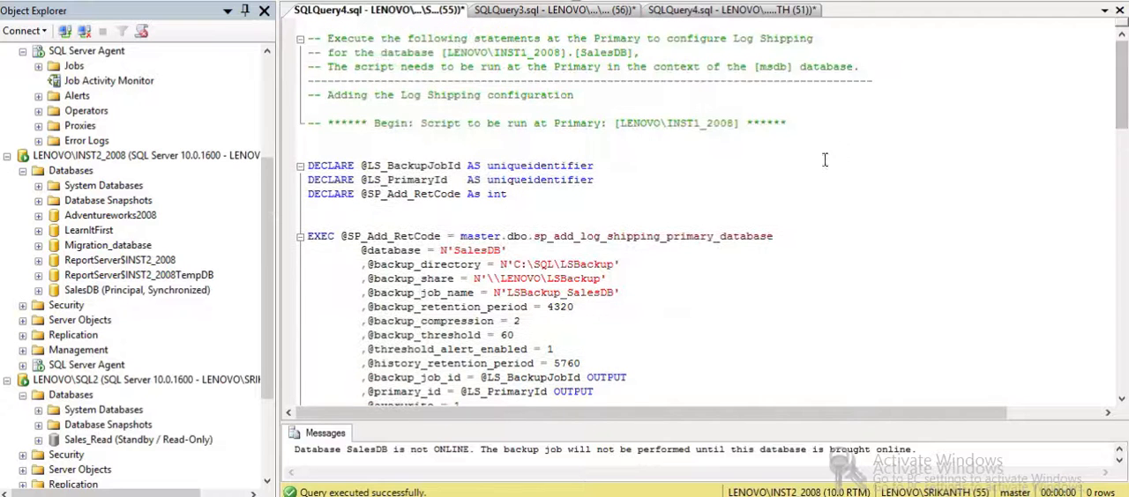
{"action": "left_click_drag", "start_coordinate": [554, 122], "coordinate": [743, 128]}
{"action": "left_click", "coordinate": [680, 281]}
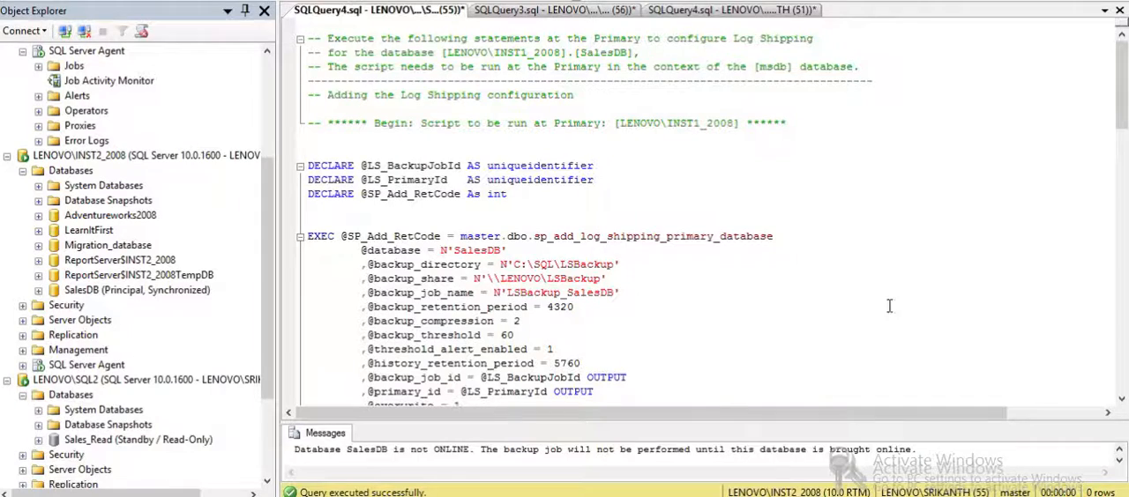
{"action": "left_click_drag", "start_coordinate": [1117, 126], "coordinate": [1118, 175]}
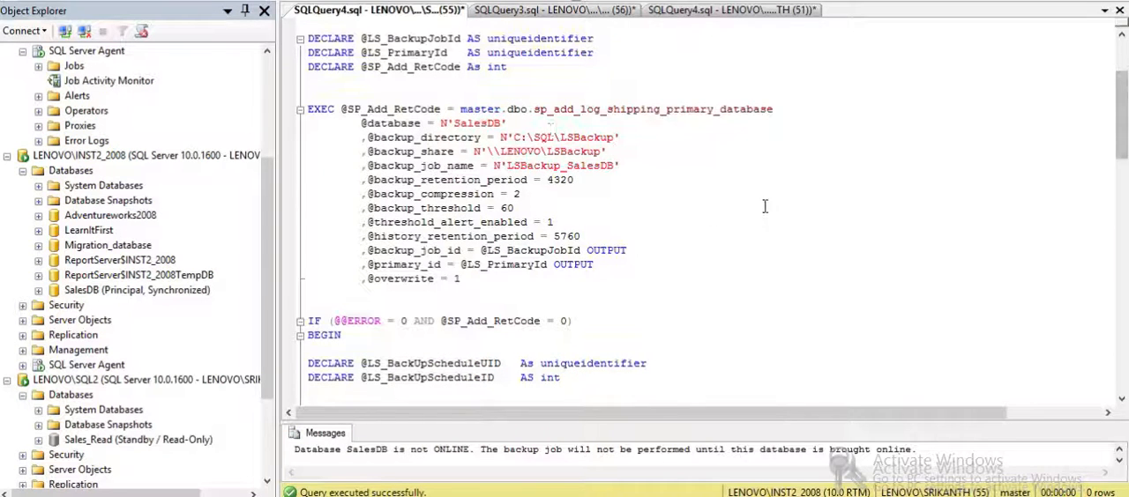
{"action": "left_click_drag", "start_coordinate": [490, 151], "coordinate": [598, 155]}
{"action": "left_click", "coordinate": [692, 240]}
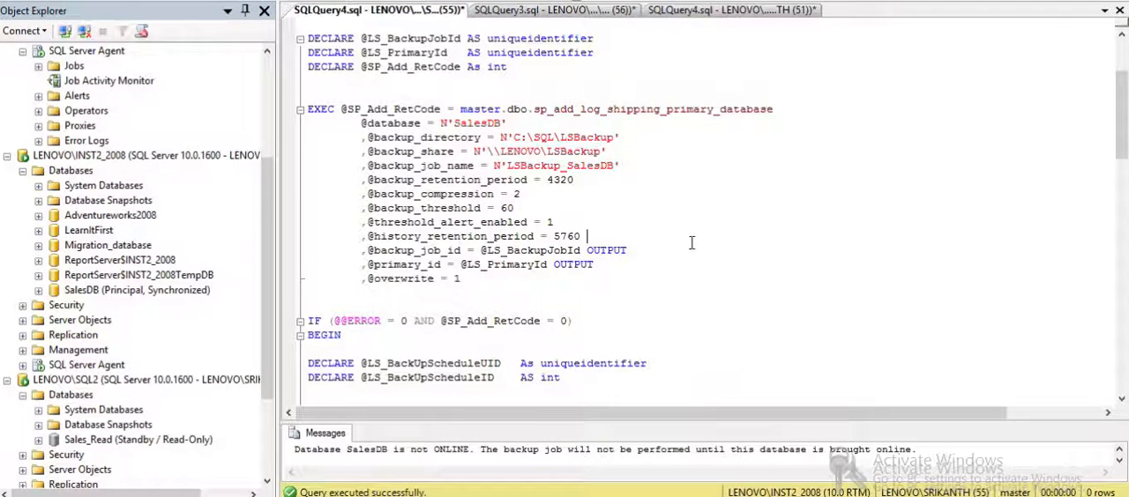
- Check the SQL Server Agent job activity on LENOVO\INST2_2008 with a refreshed job list before running the script
{"action": "left_click_drag", "start_coordinate": [263, 308], "coordinate": [261, 336]}
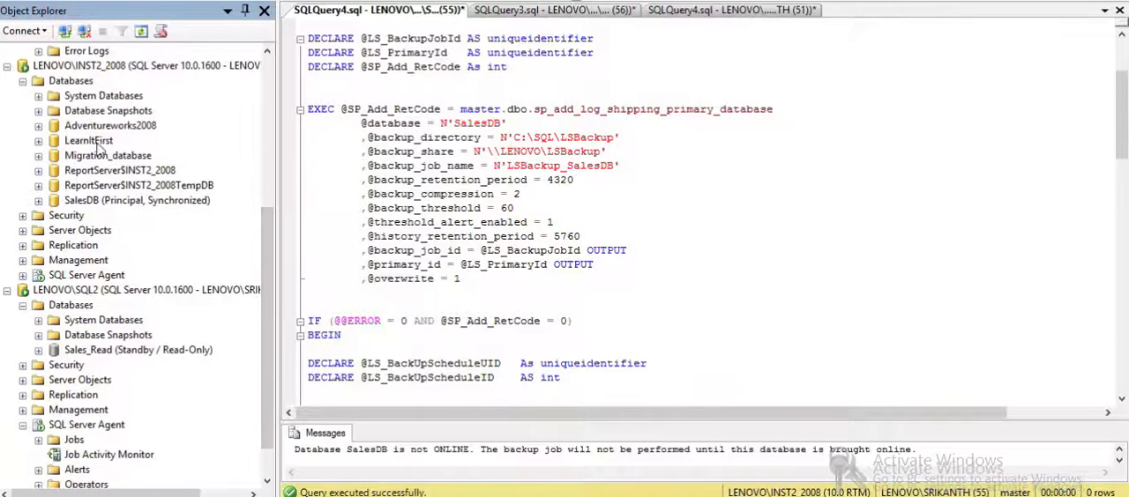
{"action": "left_click", "coordinate": [23, 275]}
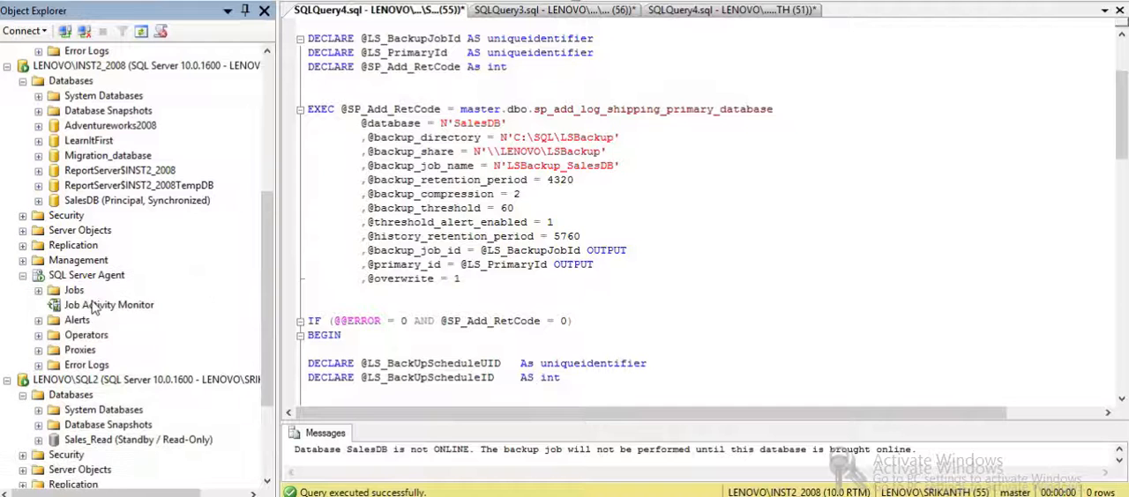
{"action": "double_click", "coordinate": [95, 305]}
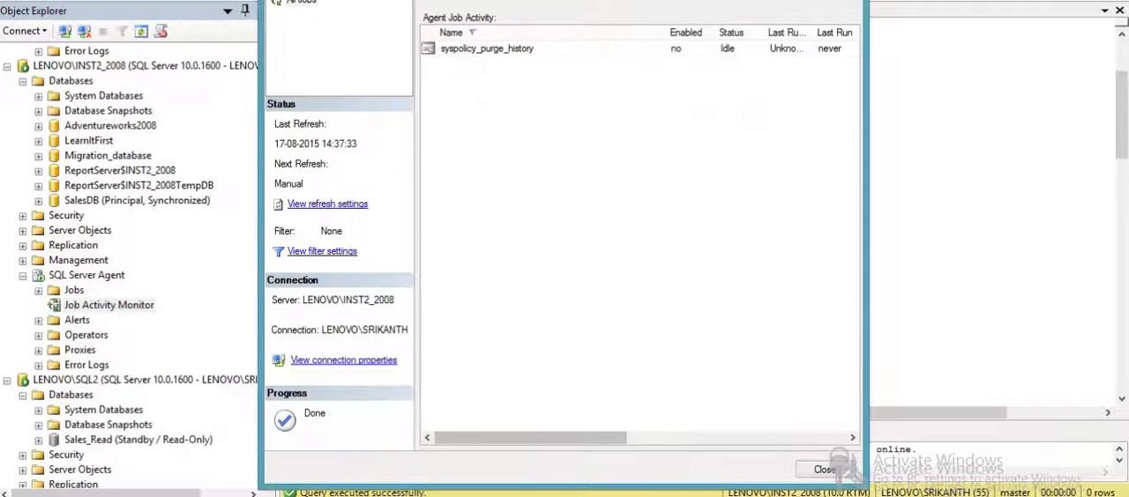
{"action": "left_click", "coordinate": [439, 1]}
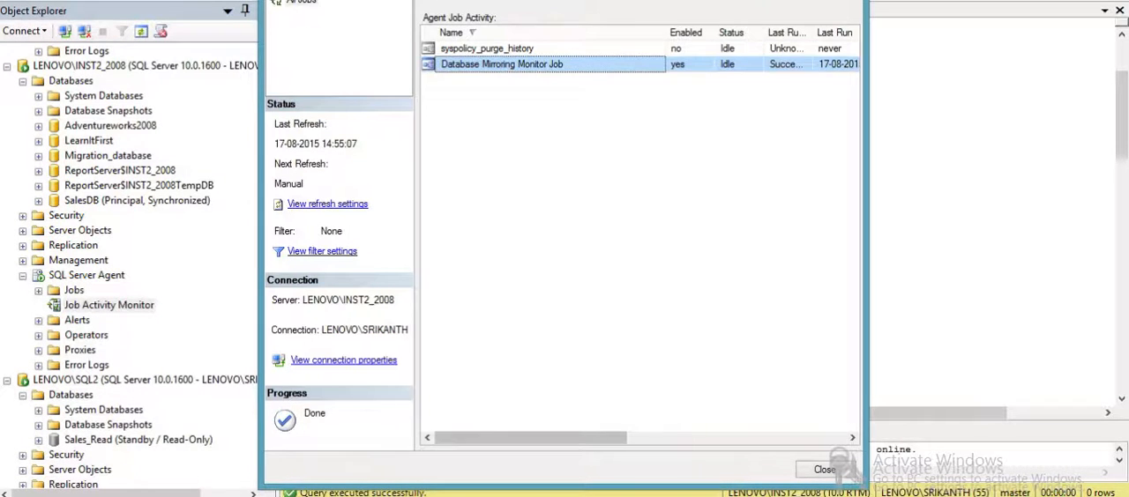
{"action": "key", "text": "Escape"}
{"action": "left_click", "coordinate": [561, 102]}
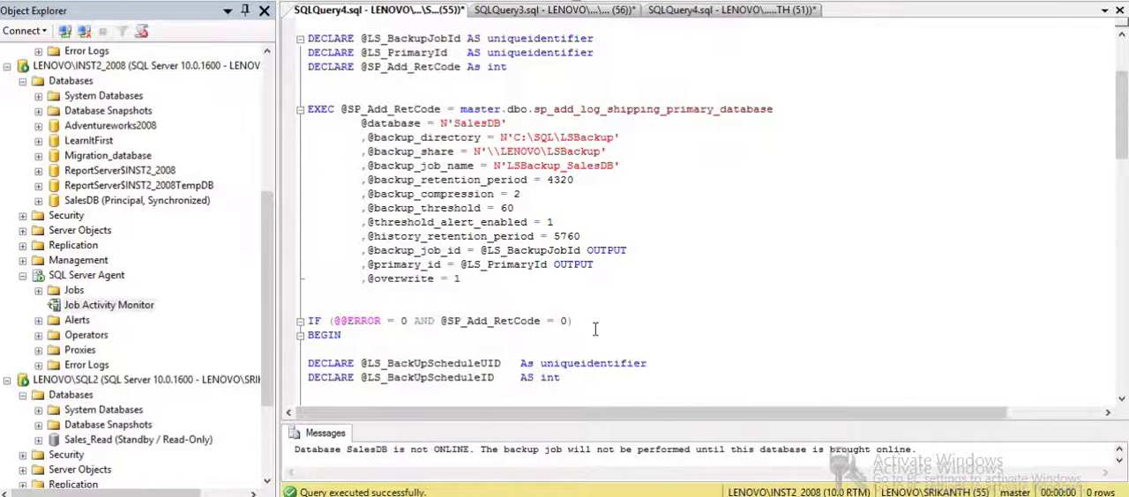
- Execute the whole SalesDB log shipping primary script on LENOVO\INST2_2008
{"action": "mouse_move", "coordinate": [1121, 141]}
{"action": "left_mouse_down"}
{"action": "mouse_move", "coordinate": [1122, 224]}
{"action": "mouse_move", "coordinate": [1122, 156]}
{"action": "left_mouse_up"}
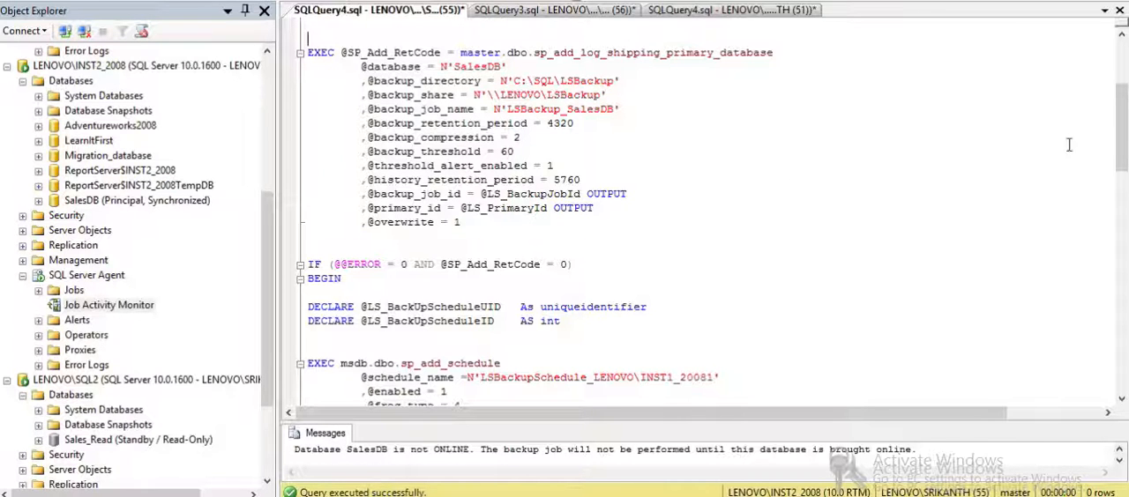
{"action": "left_click_drag", "start_coordinate": [1121, 107], "coordinate": [1123, 56]}
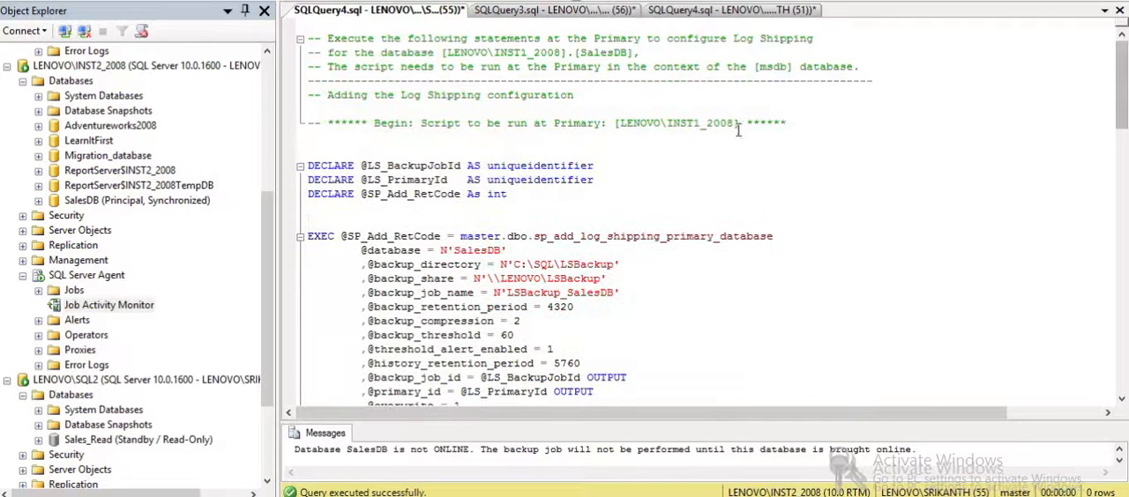
{"action": "left_click", "coordinate": [236, 1]}
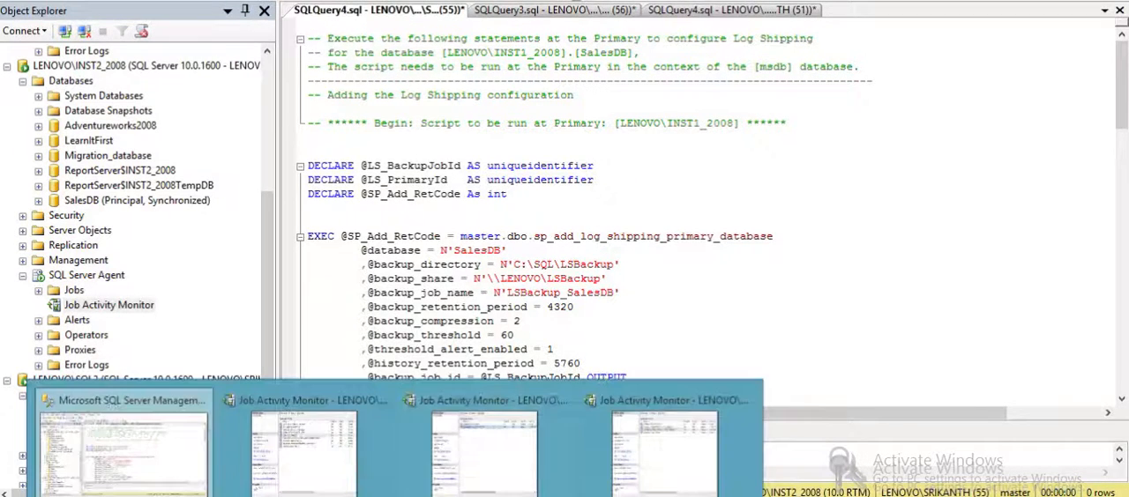
- Refresh the job activity for LENOVO\INST2_2008 and check for the log shipping backup and alert jobs
{"action": "mouse_move", "coordinate": [631, 468]}
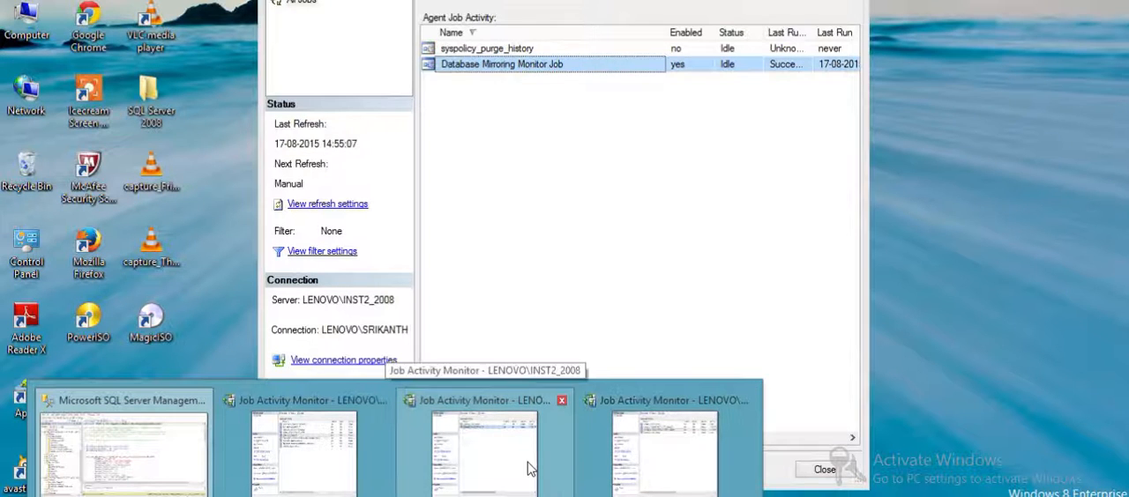
{"action": "left_click", "coordinate": [529, 467]}
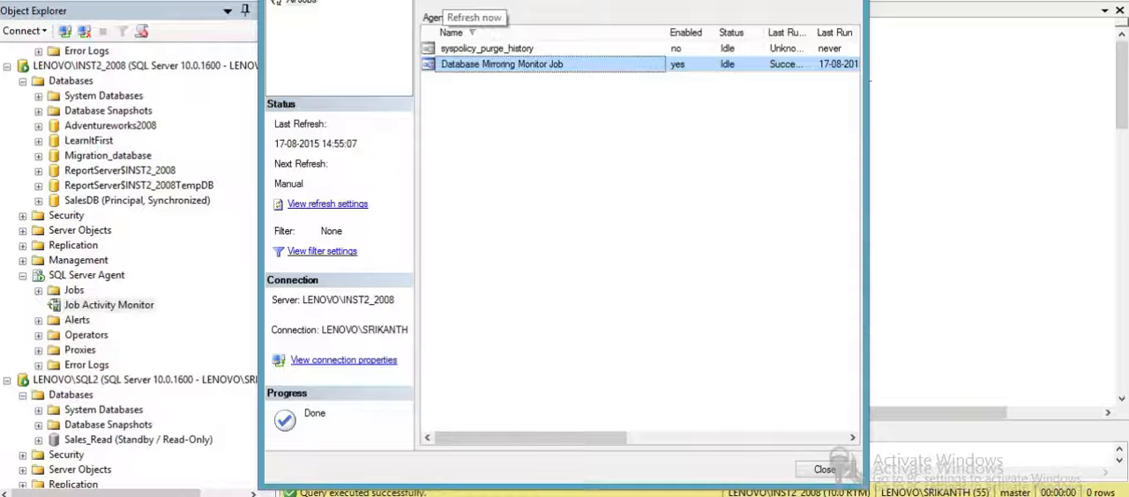
{"action": "left_click", "coordinate": [448, 5]}
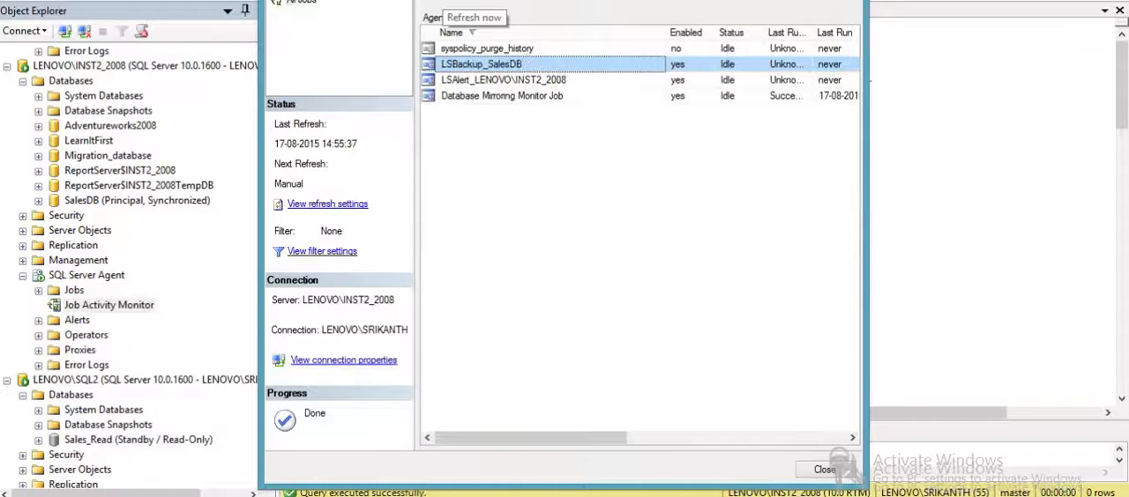
{"action": "left_click", "coordinate": [524, 81]}
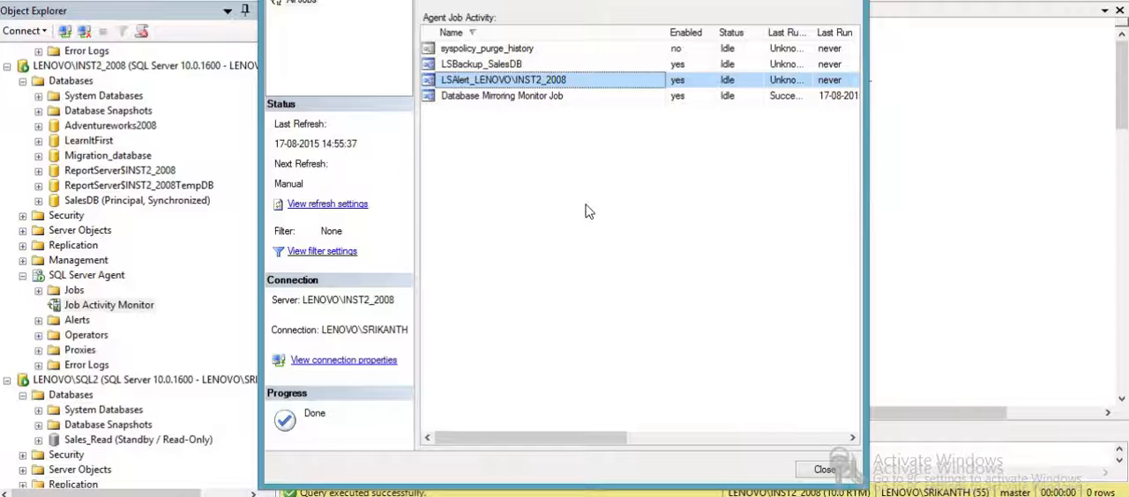
{"action": "left_click", "coordinate": [847, 2]}
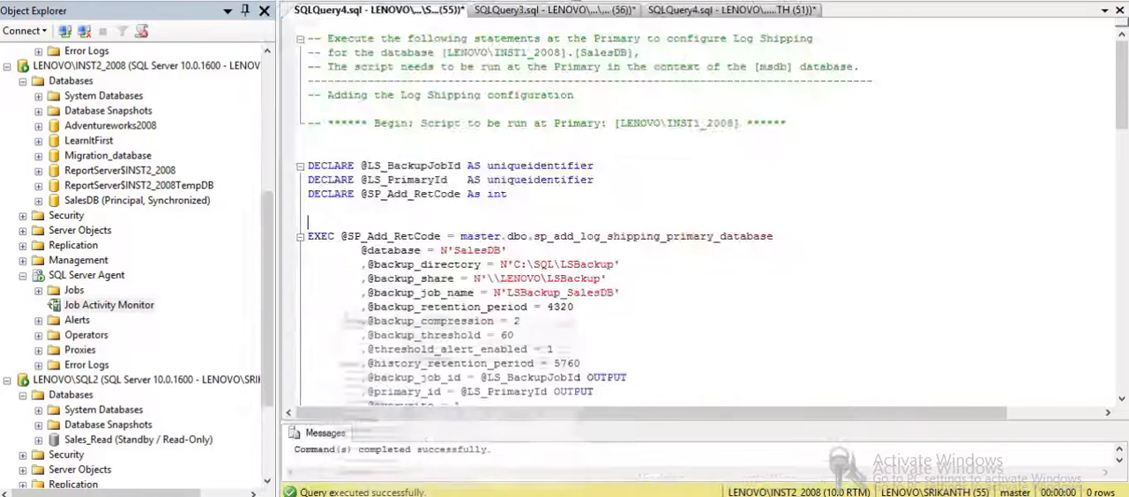
- Change the connection of the SQLQuery3.sql sales query to LENOVO\INST2_2008 with Windows Authentication
{"action": "left_click", "coordinate": [603, 12]}
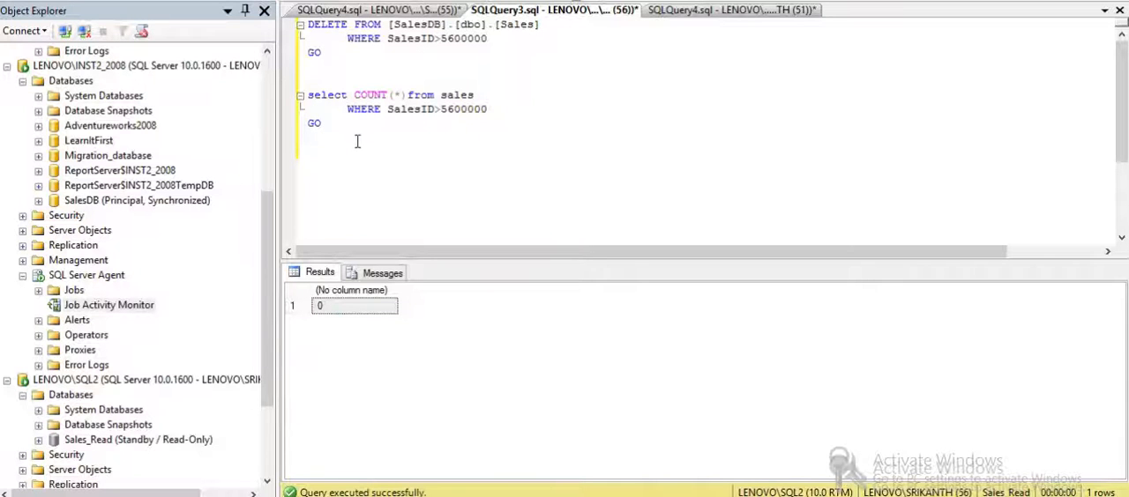
{"action": "right_click", "coordinate": [408, 124]}
{"action": "mouse_move", "coordinate": [643, 194]}
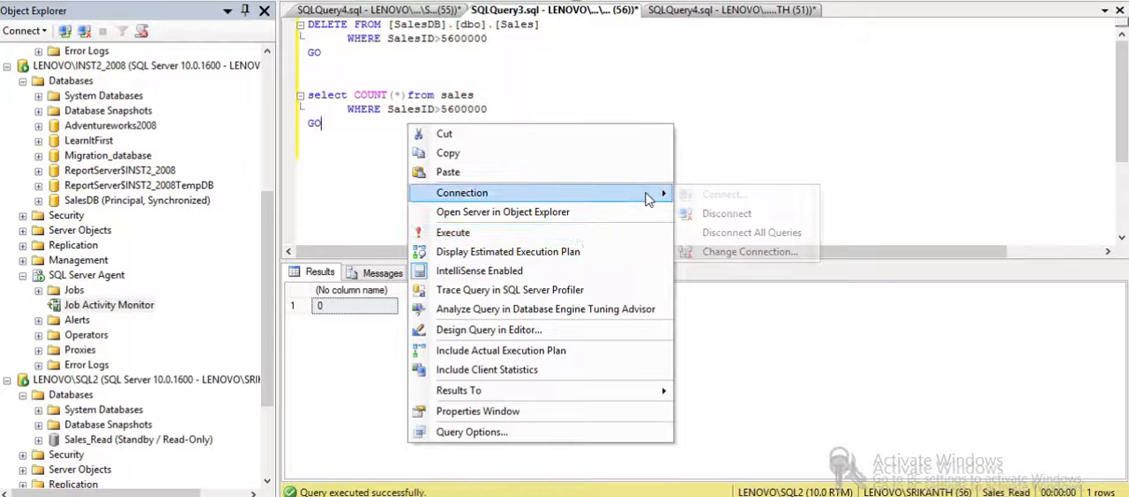
{"action": "left_click", "coordinate": [750, 252]}
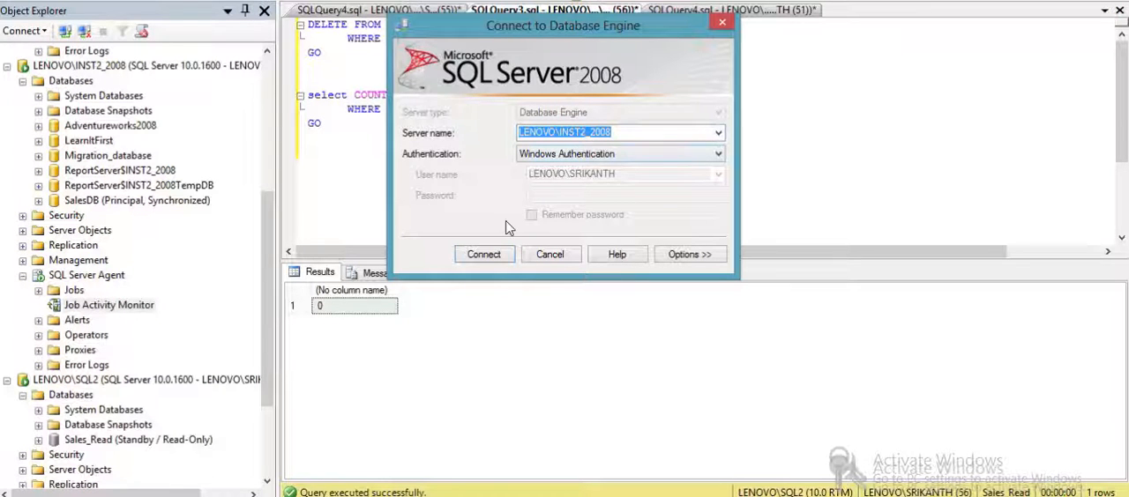
{"action": "left_click", "coordinate": [482, 264]}
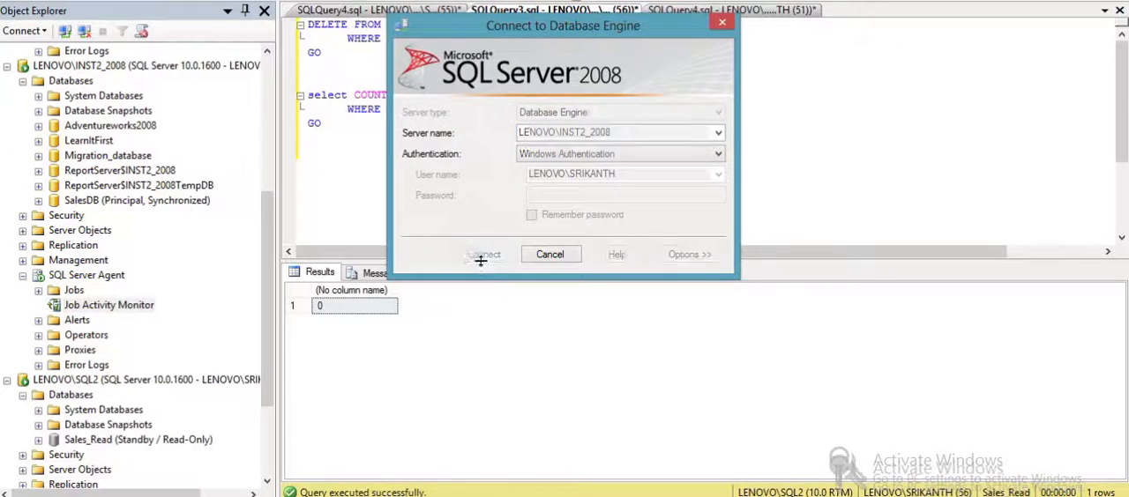
- Switch the query to the SalesDB database and run the count of sales rows with SalesID>5600000
{"action": "left_click_drag", "start_coordinate": [357, 153], "coordinate": [304, 92]}
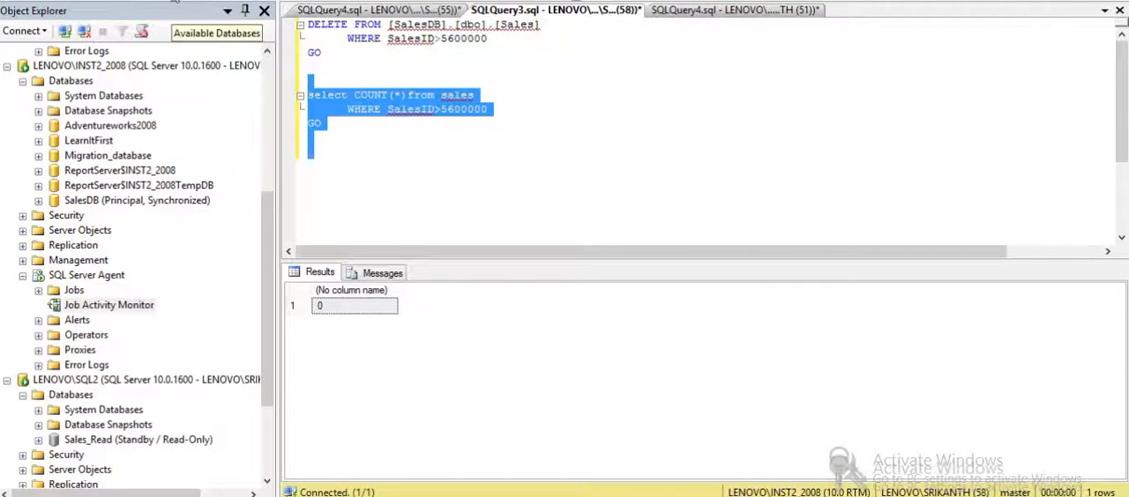
{"action": "left_click", "coordinate": [203, 2]}
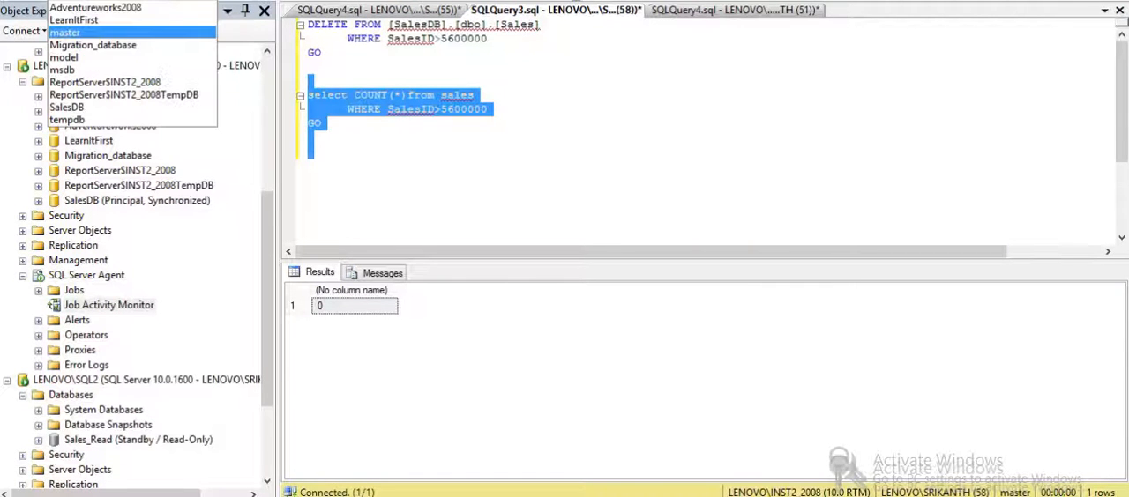
{"action": "left_click", "coordinate": [130, 106]}
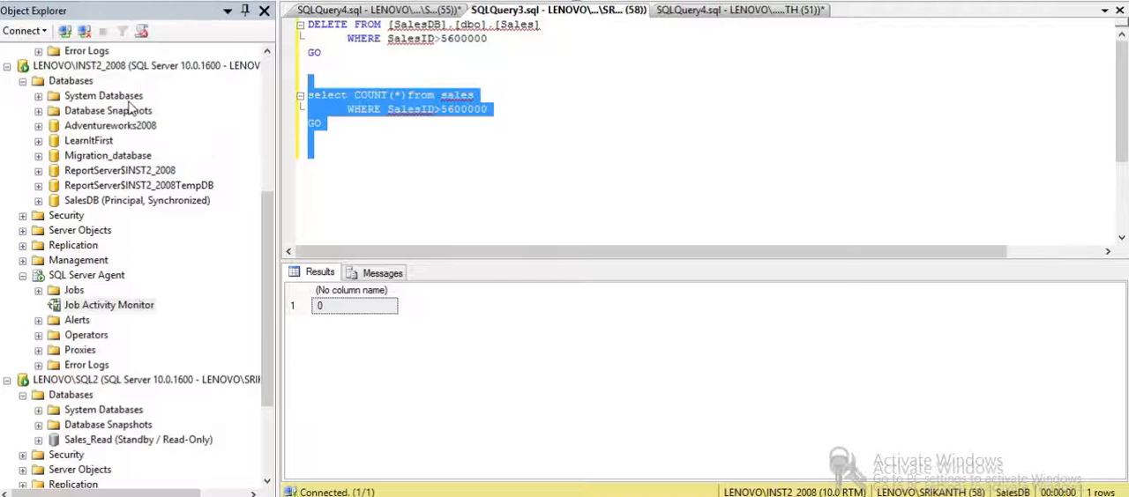
{"action": "left_click", "coordinate": [220, 4]}
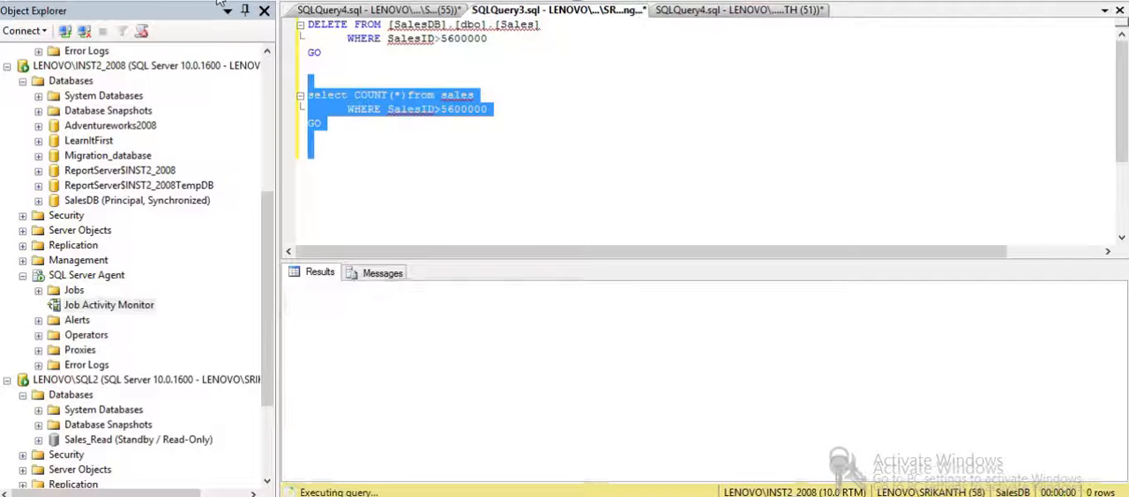
- Change the count query's filter to SalesID>5500000 and run it against SalesDB
{"action": "left_click", "coordinate": [445, 109]}
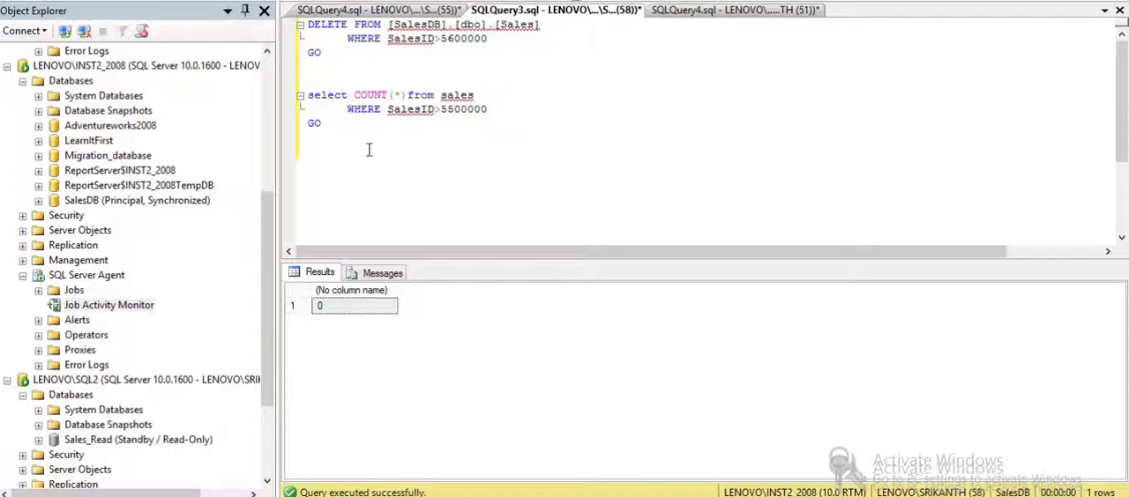
{"action": "left_click_drag", "start_coordinate": [369, 150], "coordinate": [298, 92]}
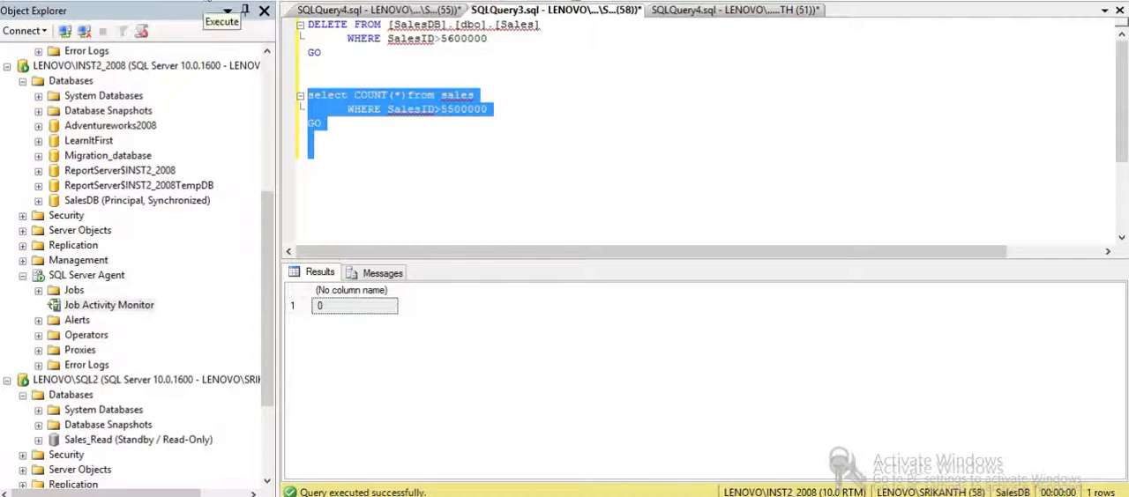
{"action": "left_click", "coordinate": [210, 5]}
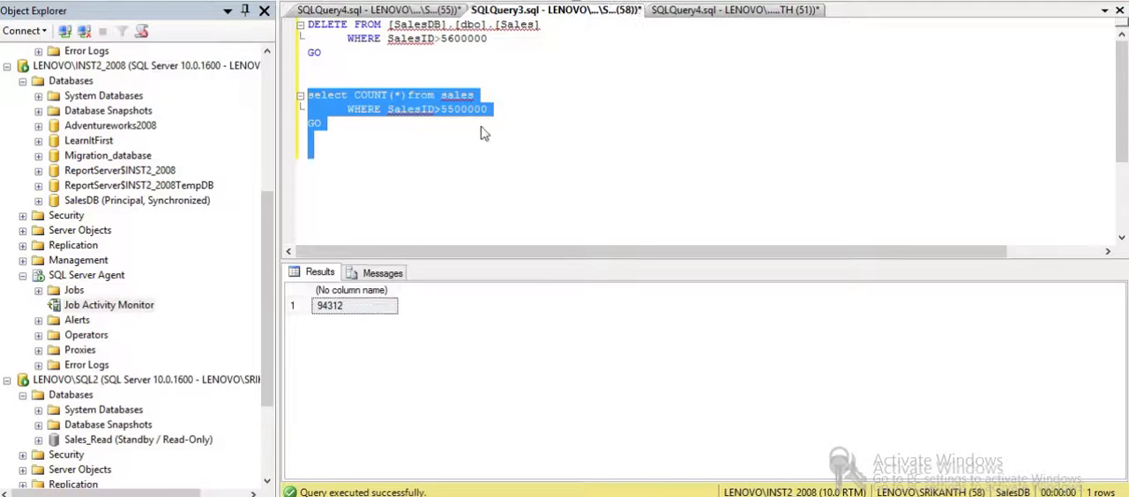
- Set the DELETE statement's filter to SalesID>5500000, execute the deletion in SalesDB, and rerun the matching count query
{"action": "left_click", "coordinate": [448, 41]}
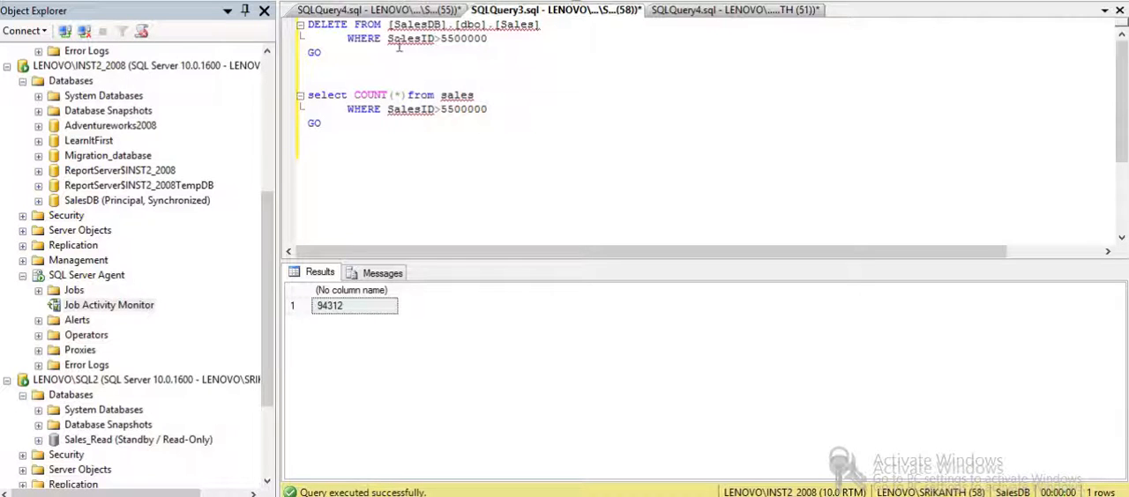
{"action": "left_click_drag", "start_coordinate": [359, 43], "coordinate": [512, 51]}
{"action": "left_click_drag", "start_coordinate": [348, 68], "coordinate": [297, 26]}
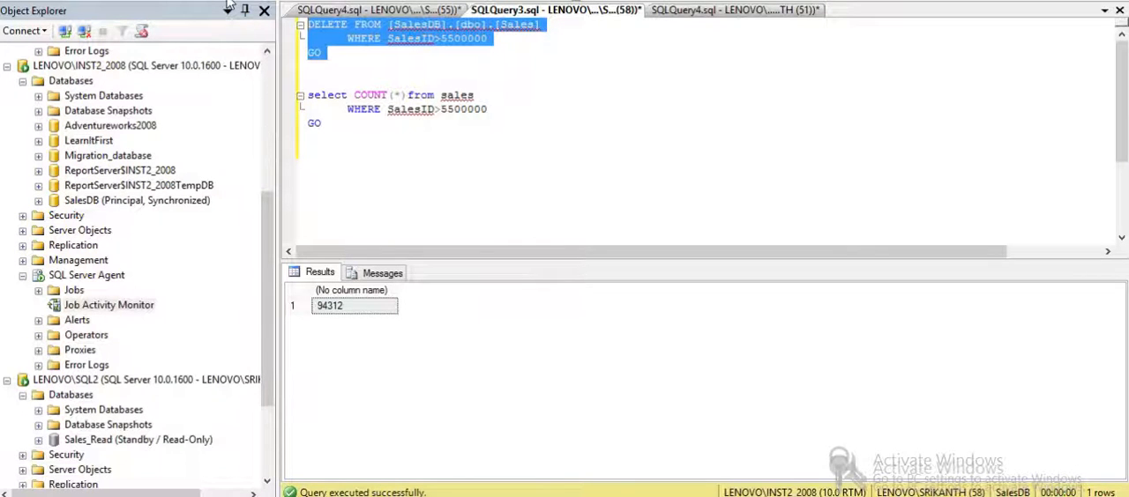
{"action": "key", "text": "F5"}
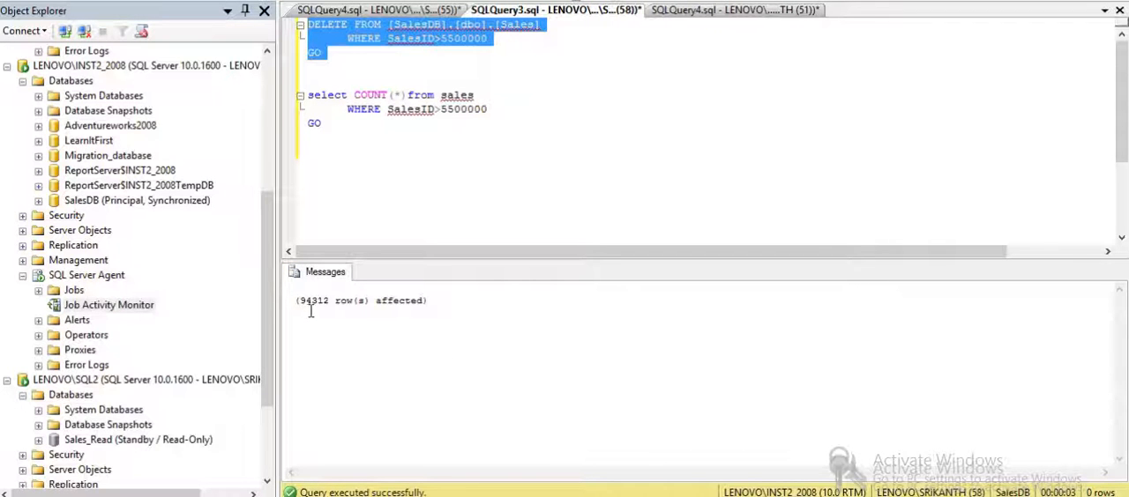
{"action": "left_click_drag", "start_coordinate": [338, 145], "coordinate": [302, 84]}
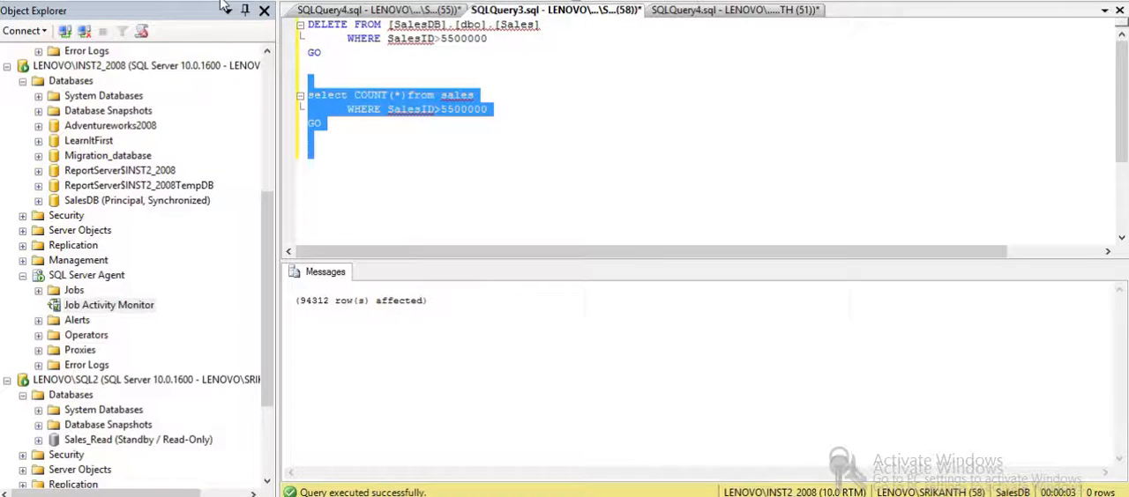
{"action": "key", "text": "F5"}
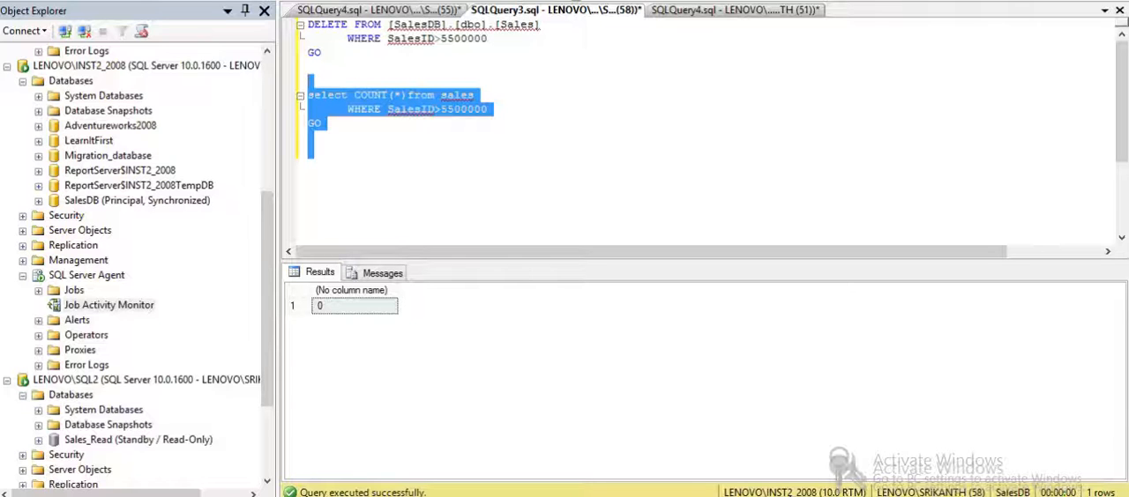
- Refresh the SalesDB database on LENOVO\INST1_2008 and check its mirroring role
{"action": "left_click", "coordinate": [270, 72]}
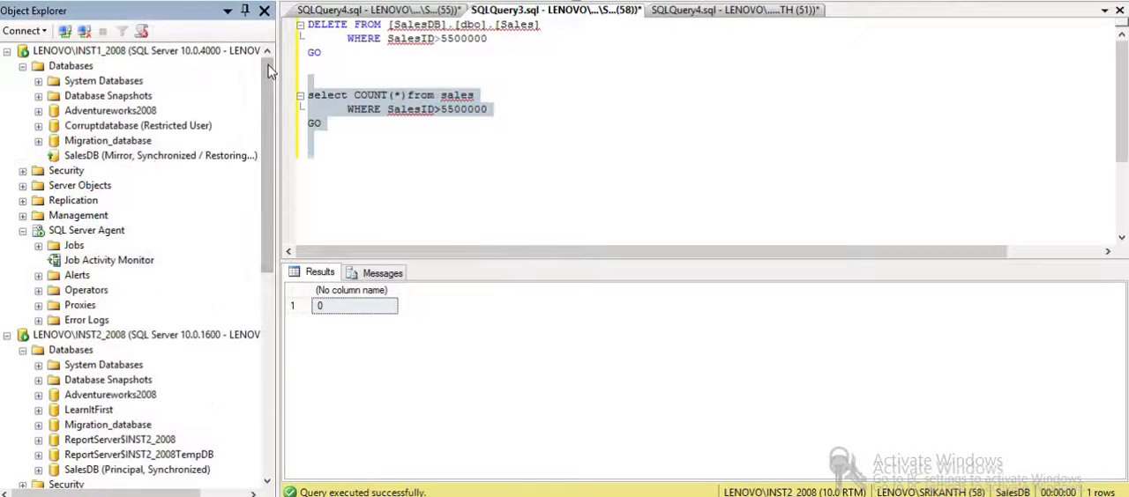
{"action": "right_click", "coordinate": [101, 157]}
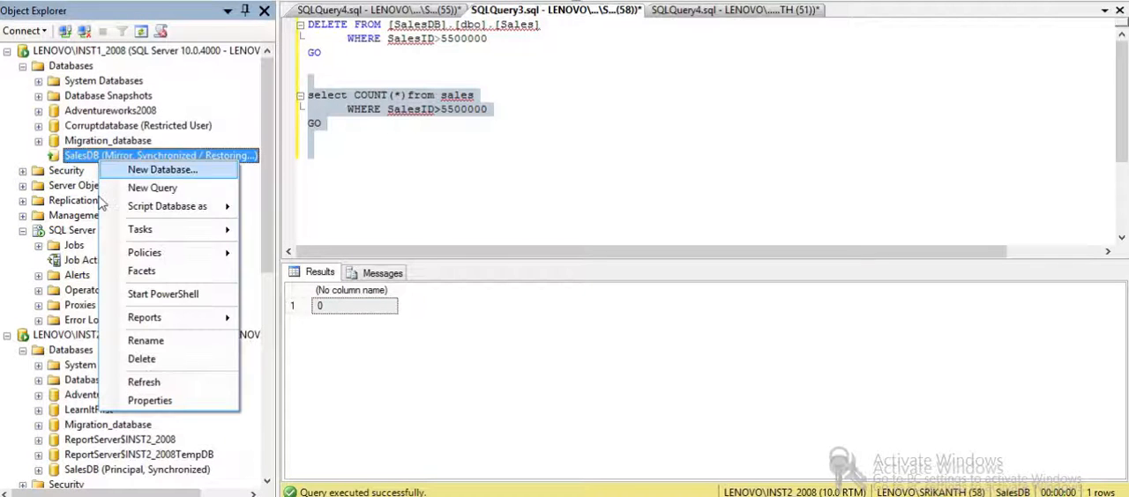
{"action": "left_click", "coordinate": [161, 383]}
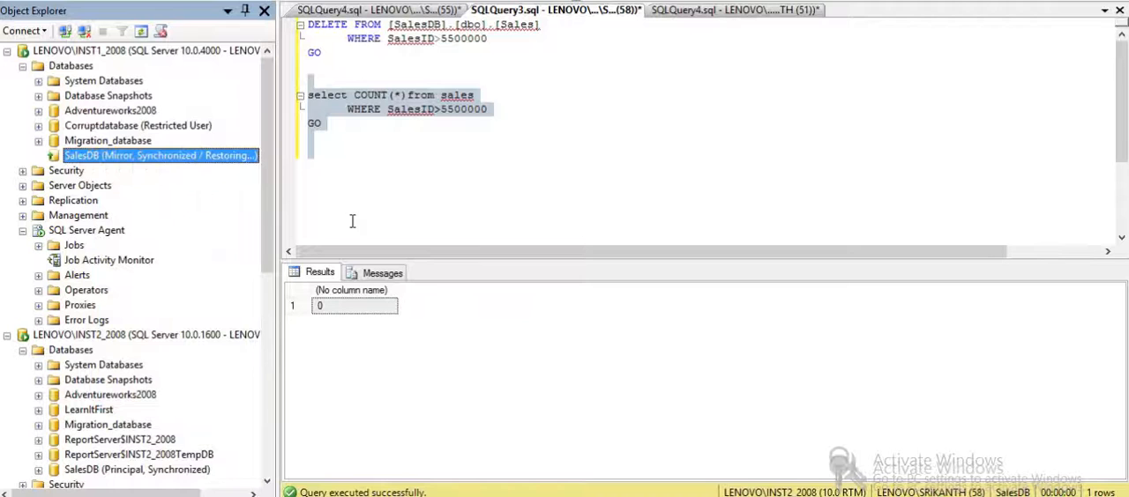
{"action": "left_click", "coordinate": [409, 184]}
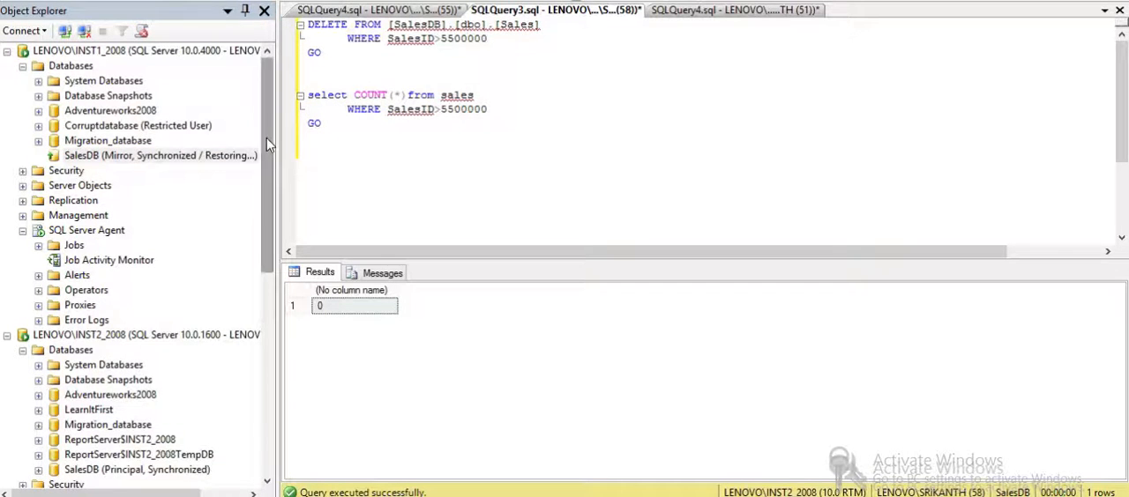
- Refresh the SalesDB database on LENOVO\INST2_2008 and compare its mirroring role with the copy on LENOVO\INST1_2008
{"action": "left_click_drag", "start_coordinate": [267, 144], "coordinate": [265, 240]}
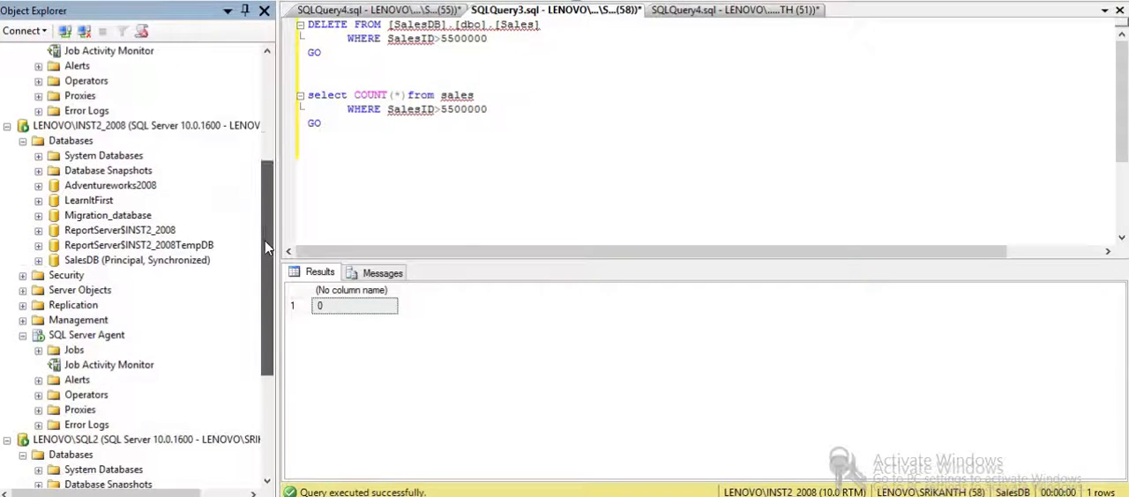
{"action": "left_click", "coordinate": [23, 142]}
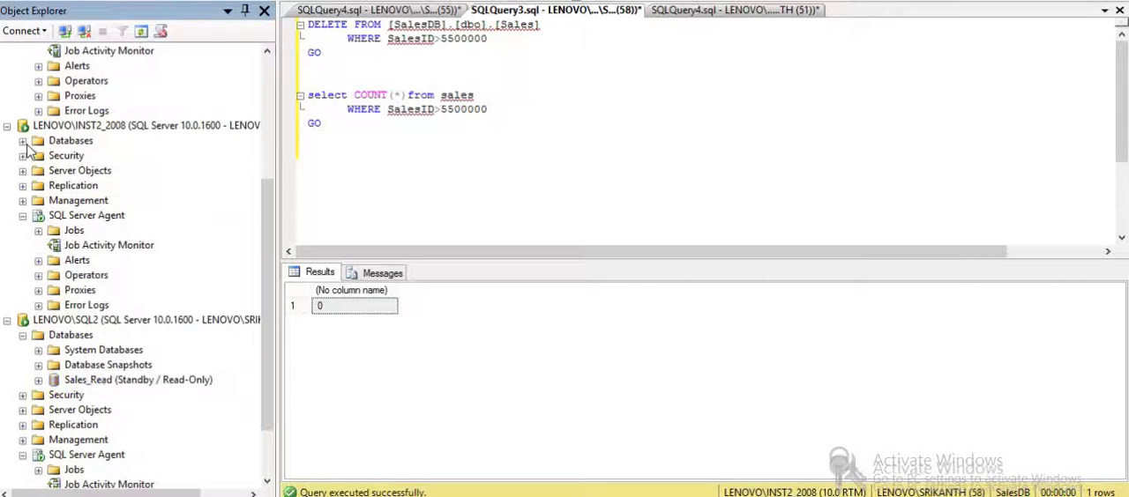
{"action": "left_click_drag", "start_coordinate": [265, 215], "coordinate": [267, 108]}
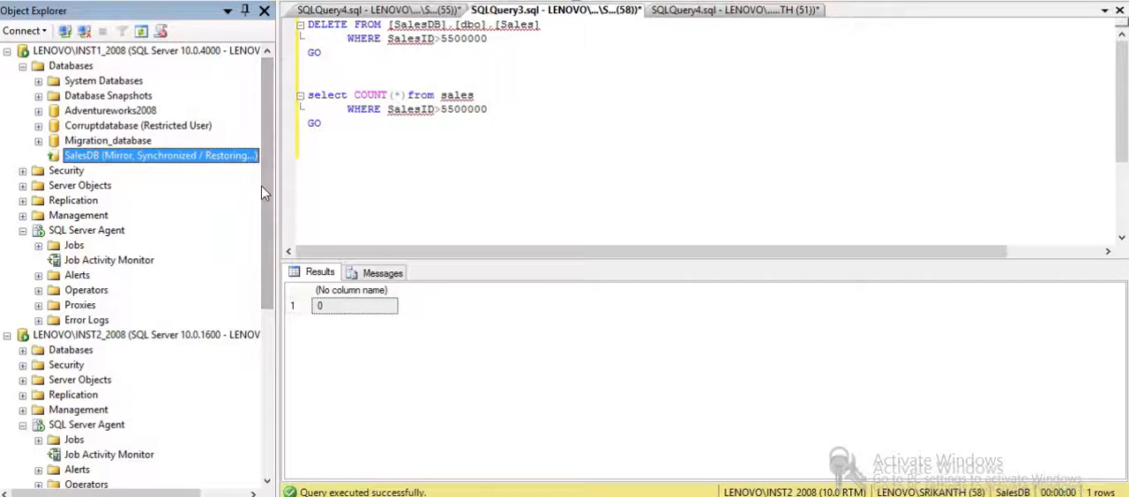
{"action": "left_click_drag", "start_coordinate": [262, 183], "coordinate": [265, 294]}
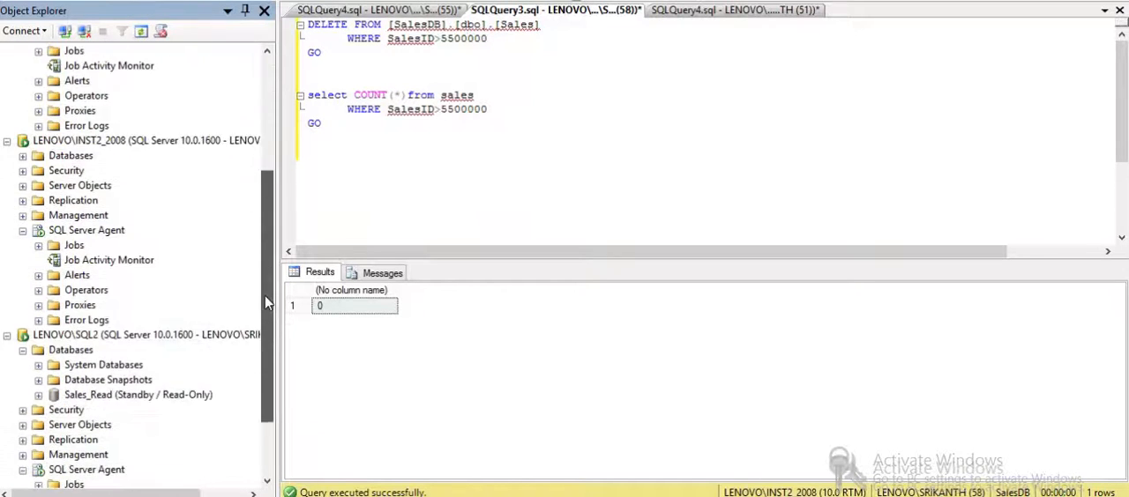
{"action": "left_click", "coordinate": [22, 155]}
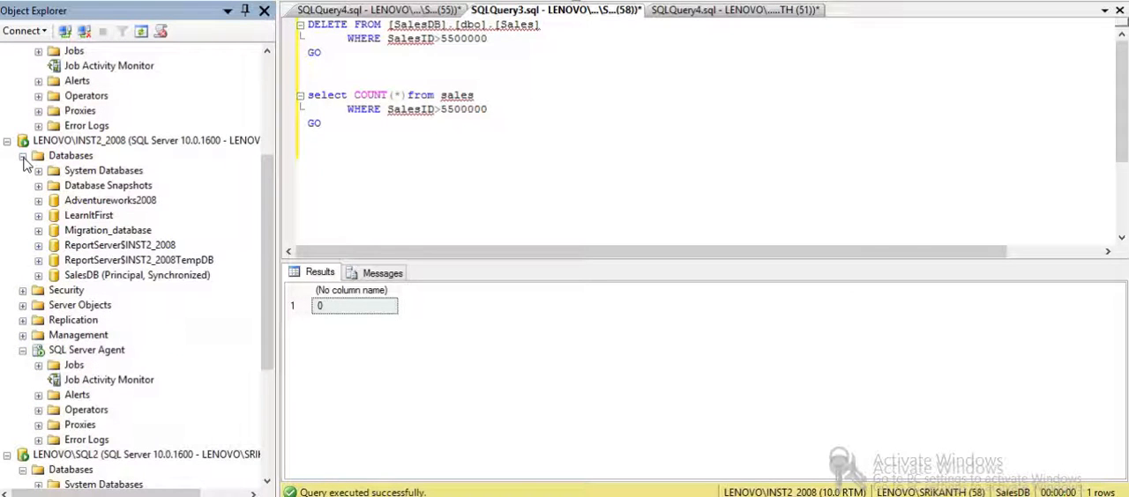
{"action": "right_click", "coordinate": [99, 279]}
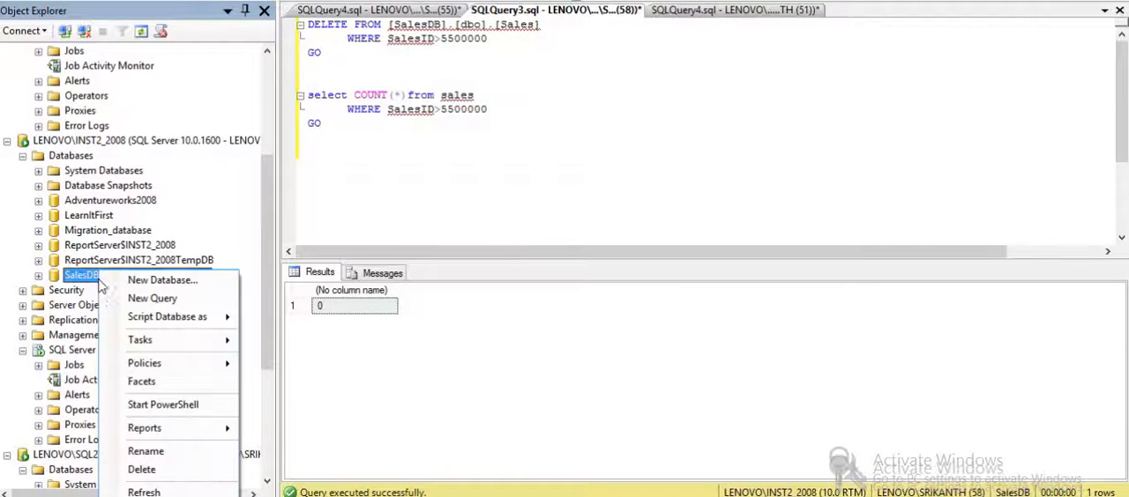
{"action": "left_click", "coordinate": [153, 491]}
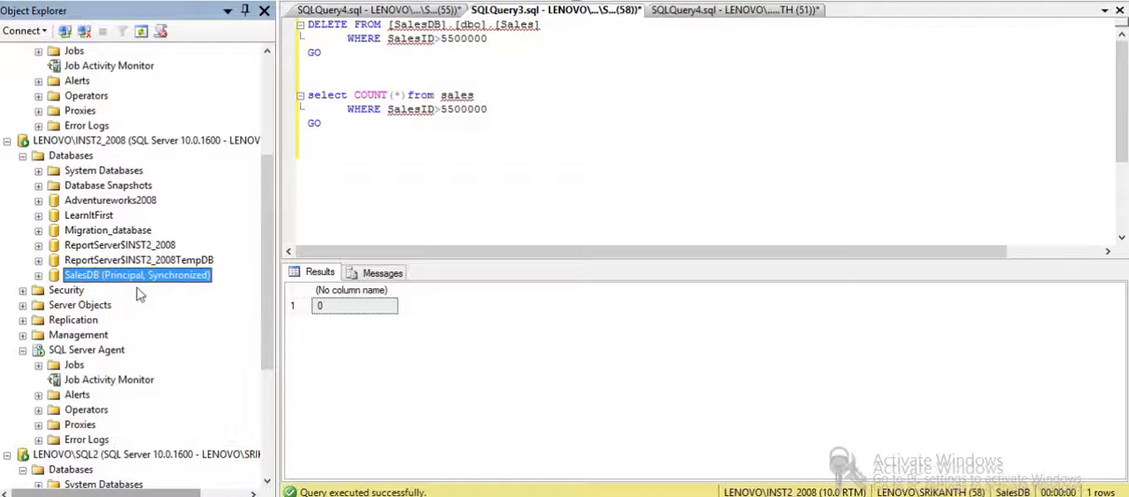
- Refresh the job activity on LENOVO\INST2_2008 and run the LSBackup_SalesDB log backup job
{"action": "double_click", "coordinate": [126, 383]}
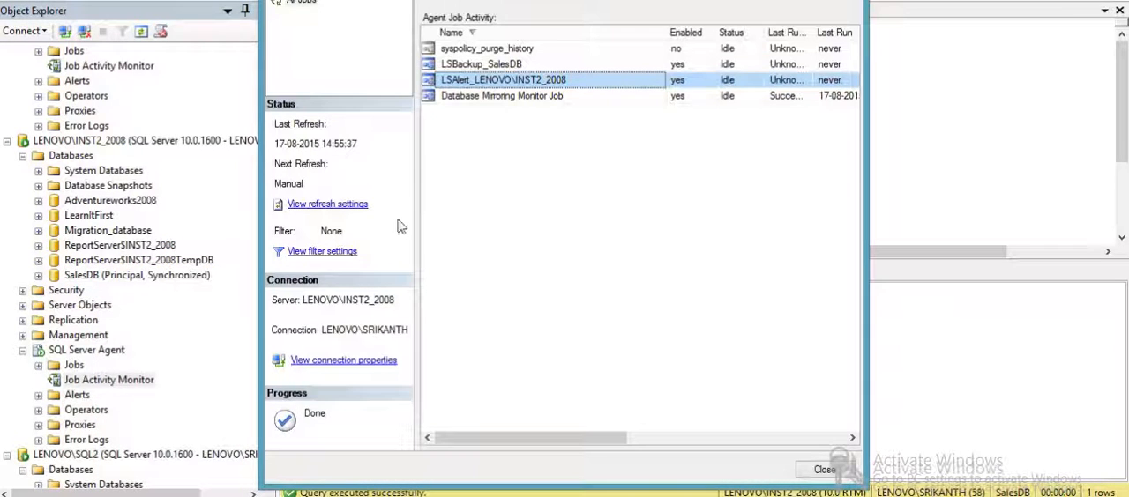
{"action": "left_click", "coordinate": [452, 6]}
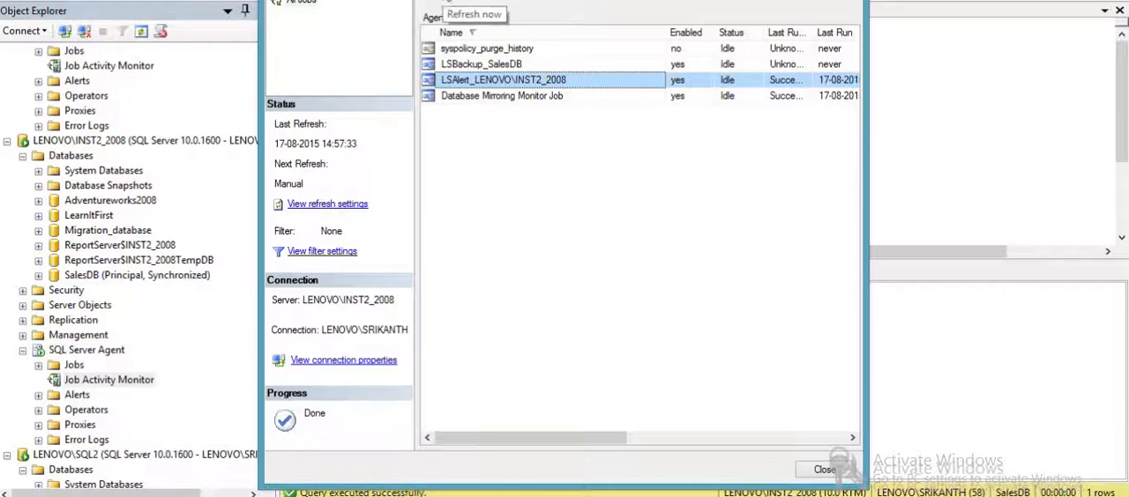
{"action": "left_click", "coordinate": [526, 65]}
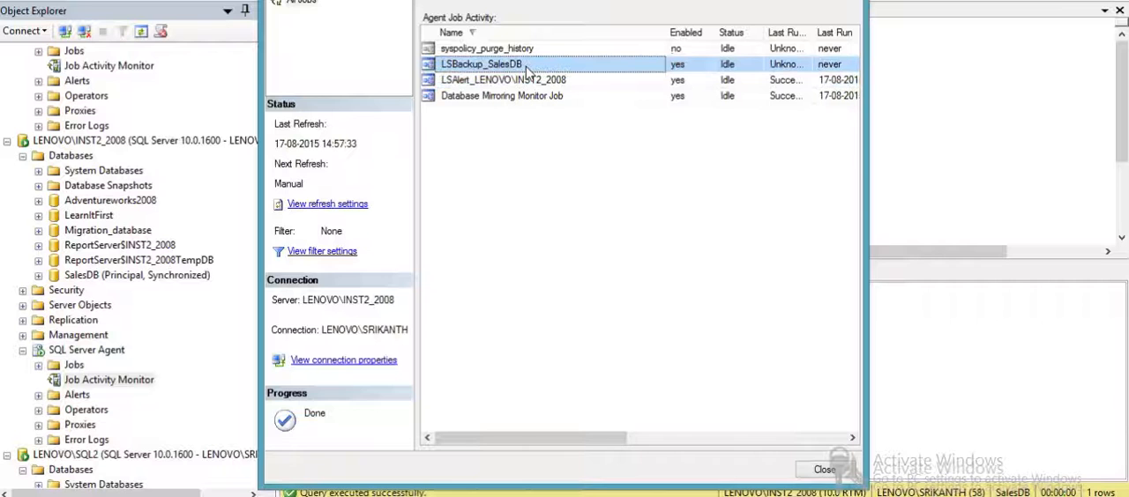
{"action": "right_click", "coordinate": [527, 71]}
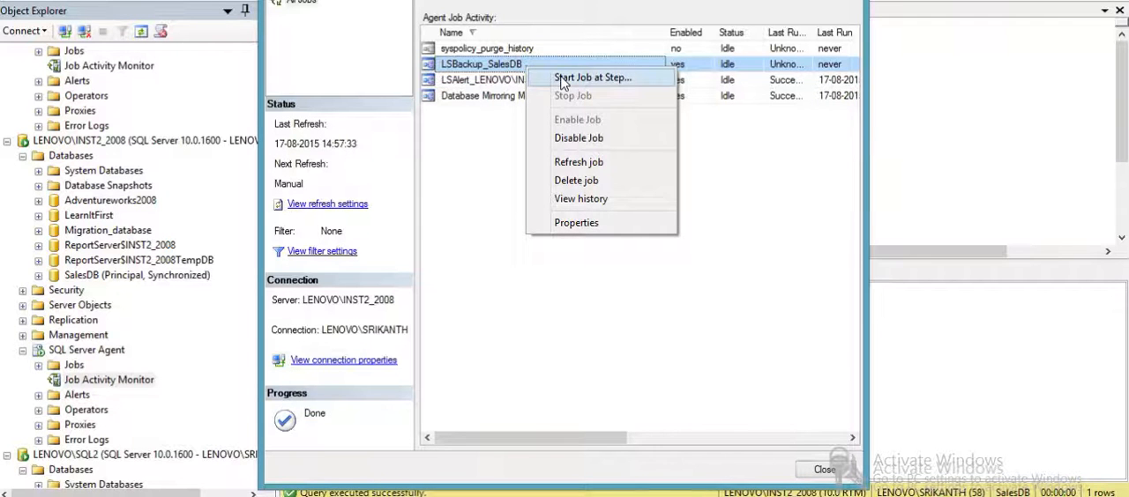
{"action": "left_click", "coordinate": [563, 81]}
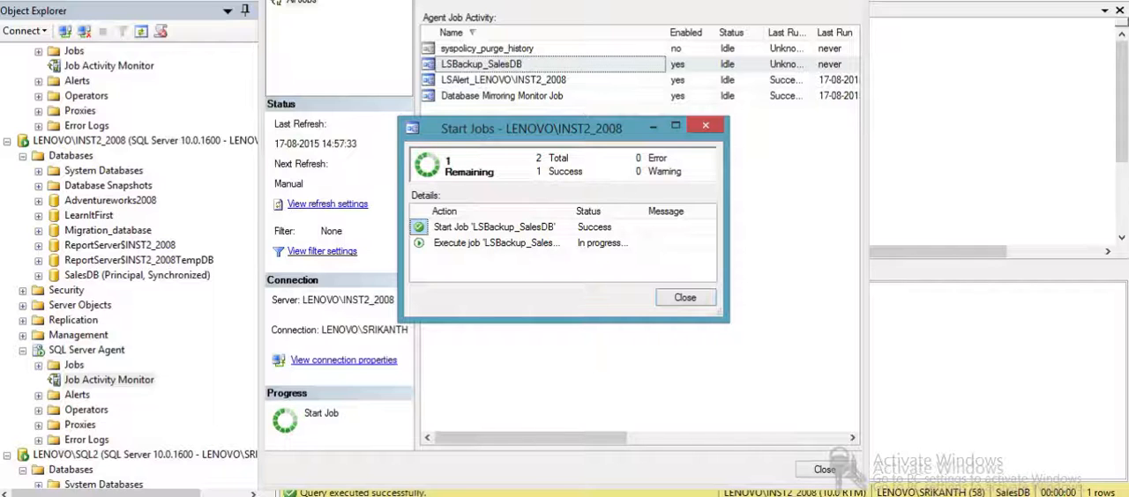
{"action": "left_click", "coordinate": [672, 299]}
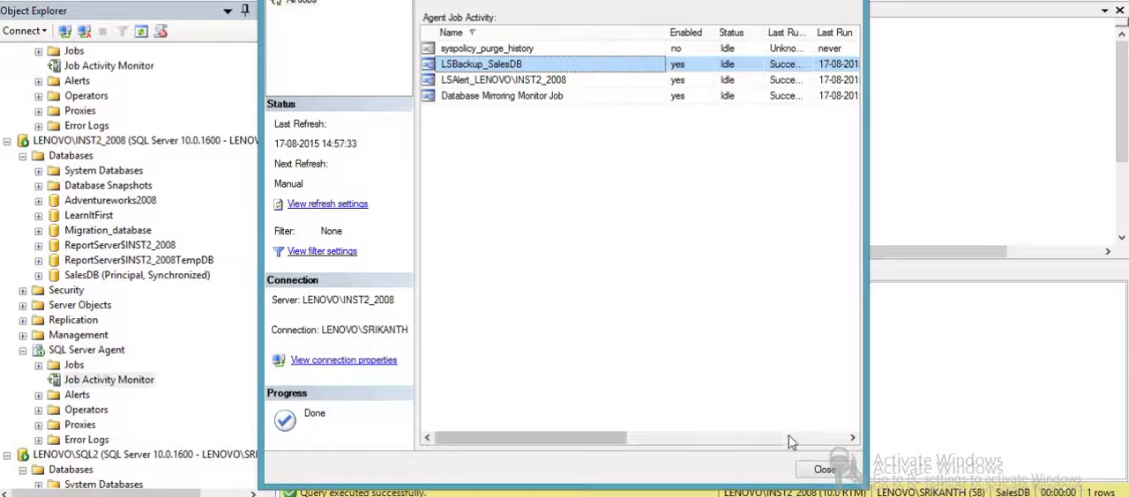
{"action": "left_click", "coordinate": [822, 470]}
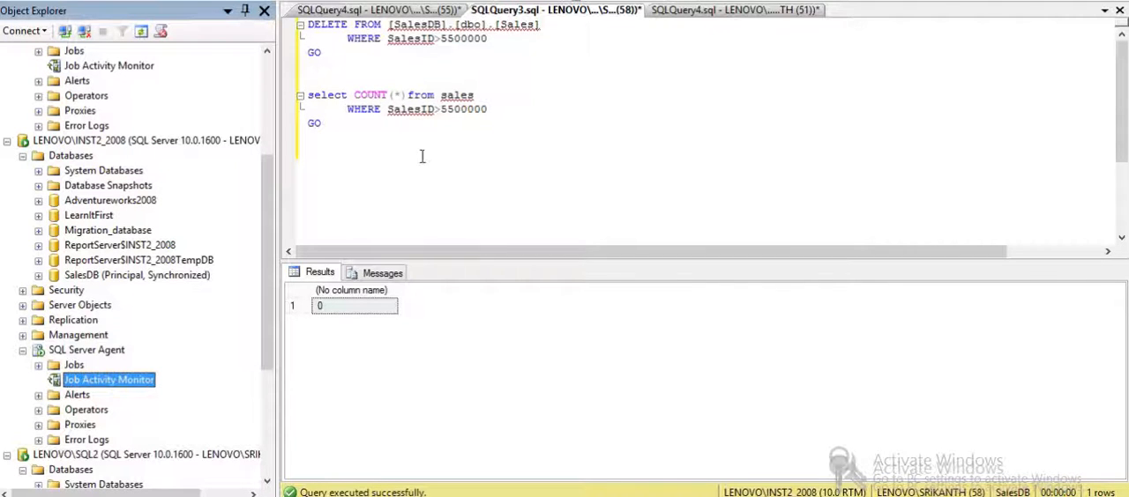
- Change the connection of the SQLQuery3.sql count query to LENOVO\SQL2 with Windows Authentication
{"action": "left_click_drag", "start_coordinate": [420, 156], "coordinate": [310, 88]}
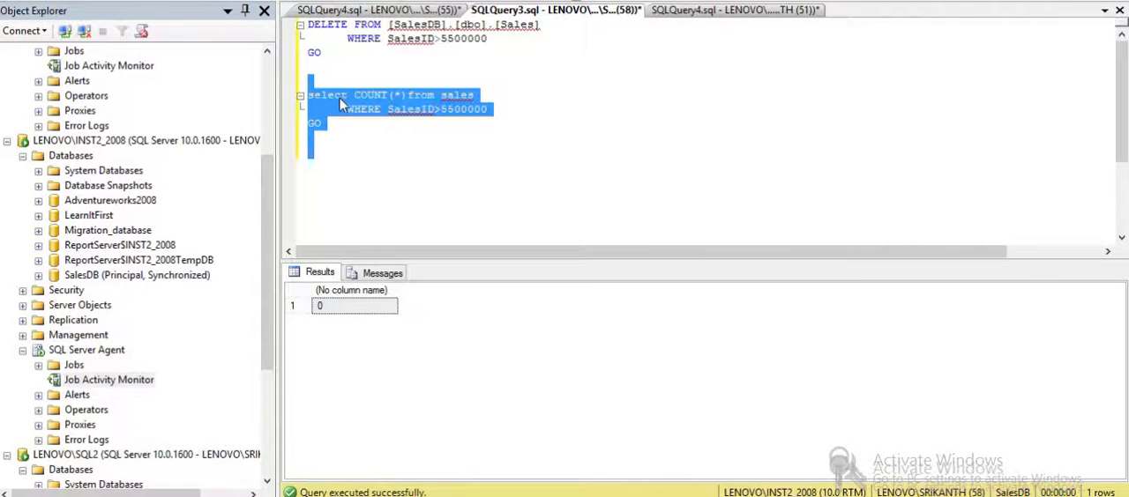
{"action": "right_click", "coordinate": [341, 103]}
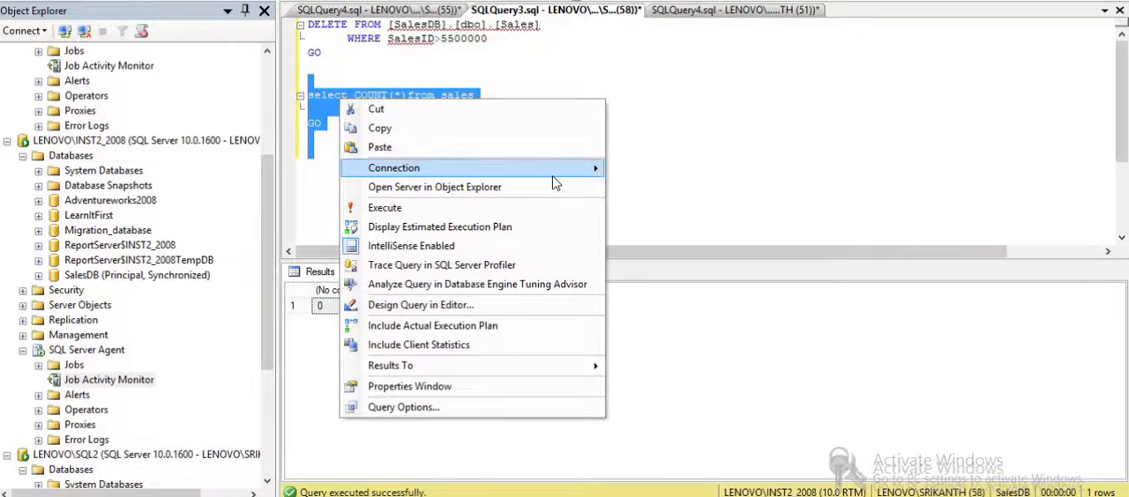
{"action": "mouse_move", "coordinate": [553, 172]}
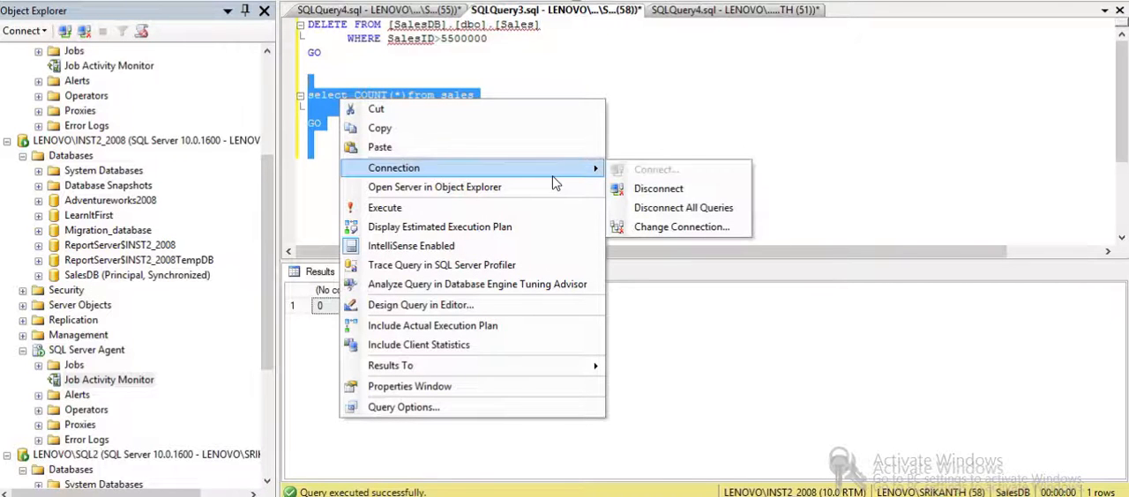
{"action": "left_click", "coordinate": [633, 228]}
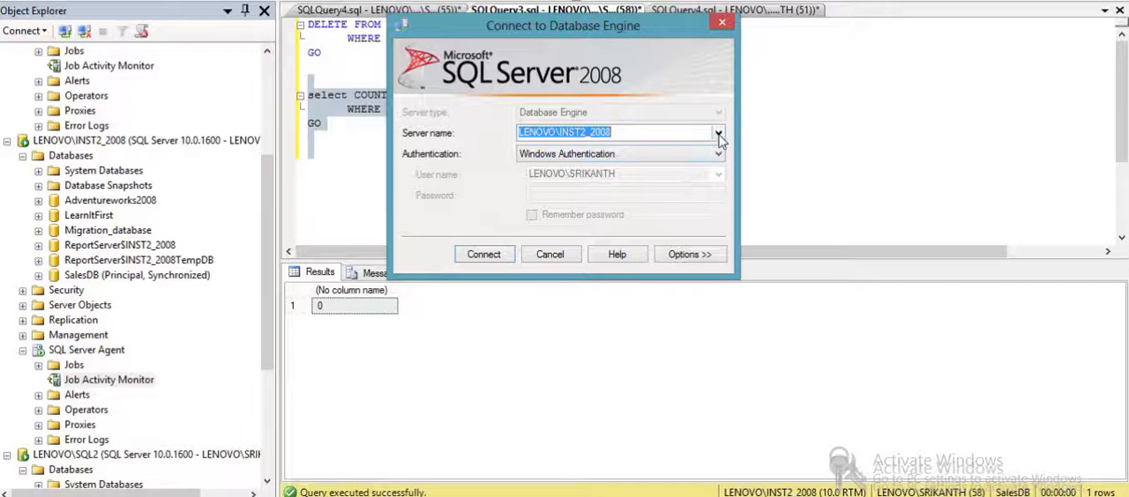
{"action": "left_click", "coordinate": [718, 134]}
{"action": "left_click", "coordinate": [617, 160]}
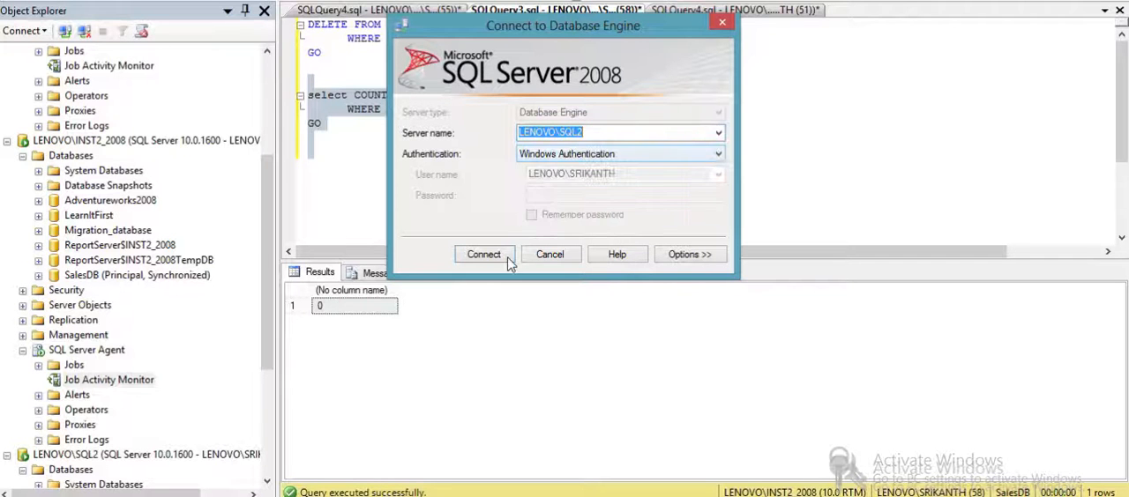
{"action": "left_click", "coordinate": [494, 256]}
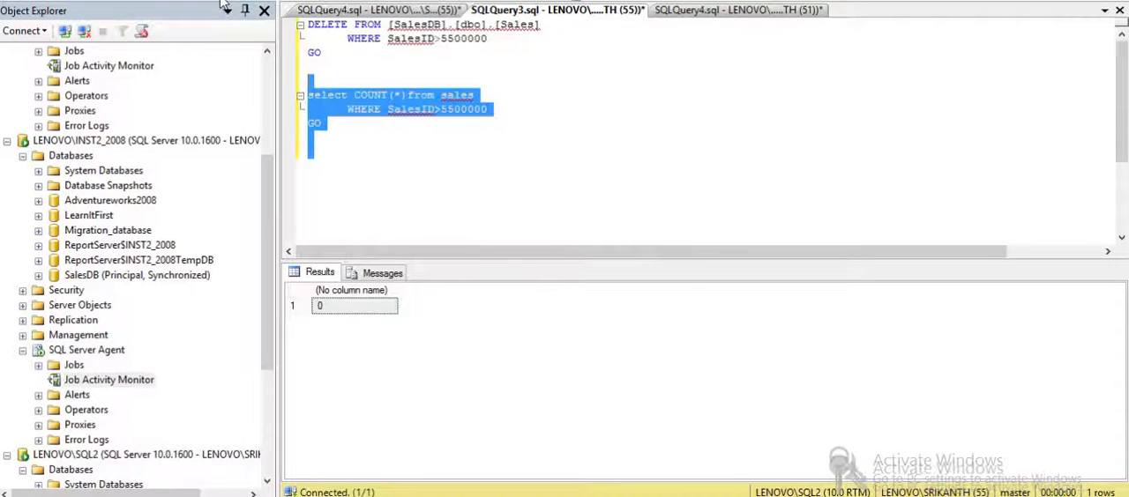
- Switch the query to the Sales_Read database and run the count of sales rows with SalesID>5500000
{"action": "key", "text": "F5"}
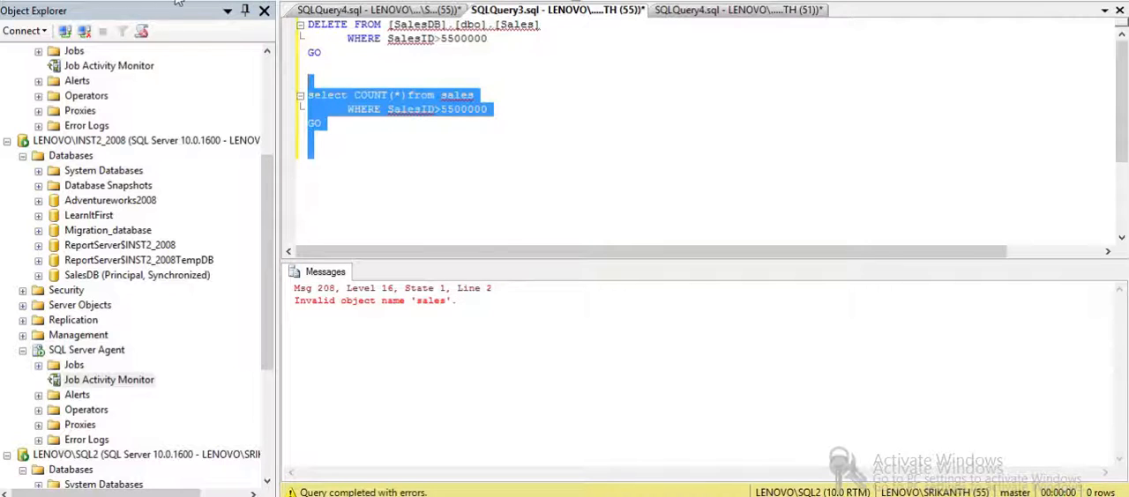
{"action": "left_click", "coordinate": [177, 3]}
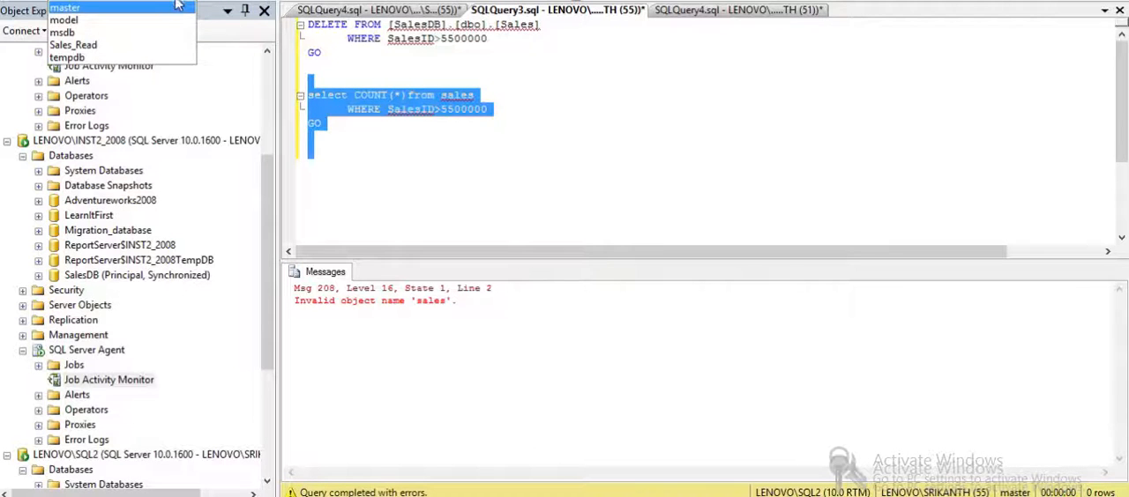
{"action": "left_click", "coordinate": [160, 46]}
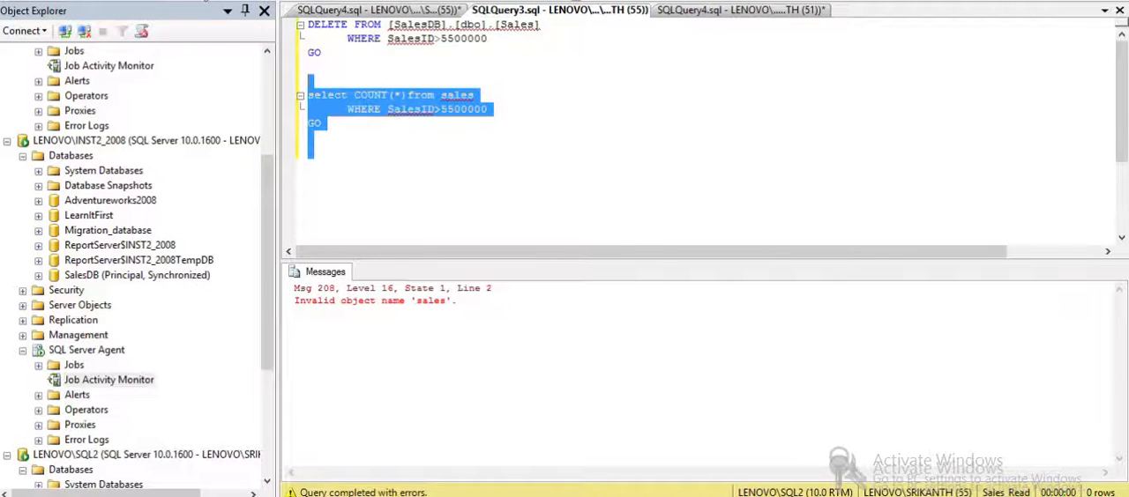
{"action": "key", "text": "F5"}
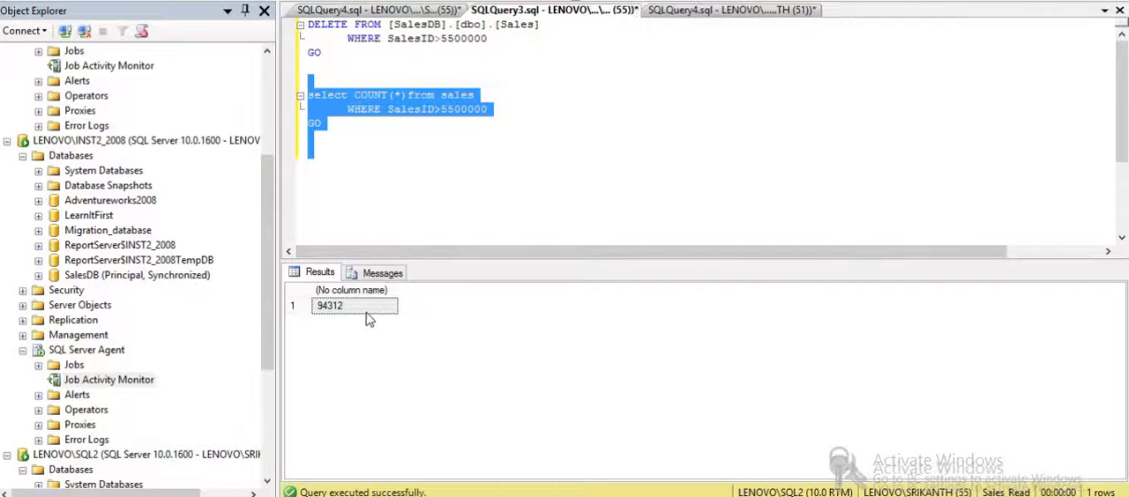
{"action": "left_click", "coordinate": [434, 189]}
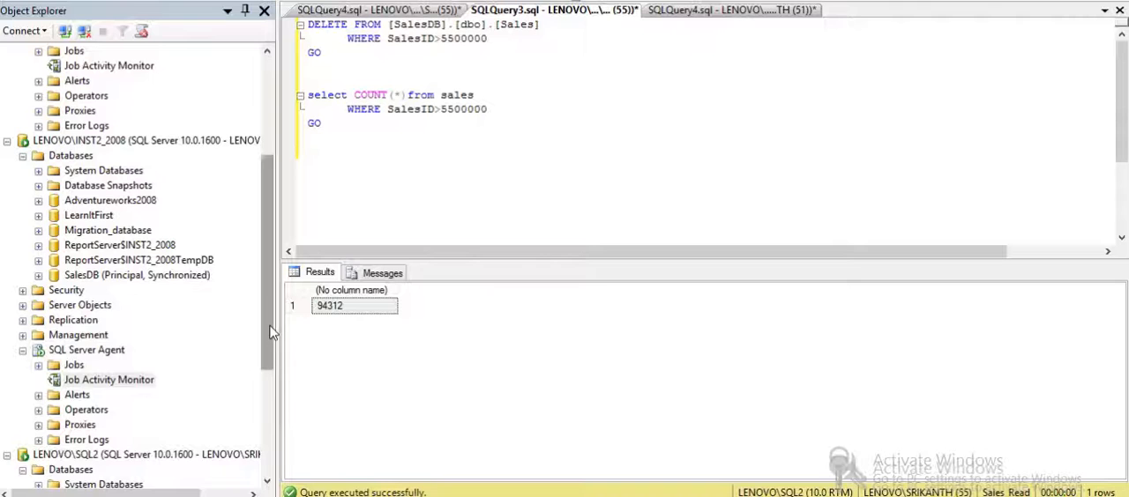
- Run the LSCopy_LENOVO\INST1_2008_SalesDB job from the job activity of LENOVO\SQL2
{"action": "left_click", "coordinate": [108, 379]}
{"action": "scroll", "coordinate": [166, 430], "scroll_direction": "down", "scroll_amount": 5}
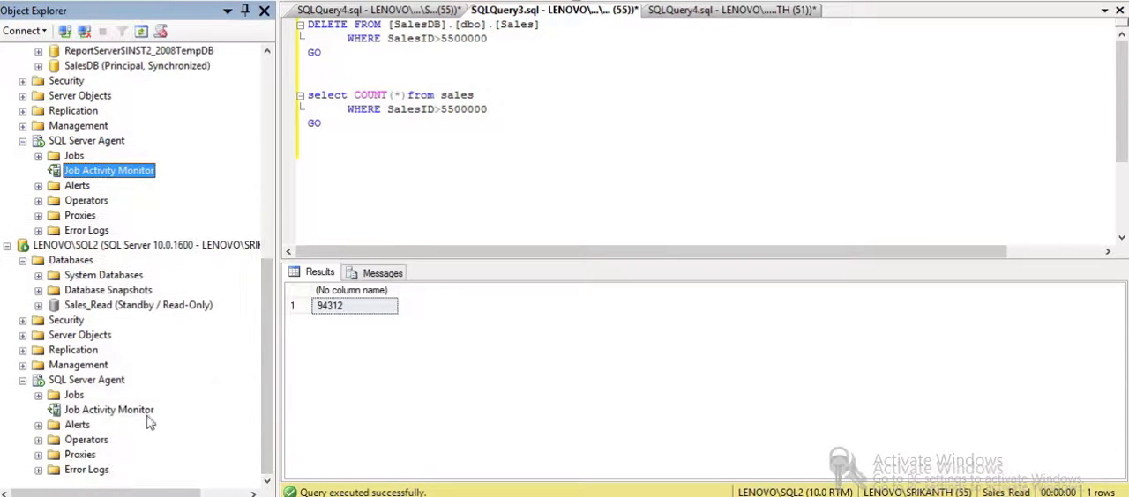
{"action": "double_click", "coordinate": [146, 412]}
{"action": "left_click", "coordinate": [463, 68]}
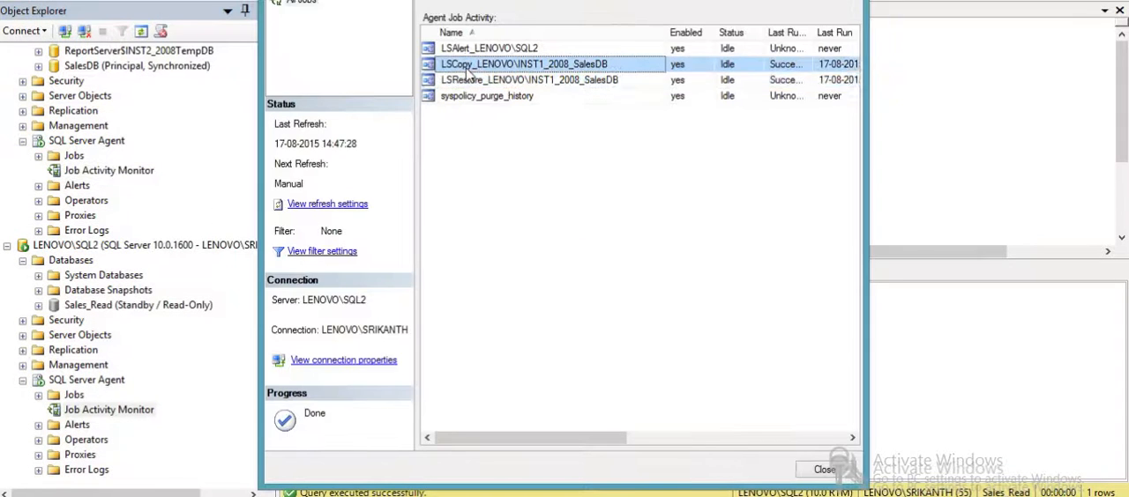
{"action": "right_click", "coordinate": [465, 68]}
{"action": "left_click", "coordinate": [533, 80]}
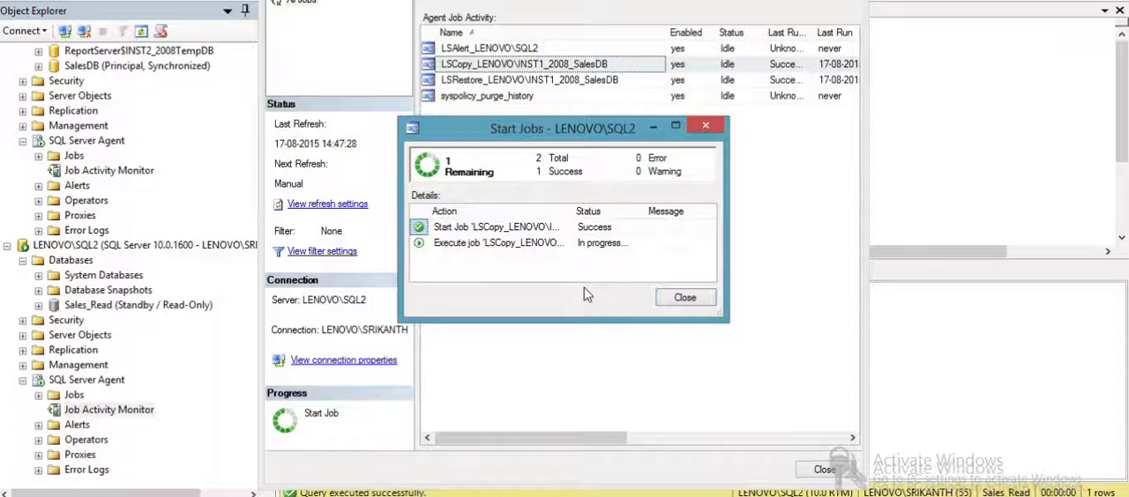
{"action": "left_click", "coordinate": [680, 303]}
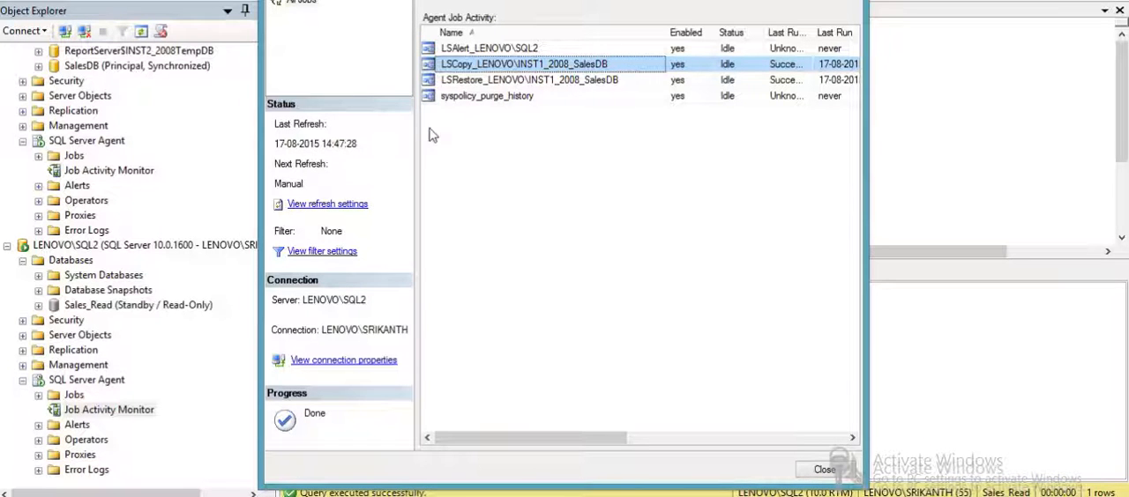
- Refresh the job activity of LENOVO\SQL2 and run the LSRestore_LENOVO\INST1_2008_SalesDB job
{"action": "right_click", "coordinate": [507, 80]}
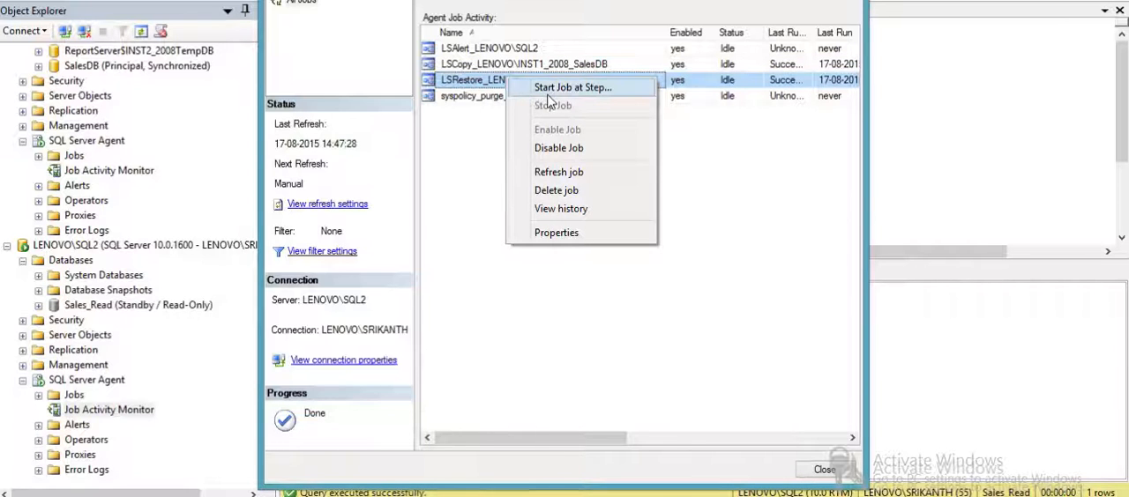
{"action": "left_click", "coordinate": [470, 159]}
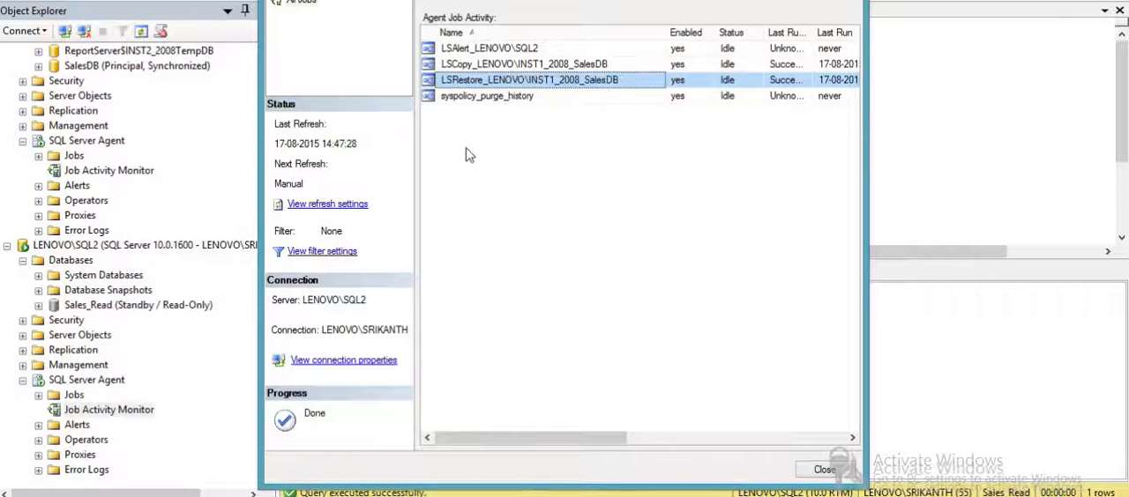
{"action": "left_click", "coordinate": [441, 3]}
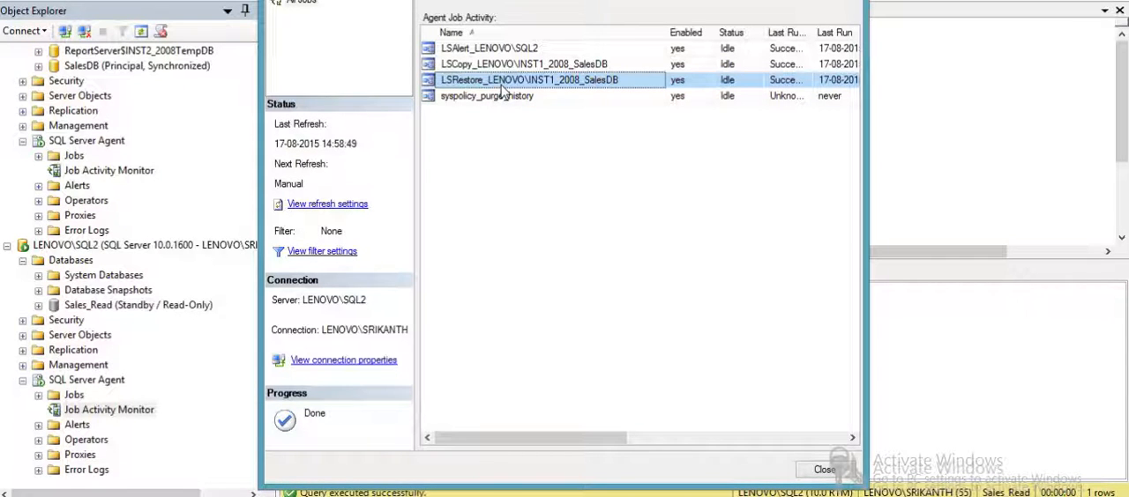
{"action": "right_click", "coordinate": [501, 87]}
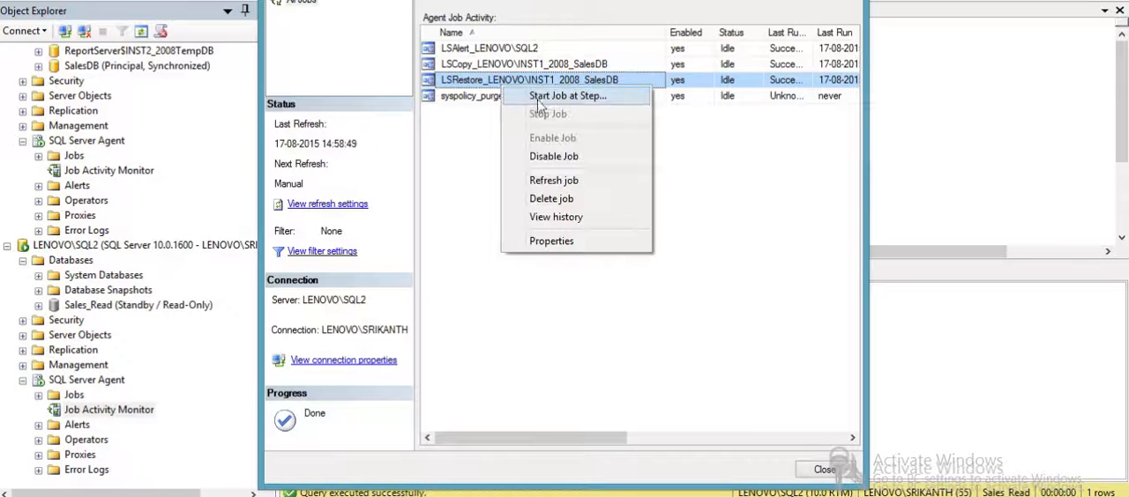
{"action": "left_click", "coordinate": [543, 99]}
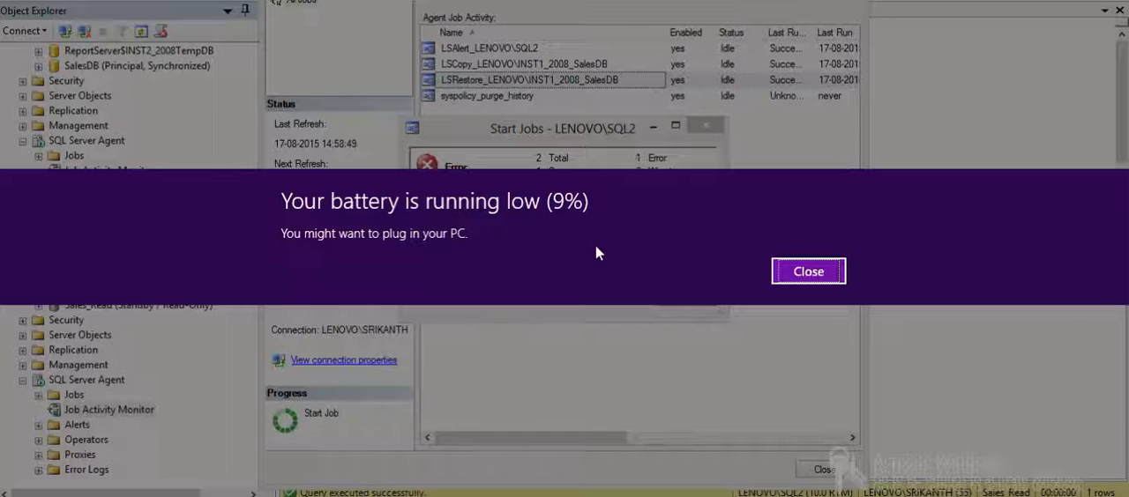
{"action": "left_click", "coordinate": [809, 272]}
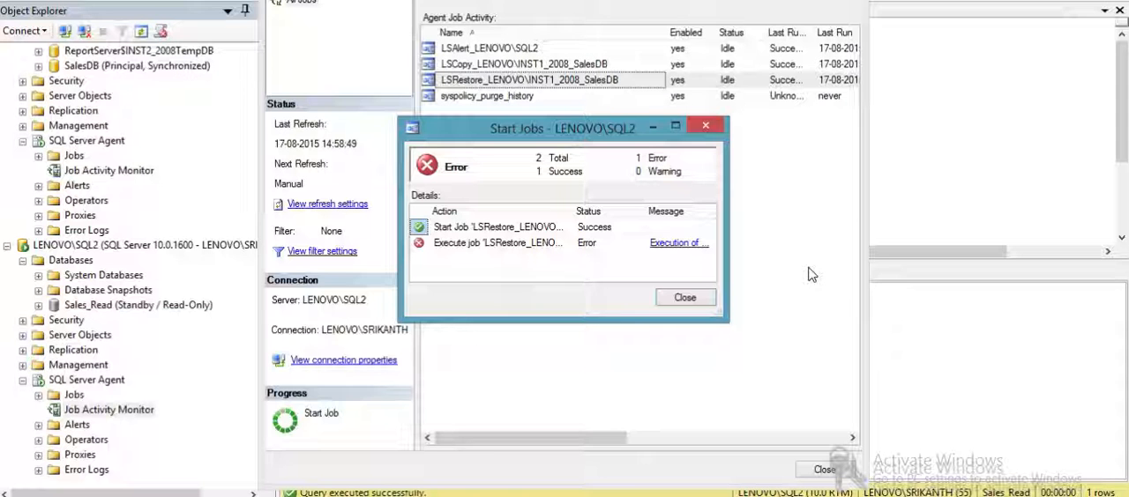
- Read the execution message and full action names in the restore job's start results, and close the results
{"action": "left_click", "coordinate": [668, 245]}
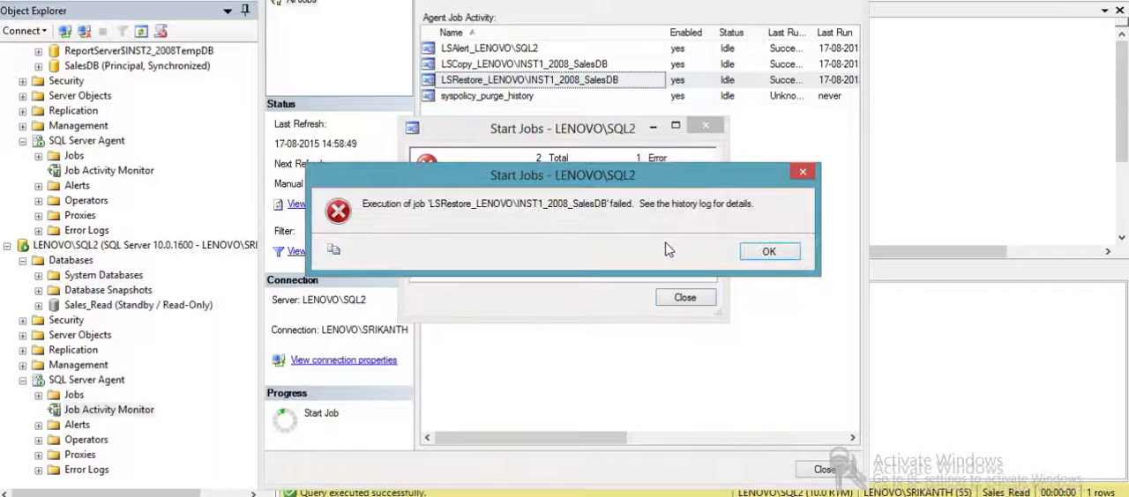
{"action": "left_click", "coordinate": [767, 251]}
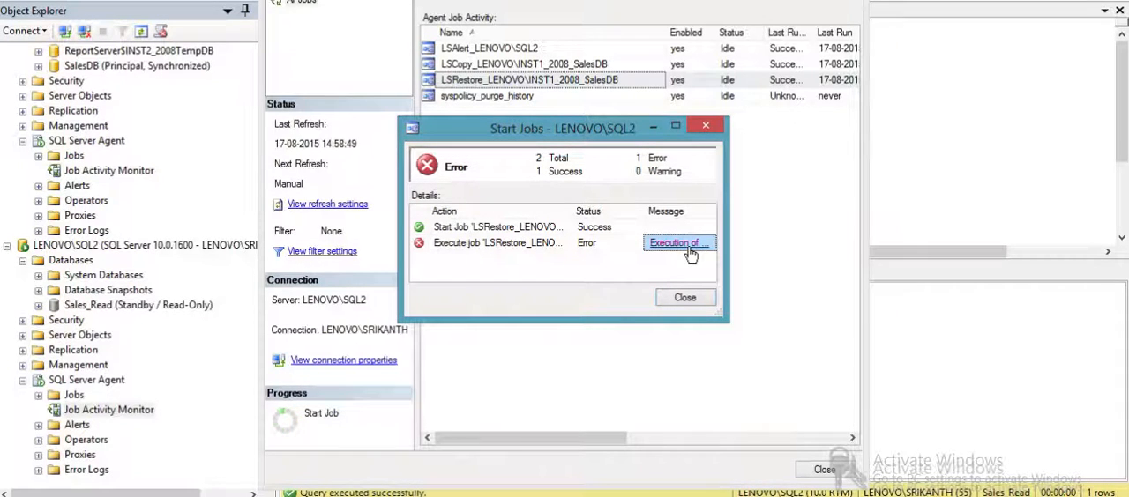
{"action": "left_click", "coordinate": [562, 227]}
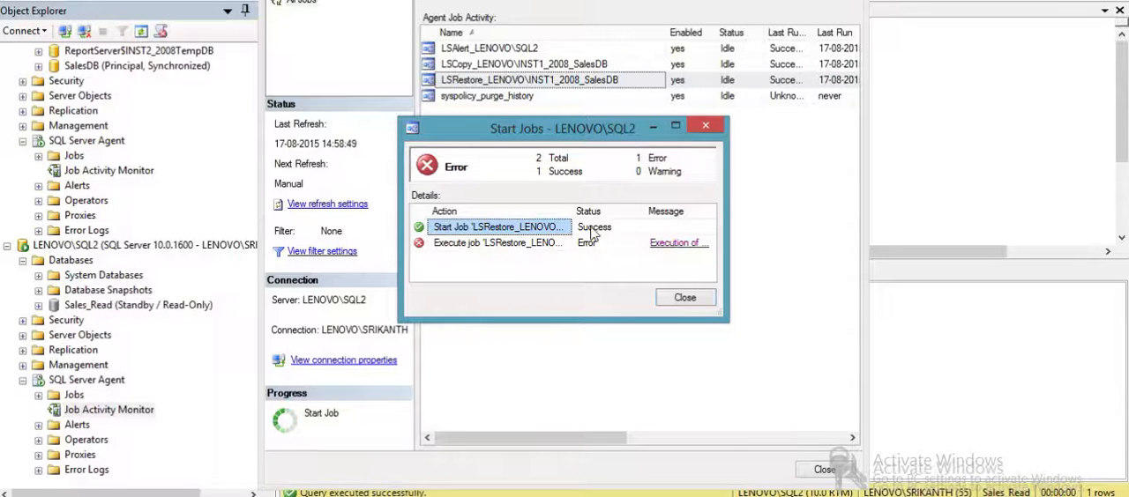
{"action": "left_click_drag", "start_coordinate": [574, 211], "coordinate": [693, 232]}
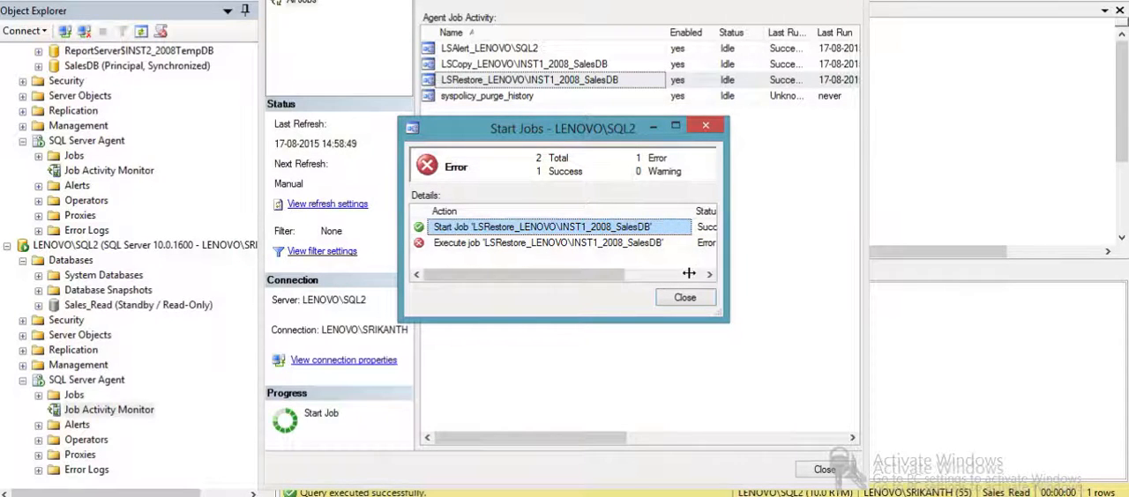
{"action": "left_click", "coordinate": [689, 273]}
{"action": "left_click", "coordinate": [684, 298]}
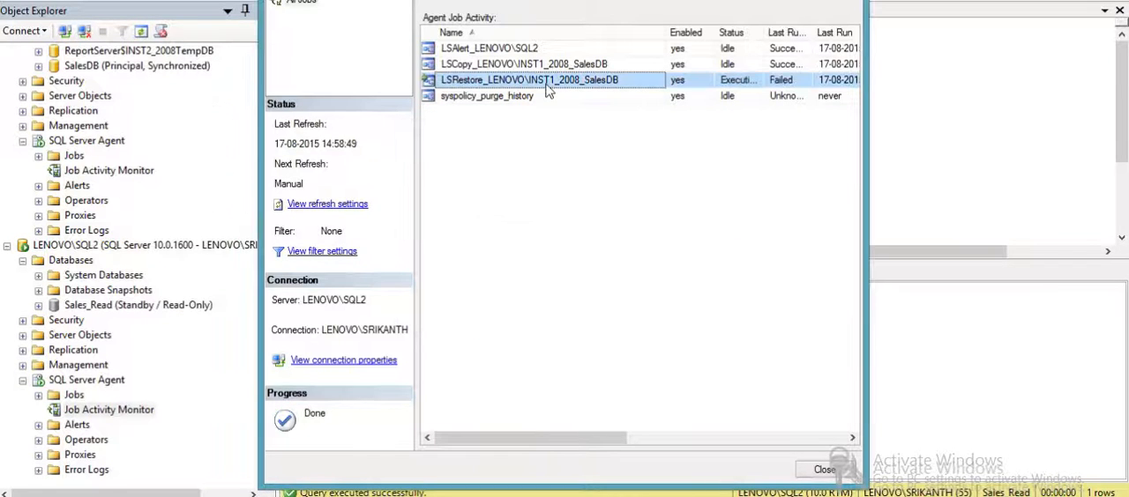
- Refresh the job activity of LENOVO\SQL2 to check the status of the restore job
{"action": "left_click", "coordinate": [448, 11]}
{"action": "left_click", "coordinate": [394, 495]}
{"action": "left_click", "coordinate": [574, 441]}
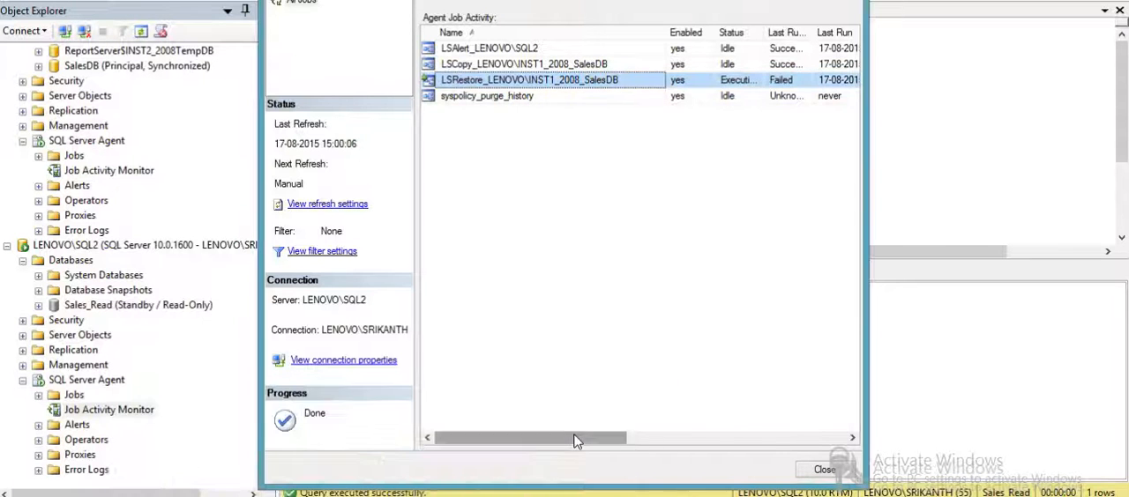
{"action": "left_click", "coordinate": [449, 9]}
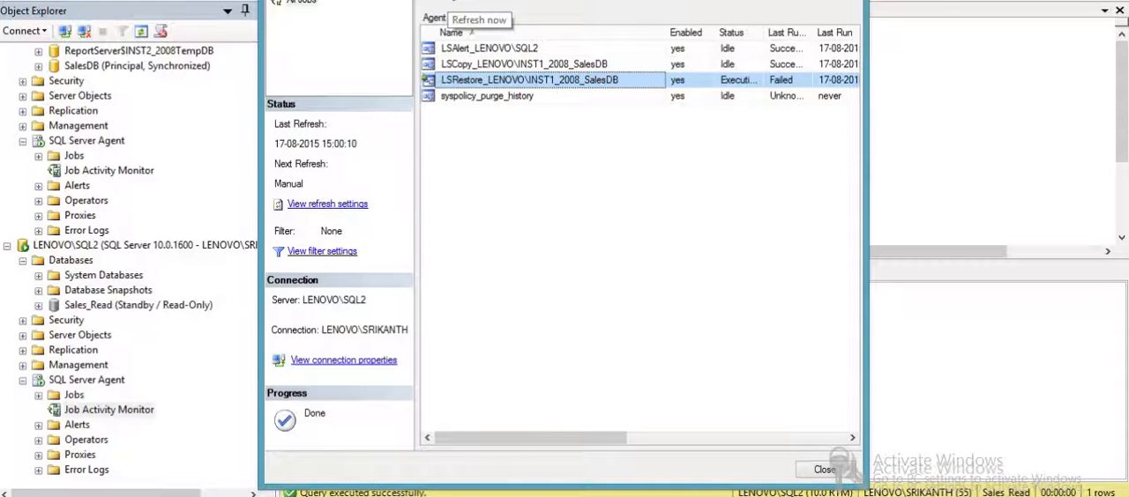
- Refresh the job activity of LENOVO\INST1_2008, and return to LENOVO\SQL2 to refresh its job list
{"action": "left_click", "coordinate": [395, 495]}
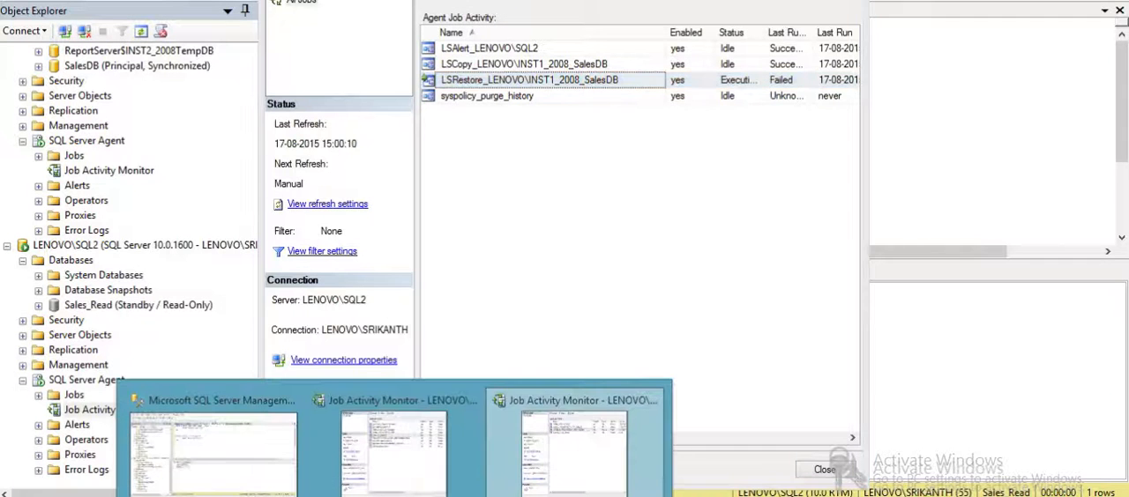
{"action": "left_click", "coordinate": [394, 441]}
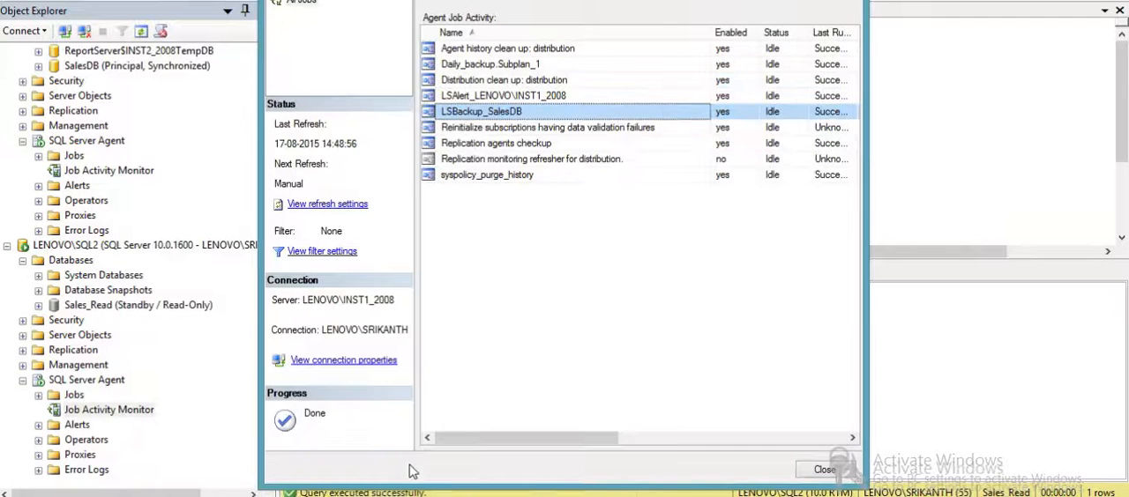
{"action": "left_click", "coordinate": [449, 8]}
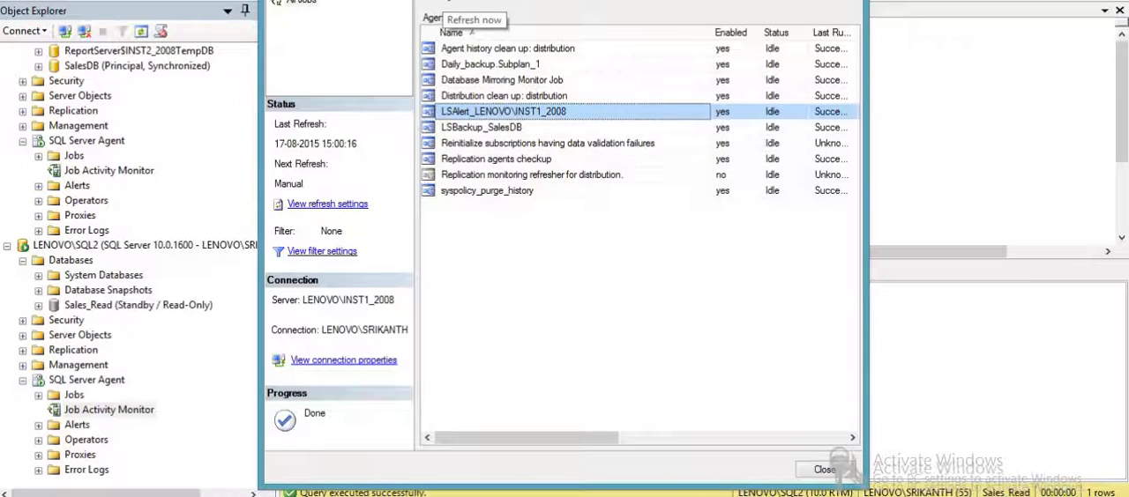
{"action": "left_click", "coordinate": [447, 1]}
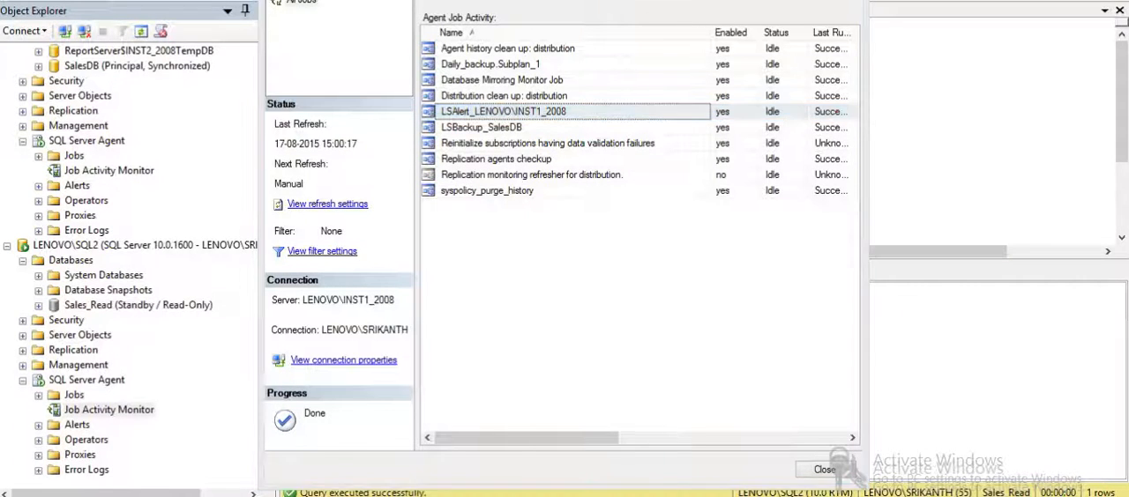
{"action": "left_click", "coordinate": [593, 459]}
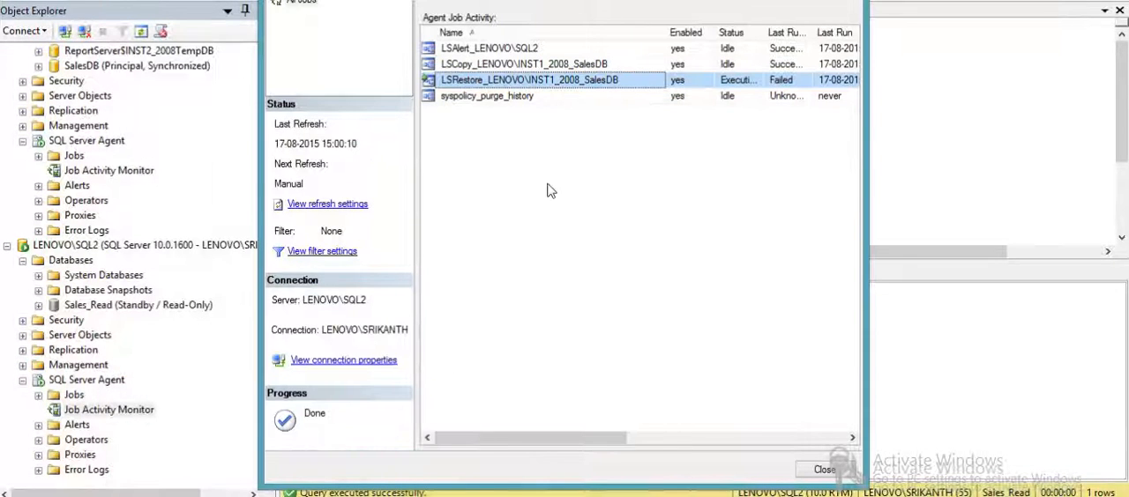
{"action": "left_click", "coordinate": [444, 2]}
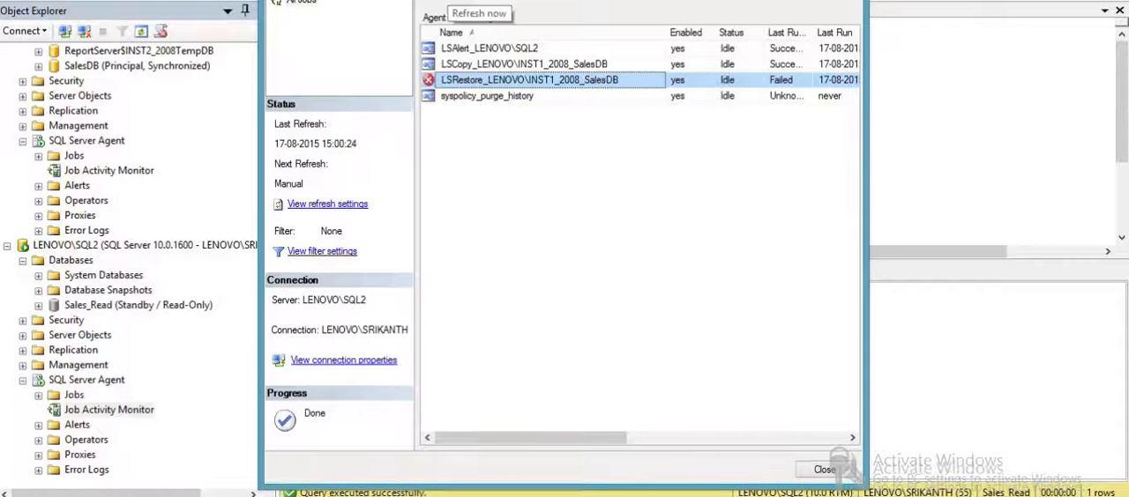
- View the LSRestore job's history, expand the 15:00:00 run and read the restore settings in the second-lowest step entry
{"action": "right_click", "coordinate": [489, 84]}
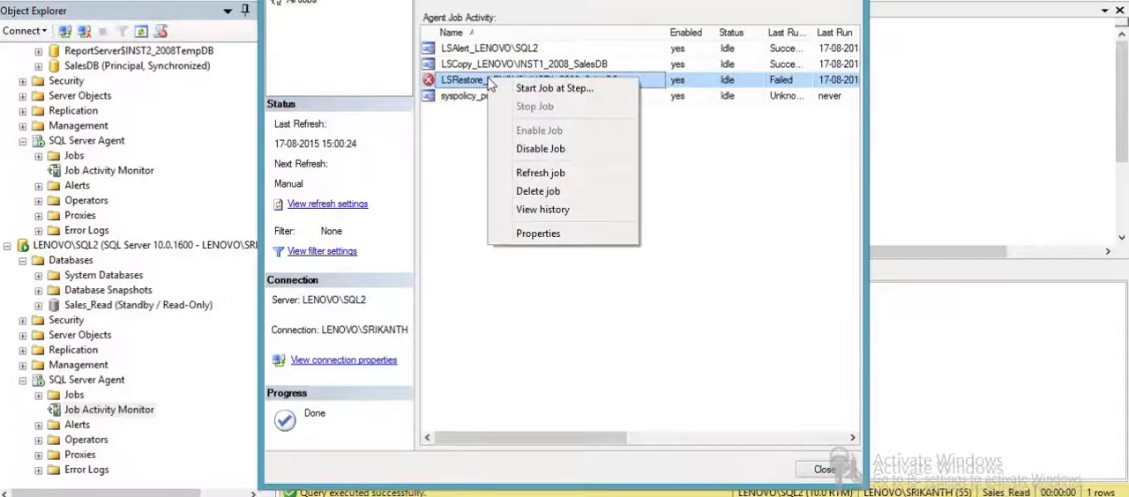
{"action": "left_click", "coordinate": [577, 219]}
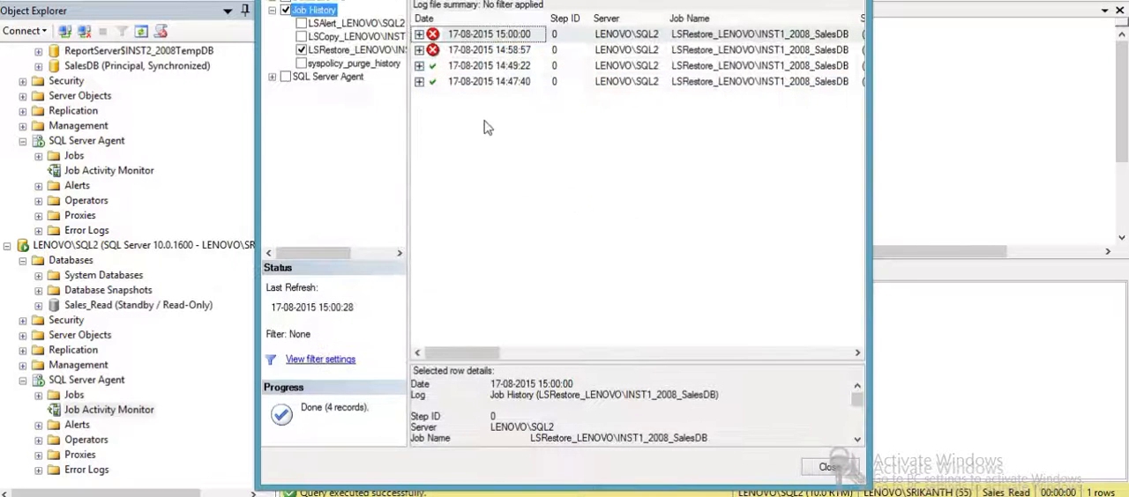
{"action": "left_click", "coordinate": [420, 35]}
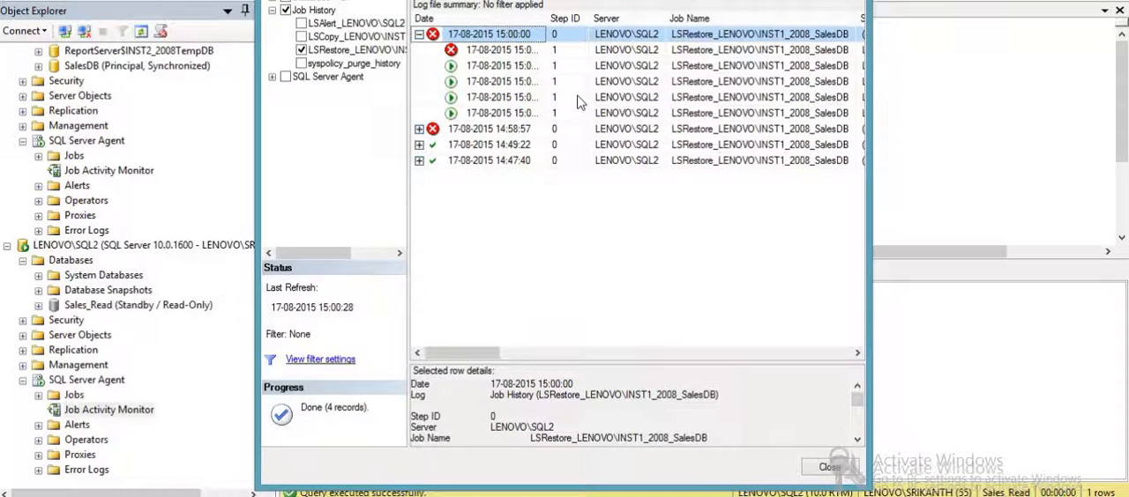
{"action": "left_click", "coordinate": [647, 114]}
{"action": "left_click", "coordinate": [644, 102]}
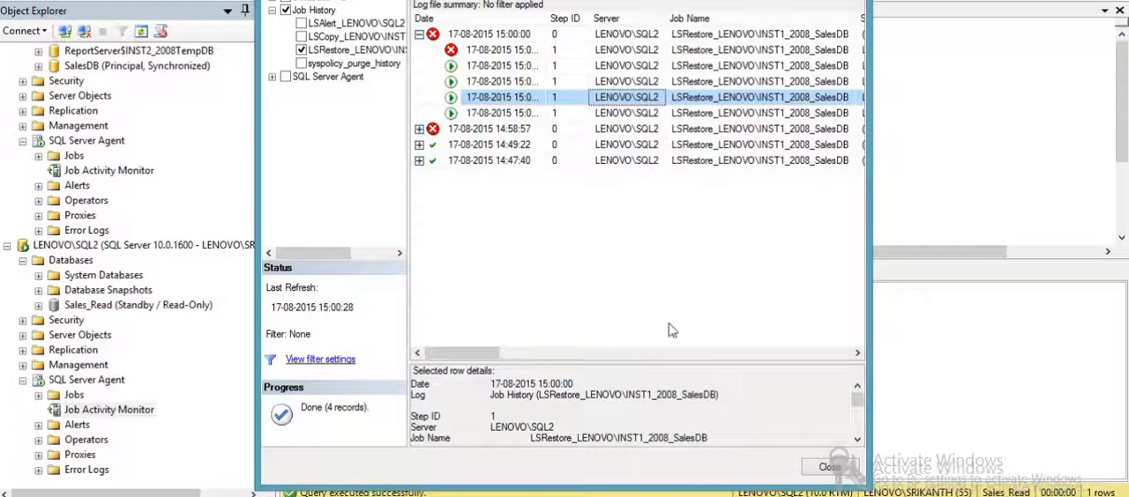
{"action": "left_click_drag", "start_coordinate": [670, 363], "coordinate": [651, 197]}
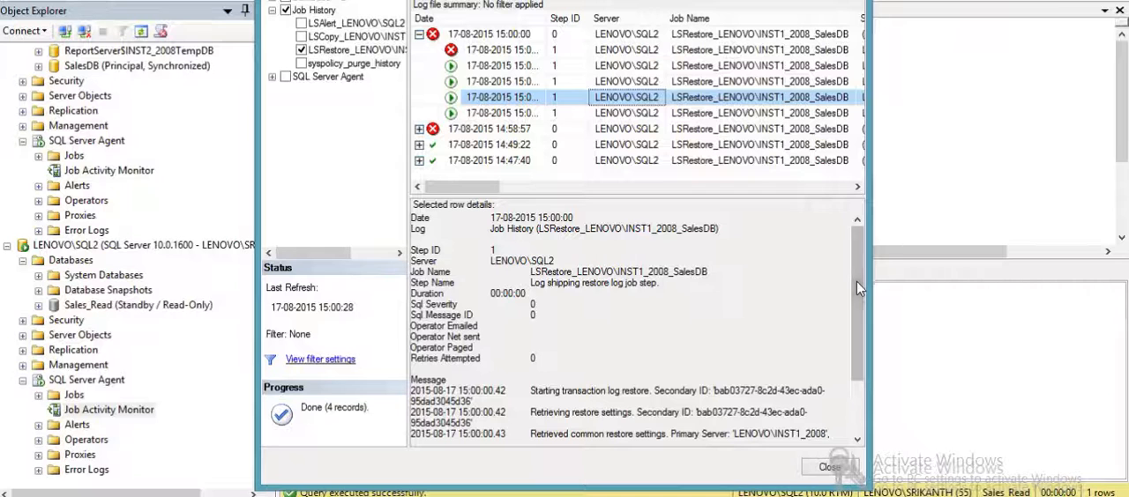
{"action": "left_click_drag", "start_coordinate": [857, 278], "coordinate": [859, 338]}
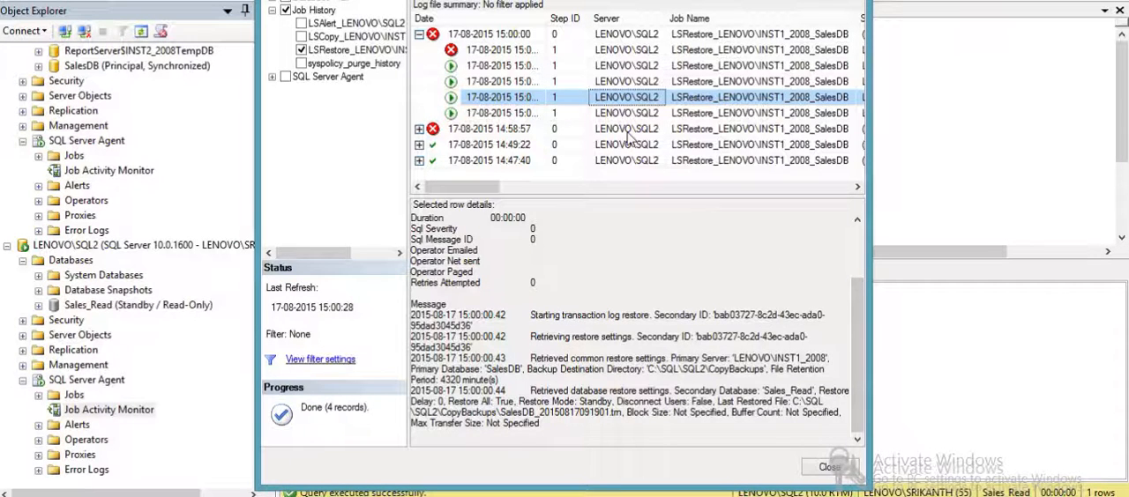
- Read the message of the middle step entry in the 15:00:00 run, and return to the query window
{"action": "left_click", "coordinate": [631, 81]}
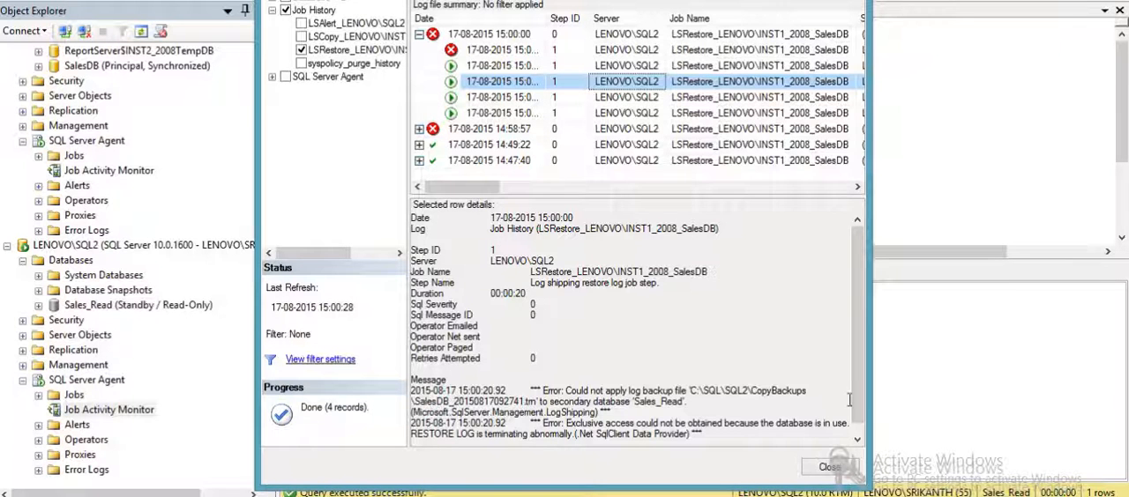
{"action": "left_click_drag", "start_coordinate": [854, 389], "coordinate": [851, 404]}
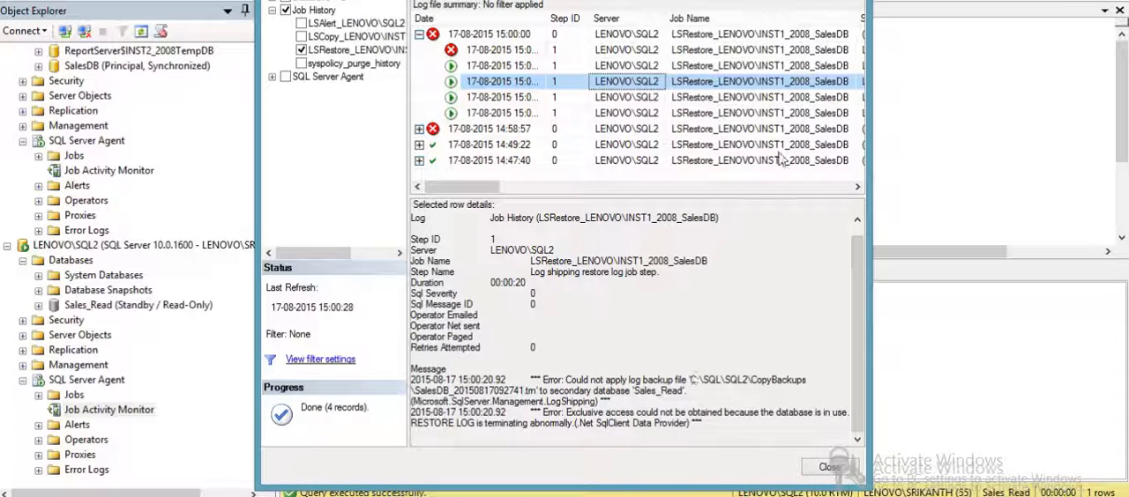
{"action": "left_click", "coordinate": [833, 466]}
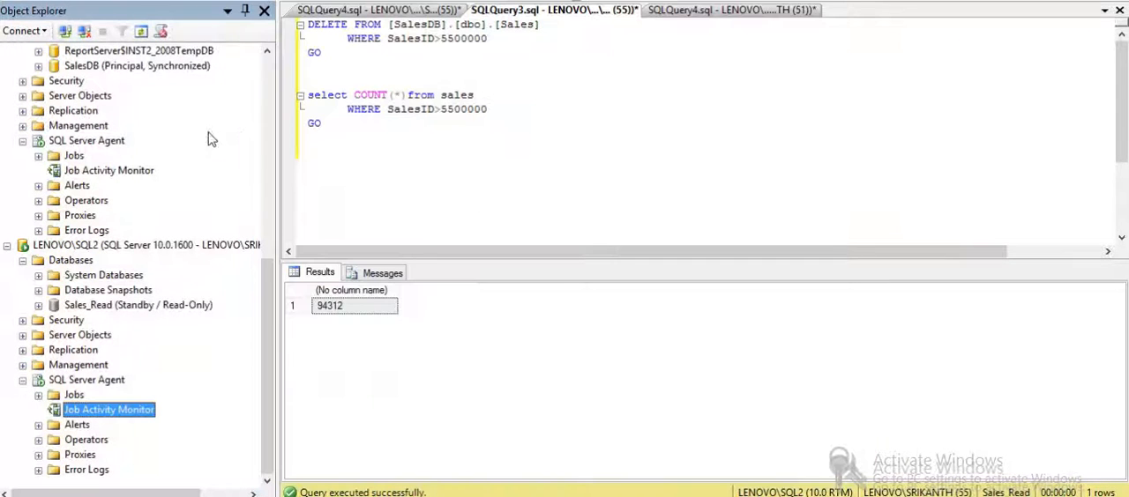
{"action": "left_click", "coordinate": [159, 66]}
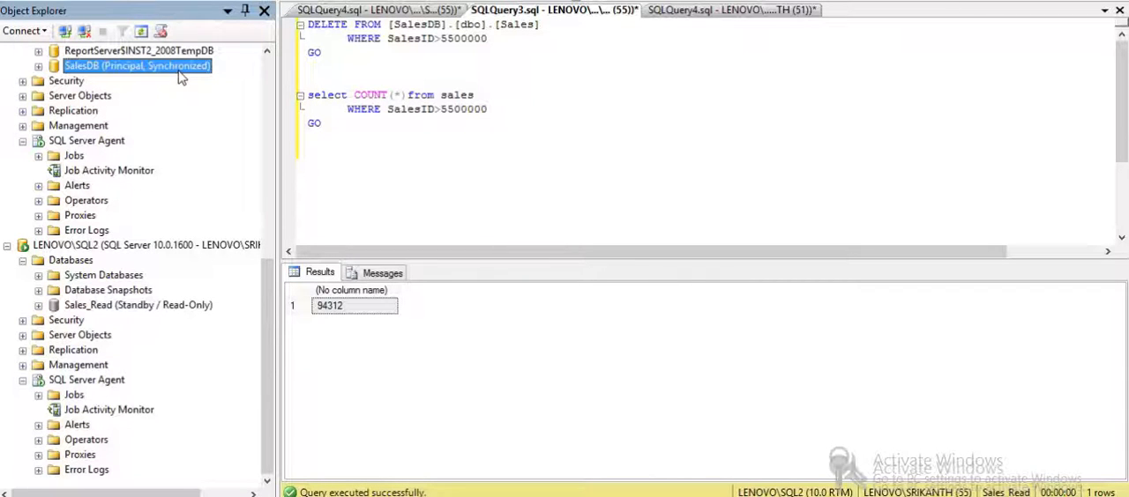
{"action": "mouse_move", "coordinate": [395, 496]}
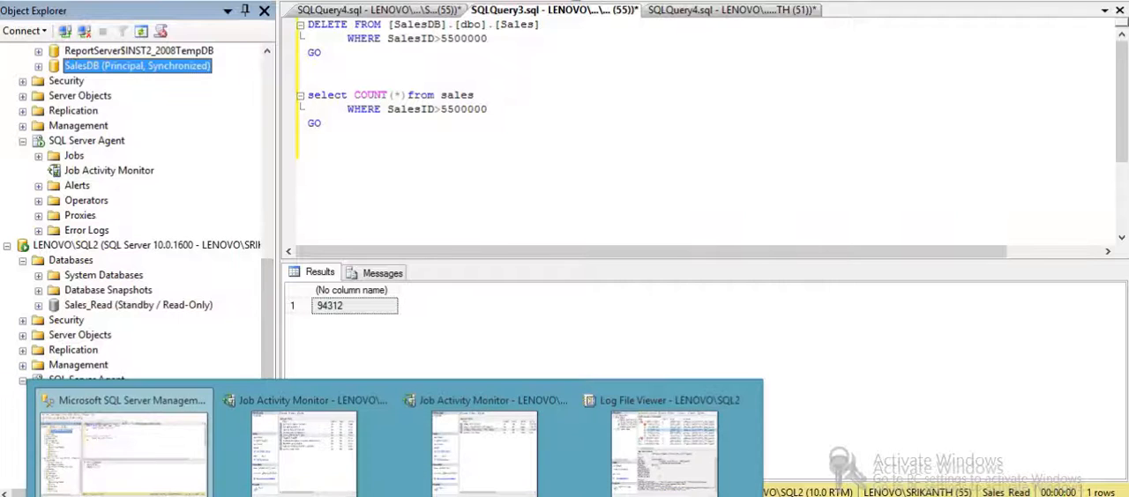
{"action": "left_click", "coordinate": [552, 216]}
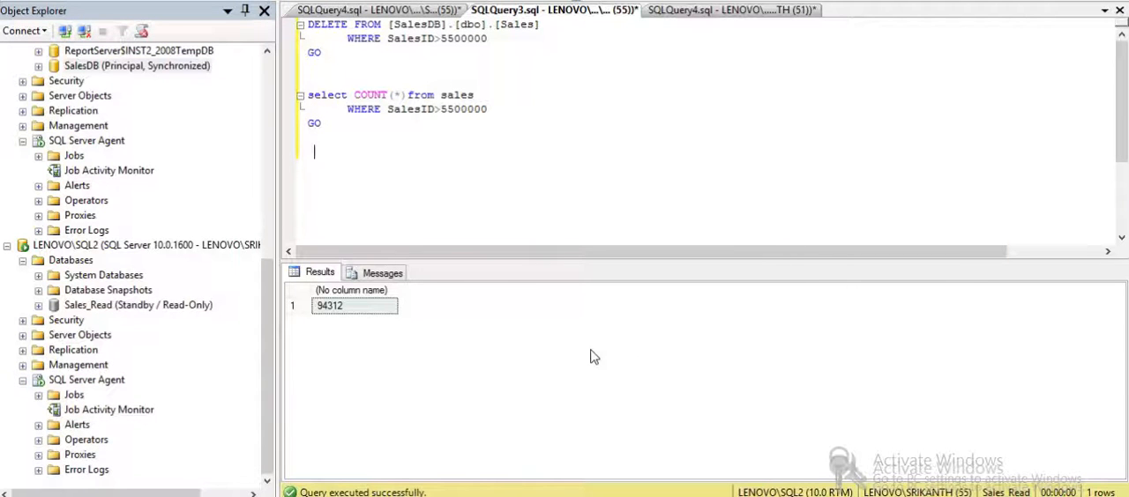
- Highlight the exclusive access error in the restore job's log message and close the log file viewer
{"action": "mouse_move", "coordinate": [395, 496]}
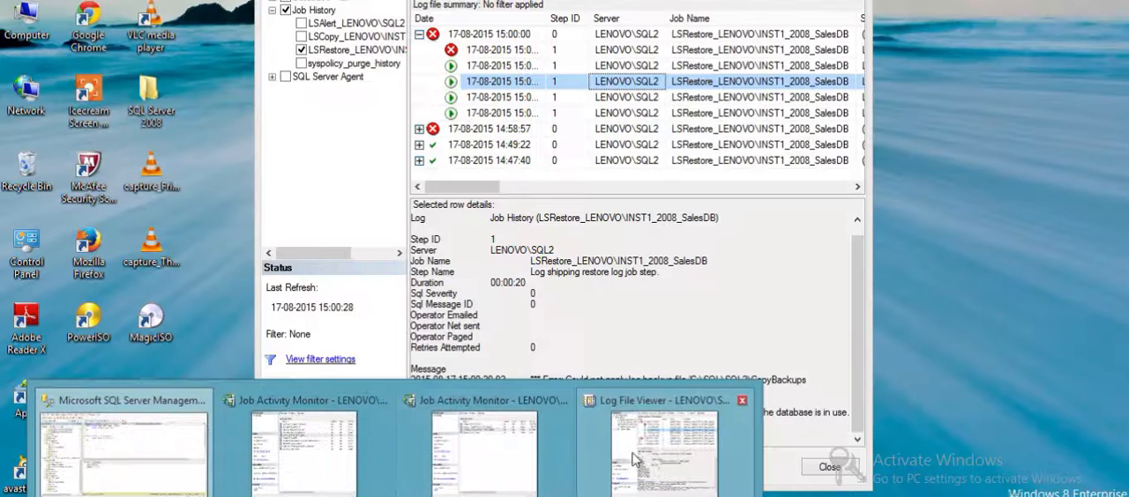
{"action": "left_click", "coordinate": [669, 447]}
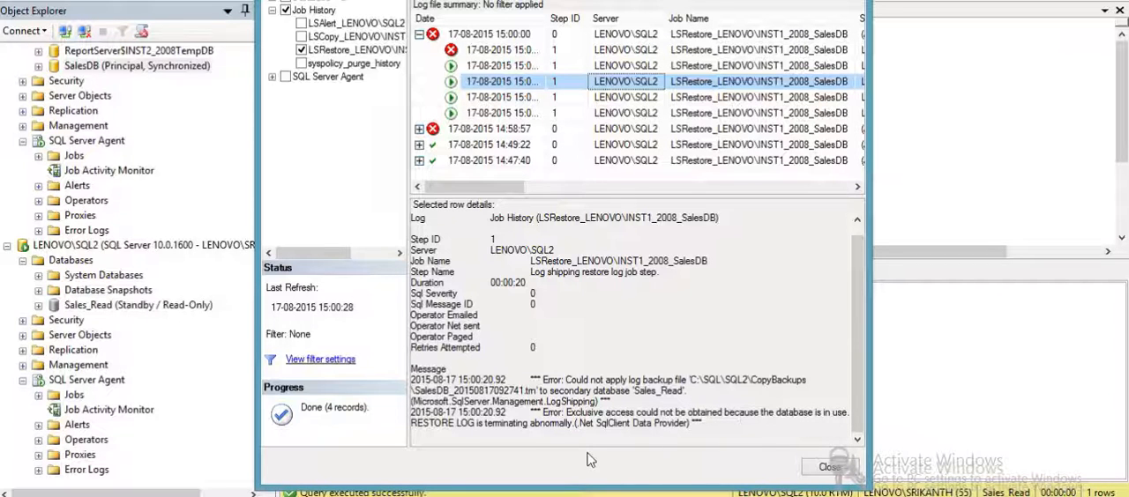
{"action": "left_click_drag", "start_coordinate": [544, 412], "coordinate": [667, 439]}
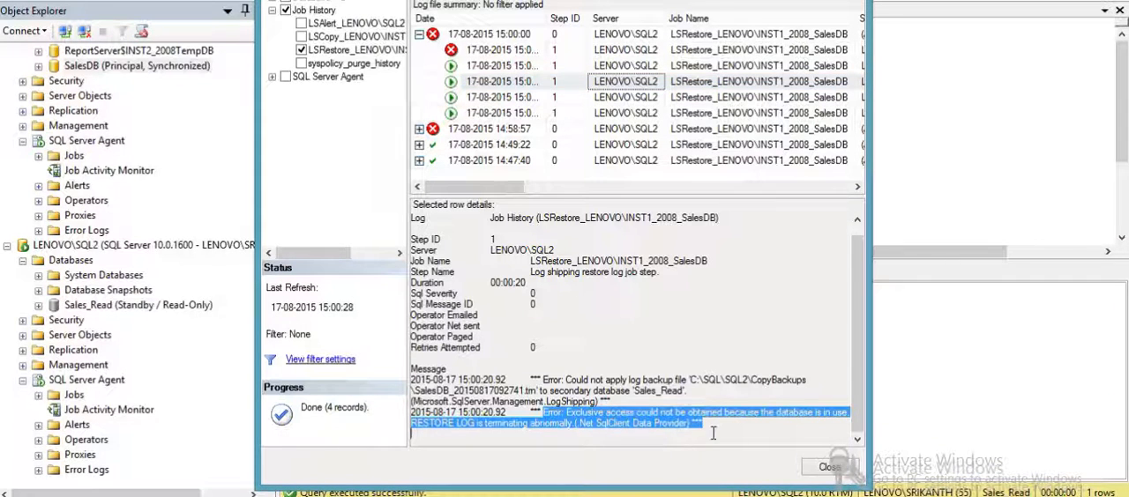
{"action": "left_click", "coordinate": [825, 468]}
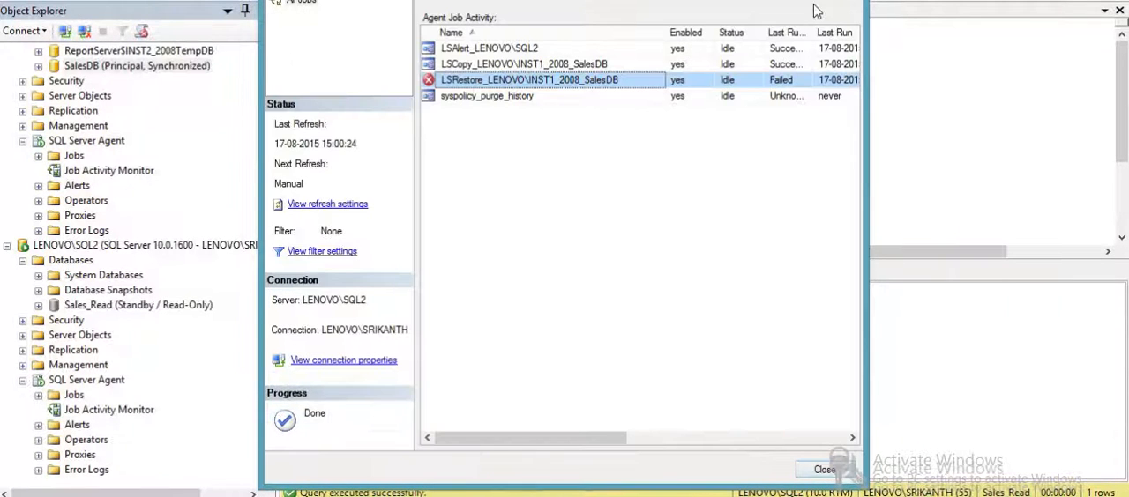
- Leave the job activity window and check the SalesDB mirroring roles on LENOVO\INST2_2008 and LENOVO\INST1_2008
{"action": "left_click", "coordinate": [848, 0]}
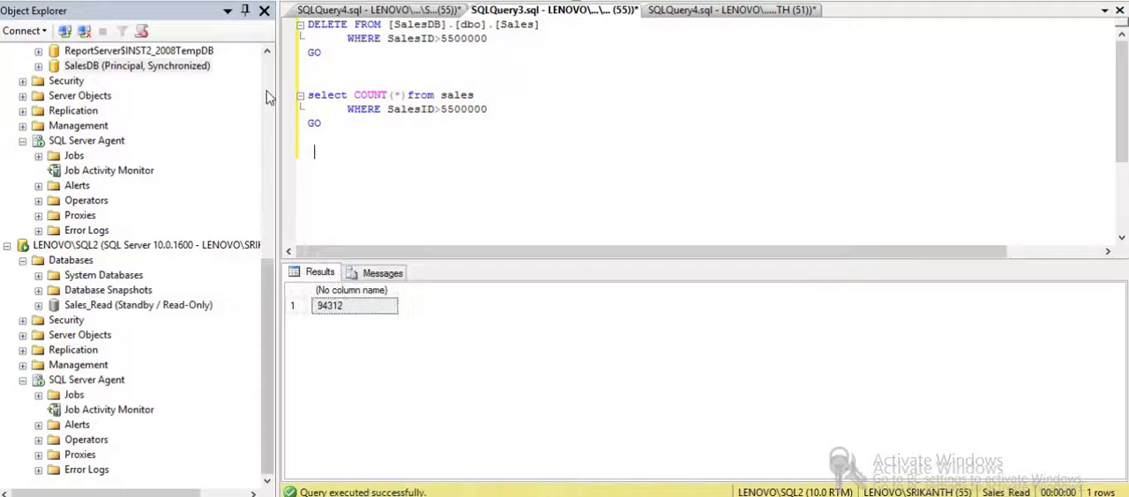
{"action": "left_click", "coordinate": [137, 65]}
{"action": "scroll", "coordinate": [137, 65], "scroll_direction": "up", "scroll_amount": 9}
{"action": "left_click", "coordinate": [141, 156]}
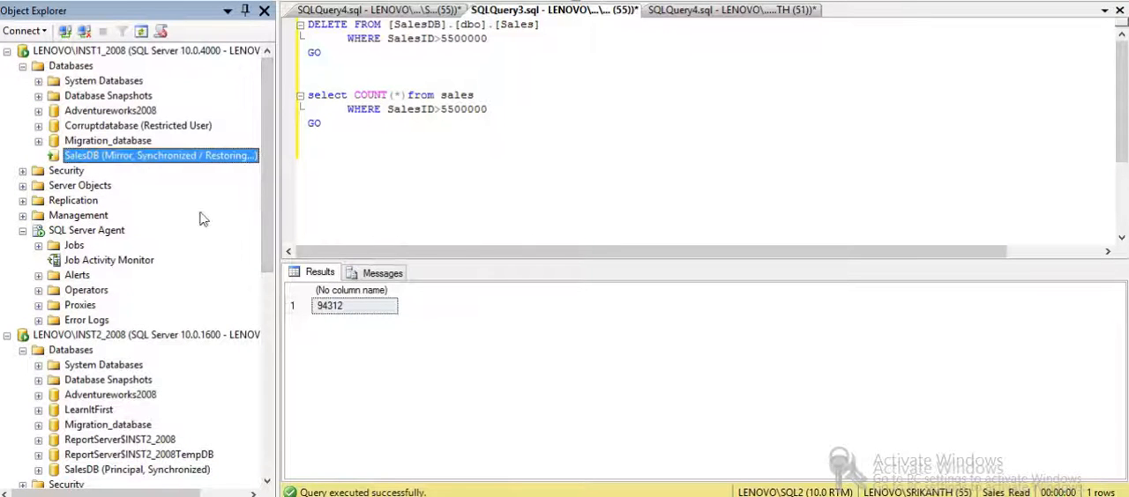
{"action": "left_click_drag", "start_coordinate": [272, 323], "coordinate": [289, 248]}
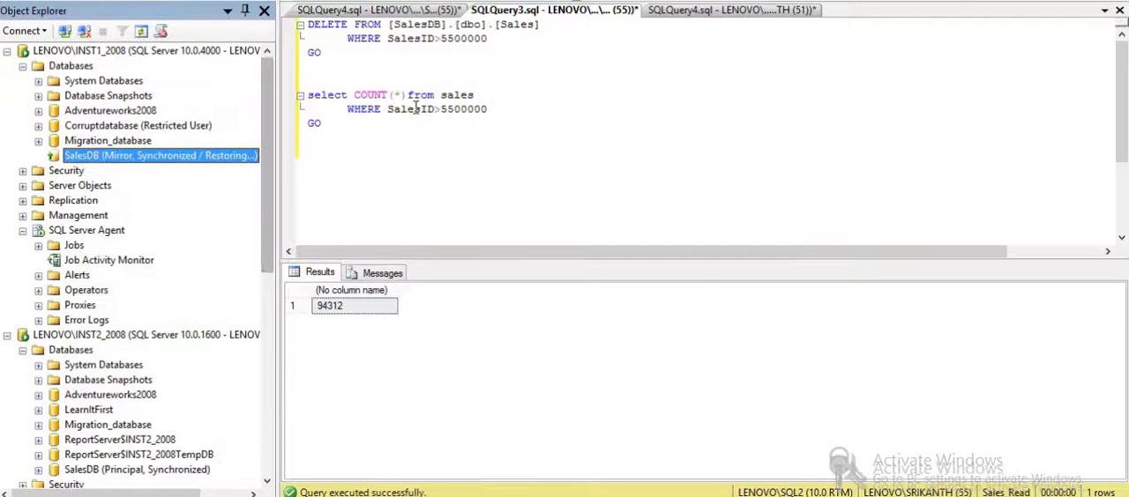
- Switch the count query window's database context to model, and check the query window holding the restore script
{"action": "left_click", "coordinate": [385, 10]}
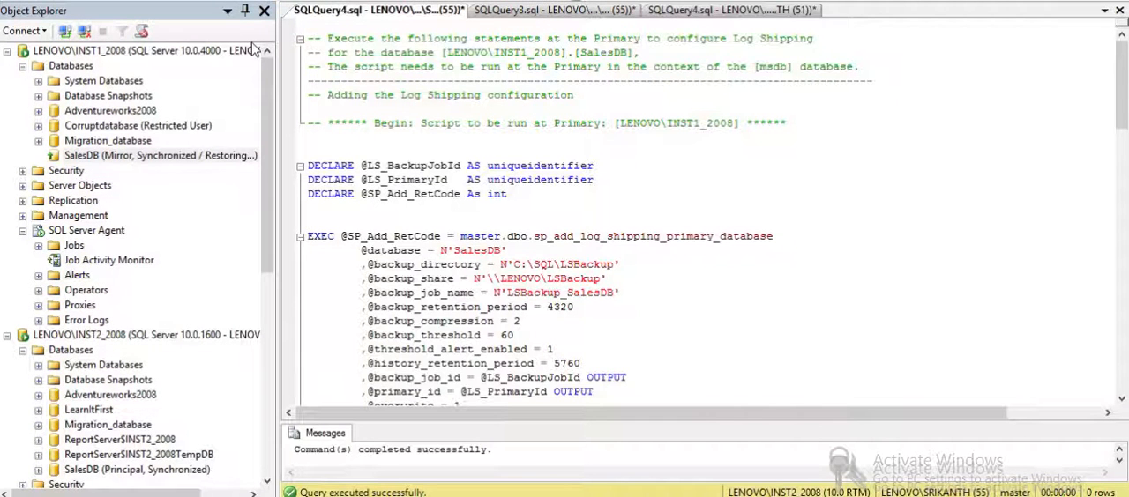
{"action": "left_click", "coordinate": [551, 12]}
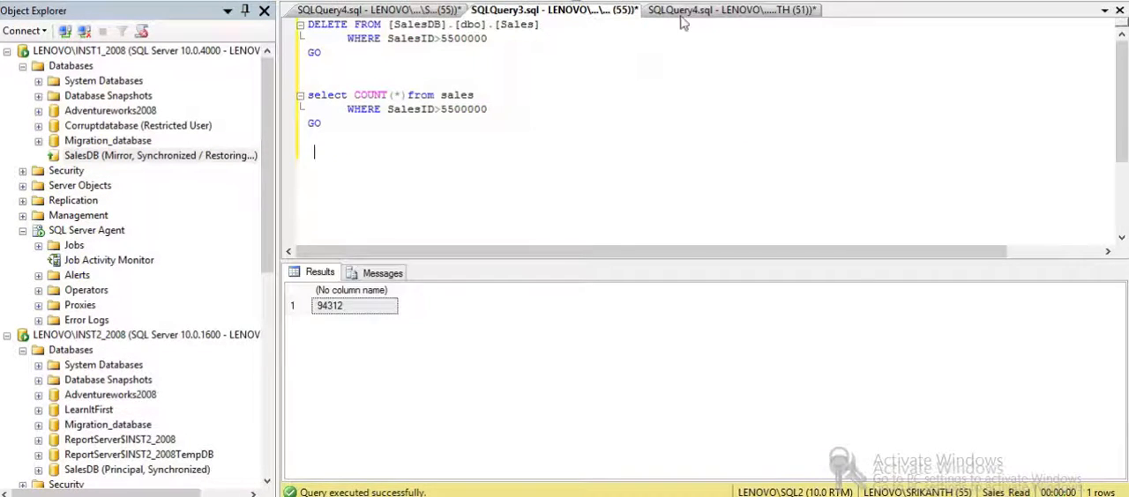
{"action": "left_click", "coordinate": [181, 1]}
{"action": "left_click", "coordinate": [163, 27]}
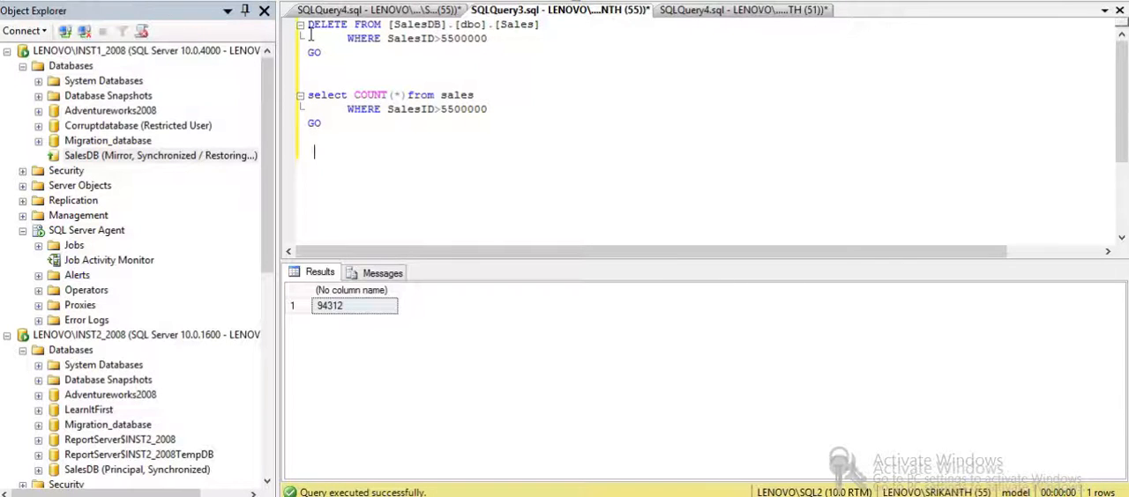
{"action": "left_click", "coordinate": [683, 8]}
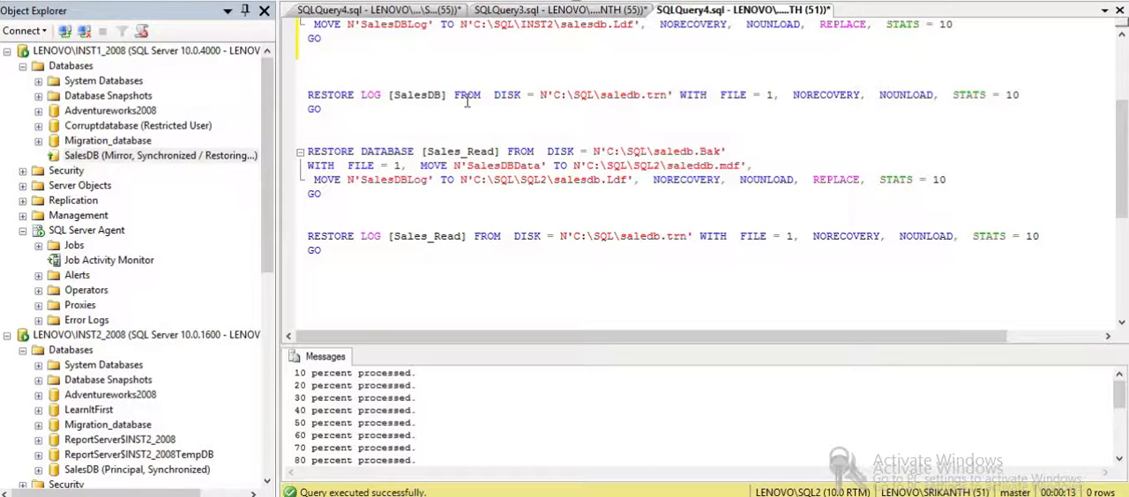
{"action": "left_click", "coordinate": [625, 14]}
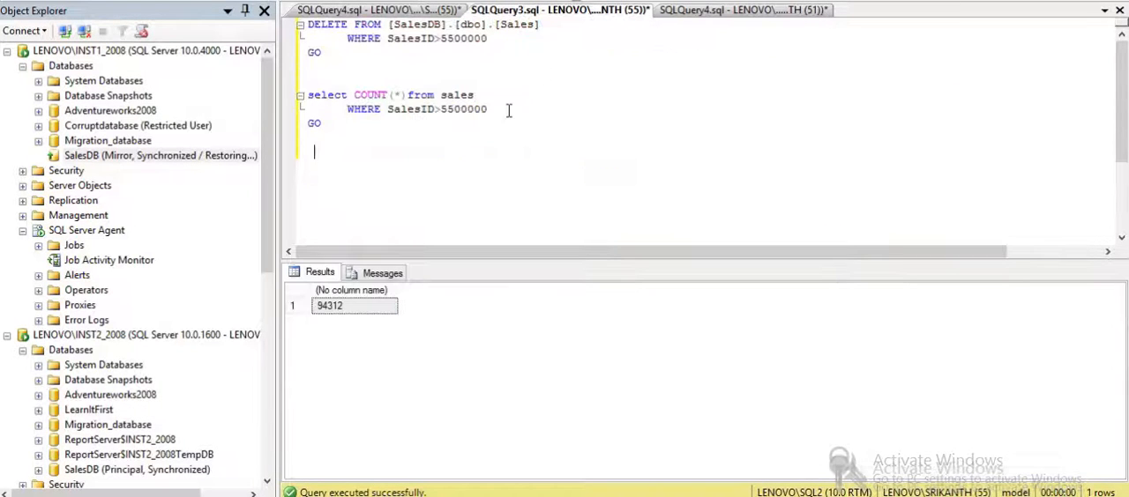
- Add sp_who2 below the sales count query, run only that statement and review the last sessions listed
{"action": "double_click", "coordinate": [428, 179]}
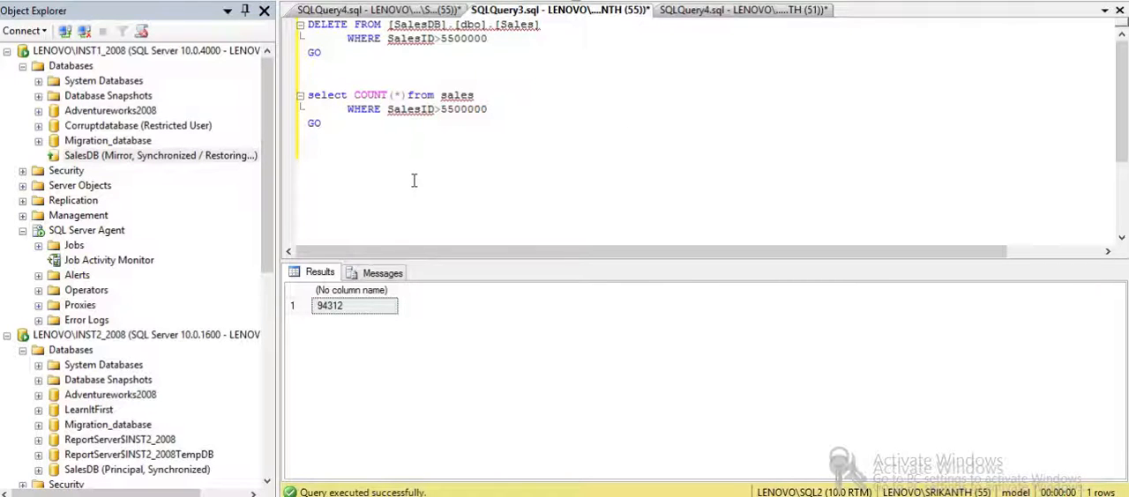
{"action": "key", "text": "Return"}
{"action": "key", "text": "Return"}
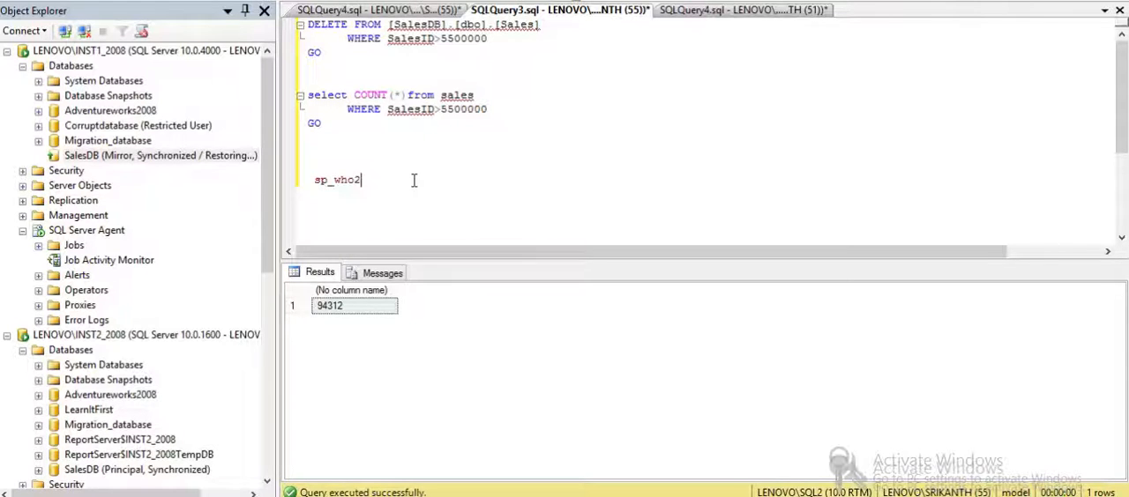
{"action": "key", "text": "shift+Home"}
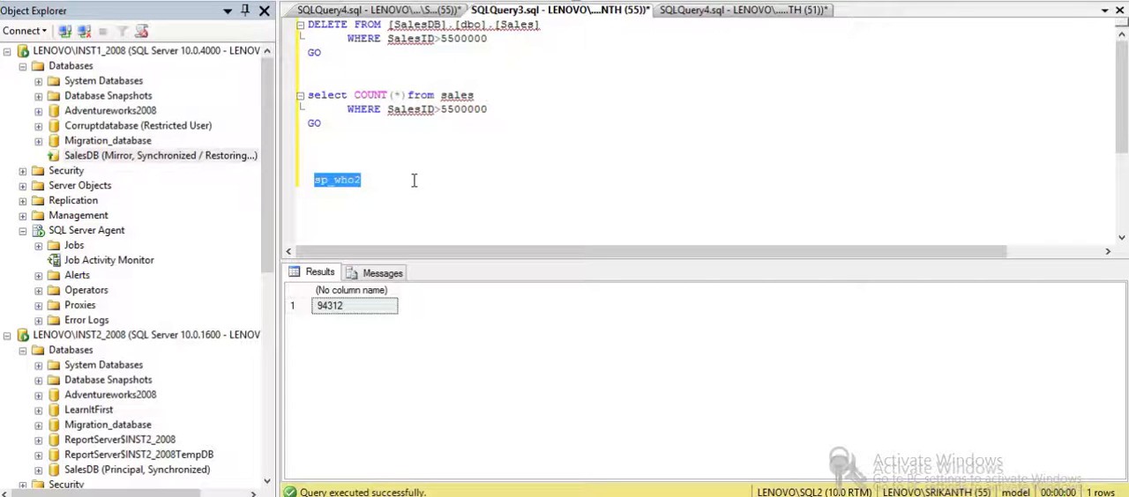
{"action": "key", "text": "F5"}
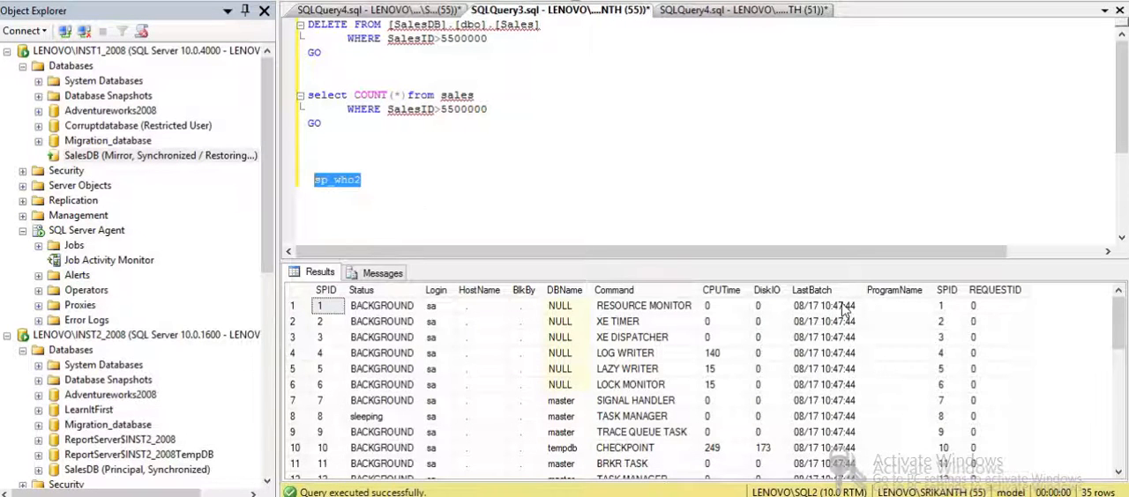
{"action": "left_click_drag", "start_coordinate": [1118, 320], "coordinate": [1119, 448]}
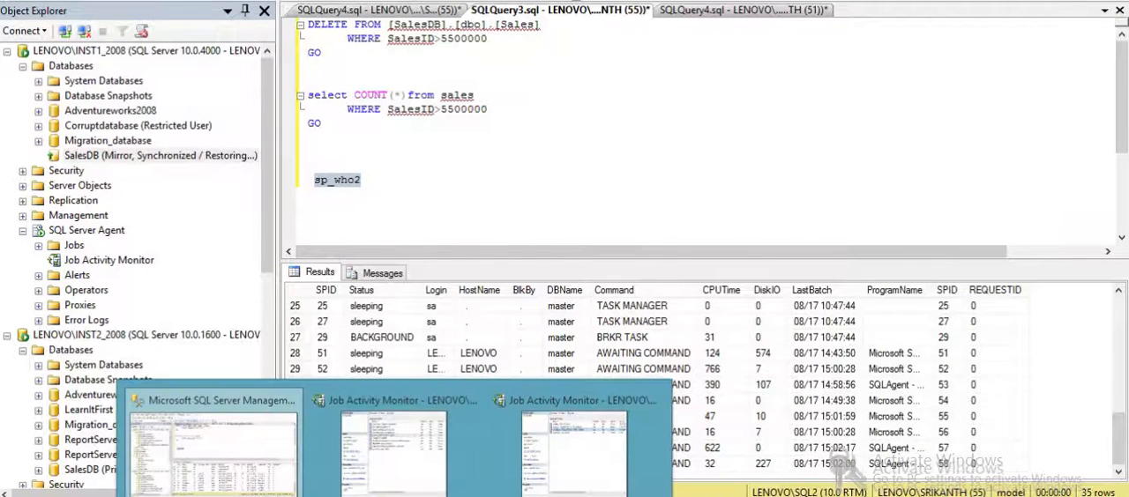
- Start the LSRestore_LENOVO\INST1_2008_SalesDB job on LENOVO\SQL2, refresh the job activity and return to the query window
{"action": "left_click", "coordinate": [575, 445]}
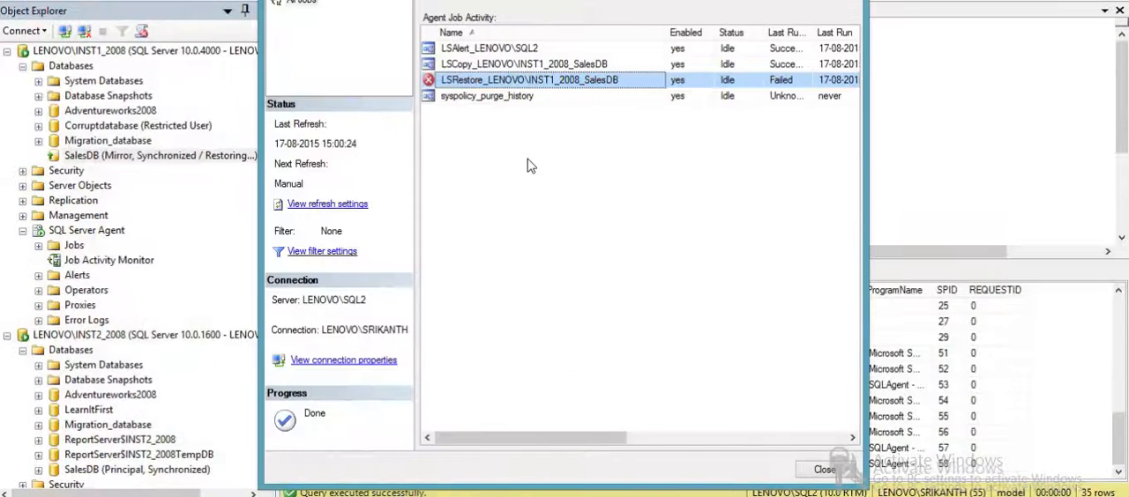
{"action": "right_click", "coordinate": [538, 81]}
{"action": "left_click", "coordinate": [603, 89]}
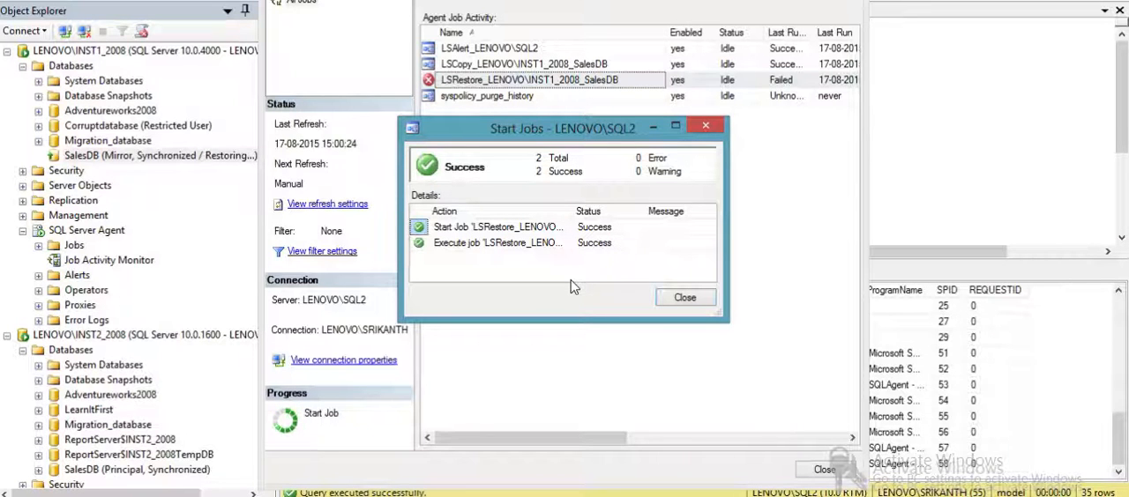
{"action": "left_click", "coordinate": [681, 300]}
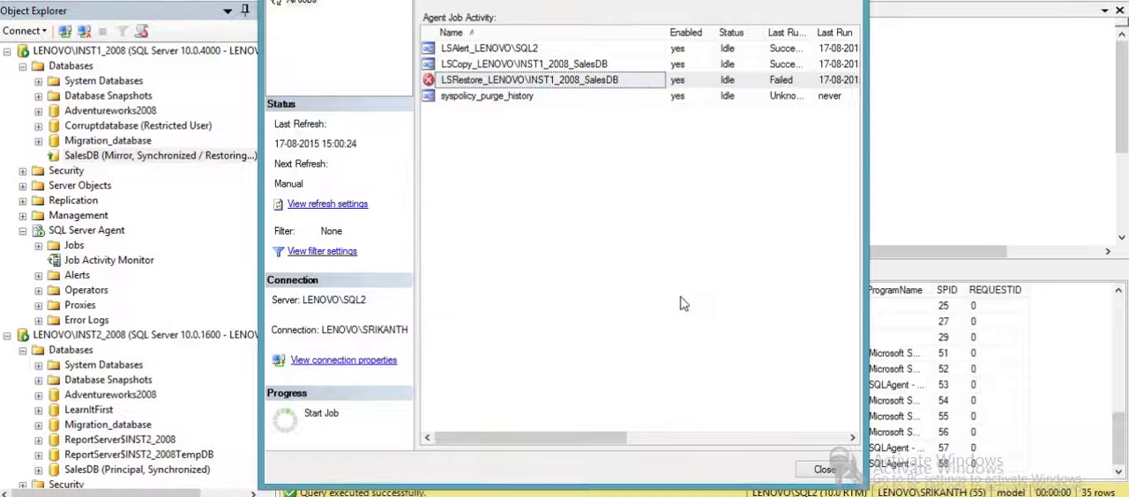
{"action": "left_click", "coordinate": [460, 1]}
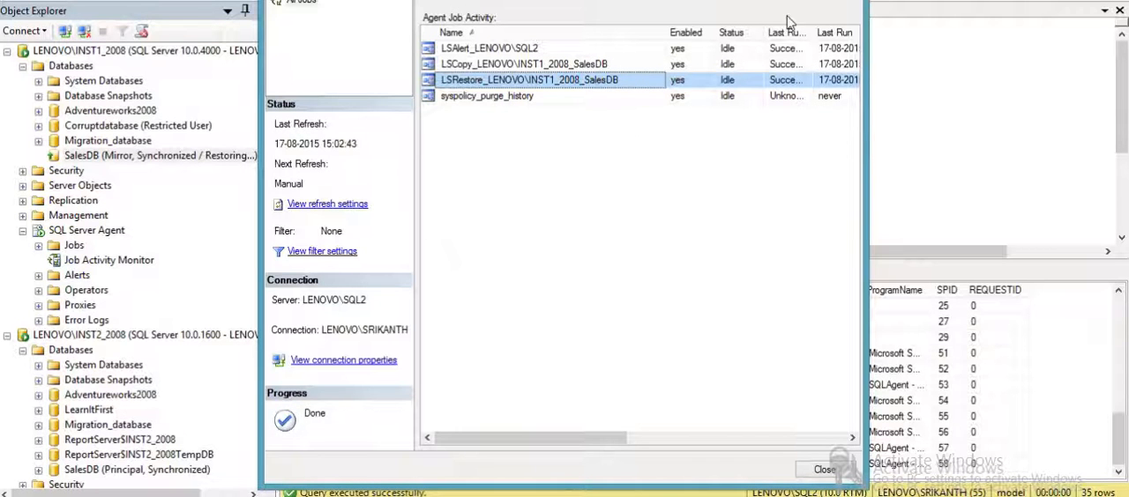
{"action": "left_click", "coordinate": [824, 469]}
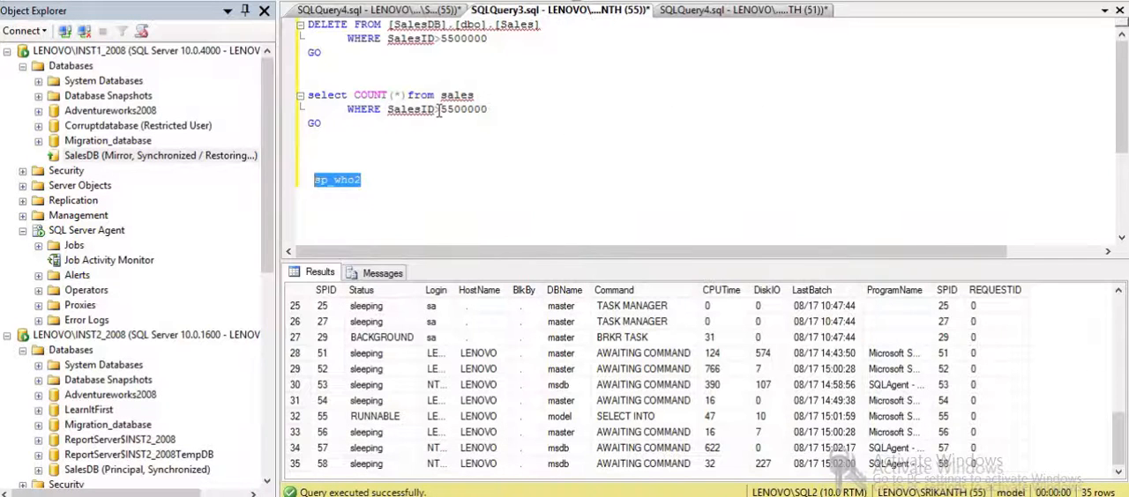
- Refresh the SalesDB database on LENOVO\INST2_2008 and on LENOVO\INST1_2008 to check their mirroring roles
{"action": "left_click", "coordinate": [429, 152]}
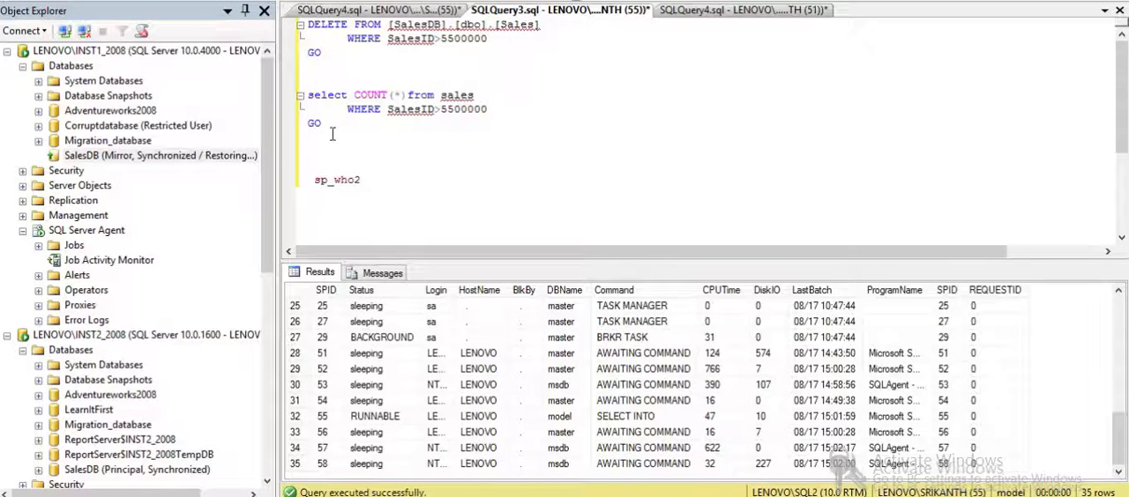
{"action": "left_click_drag", "start_coordinate": [332, 134], "coordinate": [302, 99]}
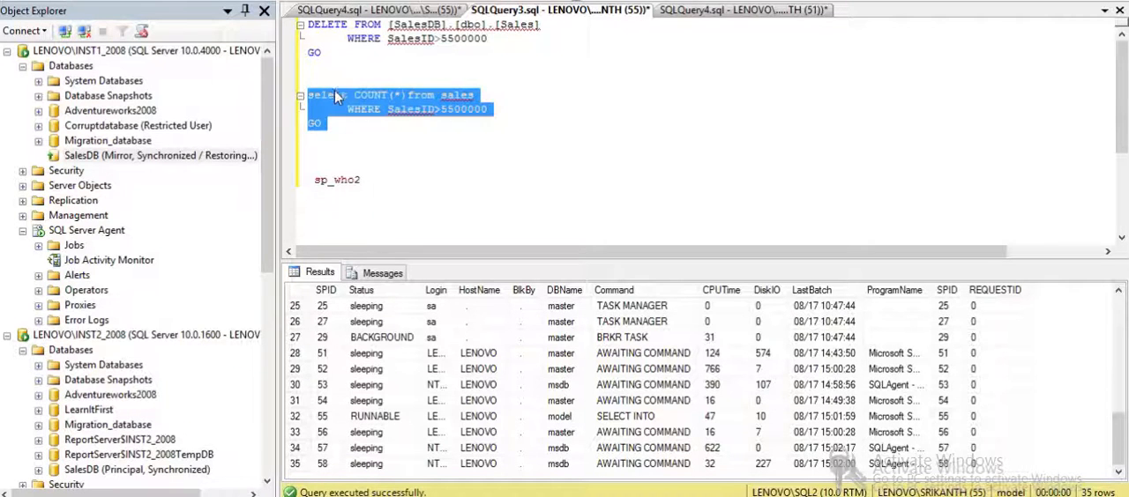
{"action": "left_click", "coordinate": [336, 78]}
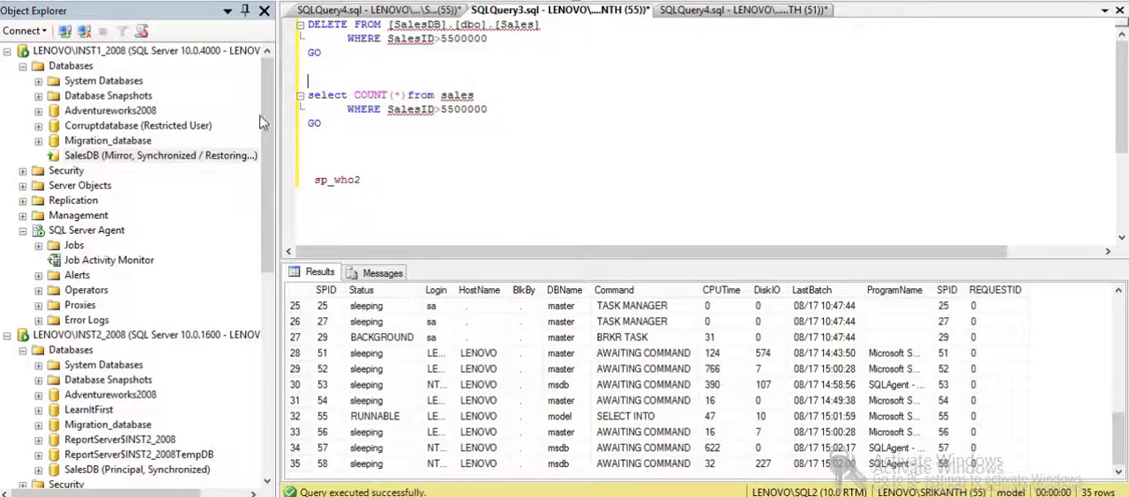
{"action": "left_click_drag", "start_coordinate": [266, 120], "coordinate": [276, 194]}
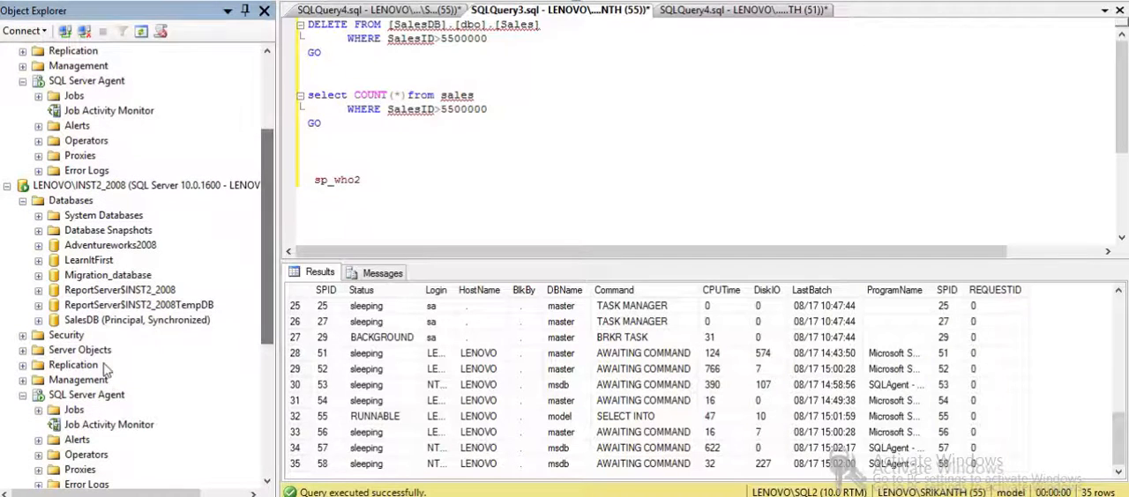
{"action": "right_click", "coordinate": [109, 322]}
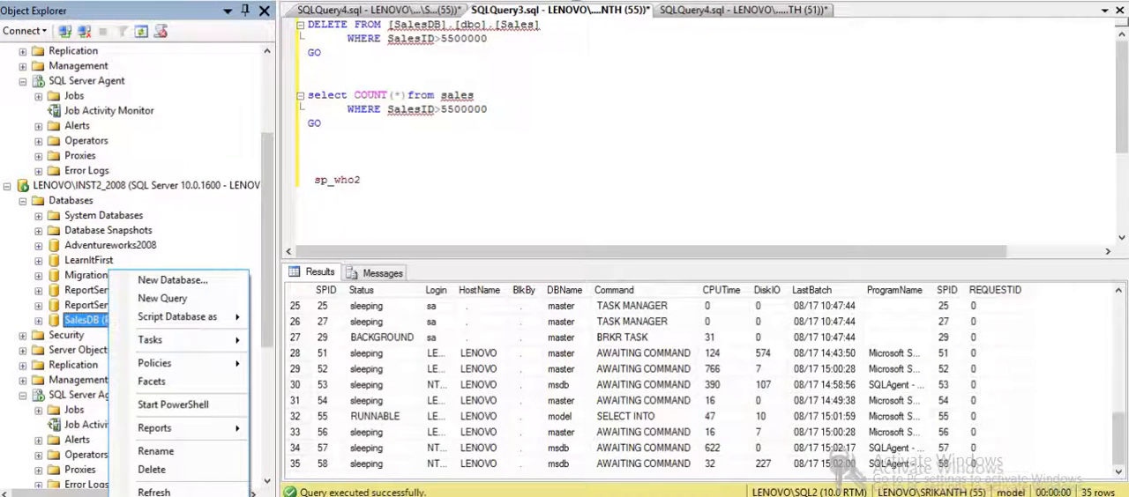
{"action": "left_click", "coordinate": [179, 492]}
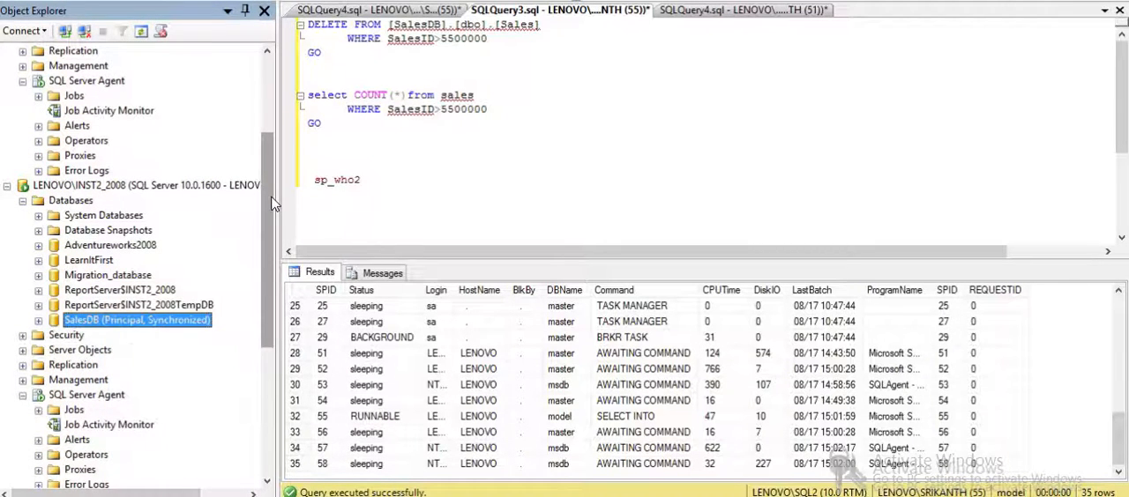
{"action": "left_click_drag", "start_coordinate": [273, 205], "coordinate": [273, 123]}
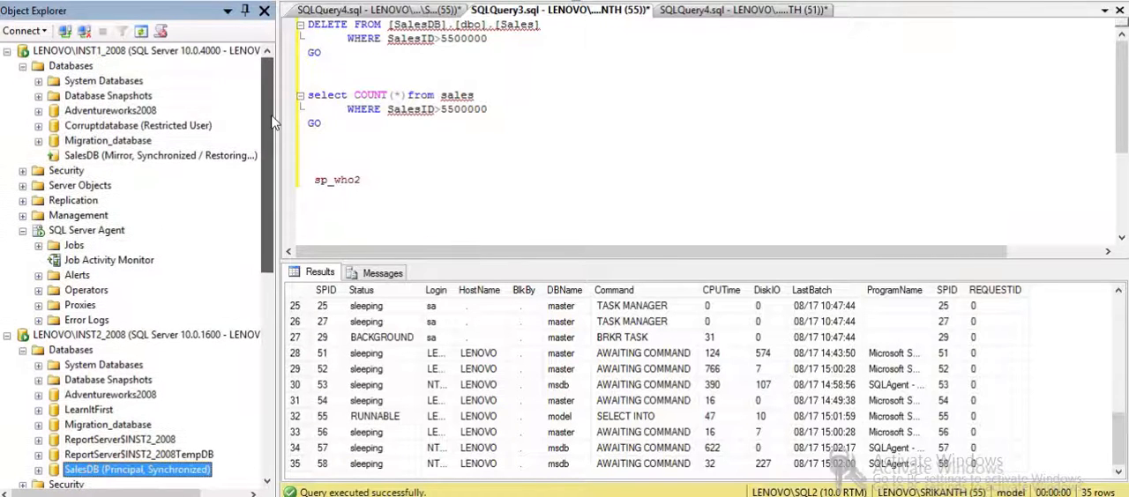
{"action": "right_click", "coordinate": [134, 157]}
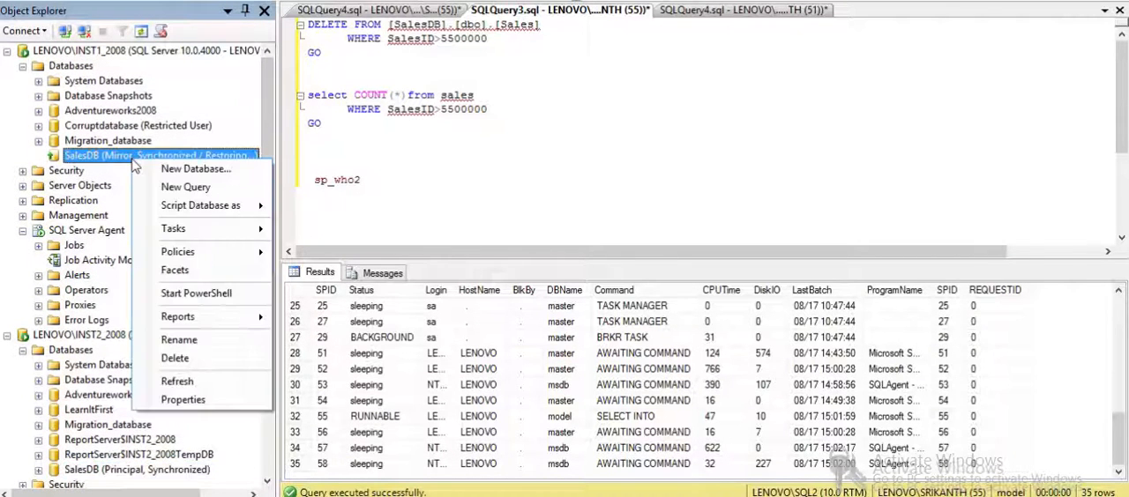
{"action": "left_click", "coordinate": [184, 384]}
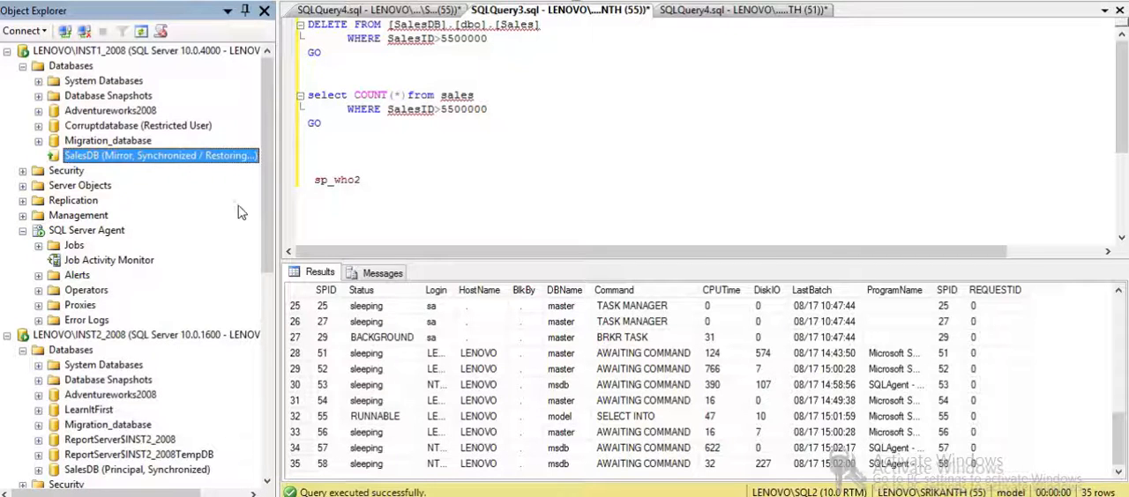
- Locate the principal SalesDB, and review the LSCopy and LSRestore jobs in the job activity of LENOVO\SQL2
{"action": "left_click_drag", "start_coordinate": [266, 219], "coordinate": [263, 328]}
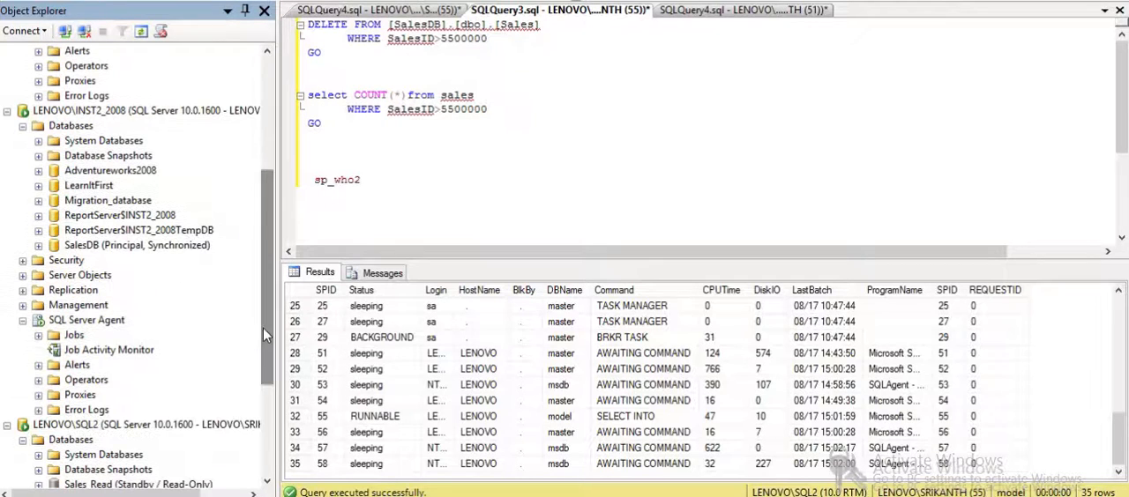
{"action": "left_click", "coordinate": [119, 247]}
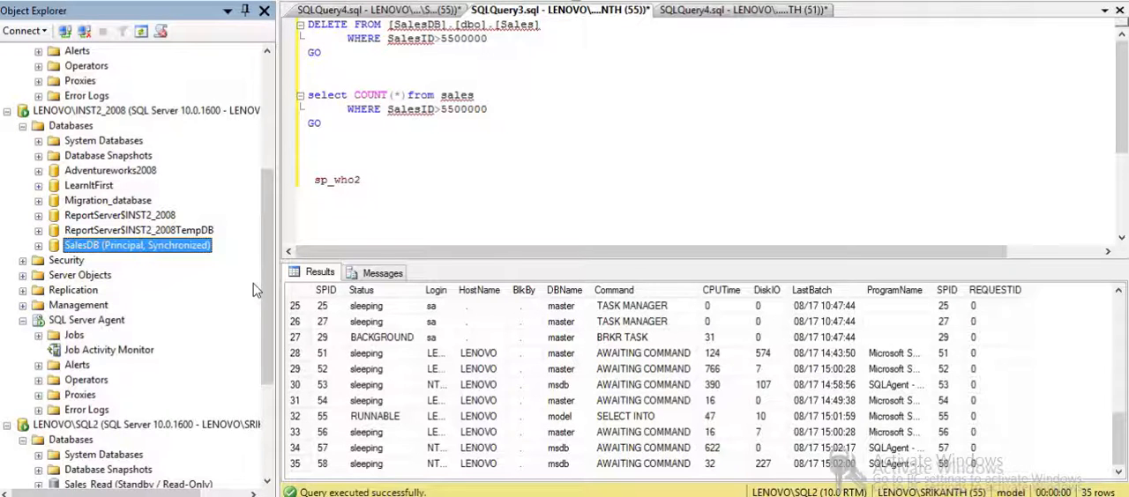
{"action": "scroll", "coordinate": [261, 284], "scroll_direction": "down", "scroll_amount": 4}
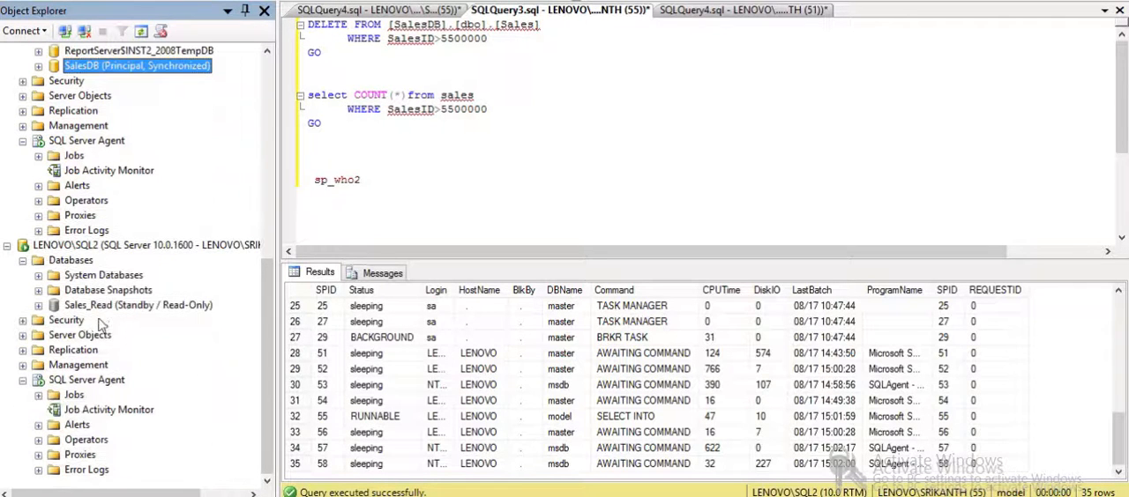
{"action": "double_click", "coordinate": [112, 408]}
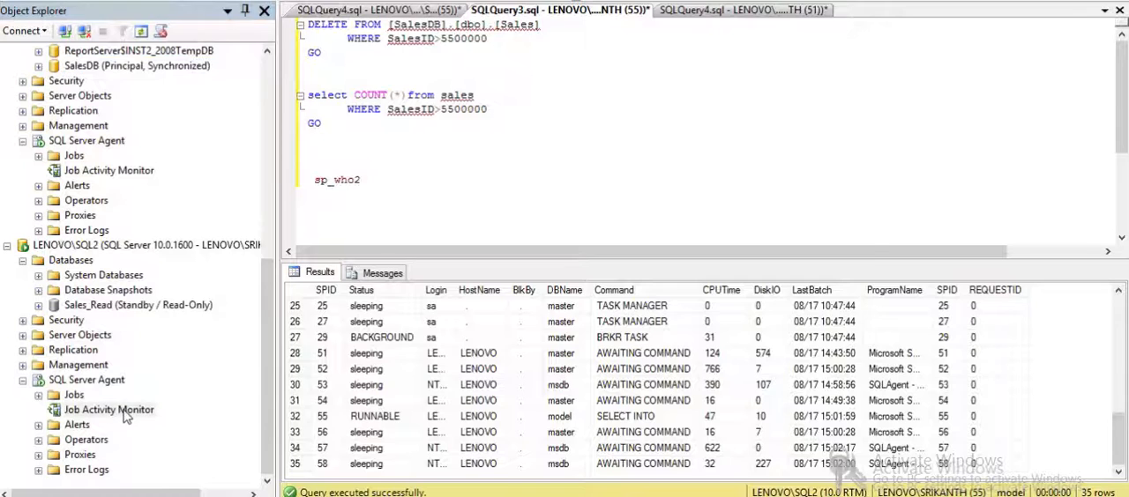
{"action": "left_click", "coordinate": [515, 65]}
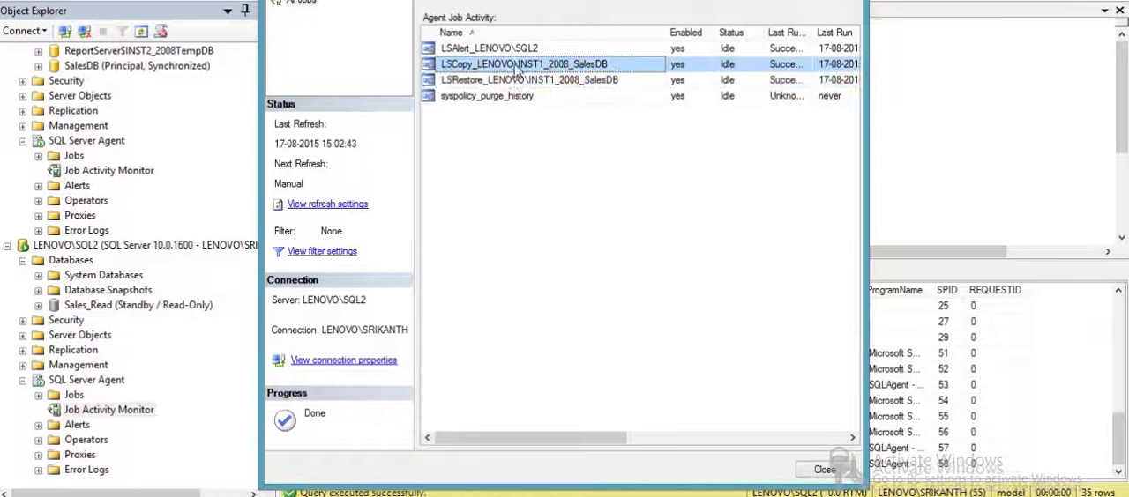
{"action": "left_click", "coordinate": [518, 81]}
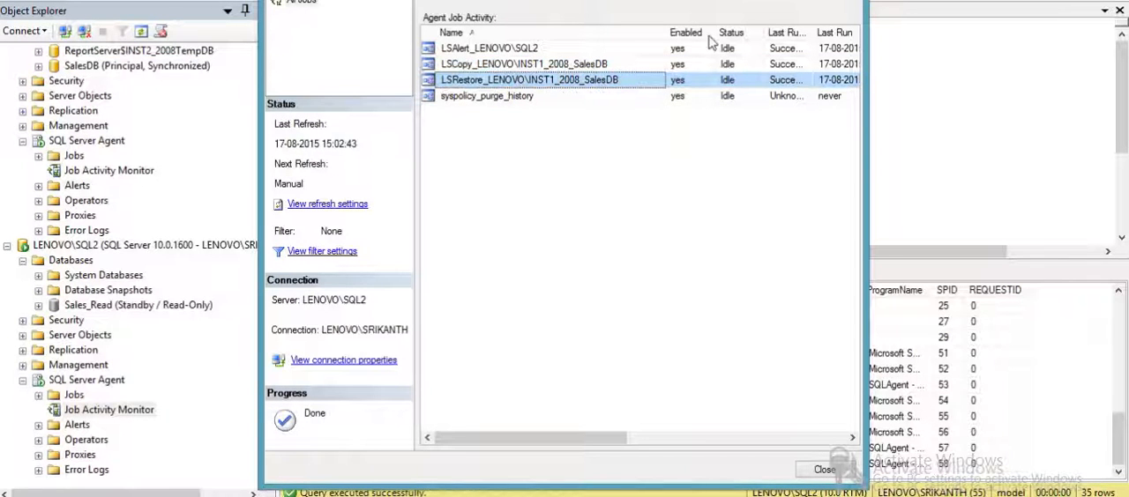
{"action": "left_click", "coordinate": [849, 1]}
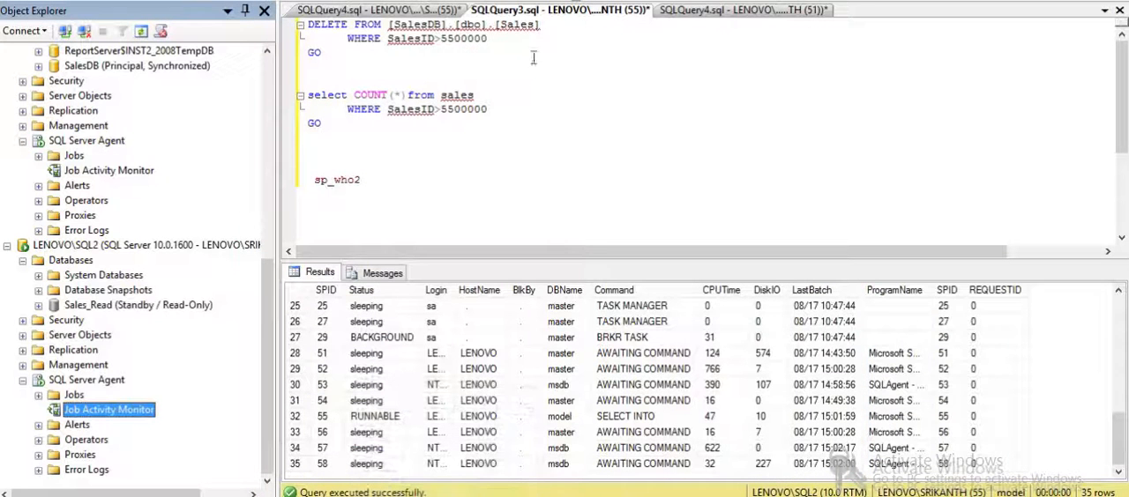
- Run only the sales count query against the Sales_Read database and check the returned count
{"action": "left_click_drag", "start_coordinate": [350, 134], "coordinate": [304, 67]}
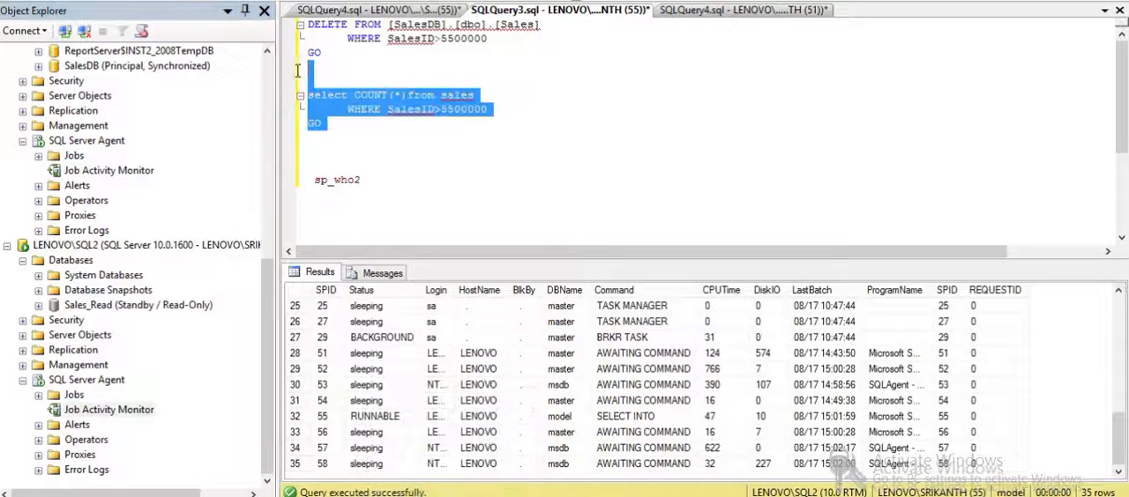
{"action": "left_click", "coordinate": [182, 3]}
{"action": "left_click", "coordinate": [100, 49]}
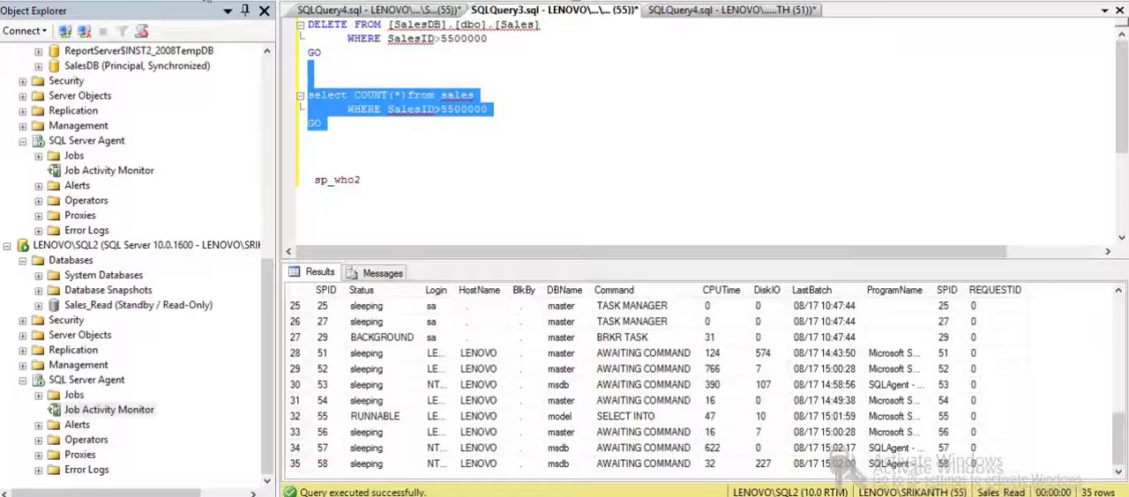
{"action": "key", "text": "F5"}
{"action": "left_click", "coordinate": [357, 306]}
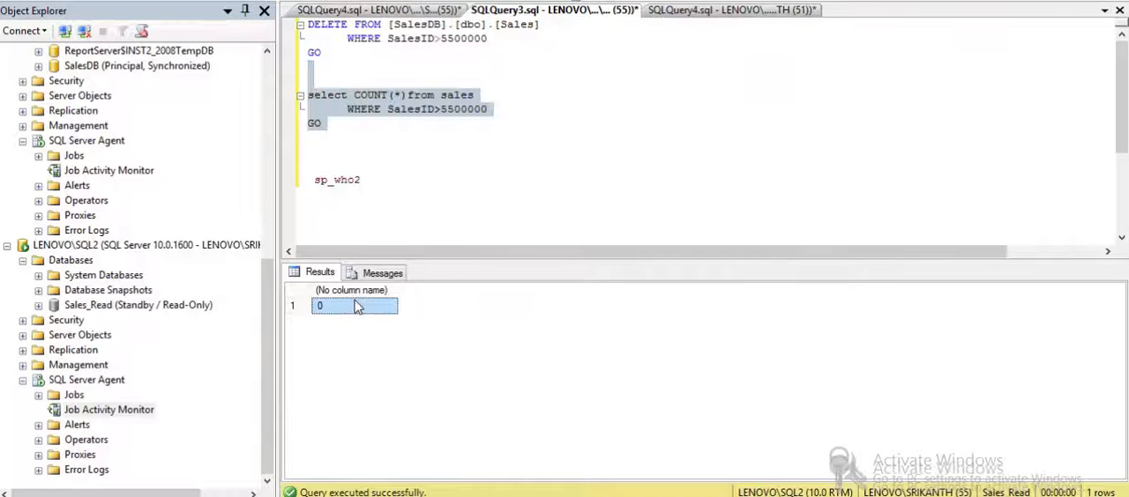
{"action": "left_click", "coordinate": [421, 221]}
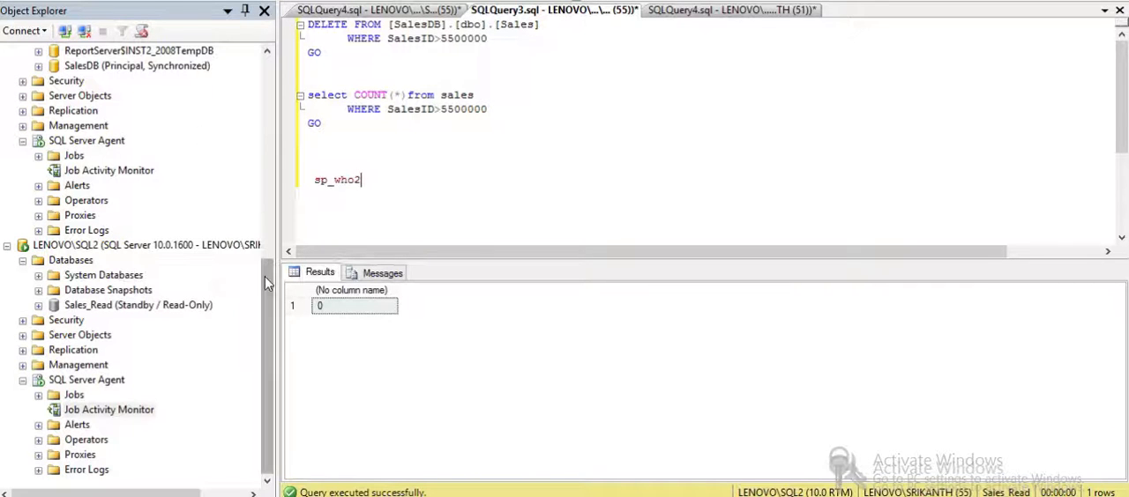
- Fail over the SalesDB mirroring session from the principal on LENOVO\INST2_2008 and confirm the failover
{"action": "left_click_drag", "start_coordinate": [267, 288], "coordinate": [276, 160]}
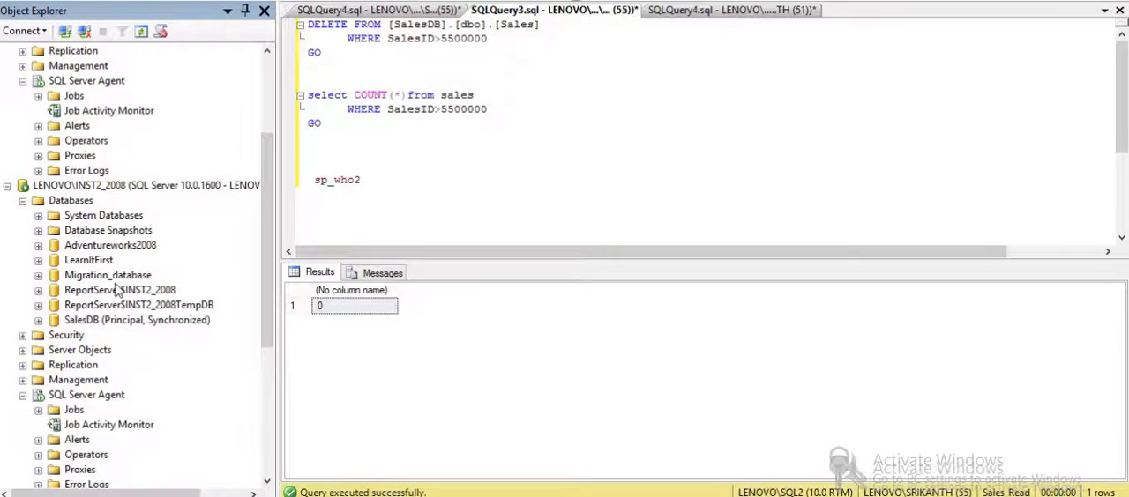
{"action": "left_click", "coordinate": [97, 324]}
{"action": "right_click", "coordinate": [98, 321]}
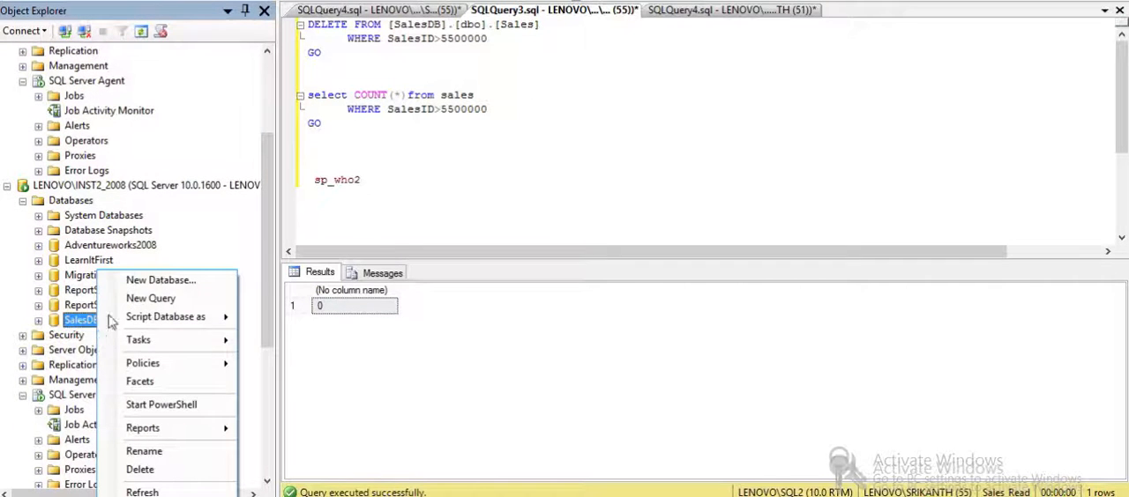
{"action": "mouse_move", "coordinate": [191, 345]}
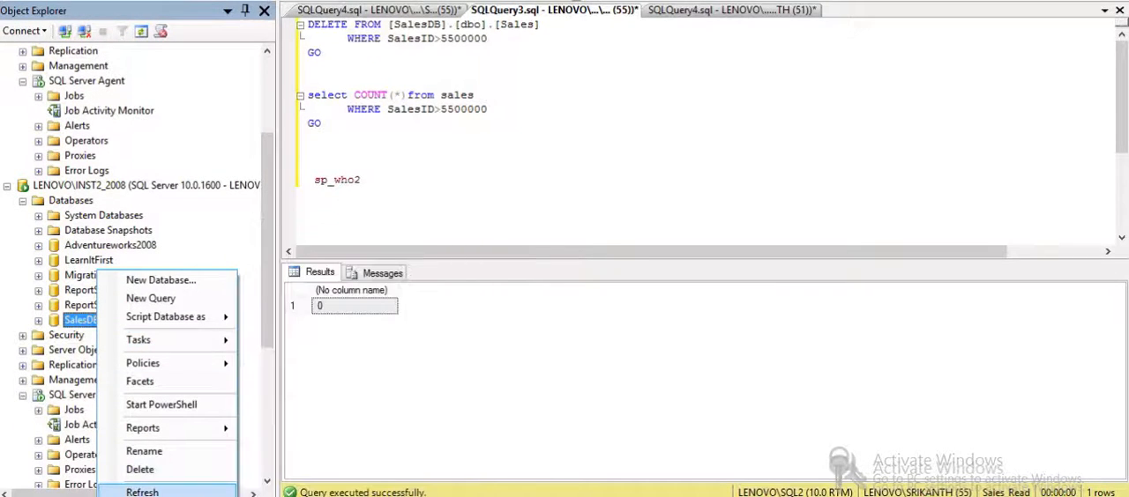
{"action": "left_click", "coordinate": [142, 492]}
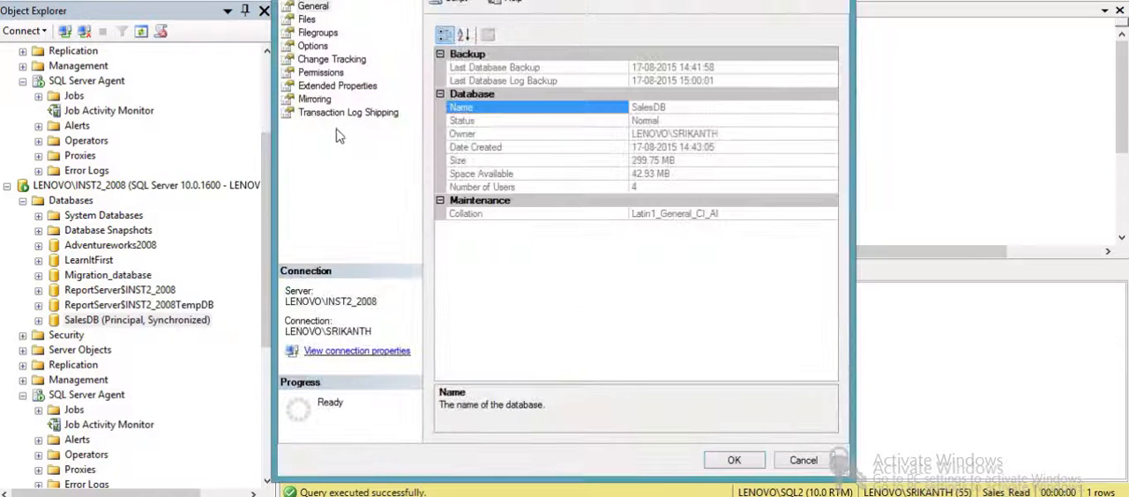
{"action": "left_click", "coordinate": [316, 99]}
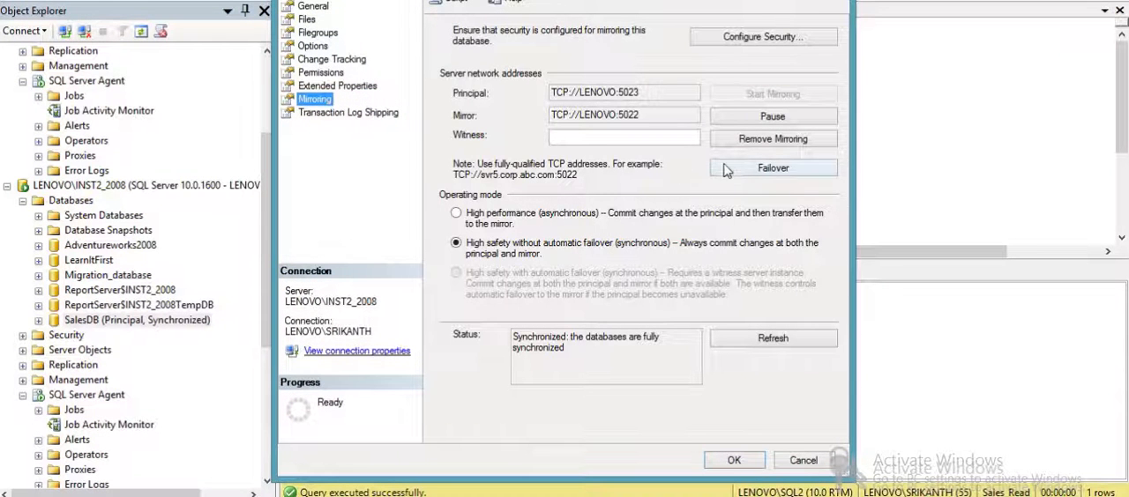
{"action": "left_click", "coordinate": [727, 168]}
{"action": "left_click", "coordinate": [686, 279]}
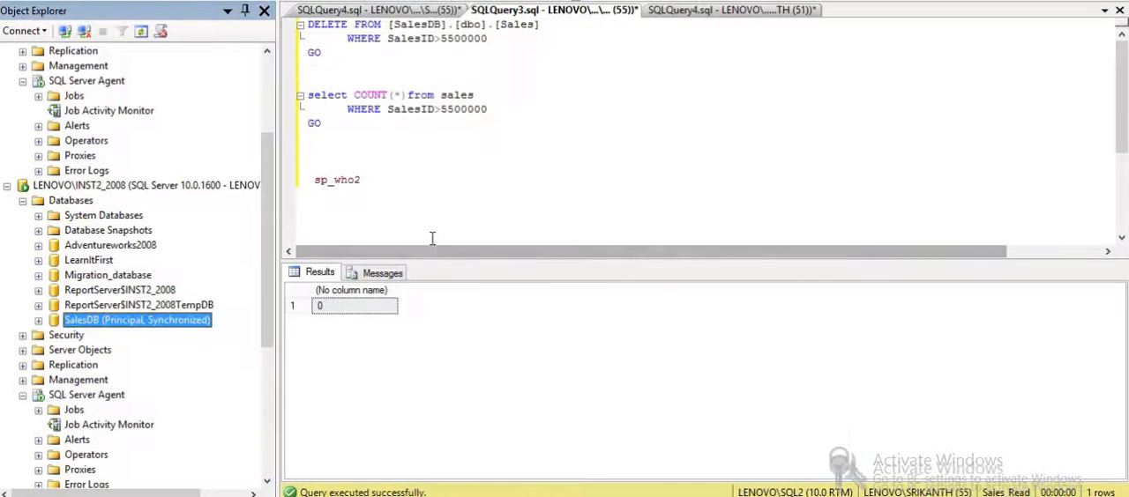
- Refresh SalesDB on LENOVO\INST2_2008 and on LENOVO\INST1_2008 to check their mirroring roles after the failover
{"action": "right_click", "coordinate": [182, 323]}
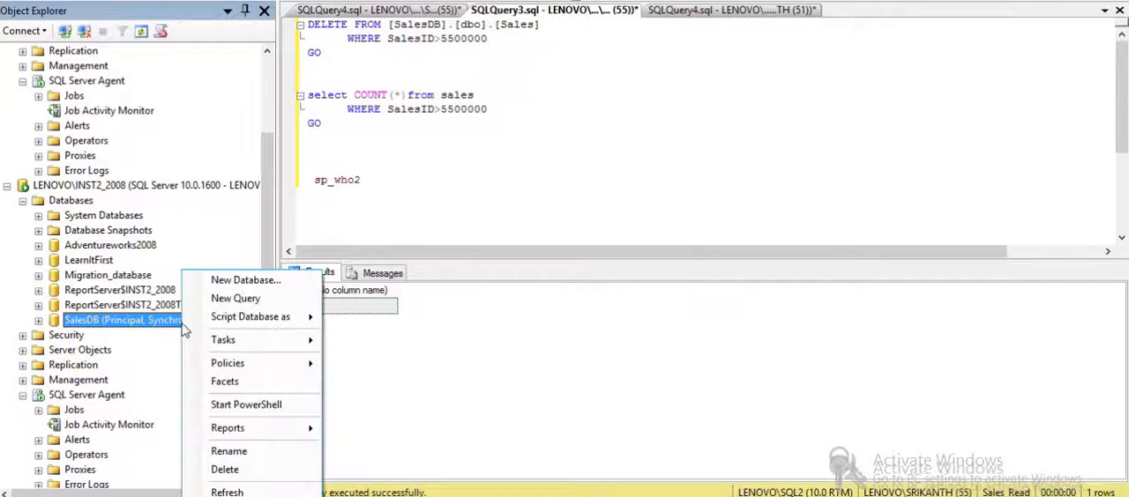
{"action": "left_click", "coordinate": [222, 493]}
{"action": "left_click_drag", "start_coordinate": [274, 238], "coordinate": [272, 163]}
{"action": "right_click", "coordinate": [123, 157]}
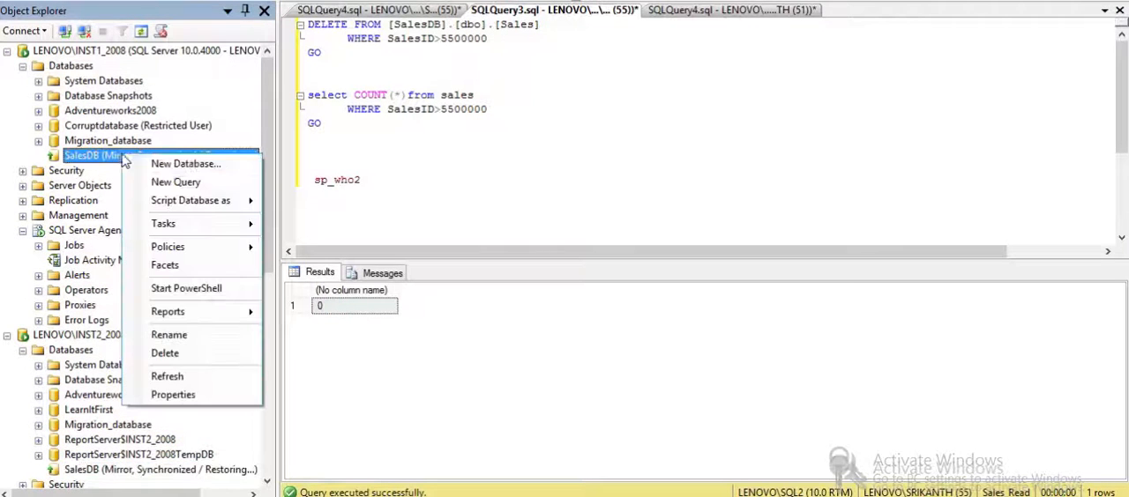
{"action": "left_click", "coordinate": [220, 377]}
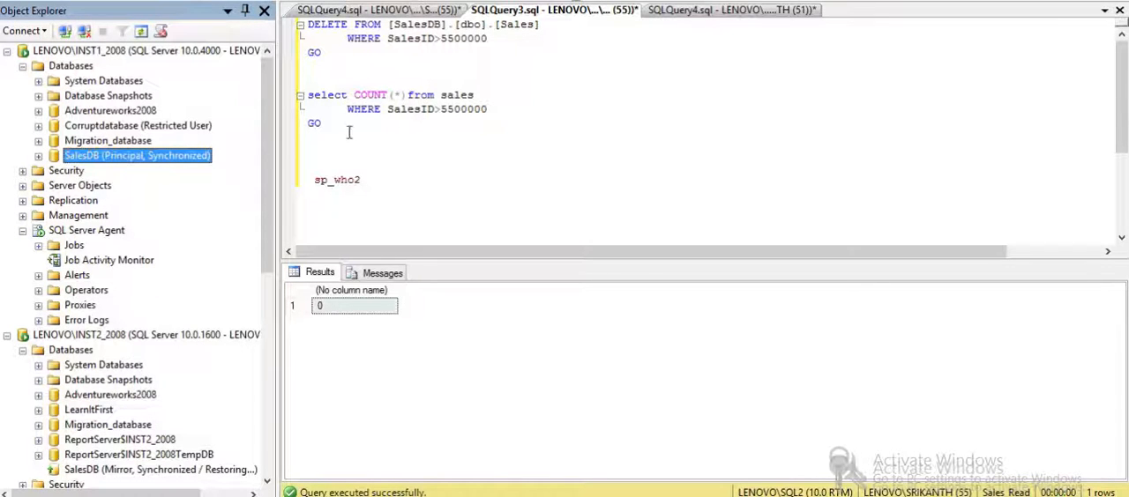
- Change the DELETE statement's filter to SalesID>5400000
{"action": "left_click_drag", "start_coordinate": [348, 132], "coordinate": [300, 84]}
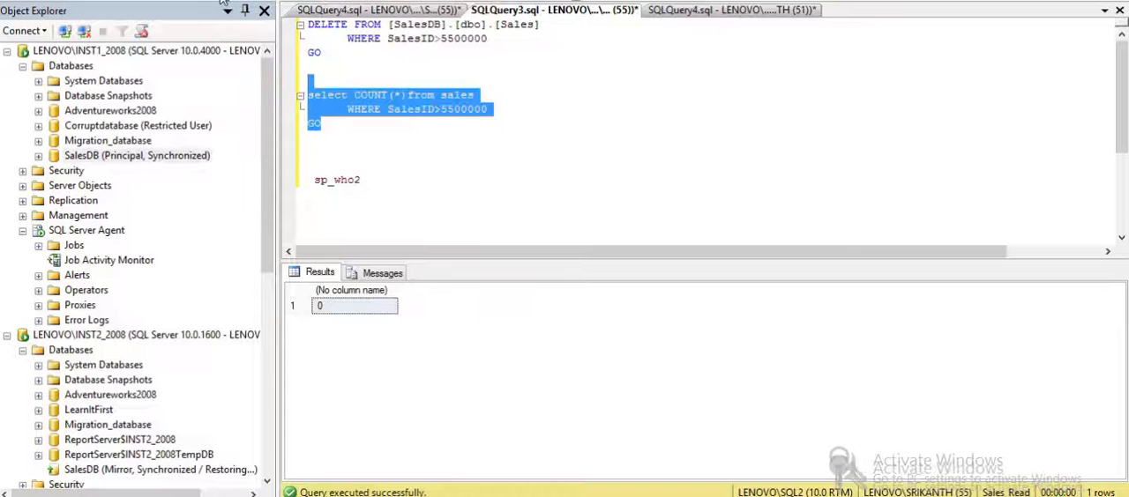
{"action": "left_click", "coordinate": [359, 125]}
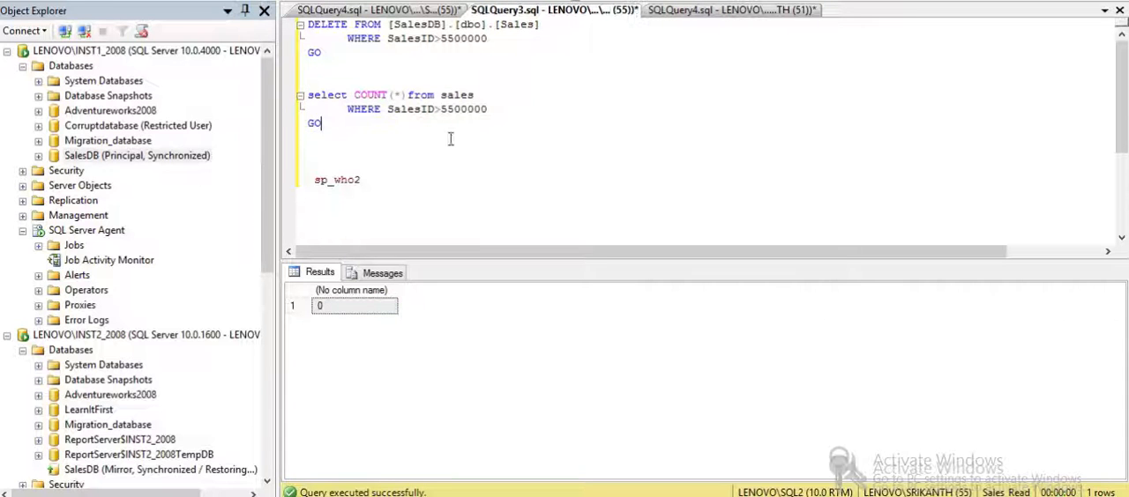
{"action": "left_click", "coordinate": [446, 39]}
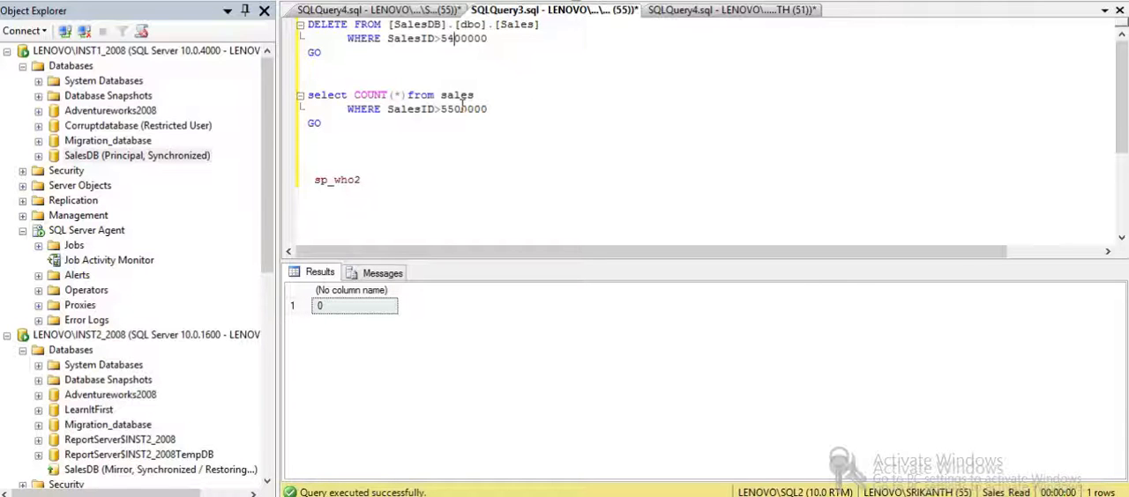
- Switch the query window's connection to LENOVO\INST1_2008 with Windows Authentication and run only the DELETE statement on SalesDB
{"action": "left_click_drag", "start_coordinate": [334, 67], "coordinate": [302, 26]}
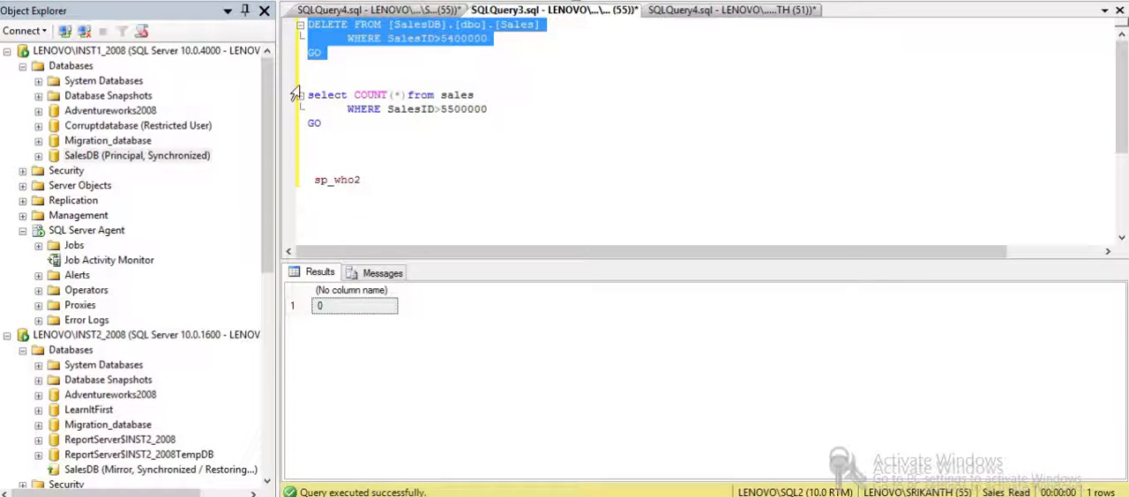
{"action": "right_click", "coordinate": [381, 42]}
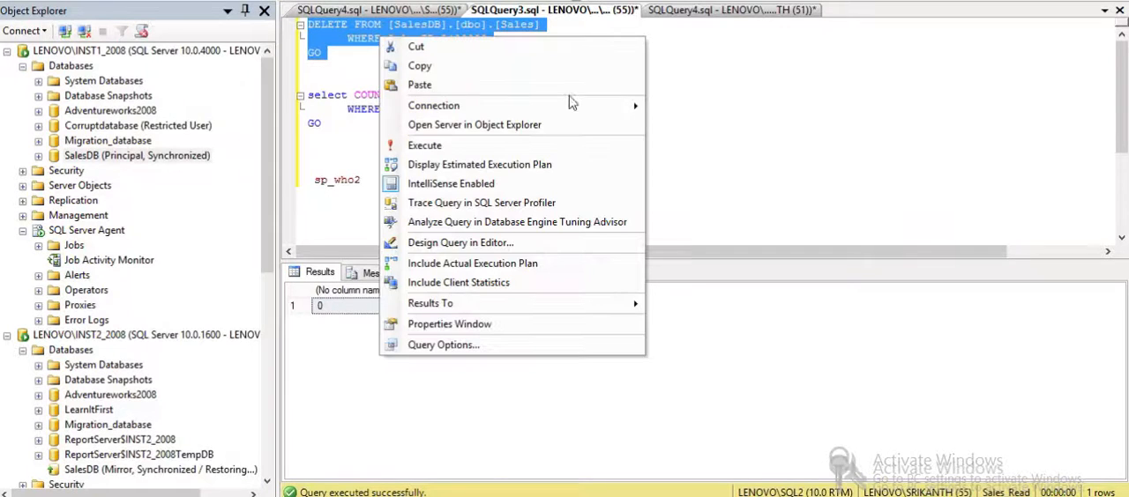
{"action": "mouse_move", "coordinate": [622, 108]}
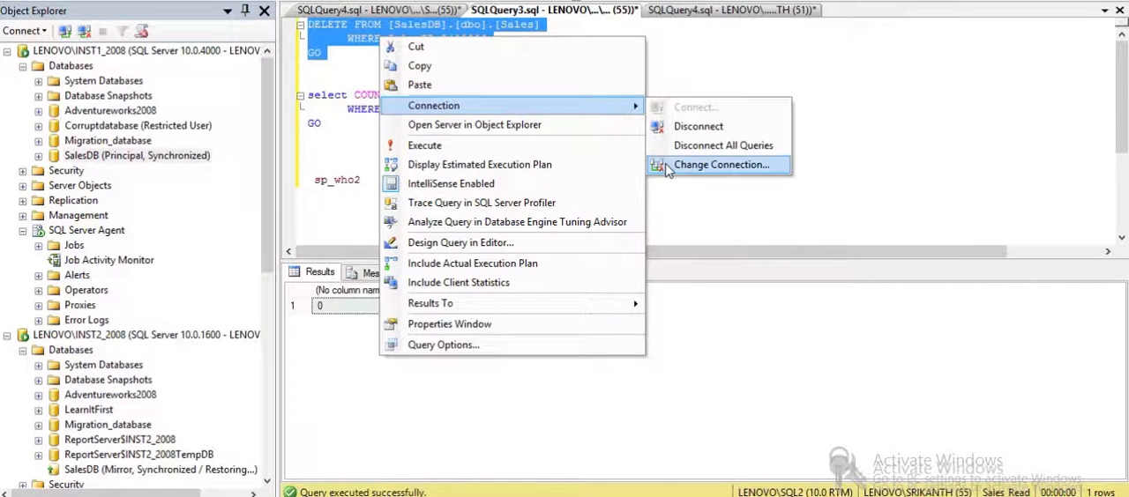
{"action": "left_click", "coordinate": [718, 165]}
{"action": "left_click", "coordinate": [718, 133]}
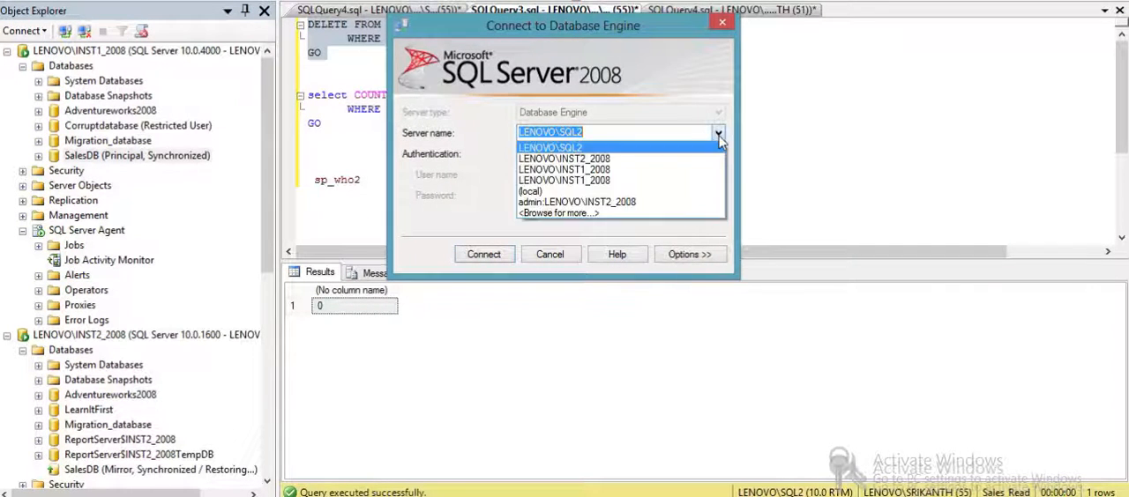
{"action": "left_click", "coordinate": [623, 169]}
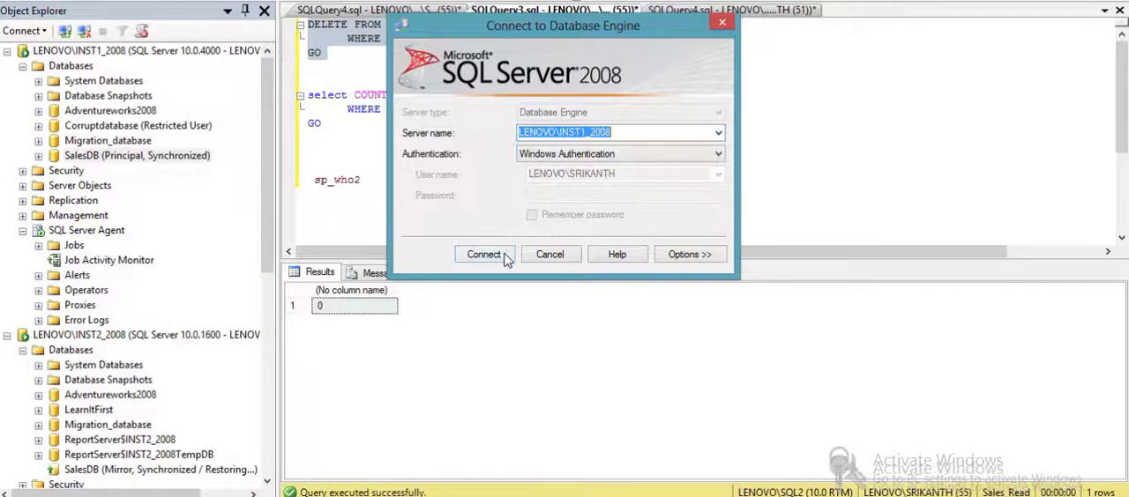
{"action": "left_click", "coordinate": [503, 254]}
{"action": "key", "text": "F5"}
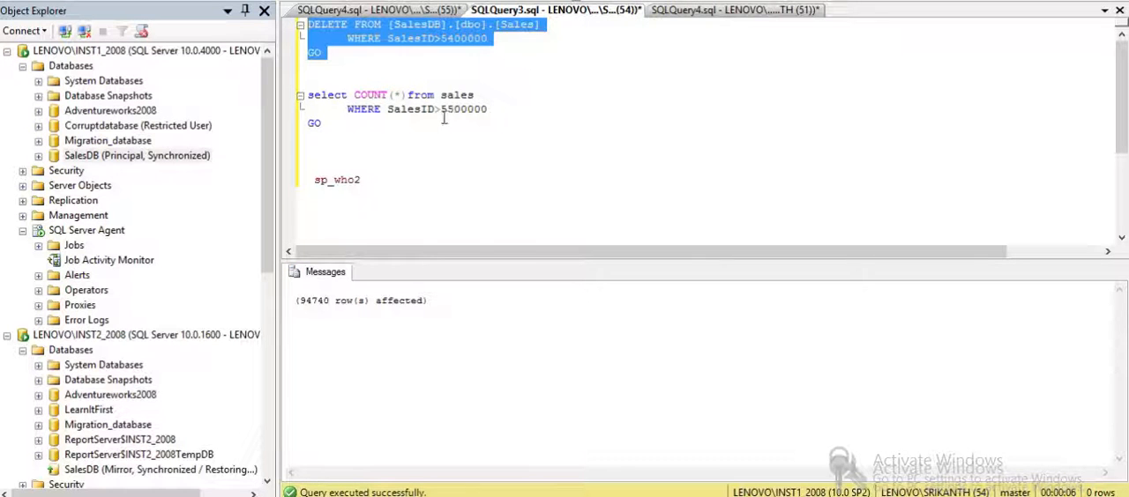
- Change the count query's filter to SalesID>5400000 and run only that query against the SalesDB database
{"action": "left_click_drag", "start_coordinate": [453, 109], "coordinate": [456, 155]}
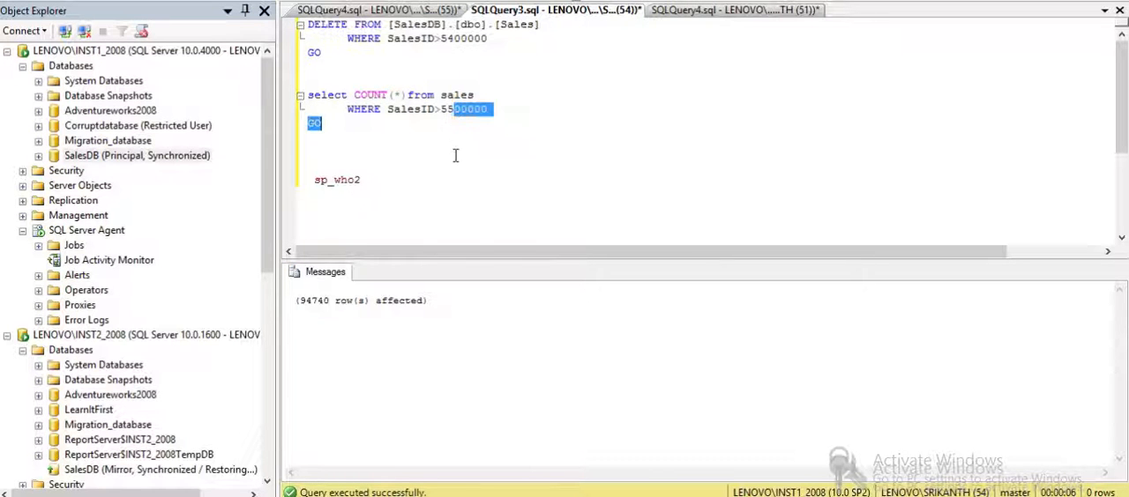
{"action": "left_click", "coordinate": [448, 109]}
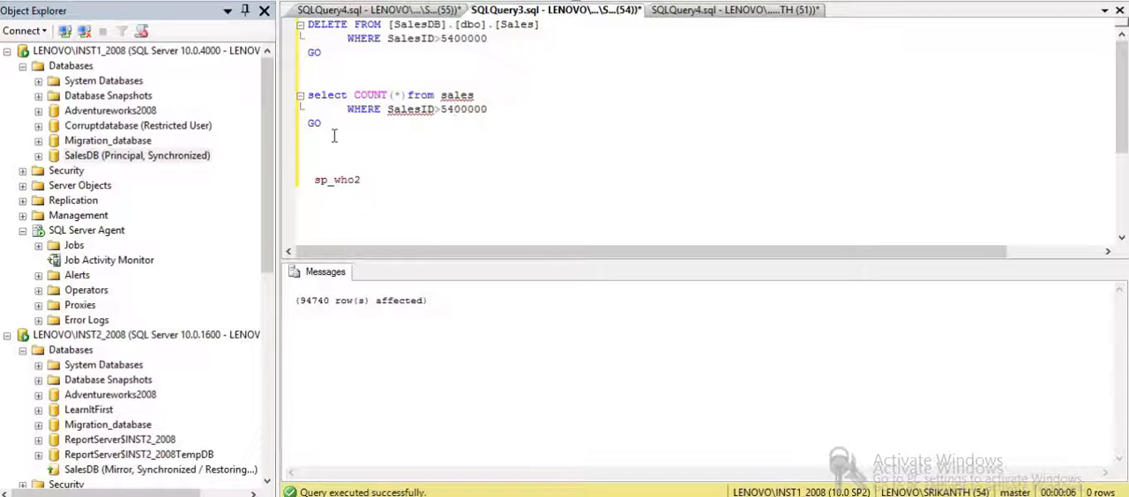
{"action": "left_click_drag", "start_coordinate": [334, 136], "coordinate": [304, 82]}
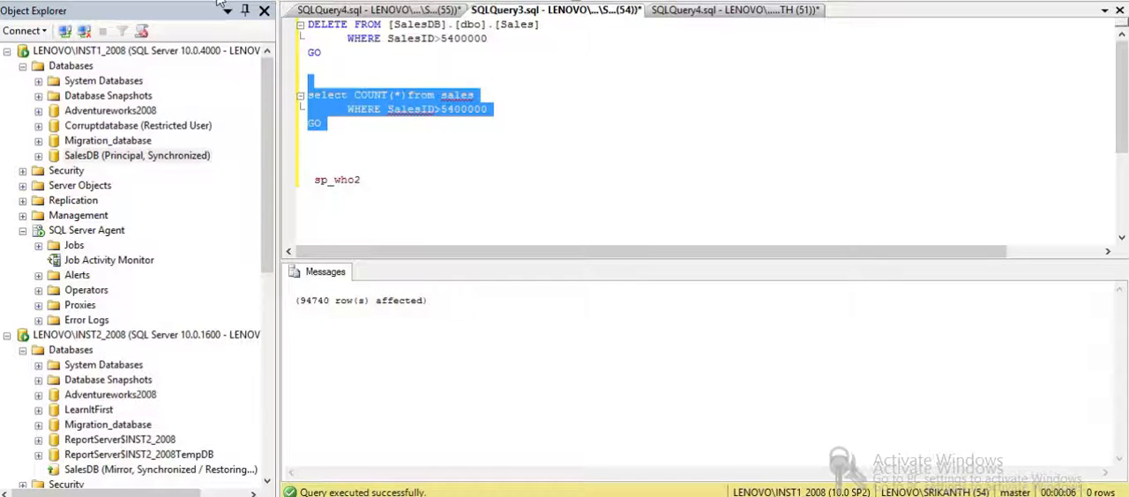
{"action": "key", "text": "F5"}
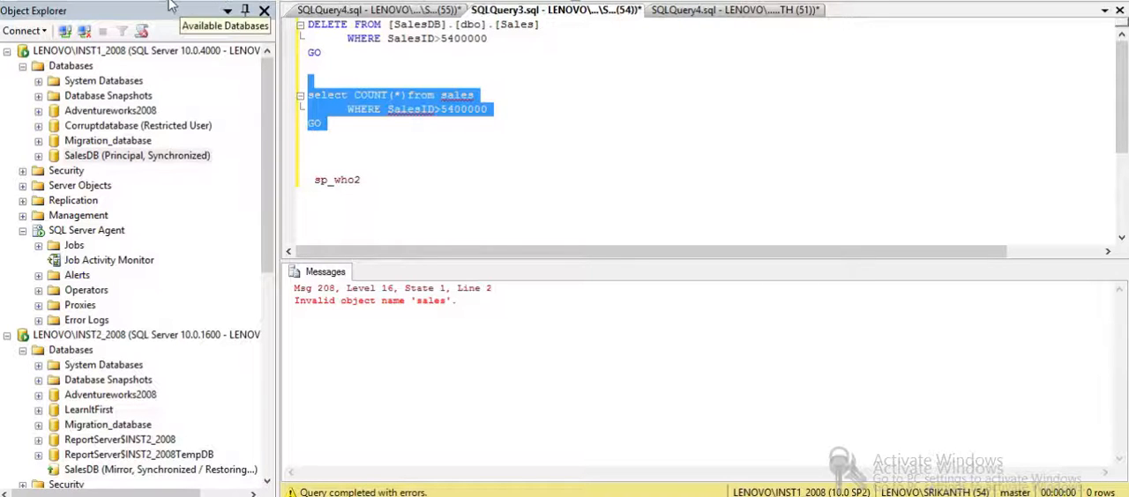
{"action": "left_click", "coordinate": [170, 6]}
{"action": "left_click", "coordinate": [97, 92]}
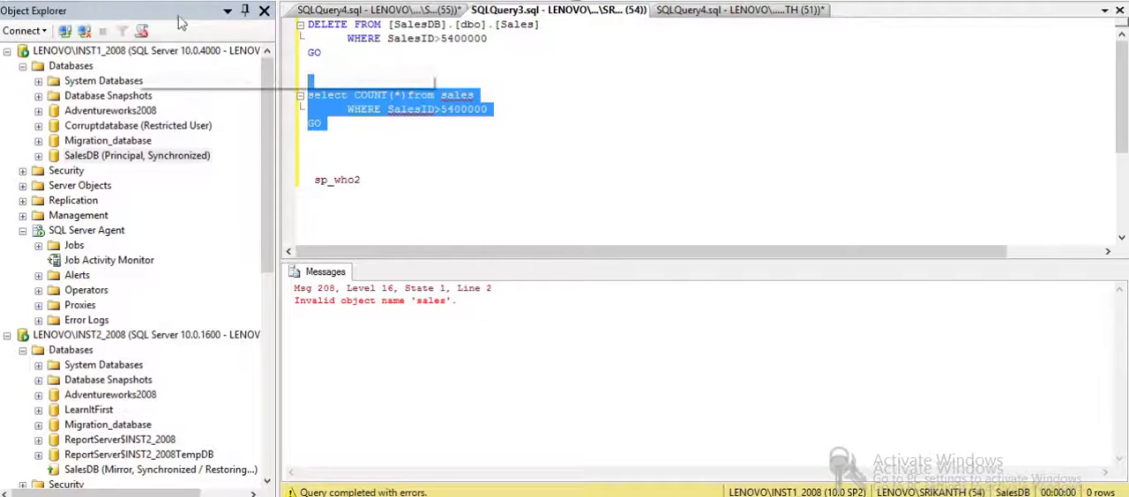
{"action": "key", "text": "F5"}
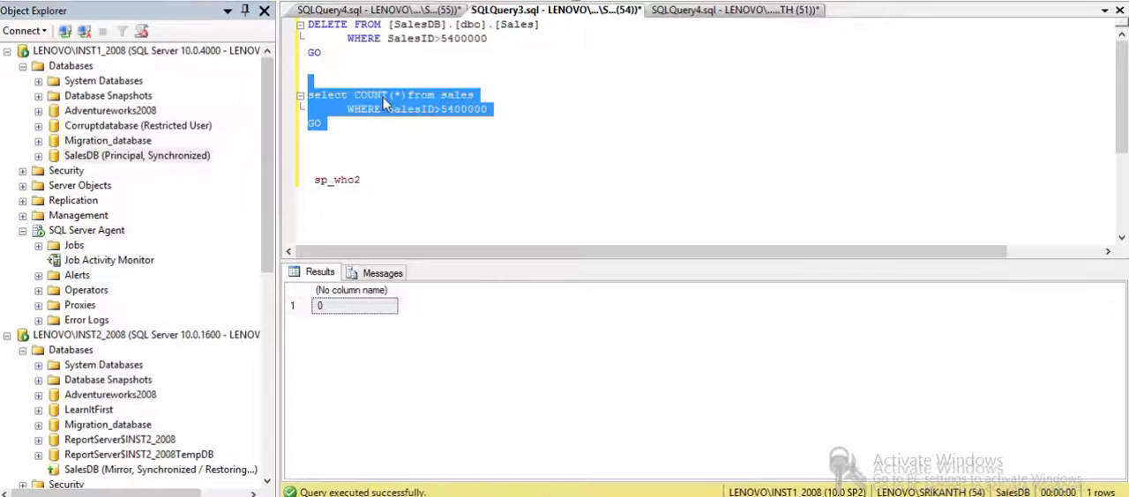
- Switch the query window's connection to LENOVO\SQL2 and run the count query against the Sales_Read database
{"action": "right_click", "coordinate": [381, 97]}
{"action": "mouse_move", "coordinate": [598, 174]}
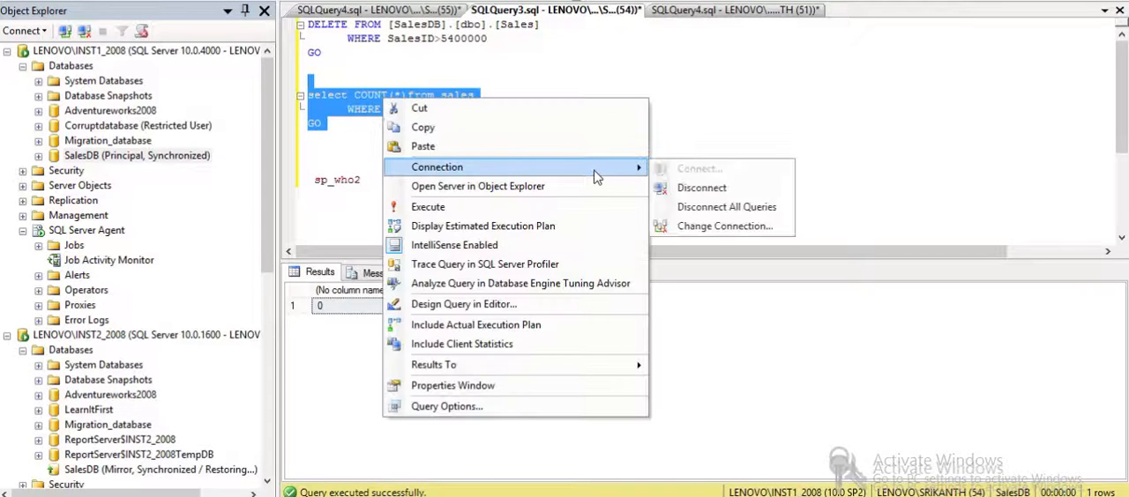
{"action": "left_click", "coordinate": [703, 227]}
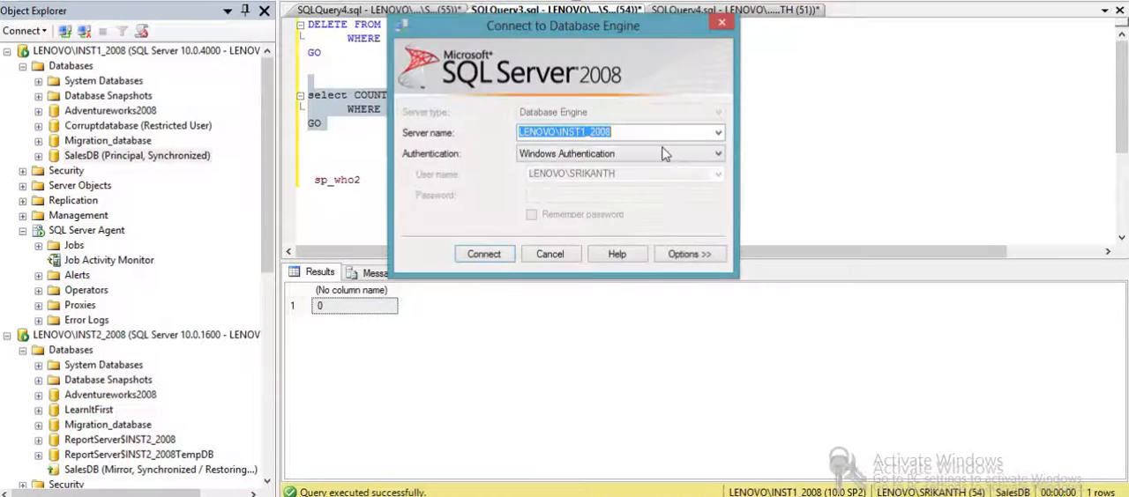
{"action": "left_click", "coordinate": [718, 134]}
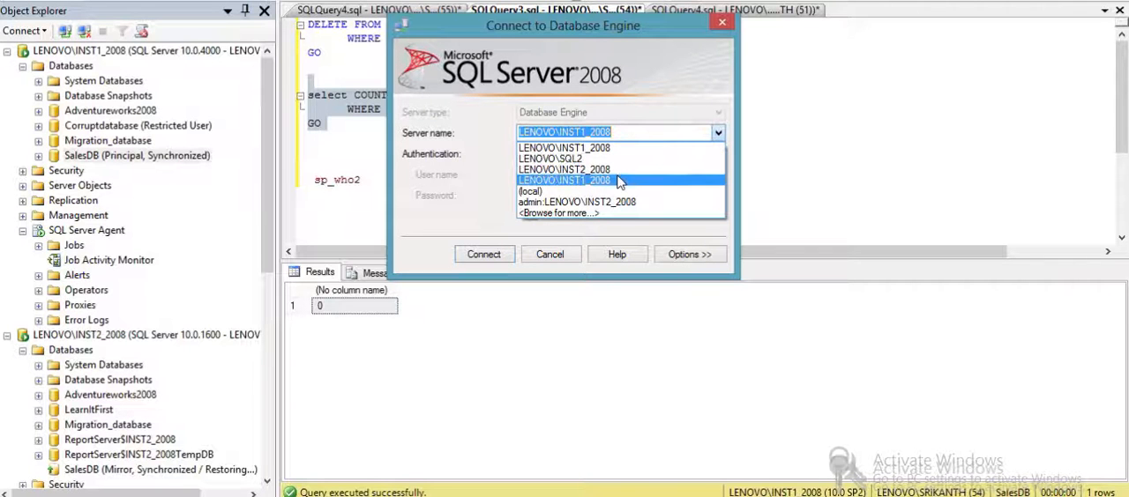
{"action": "left_click", "coordinate": [550, 158]}
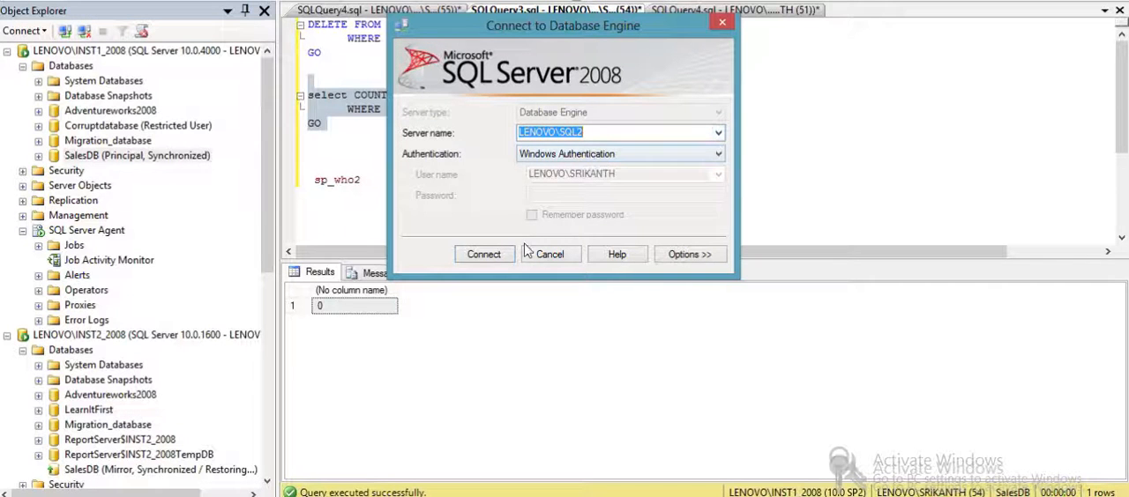
{"action": "left_click", "coordinate": [501, 258]}
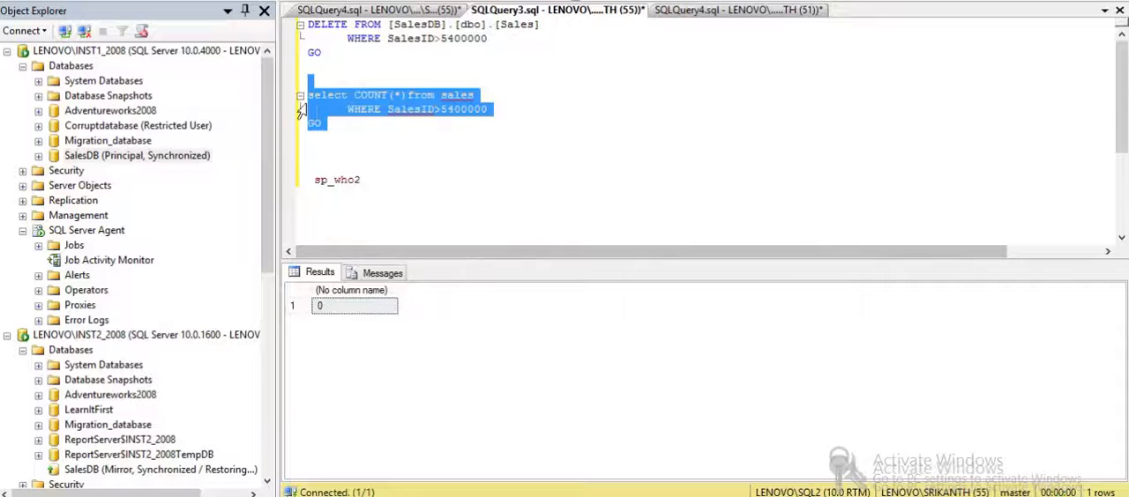
{"action": "key", "text": "F5"}
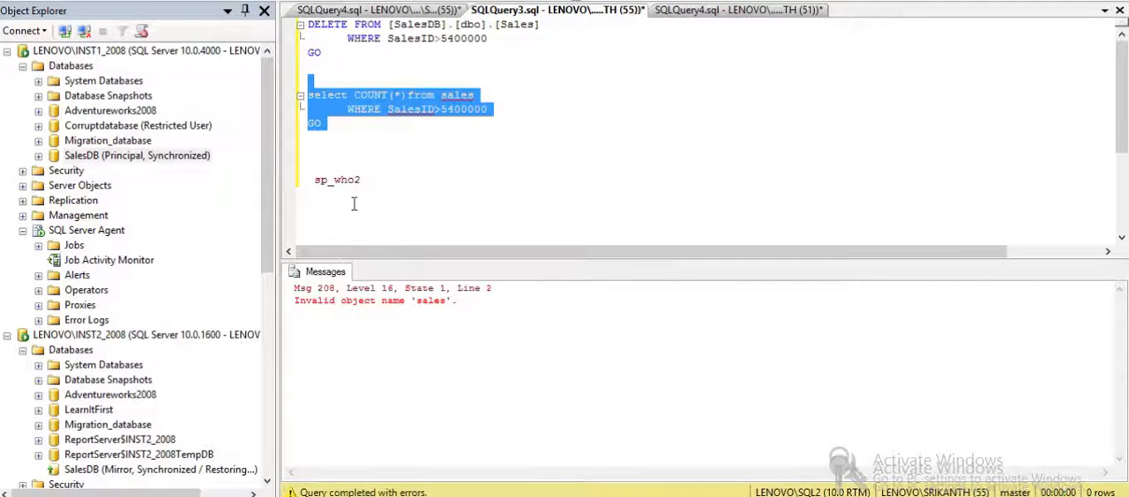
{"action": "left_click", "coordinate": [177, 2]}
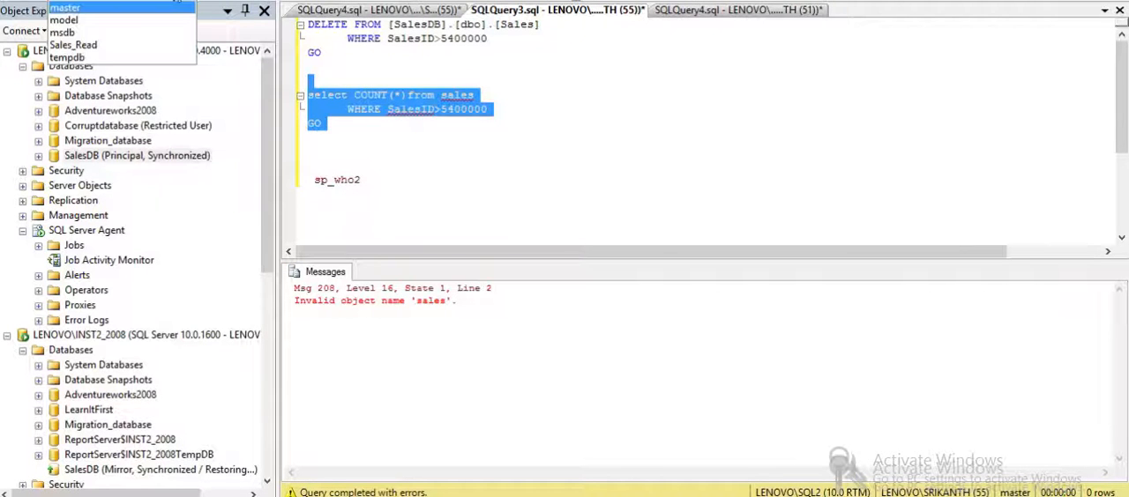
{"action": "left_click", "coordinate": [125, 46]}
{"action": "key", "text": "F5"}
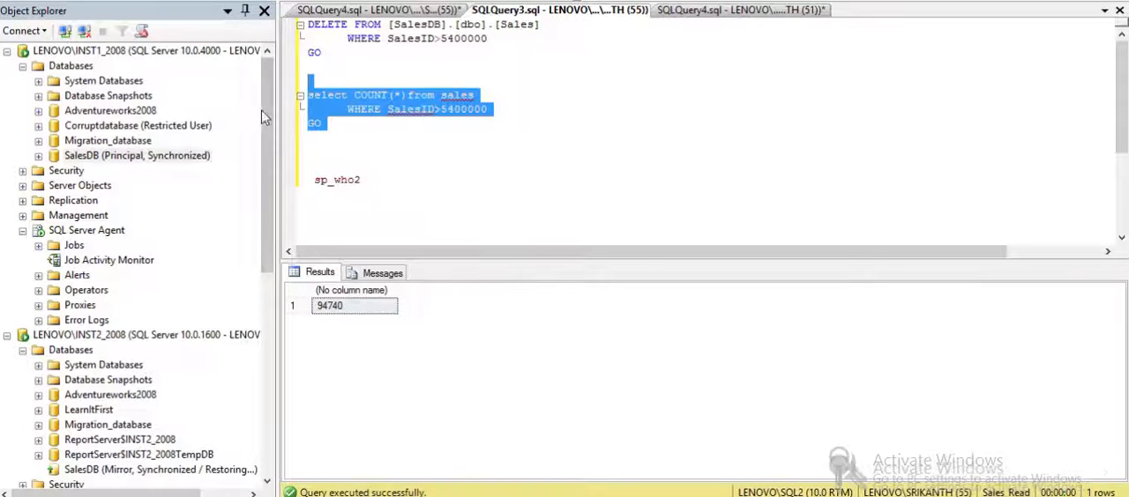
- Switch the query window's current database to msdb on LENOVO\SQL2
{"action": "left_click", "coordinate": [382, 134]}
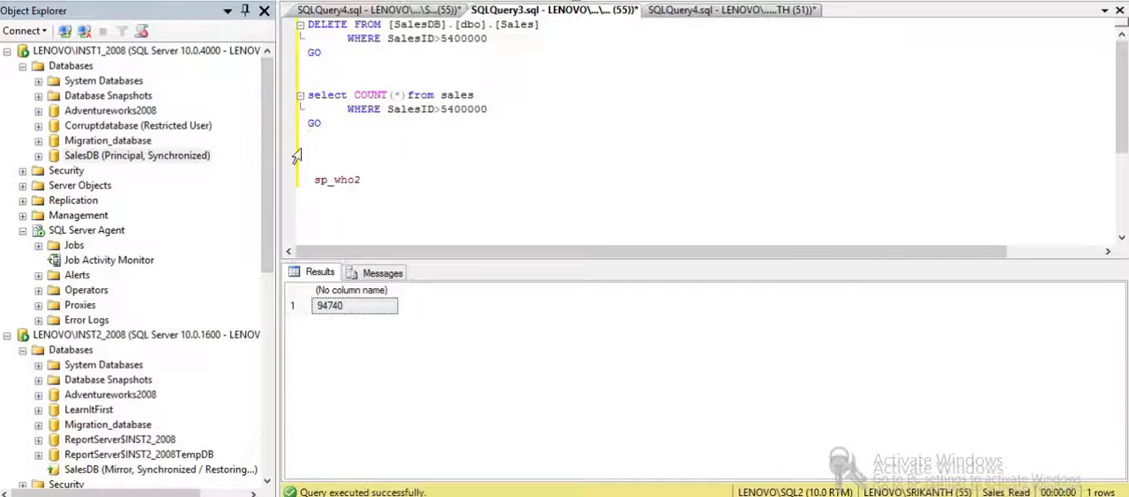
{"action": "mouse_move", "coordinate": [270, 122]}
{"action": "left_mouse_down"}
{"action": "mouse_move", "coordinate": [272, 142]}
{"action": "mouse_move", "coordinate": [273, 114]}
{"action": "left_mouse_up"}
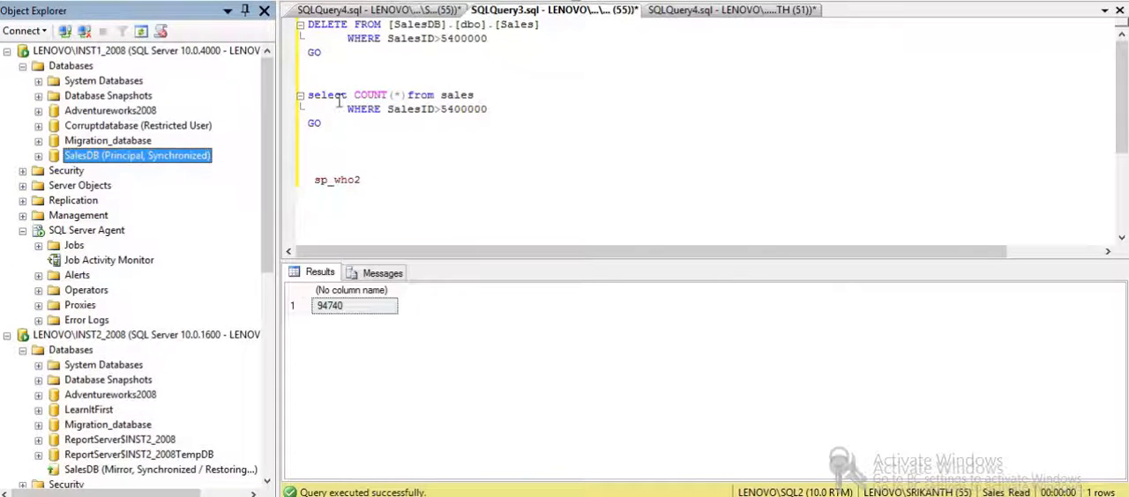
{"action": "left_click", "coordinate": [361, 123]}
{"action": "left_click", "coordinate": [180, 1]}
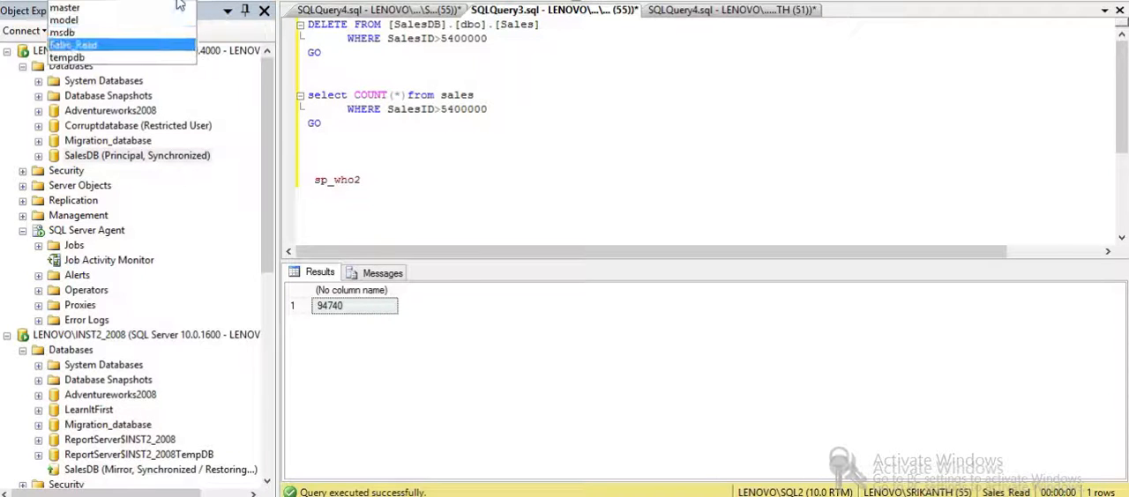
{"action": "left_click", "coordinate": [155, 33]}
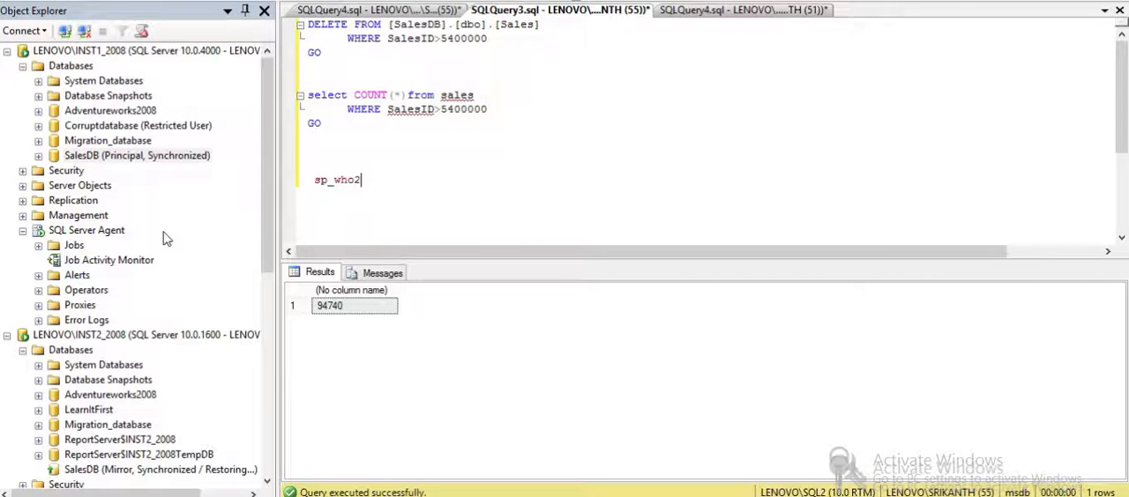
- Refresh the agent job activity on LENOVO\INST1_2008 and run the LSBackup_SalesDB job
{"action": "double_click", "coordinate": [141, 258]}
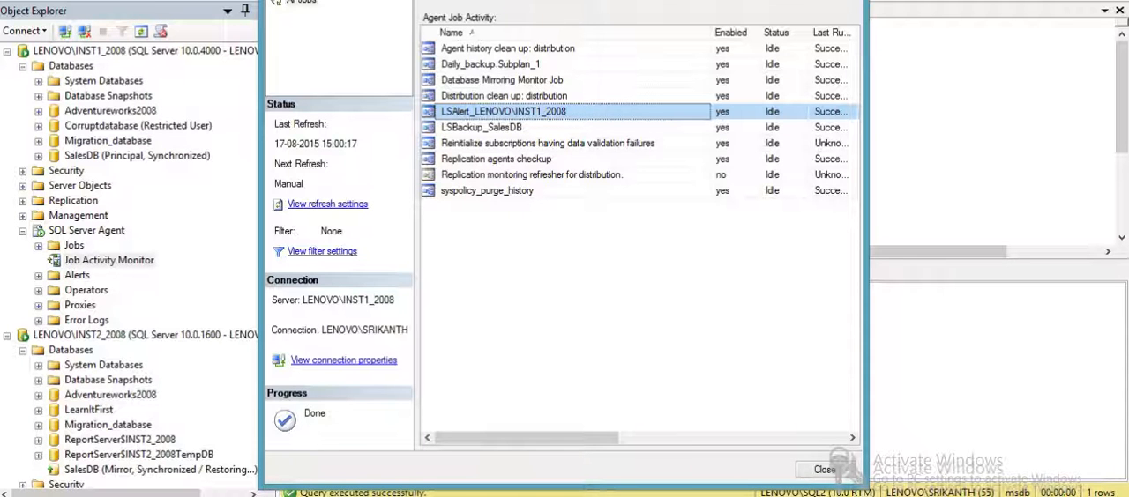
{"action": "left_click", "coordinate": [444, 4]}
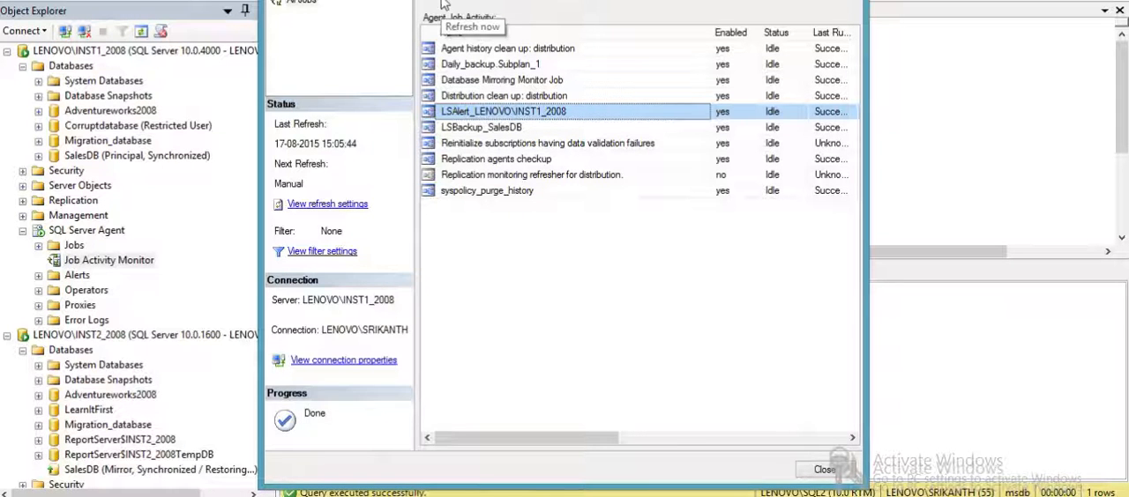
{"action": "left_click", "coordinate": [483, 129]}
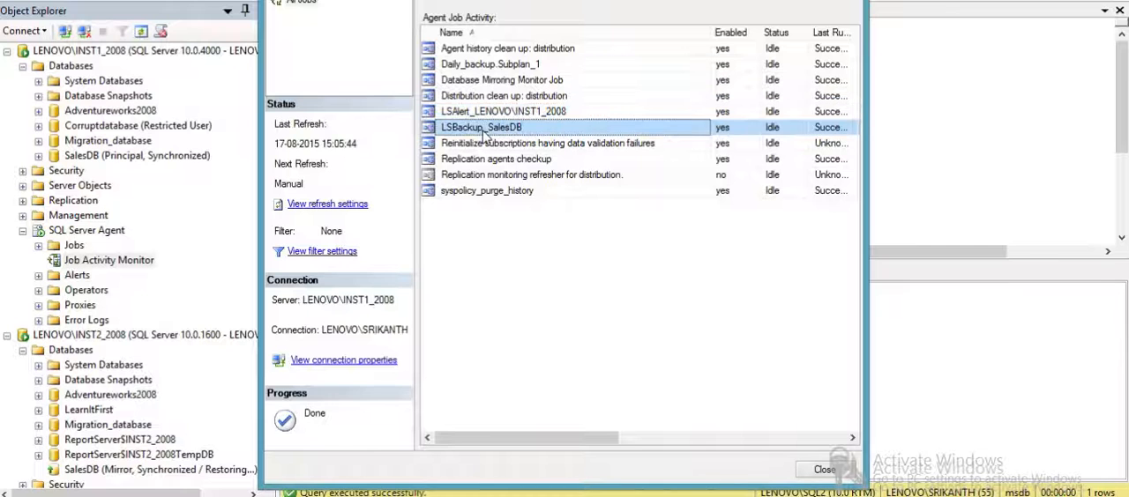
{"action": "left_click", "coordinate": [523, 112]}
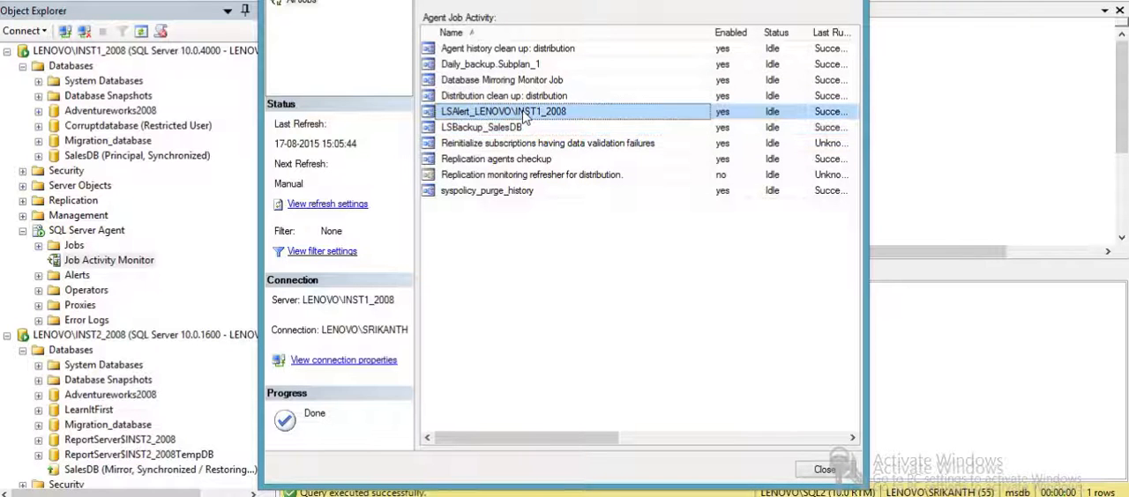
{"action": "left_click", "coordinate": [510, 131]}
{"action": "right_click", "coordinate": [510, 132]}
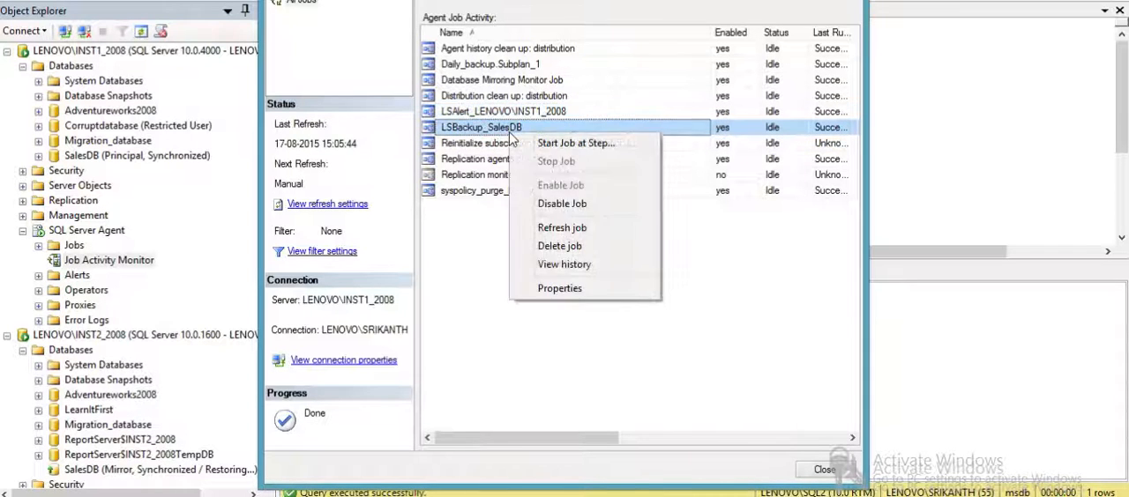
{"action": "left_click", "coordinate": [569, 145]}
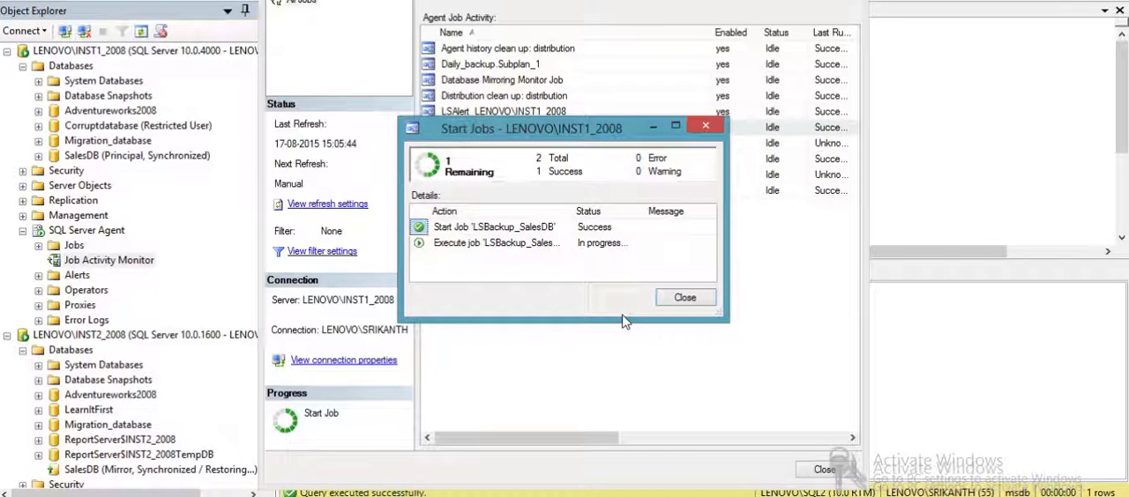
{"action": "left_click", "coordinate": [678, 298]}
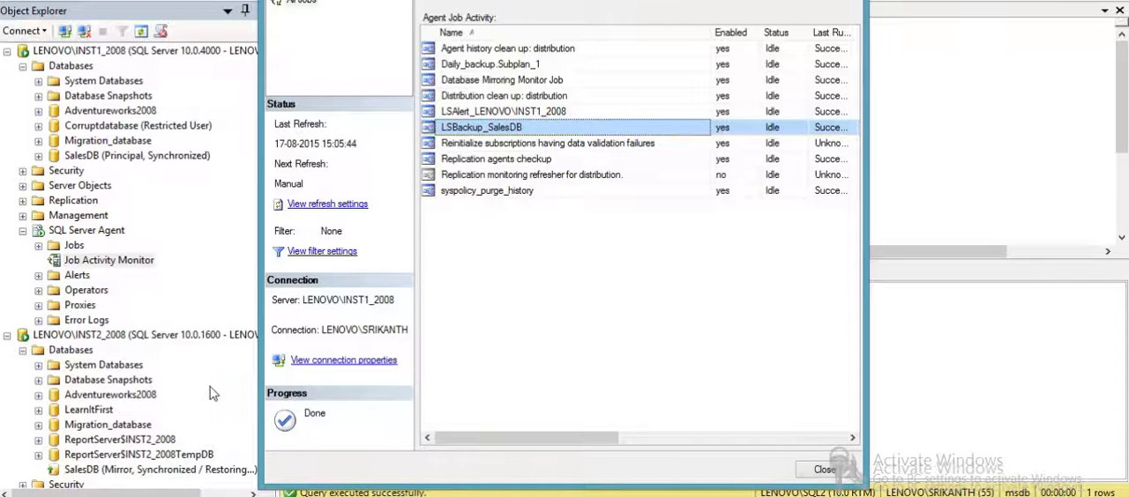
- Refresh the agent job activity on LENOVO\SQL2 and run the LSCopy_LENOVO\INST1_2008_SalesDB job
{"action": "left_click", "coordinate": [213, 387]}
{"action": "left_click_drag", "start_coordinate": [263, 235], "coordinate": [261, 446]}
{"action": "double_click", "coordinate": [141, 412]}
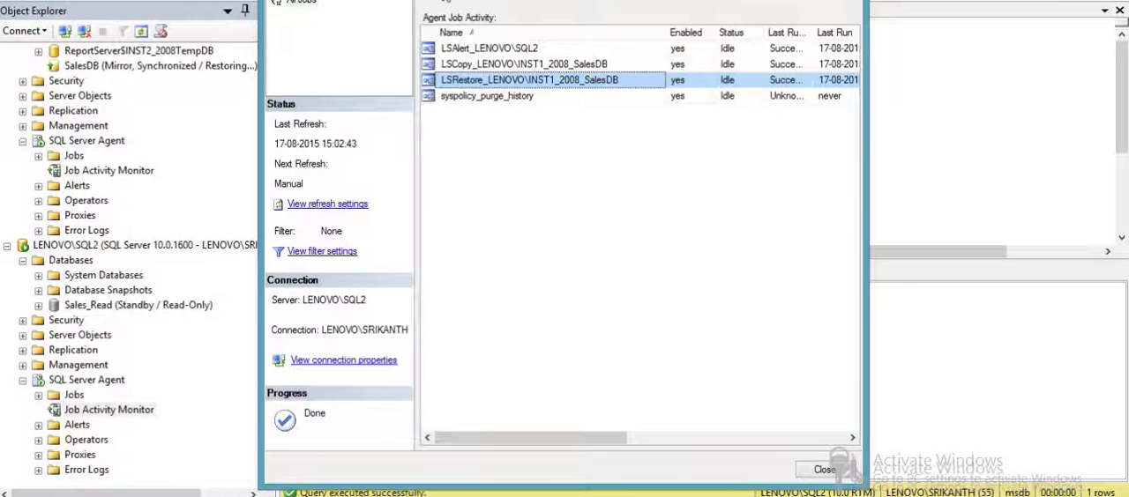
{"action": "left_click", "coordinate": [446, 4]}
{"action": "left_click", "coordinate": [482, 68]}
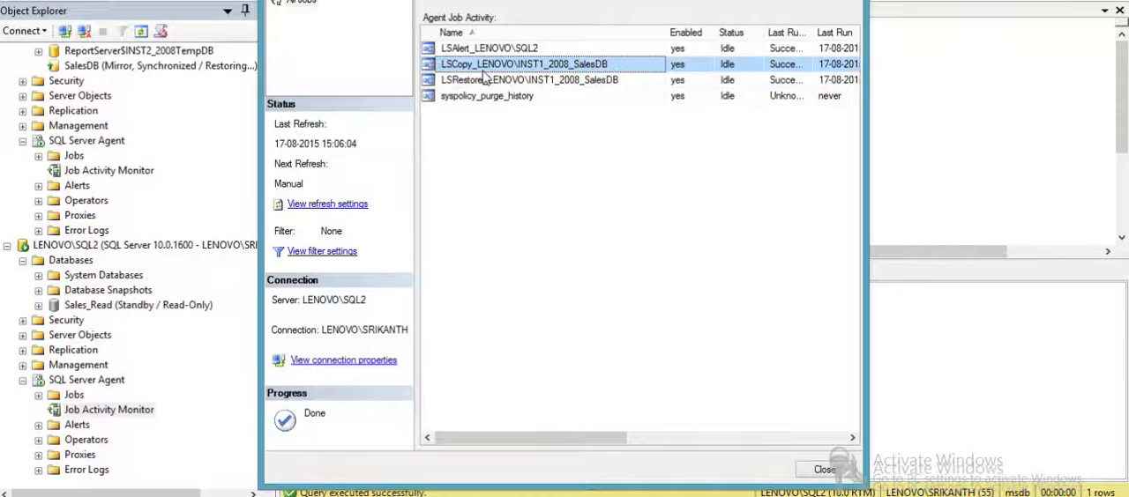
{"action": "right_click", "coordinate": [482, 70]}
{"action": "left_click", "coordinate": [521, 84]}
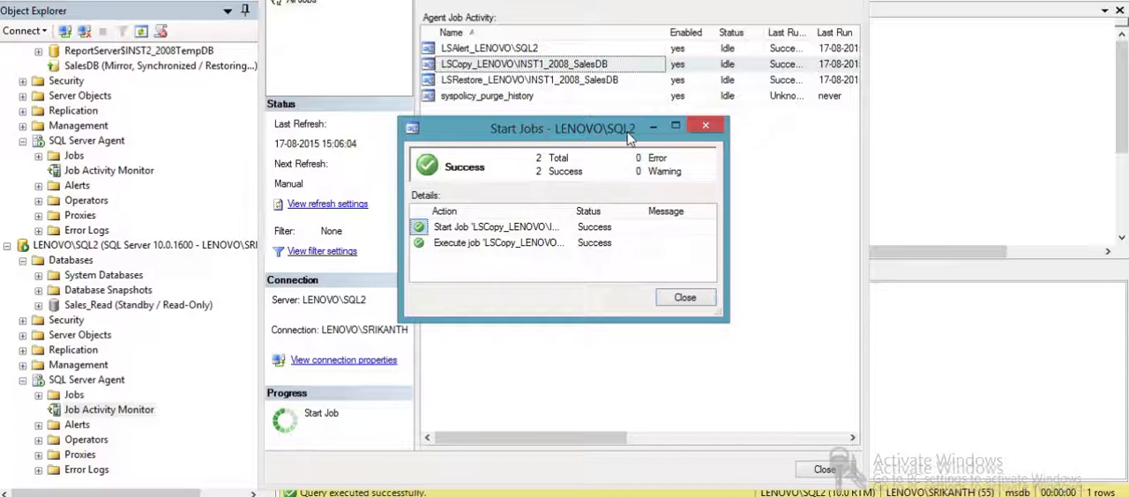
{"action": "left_click", "coordinate": [672, 300]}
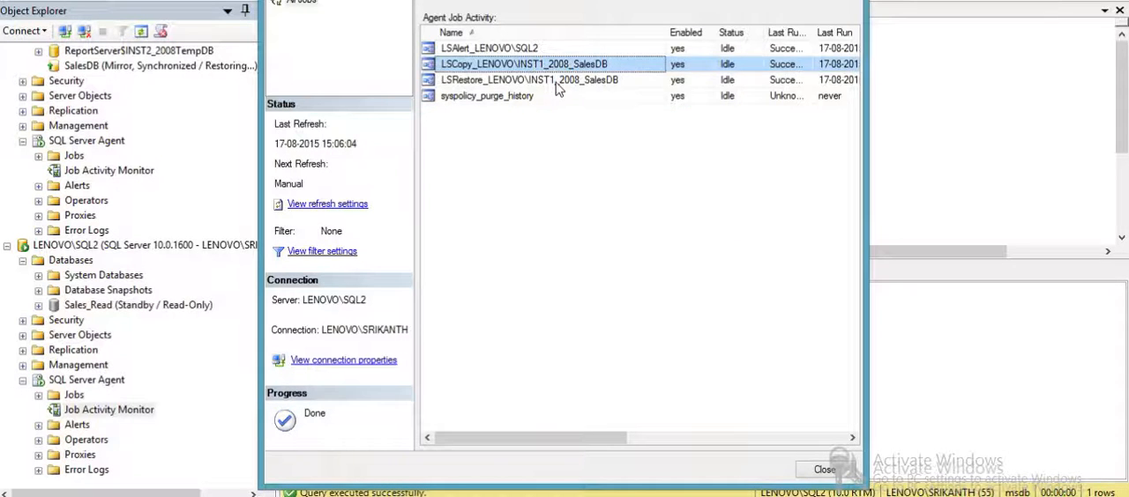
- Run the LSRestore_LENOVO\INST1_2008_SalesDB job on LENOVO\SQL2 and leave the job activity view
{"action": "right_click", "coordinate": [556, 82]}
{"action": "left_click", "coordinate": [605, 91]}
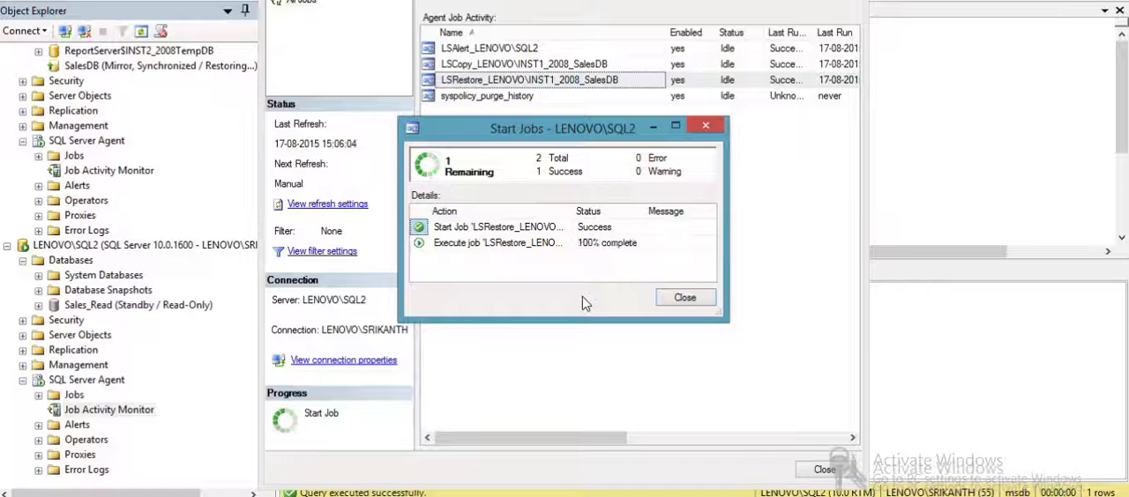
{"action": "left_click", "coordinate": [676, 297]}
{"action": "key", "text": "Escape"}
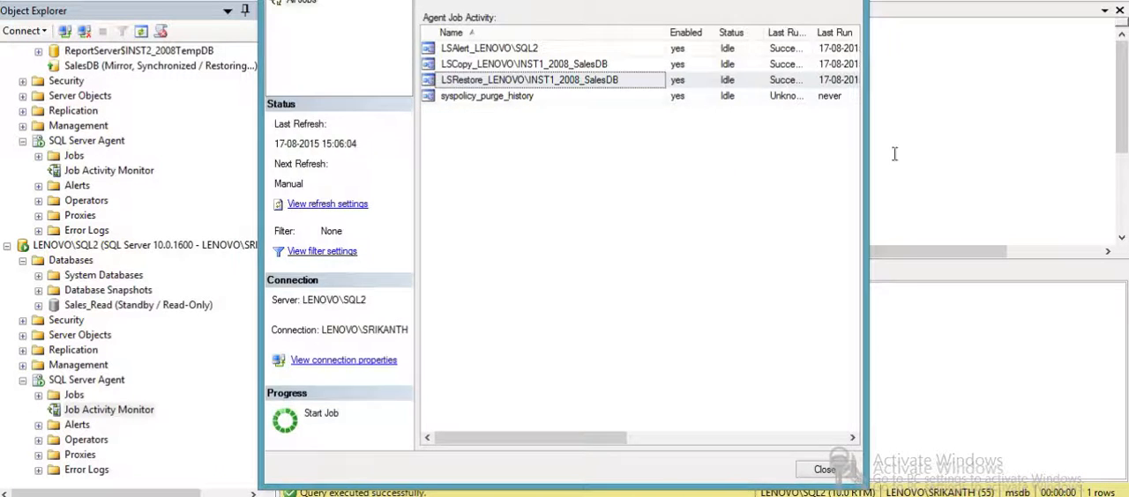
- Switch the query window back to the Sales_Read database and run only the count query for SalesID>5400000
{"action": "left_click_drag", "start_coordinate": [361, 152], "coordinate": [298, 77]}
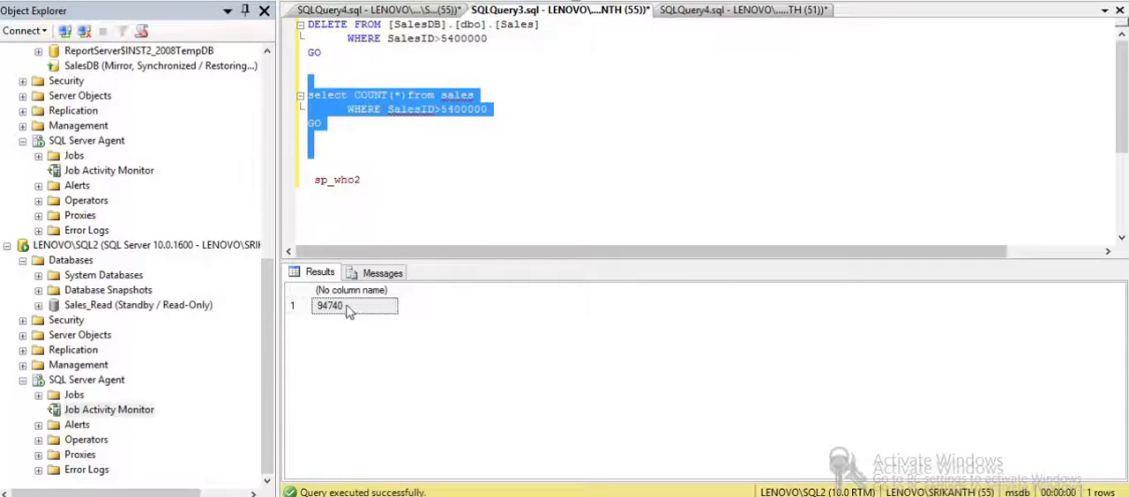
{"action": "left_click", "coordinate": [225, 2]}
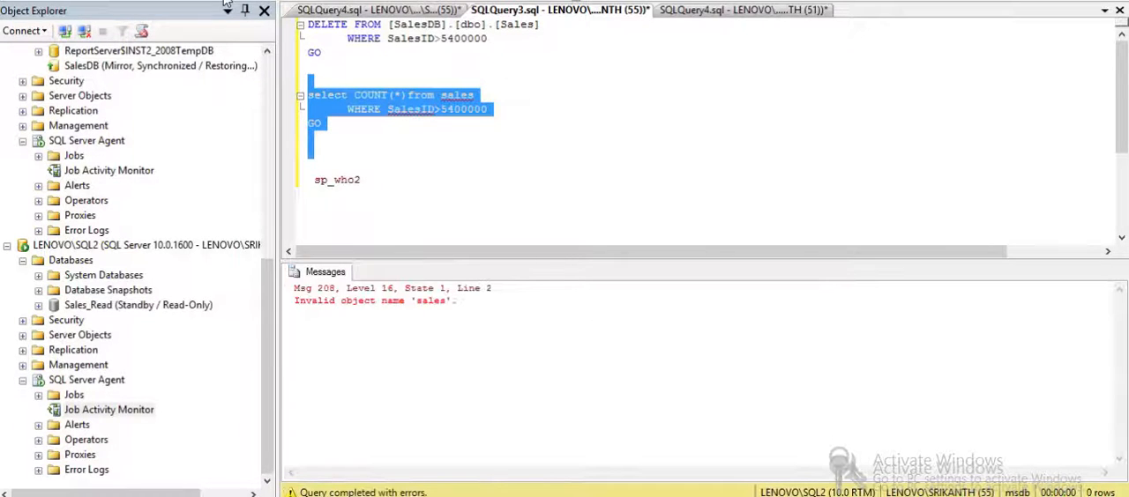
{"action": "left_click", "coordinate": [175, 3]}
{"action": "key", "text": "Down"}
{"action": "key", "text": "Return"}
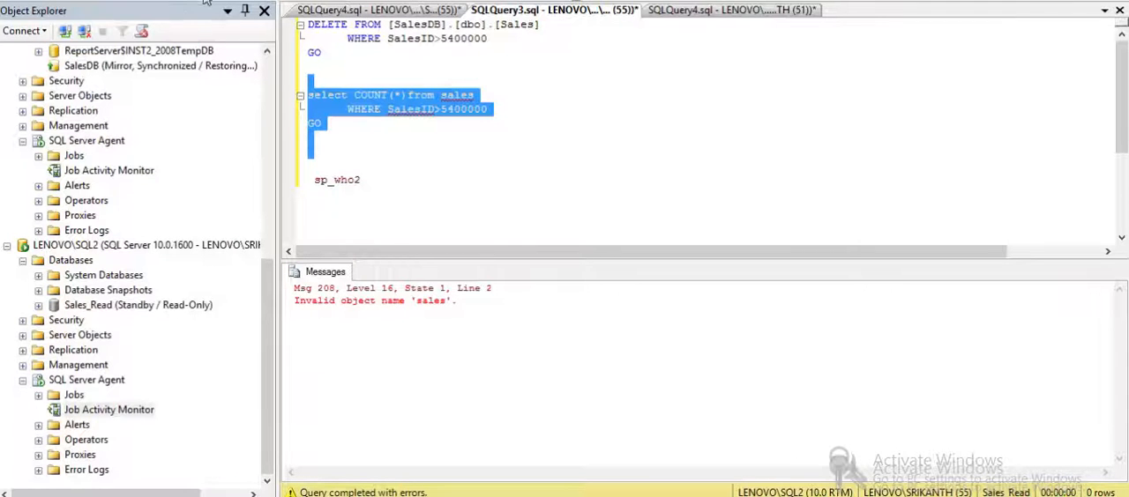
{"action": "key", "text": "F5"}
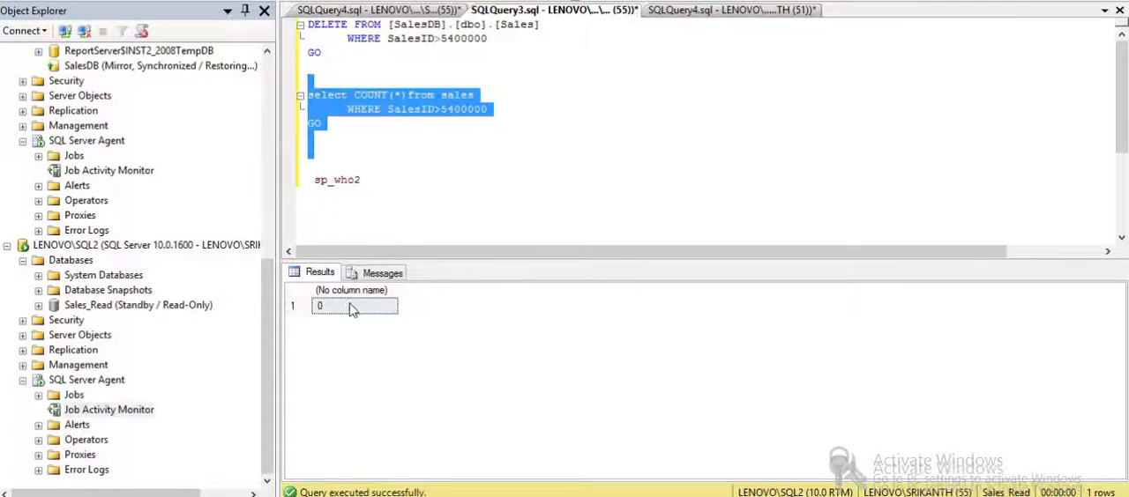
{"action": "left_click", "coordinate": [352, 307]}
{"action": "left_click", "coordinate": [397, 235]}
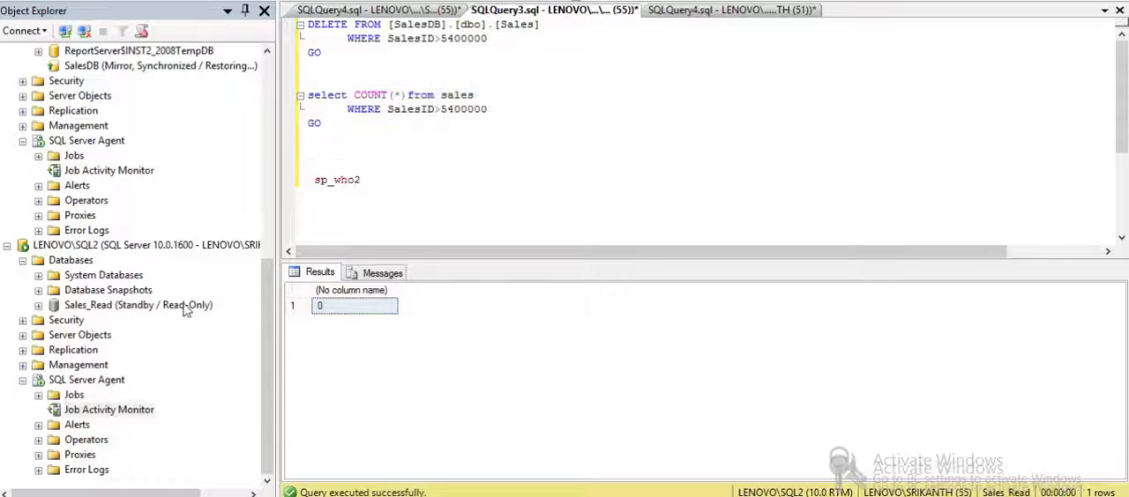
- Collapse the expanded Databases and SQL Server Agent nodes under all three server instances
{"action": "left_click", "coordinate": [22, 261]}
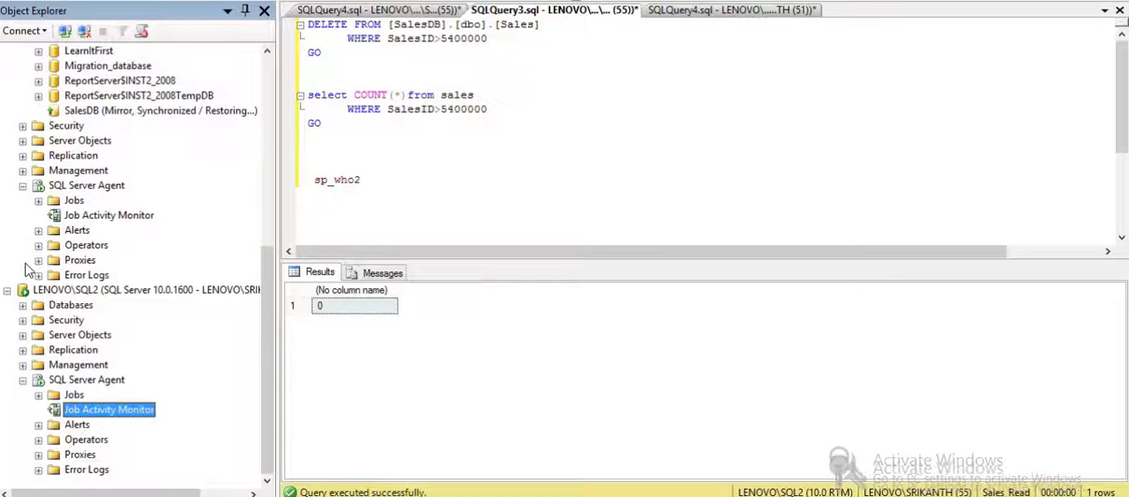
{"action": "left_click", "coordinate": [22, 381]}
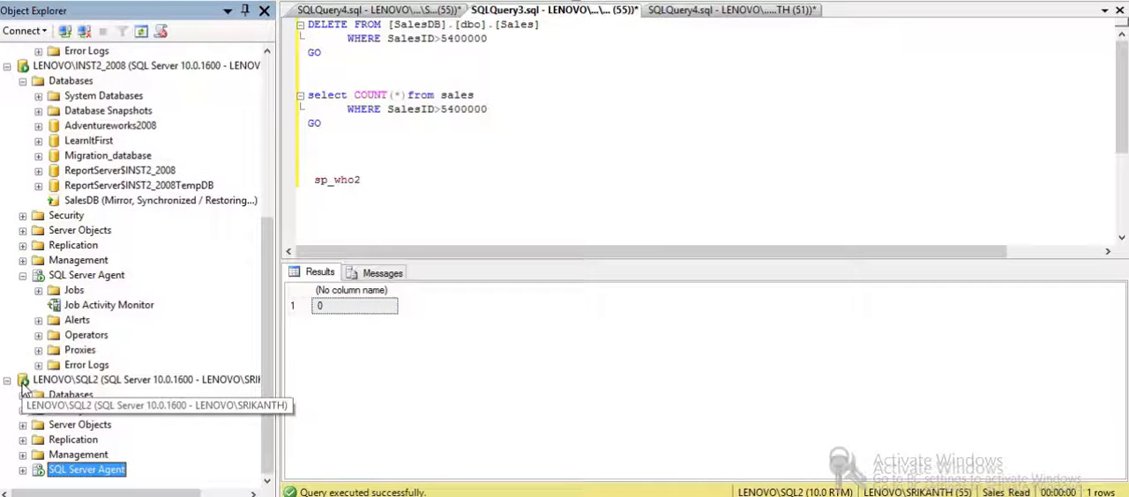
{"action": "left_click", "coordinate": [23, 277]}
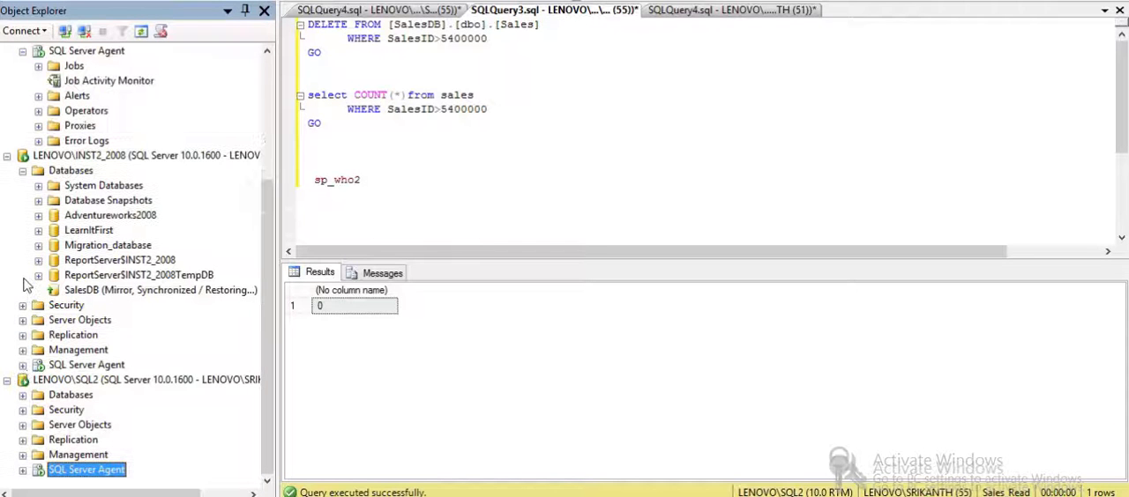
{"action": "left_click", "coordinate": [22, 171]}
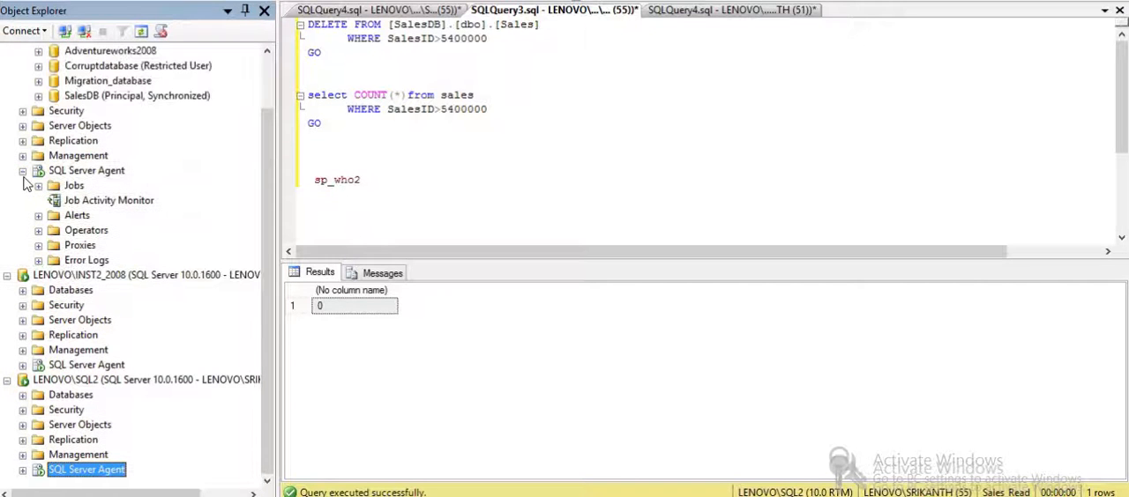
{"action": "left_click", "coordinate": [22, 171]}
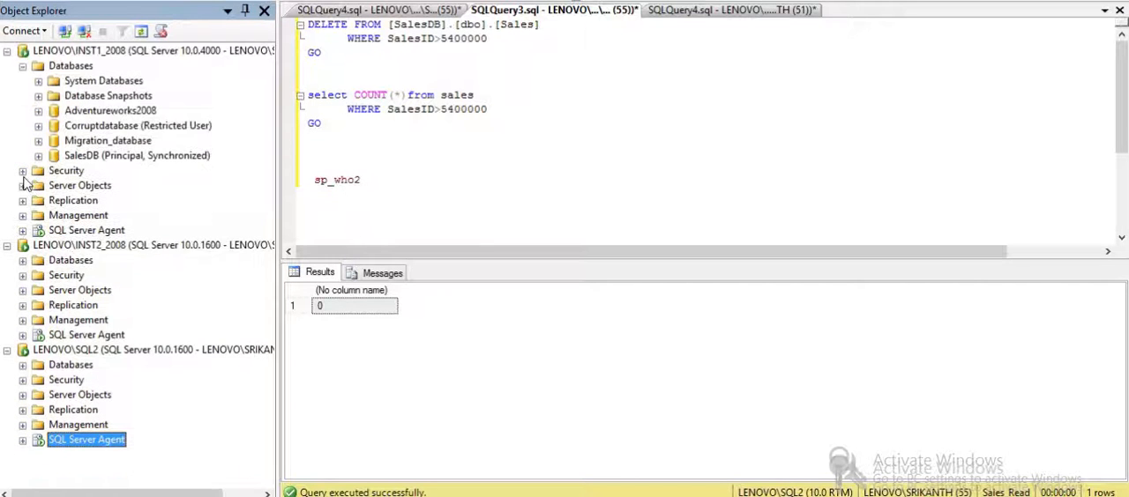
{"action": "left_click", "coordinate": [23, 66]}
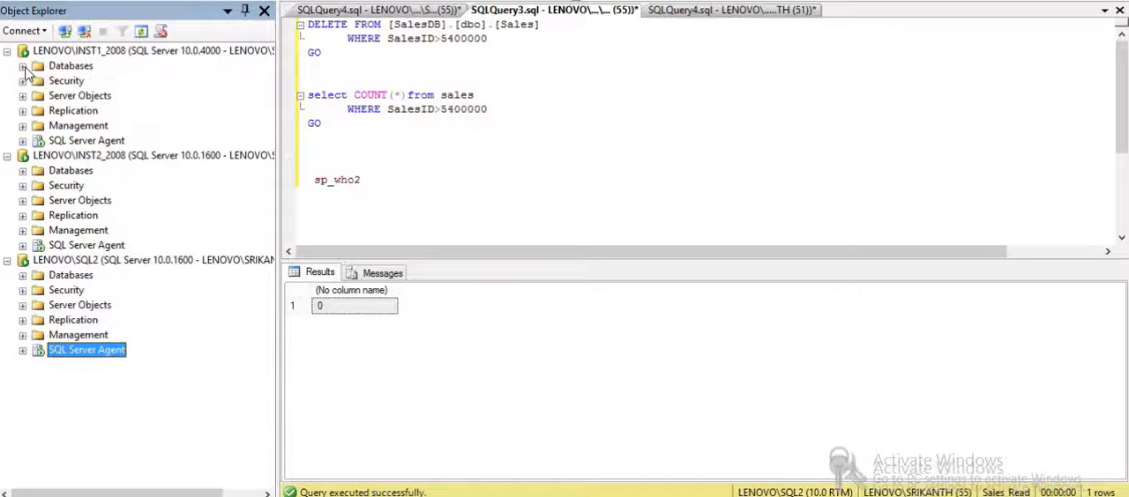
- Script the transaction log shipping configuration of SalesDB on LENOVO\INST1_2008 to a new query window
{"action": "left_click", "coordinate": [23, 66]}
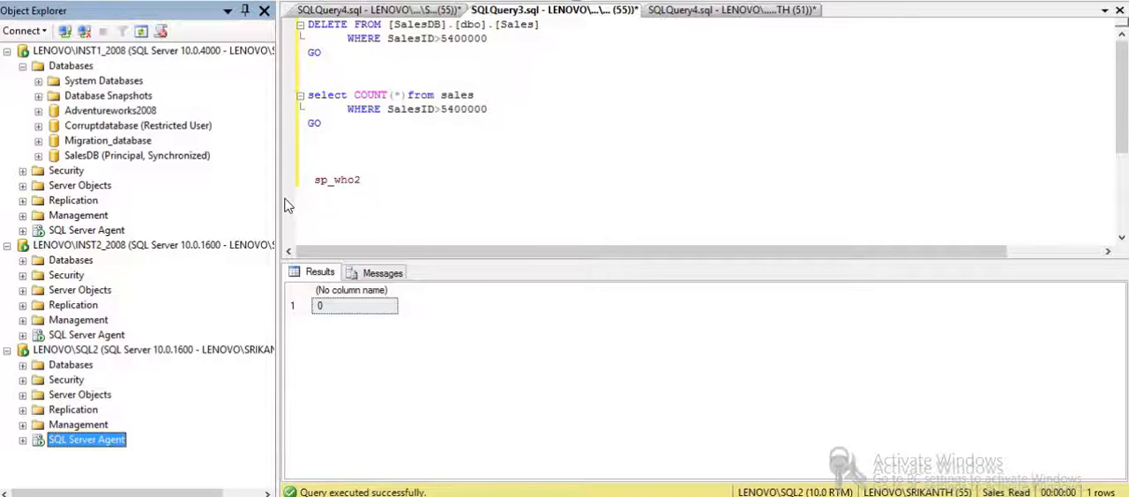
{"action": "left_click", "coordinate": [103, 159]}
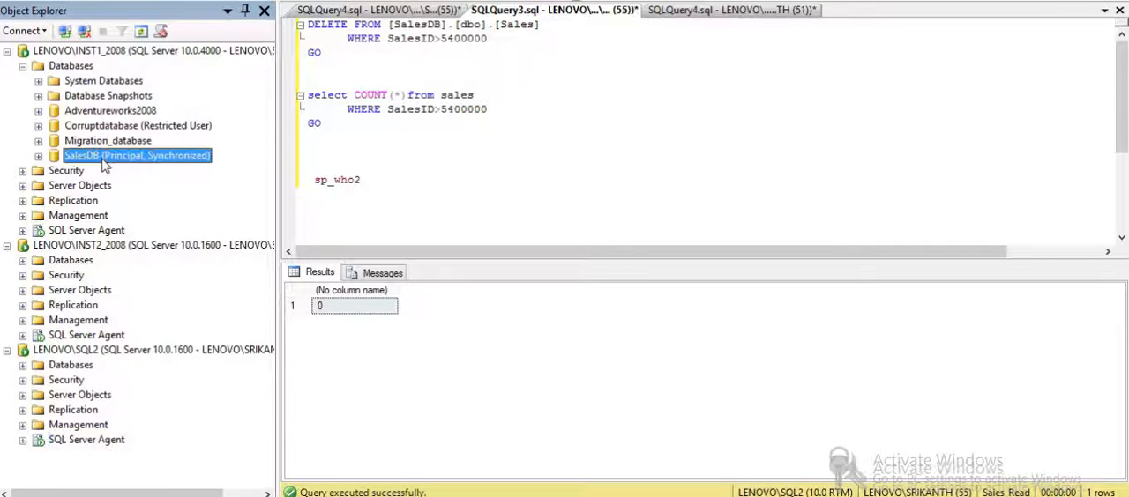
{"action": "right_click", "coordinate": [103, 164]}
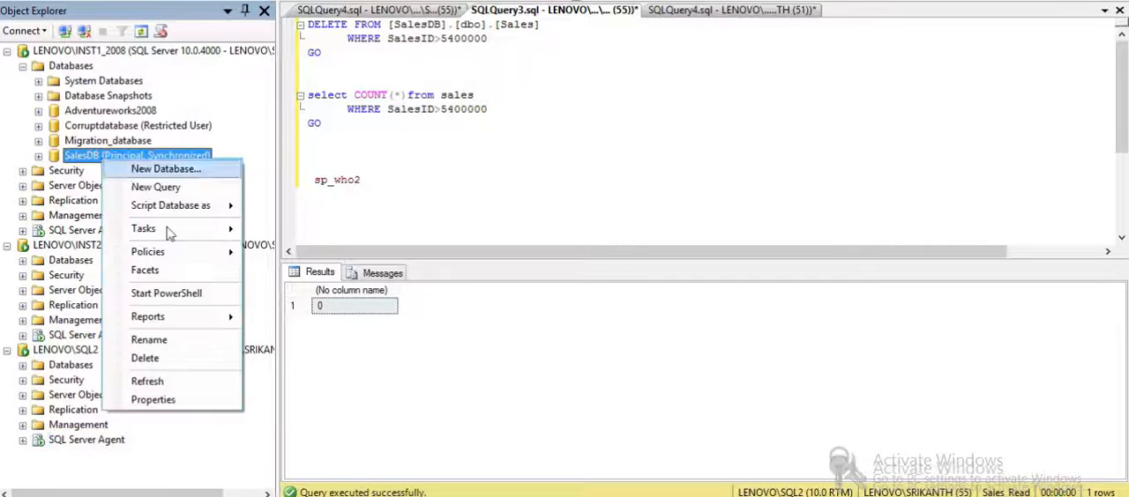
{"action": "left_click", "coordinate": [199, 401]}
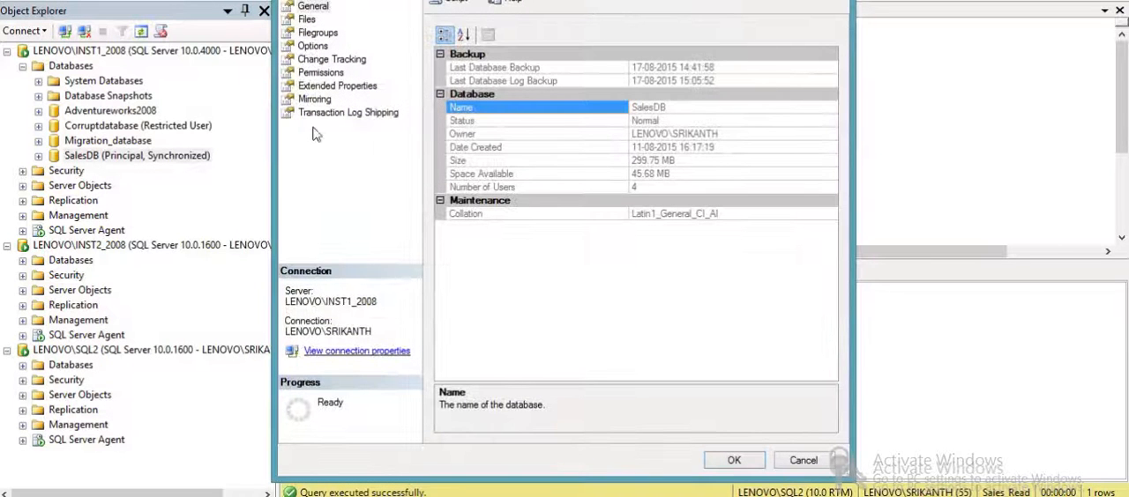
{"action": "left_click", "coordinate": [344, 113]}
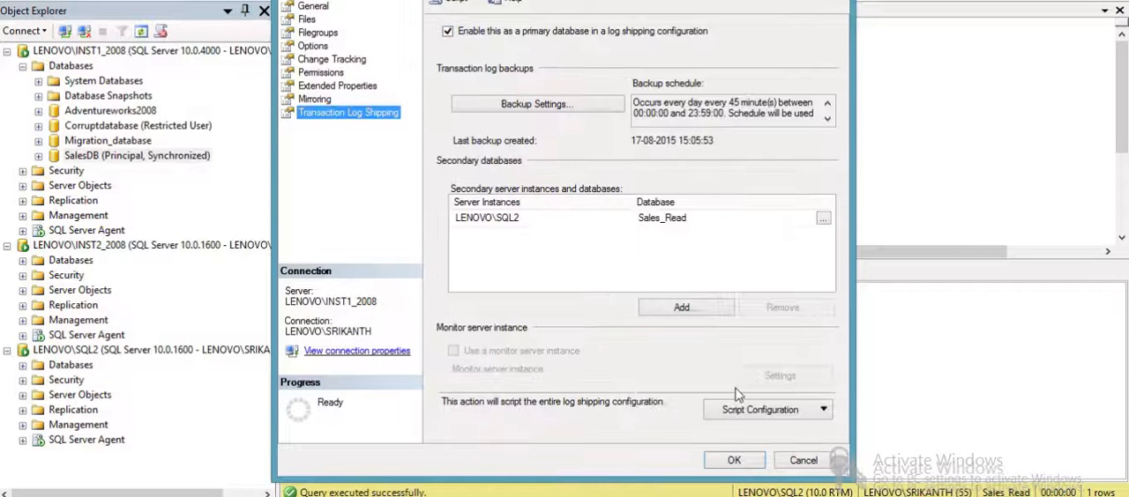
{"action": "left_click", "coordinate": [805, 419]}
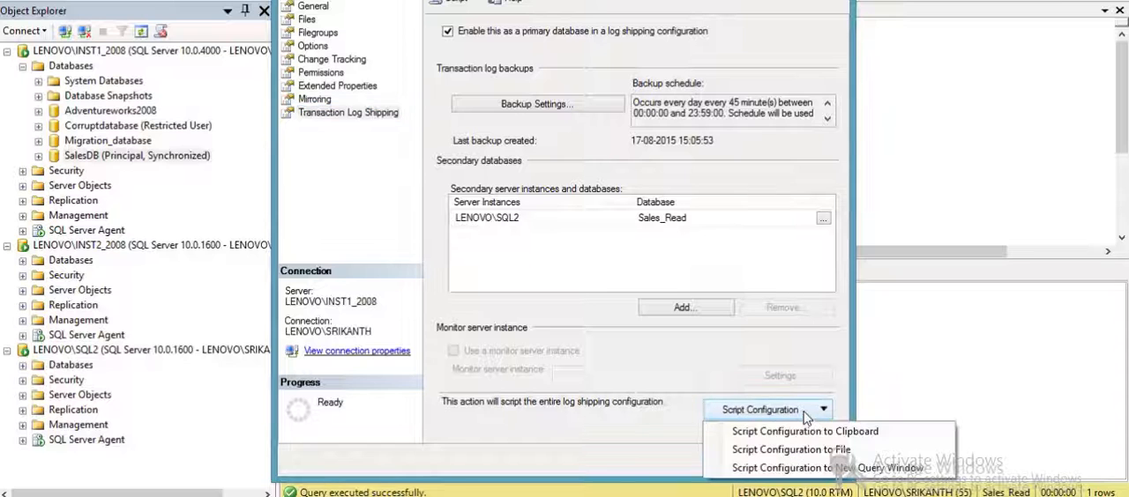
{"action": "left_click", "coordinate": [799, 468]}
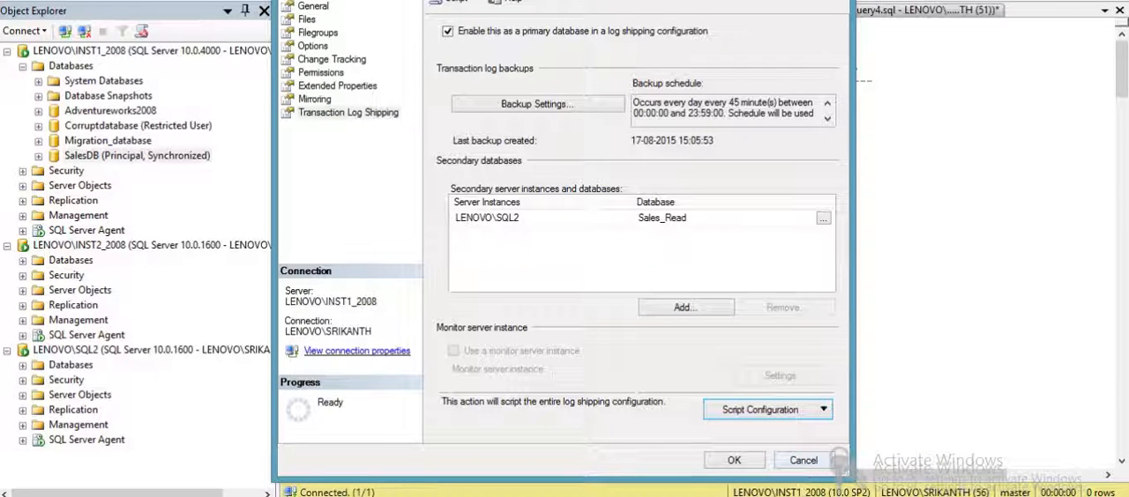
- Close the SalesDB properties and cut everything below the secondary section's "Adding the Log Shipping configuration" comment out of the generated script
{"action": "left_click", "coordinate": [834, 1]}
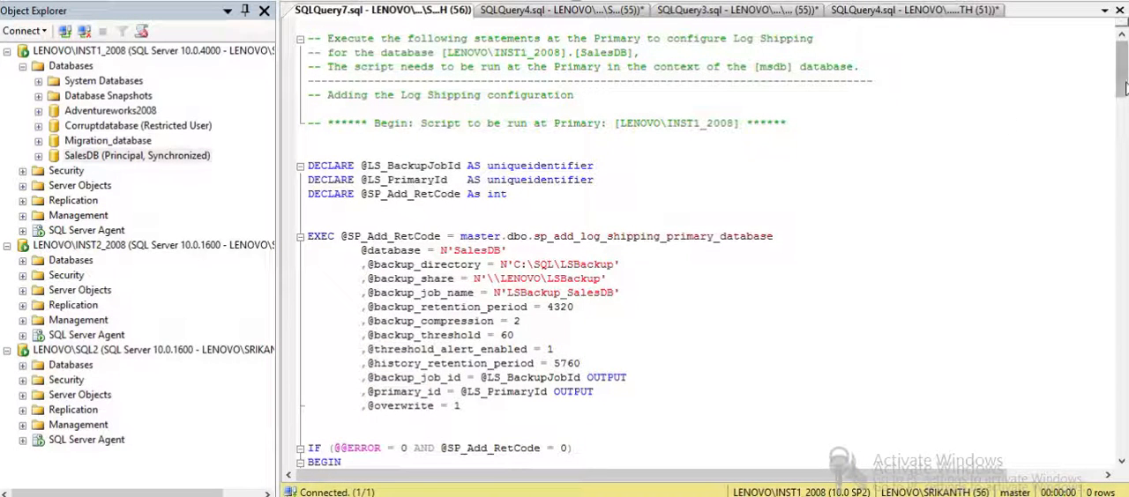
{"action": "left_click_drag", "start_coordinate": [1120, 92], "coordinate": [1120, 202]}
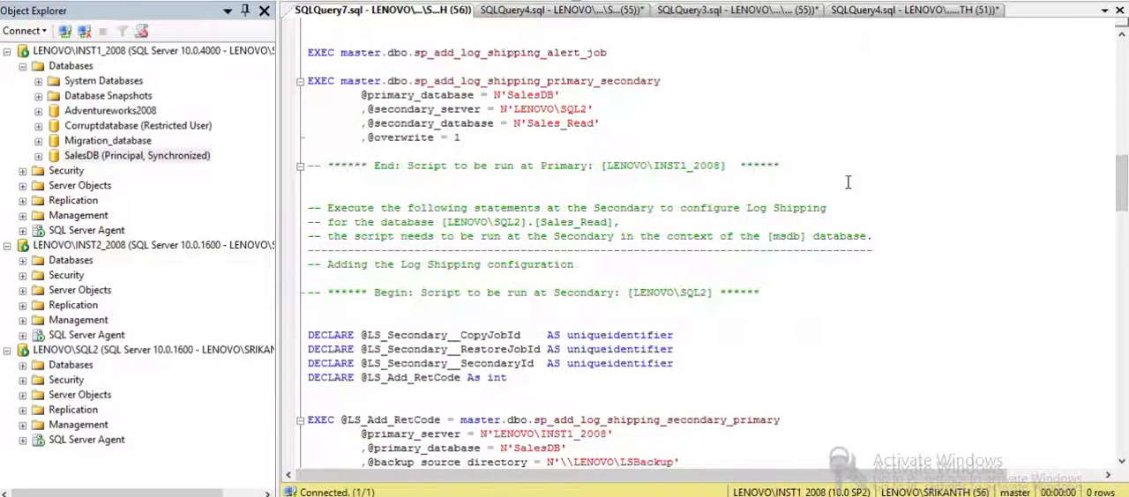
{"action": "left_click_drag", "start_coordinate": [848, 174], "coordinate": [692, 56]}
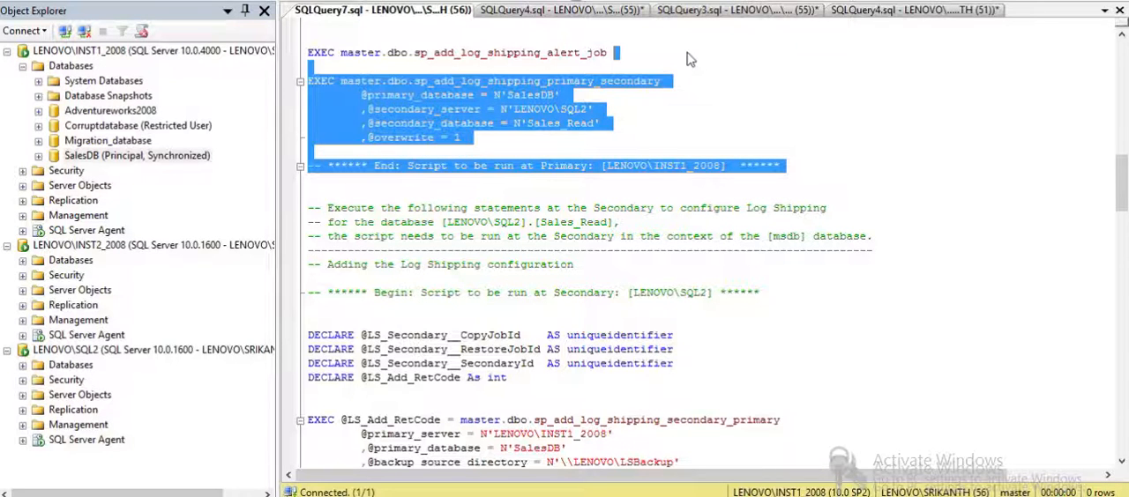
{"action": "left_click", "coordinate": [785, 151]}
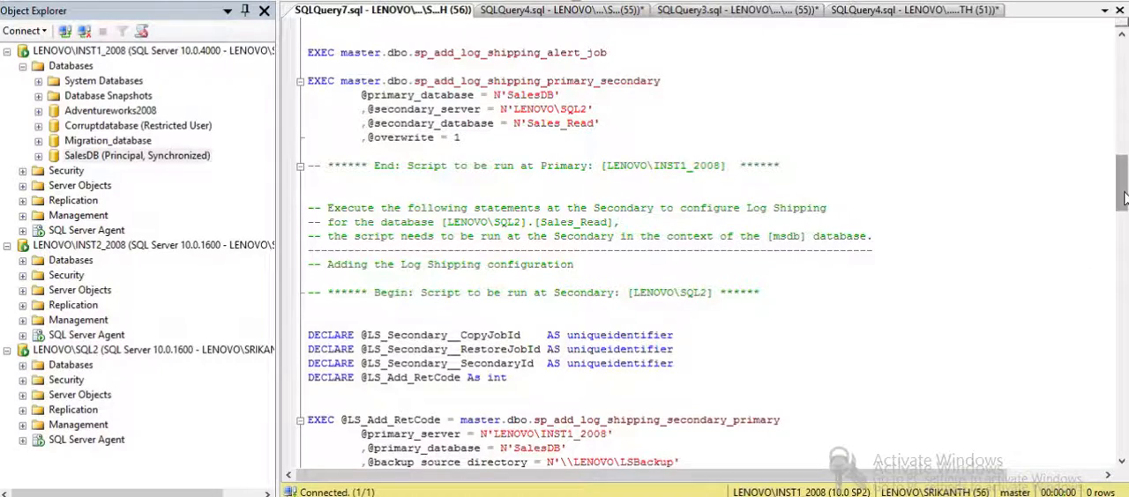
{"action": "left_click_drag", "start_coordinate": [1120, 200], "coordinate": [1123, 219]}
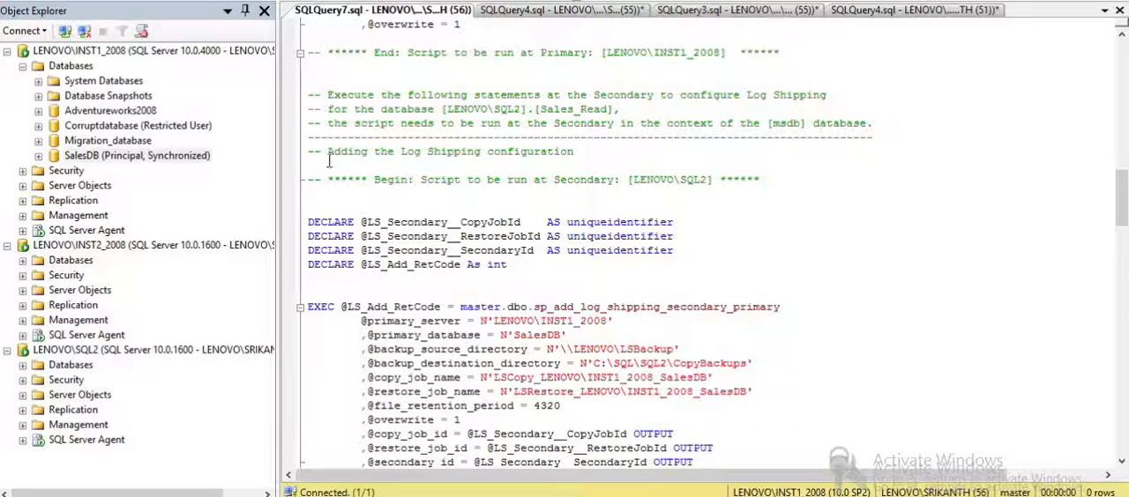
{"action": "left_click_drag", "start_coordinate": [328, 159], "coordinate": [353, 480]}
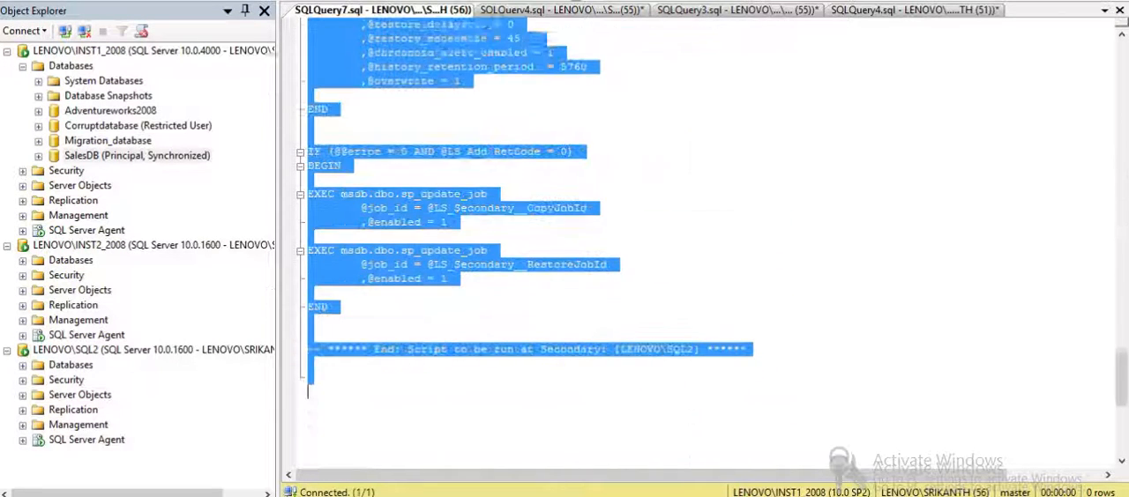
{"action": "key", "text": "ctrl+x"}
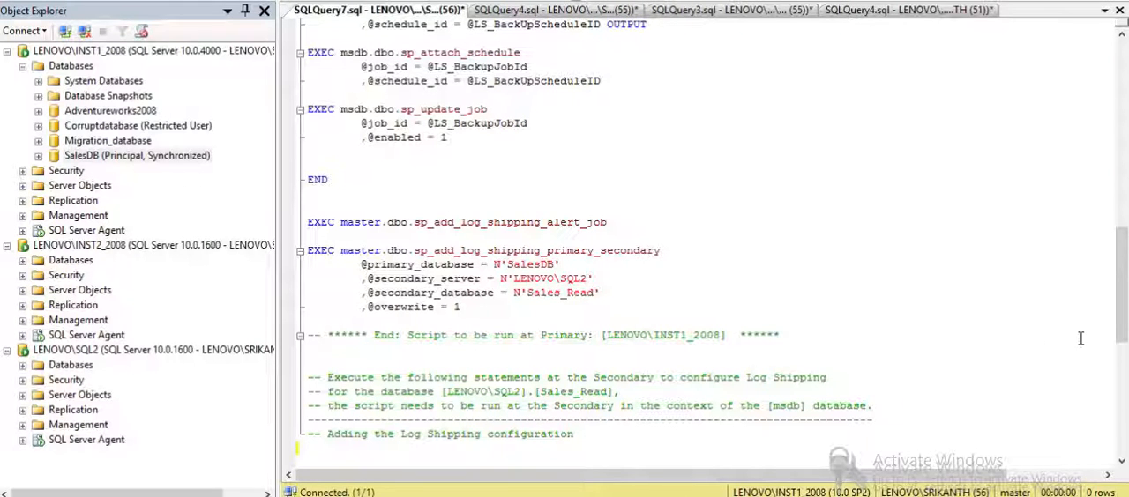
- Review the opening comments and declarations of the log shipping script for the primary LENOVO\INST1_2008
{"action": "left_click_drag", "start_coordinate": [1120, 299], "coordinate": [1119, 106]}
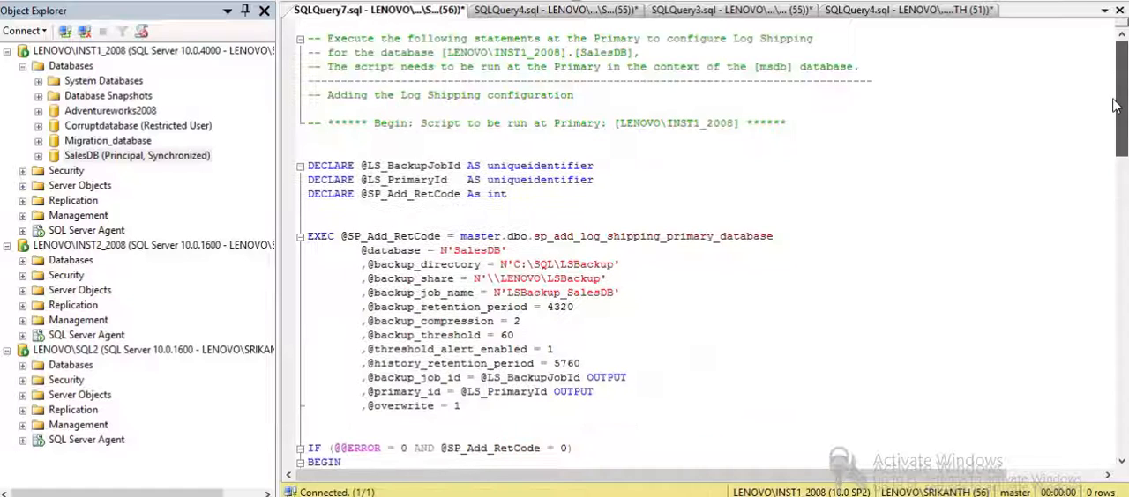
{"action": "triple_click", "coordinate": [621, 81]}
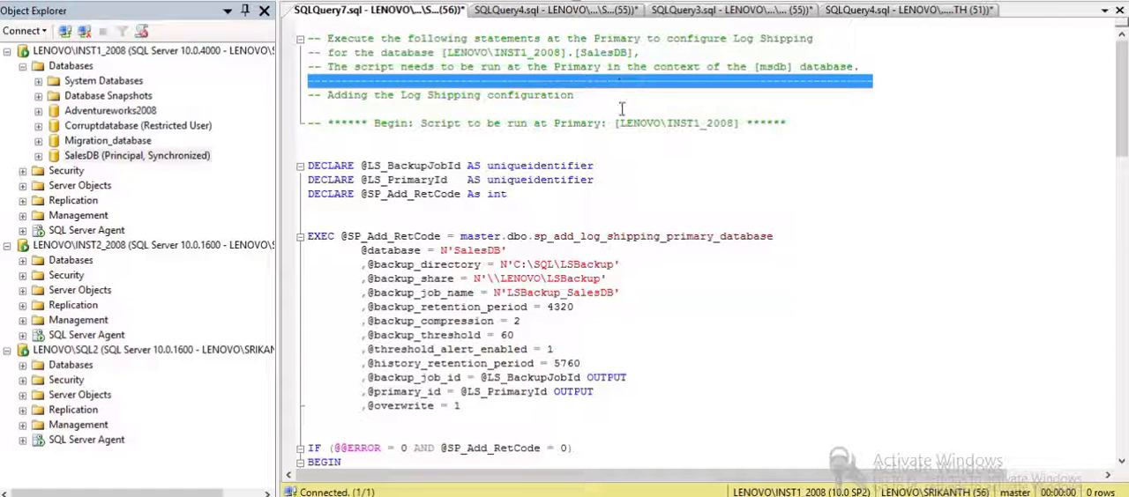
{"action": "left_click", "coordinate": [643, 171]}
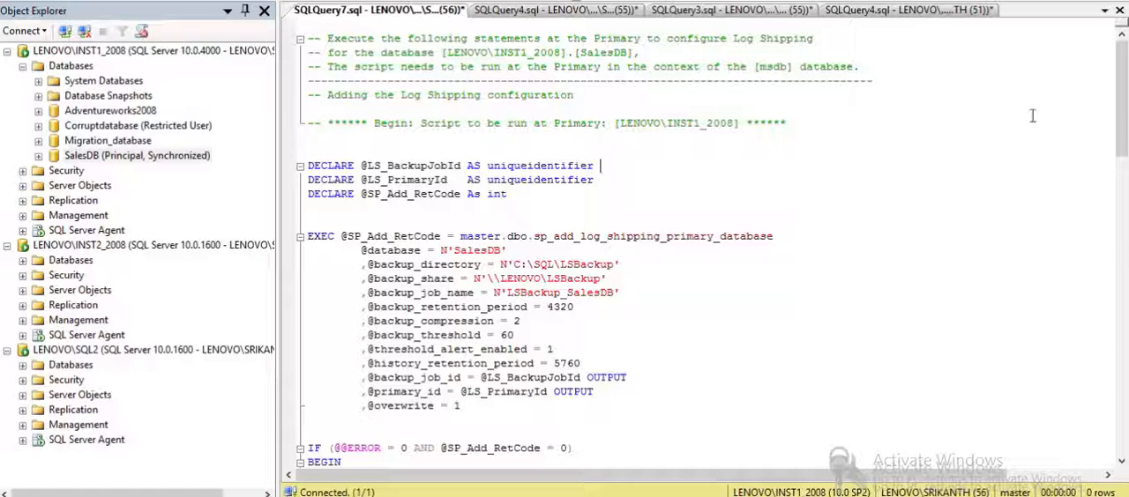